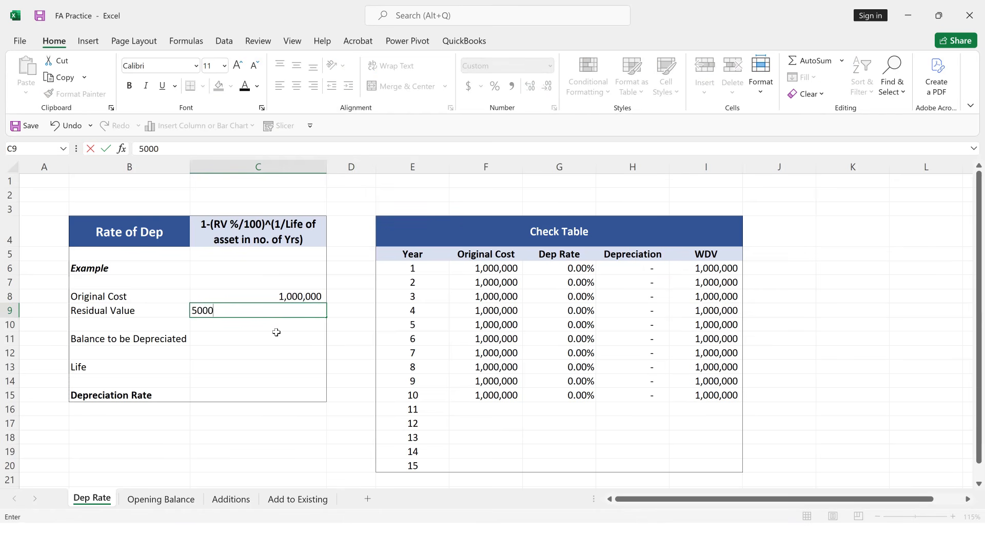
# Enter a residual value of 50,000 in C9 and a life of 10 in C13.
pyautogui.press('Return')
pyautogui.press('Down')
pyautogui.press('Down')
pyautogui.press('Down')
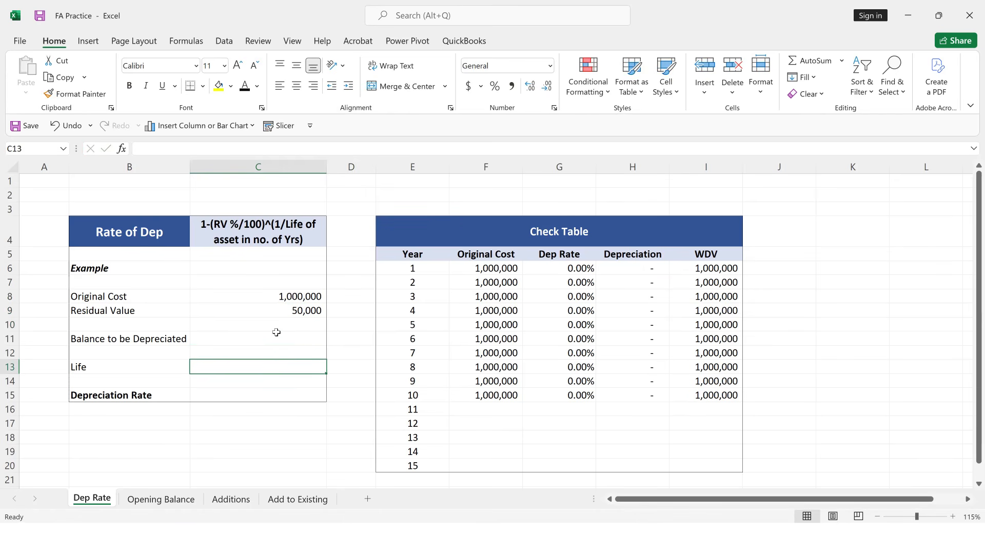
pyautogui.write('10')
pyautogui.press('Return')
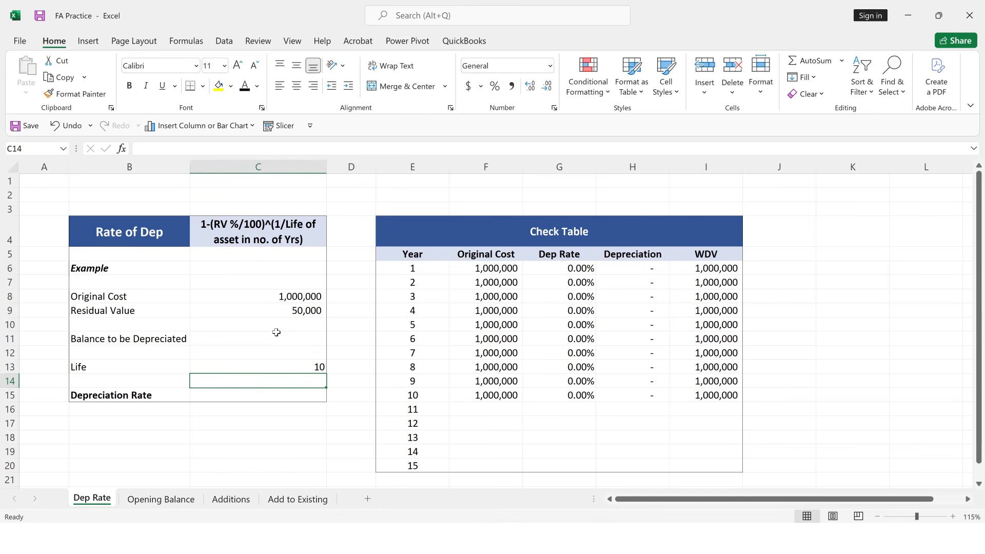
# Calculate the balance to be depreciated in C11 as original cost minus residual value, using =C8-C9.
pyautogui.press('Up')
pyautogui.press('Up')
pyautogui.press('Up')
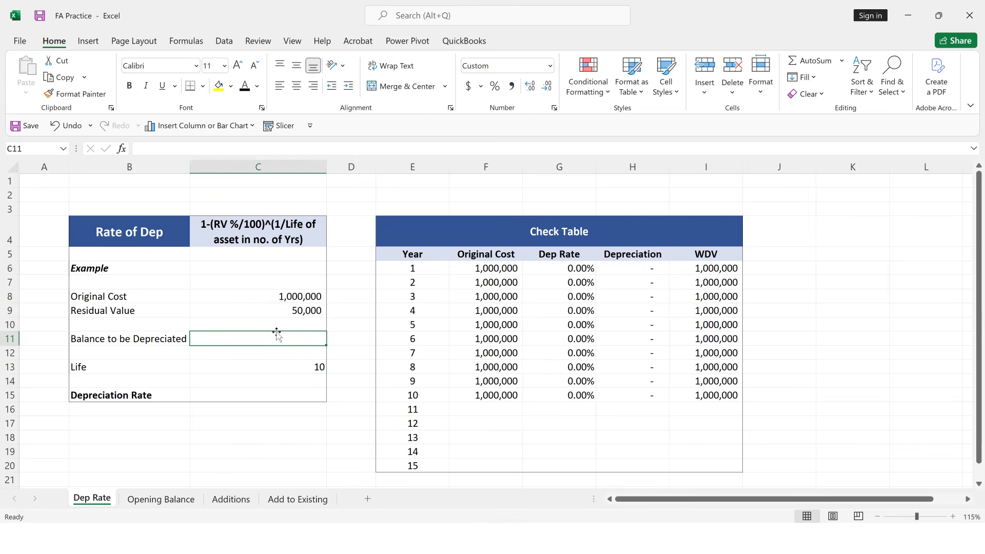
pyautogui.write('=')
pyautogui.press('Up')
pyautogui.press('Up')
pyautogui.press('Up')
pyautogui.press('Up')
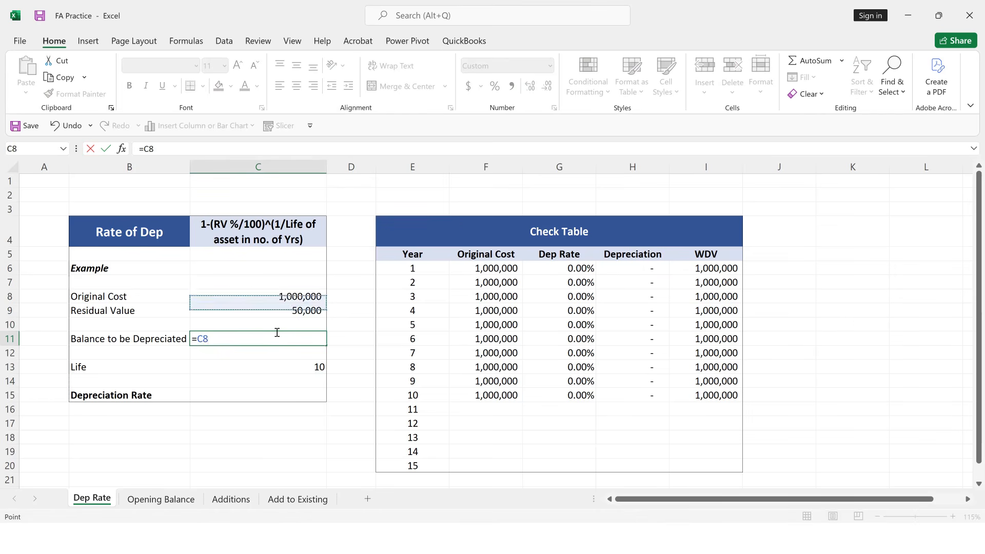
pyautogui.press('Down')
pyautogui.write('-')
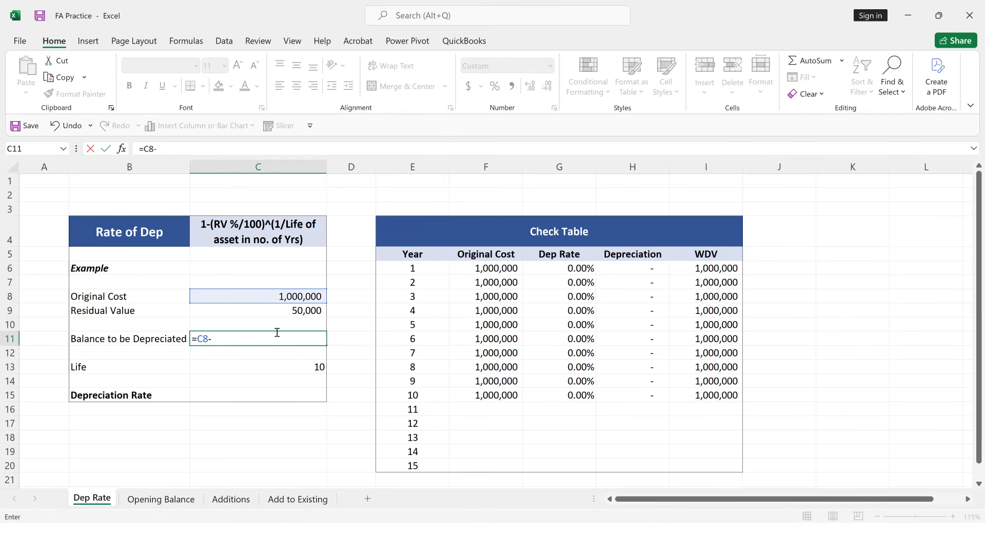
pyautogui.press('Up')
pyautogui.press('Up')
pyautogui.press('Return')
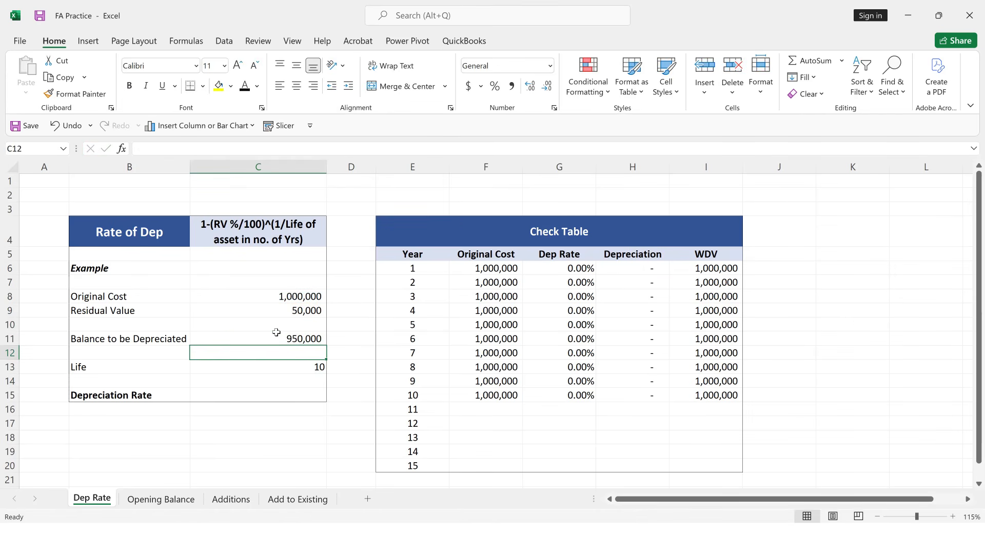
# Examine the year 10 row of the check table, including its WDV, against the residual value in C9.
pyautogui.press('Down')
pyautogui.press('Down')
pyautogui.press('Down')
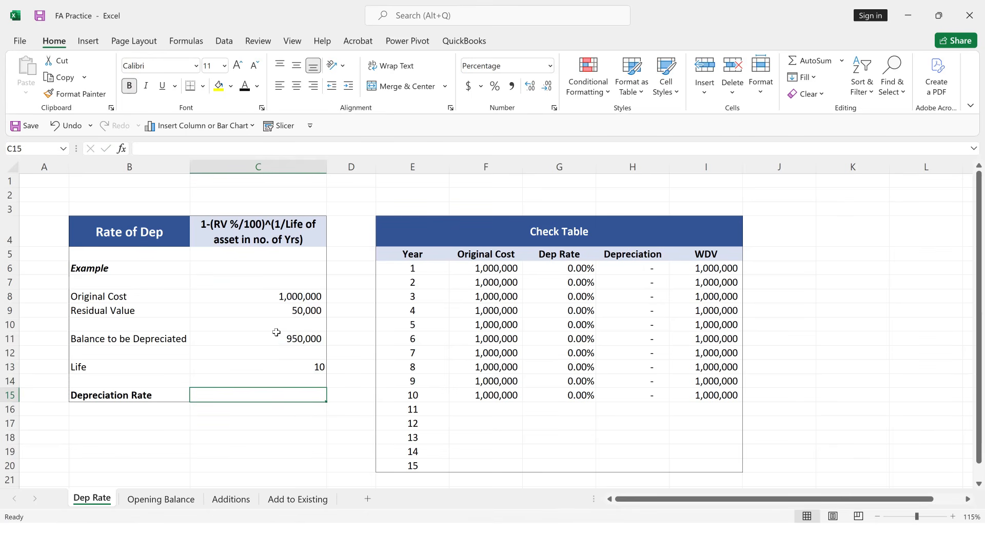
pyautogui.press('Right')
pyautogui.press('Right')
pyautogui.press('Right')
pyautogui.press('Right')
pyautogui.press('Right')
pyautogui.press('Right')
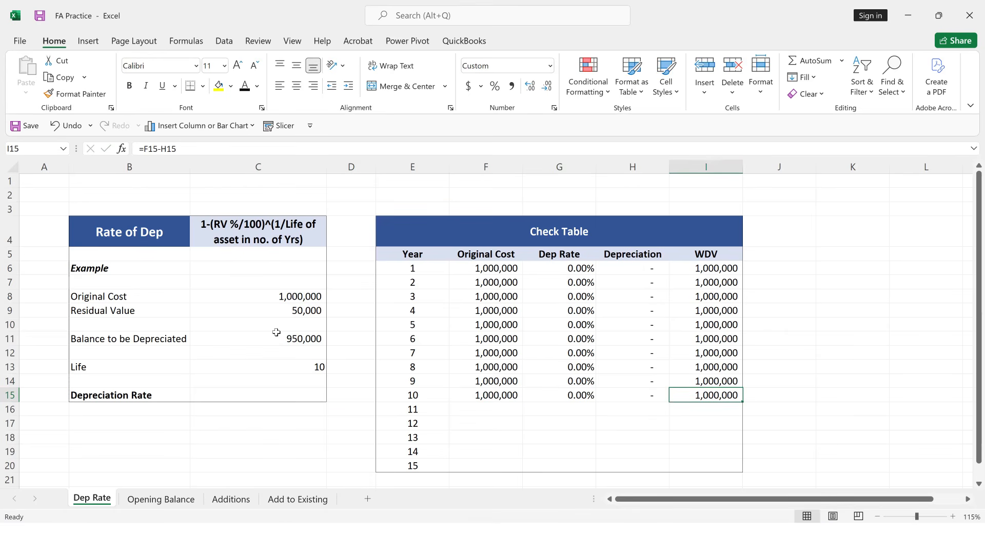
pyautogui.press('Left')
pyautogui.press('Left')
pyautogui.press('Left')
pyautogui.press('Left')
pyautogui.press('Left')
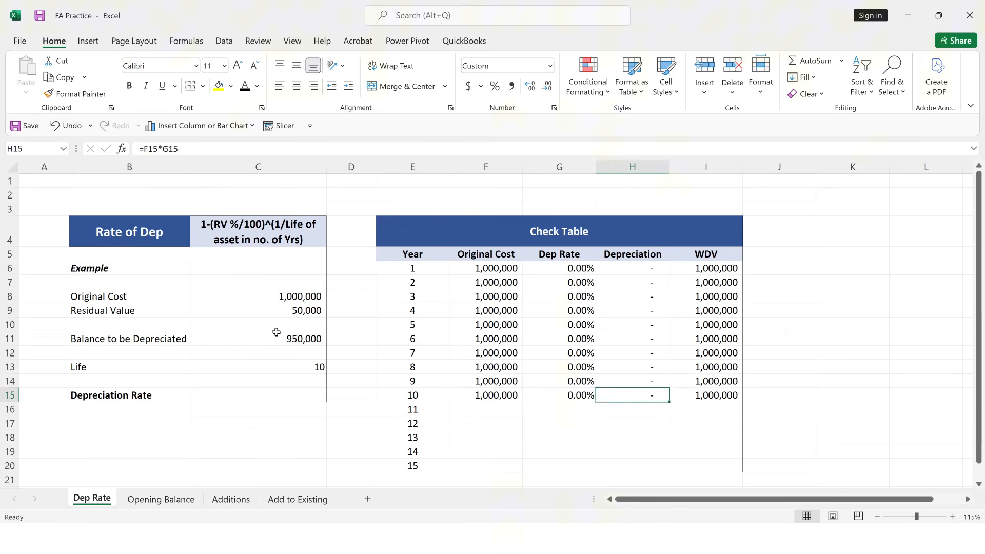
pyautogui.press('Up')
pyautogui.press('Up')
pyautogui.press('Up')
pyautogui.press('Up')
pyautogui.press('Up')
pyautogui.press('Up')
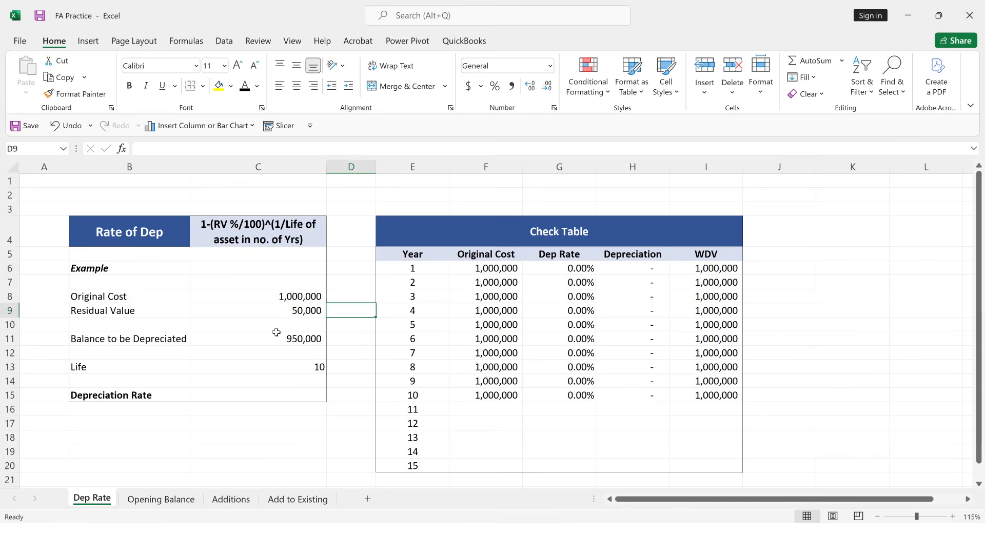
pyautogui.press('Left')
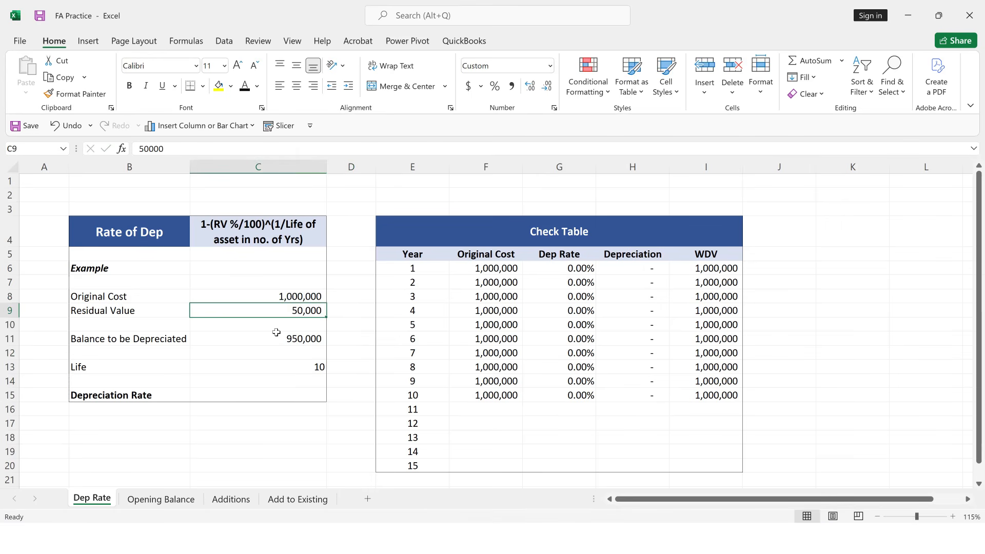
# Calculate the depreciation rate in C15 with the formula =1-(5/100)^(1/C13).
pyautogui.press('Down')
pyautogui.press('Down')
pyautogui.press('Down')
pyautogui.press('Down')
pyautogui.press('Down')
pyautogui.press('Down')
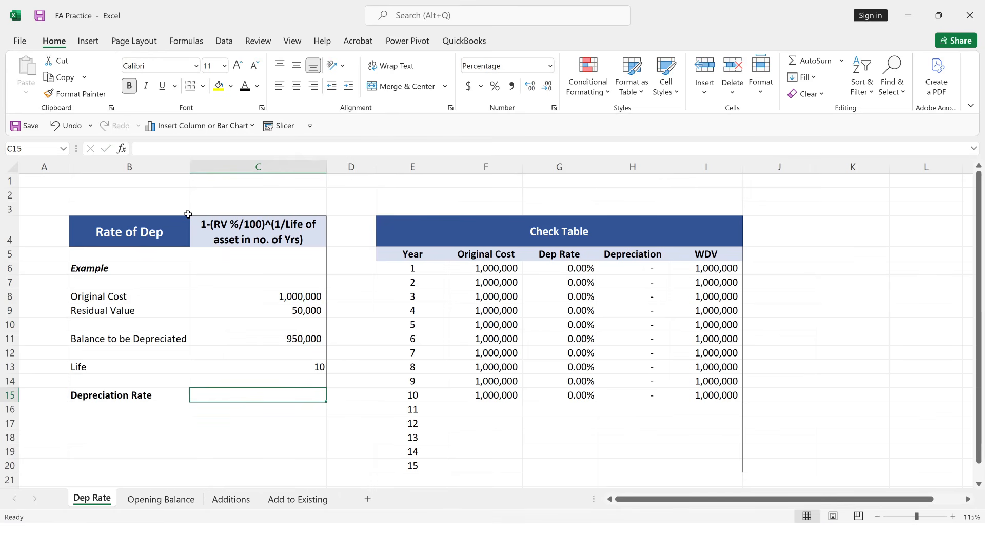
pyautogui.write('=')
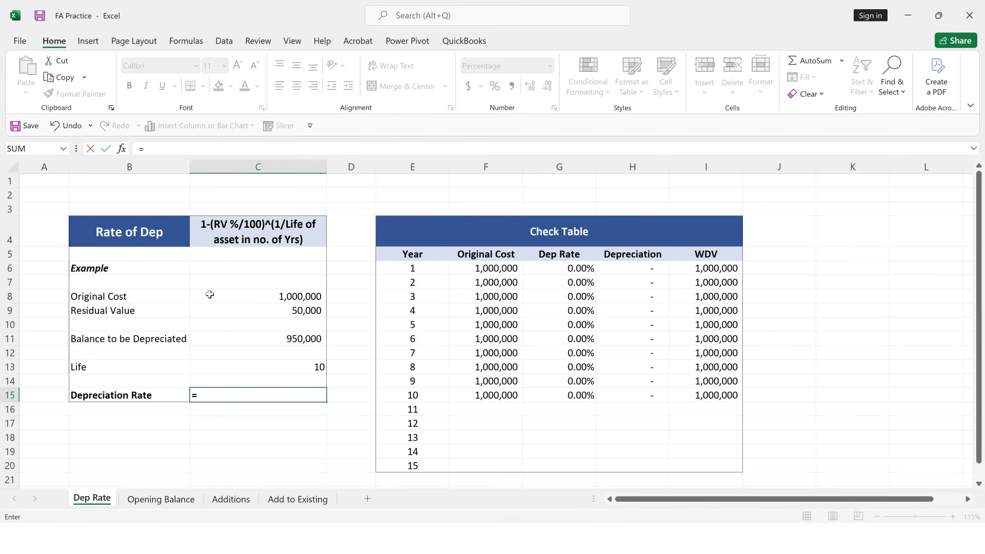
pyautogui.write('1-(')
pyautogui.write('5/100)')
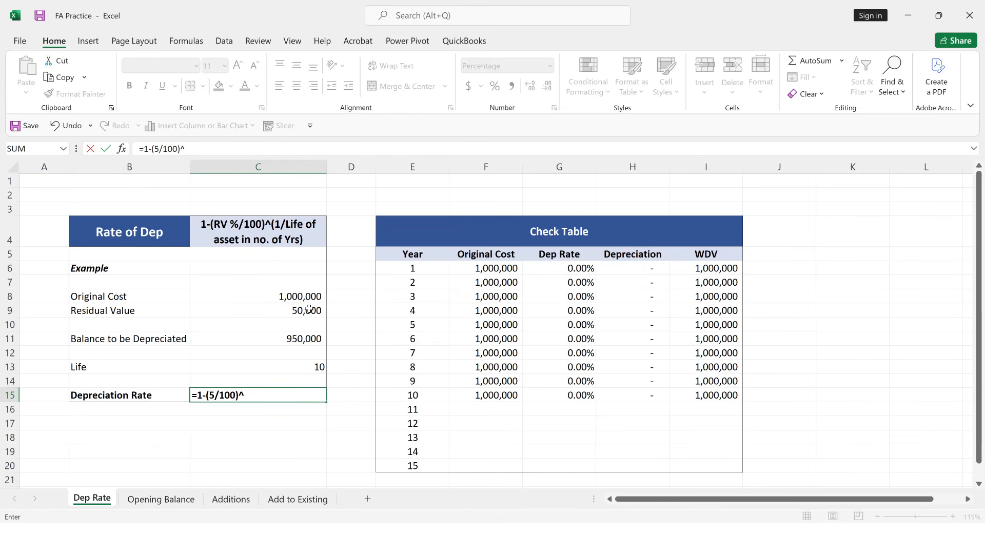
pyautogui.write('^(1/')
pyautogui.click(317, 372)
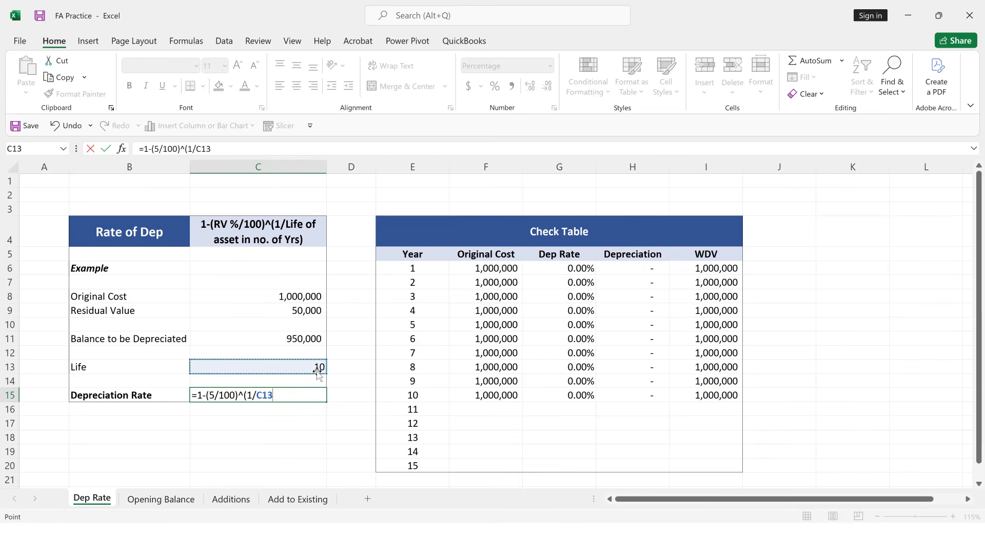
pyautogui.write(')')
pyautogui.press('Return')
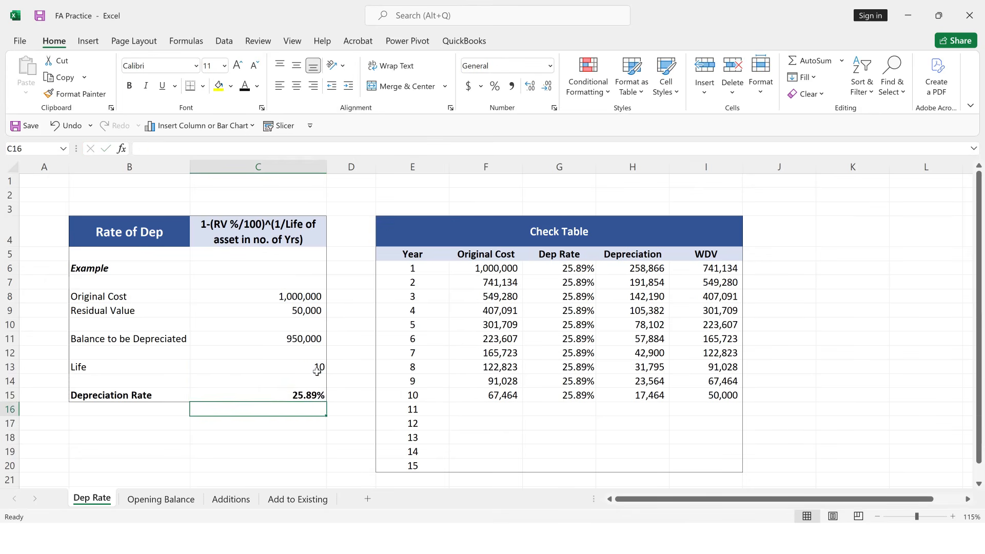
# Clear the check table's figures for years 2 to 10 in F7:I15.
pyautogui.click(280, 396)
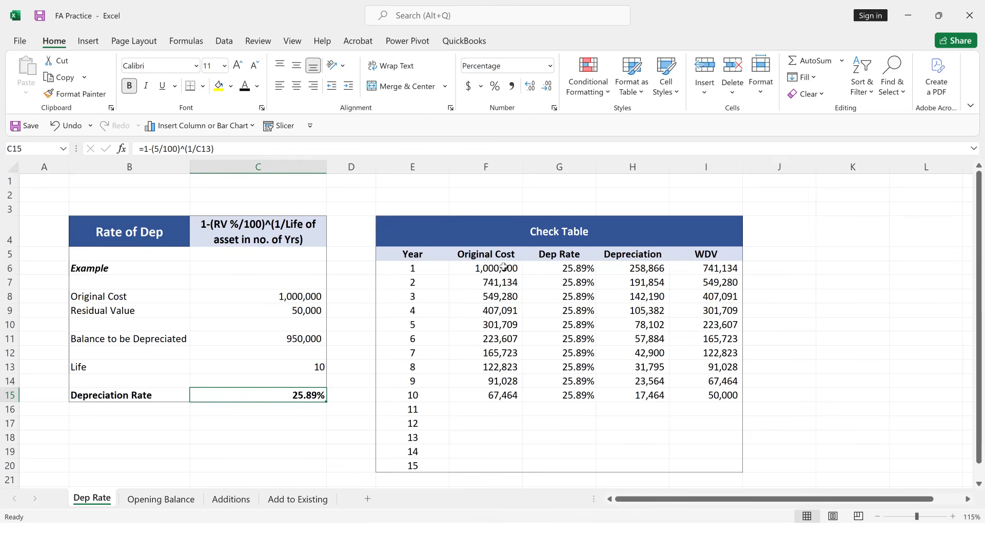
pyautogui.click(494, 281)
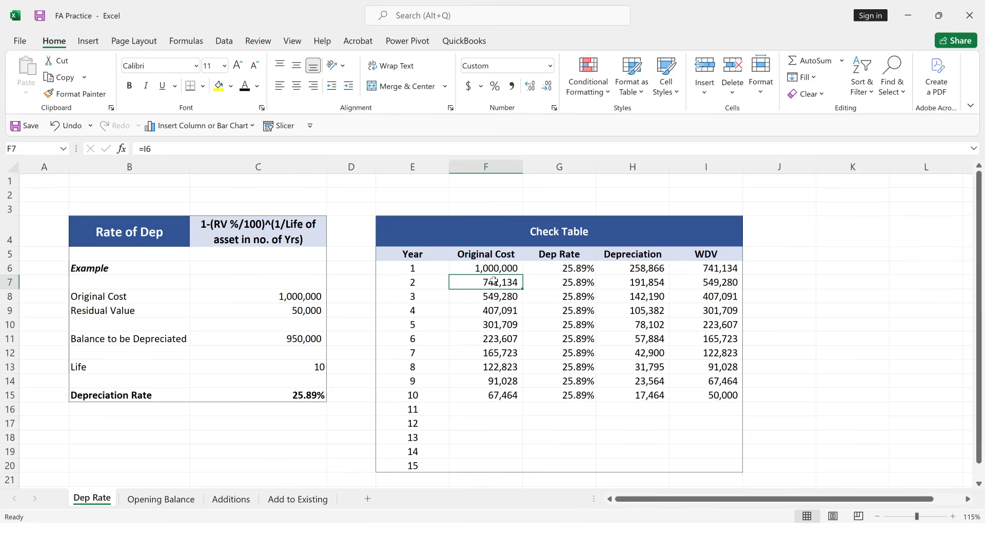
pyautogui.hotkey('ctrl', 'shift', 'Right')
pyautogui.hotkey('ctrl', 'shift', 'Down')
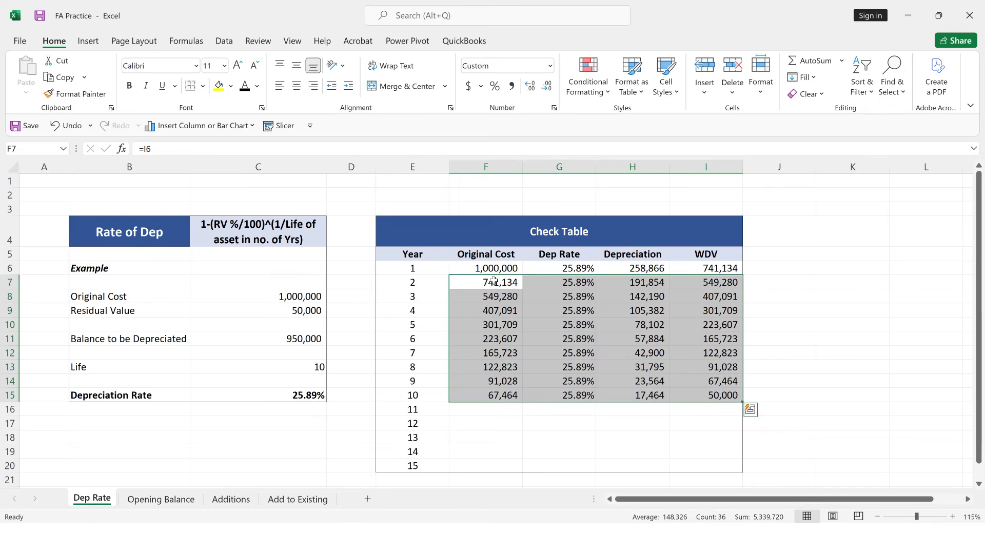
pyautogui.press('Delete')
pyautogui.press('Down')
pyautogui.press('Up')
pyautogui.press('Up')
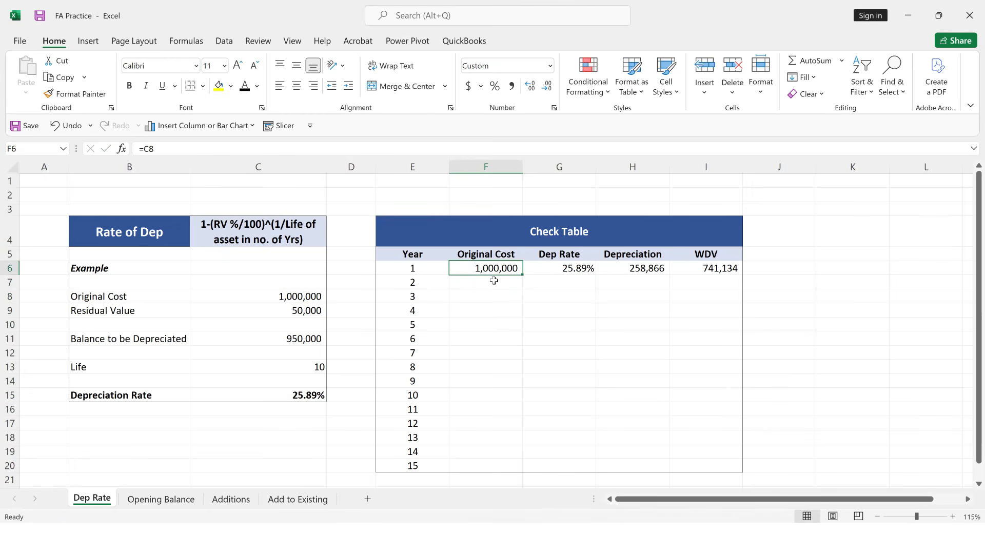
# Inspect the year 1 Original Cost and Dep Rate formulas in F6 and G6 and the cells they reference.
pyautogui.press('F2')
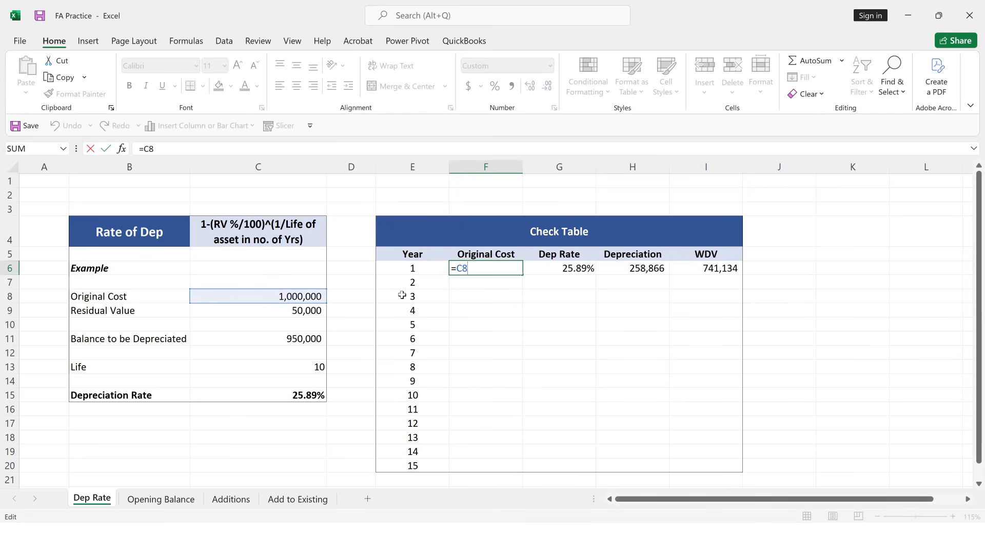
pyautogui.hotkey('ctrl', 'Return')
pyautogui.press('Right')
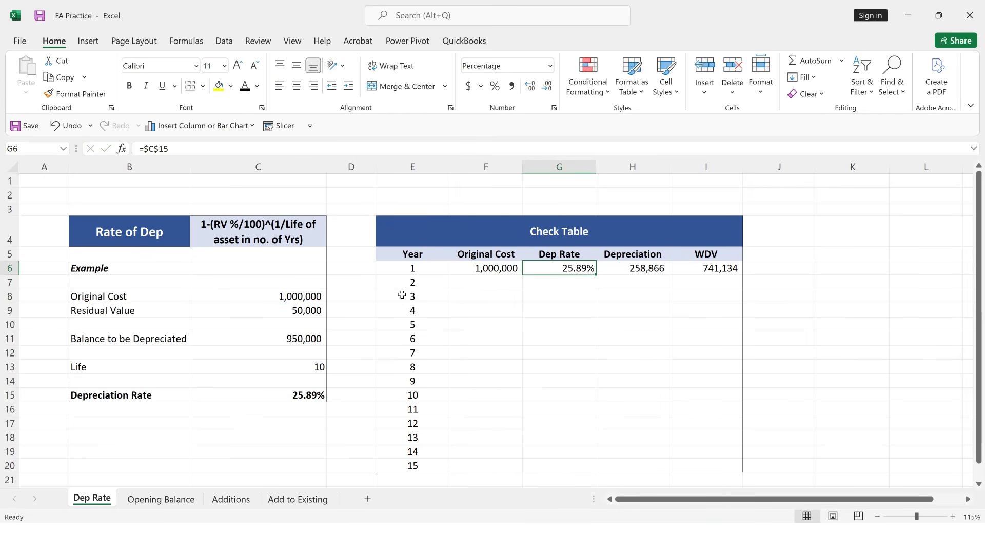
pyautogui.press('F2')
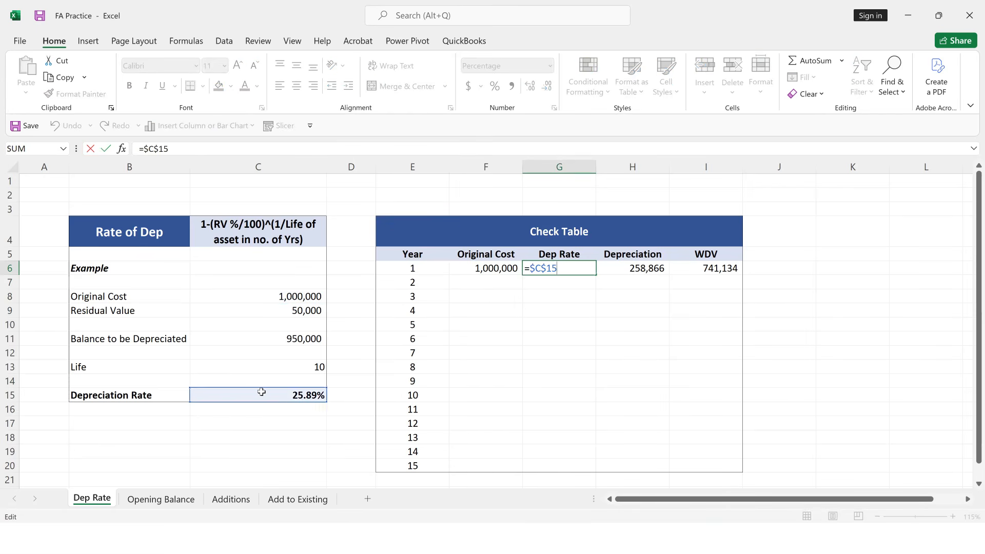
pyautogui.press('Tab')
pyautogui.press('Left')
pyautogui.press('Left')
pyautogui.press('Right')
pyautogui.press('Right')
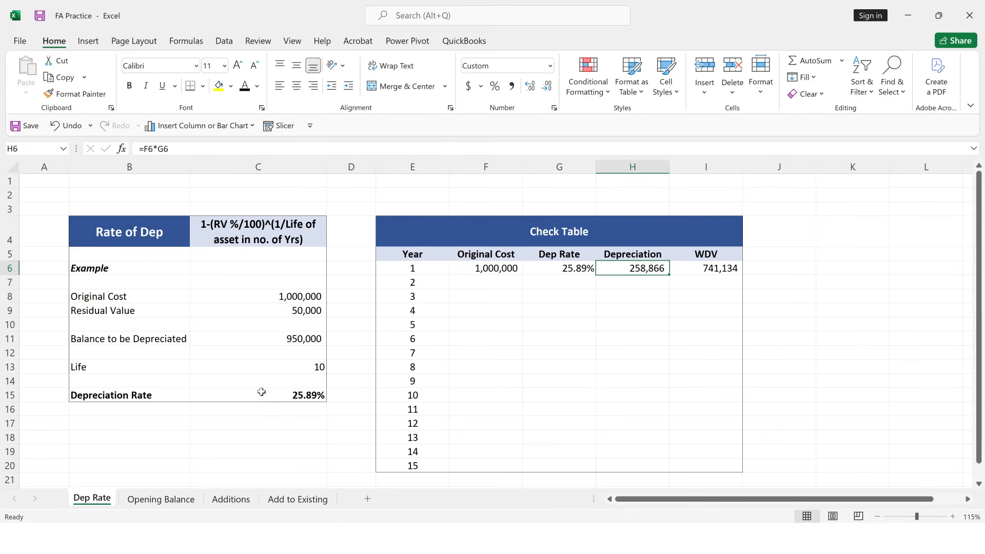
# Inspect the year 1 Depreciation and WDV formulas in H6 and I6 of the check table.
pyautogui.press('F2')
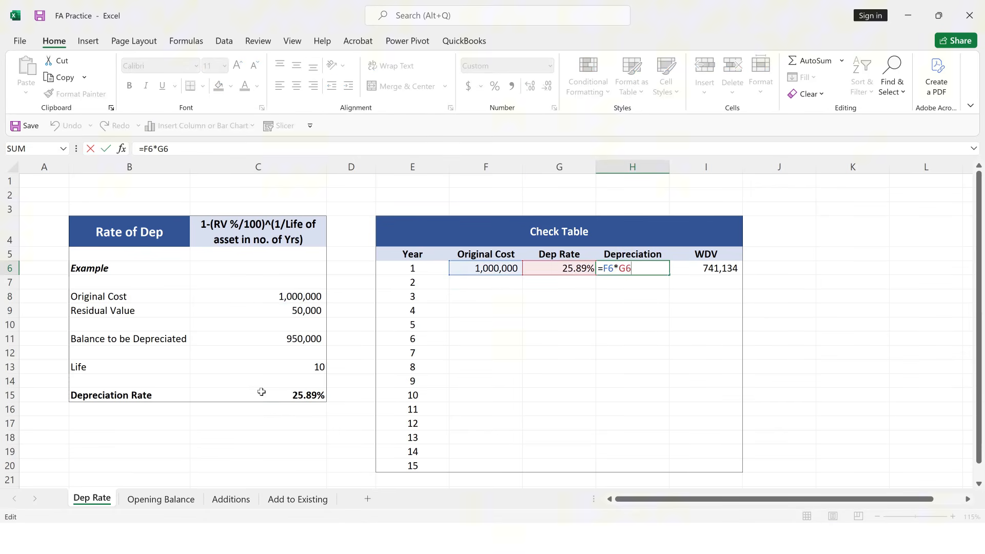
pyautogui.press('Escape')
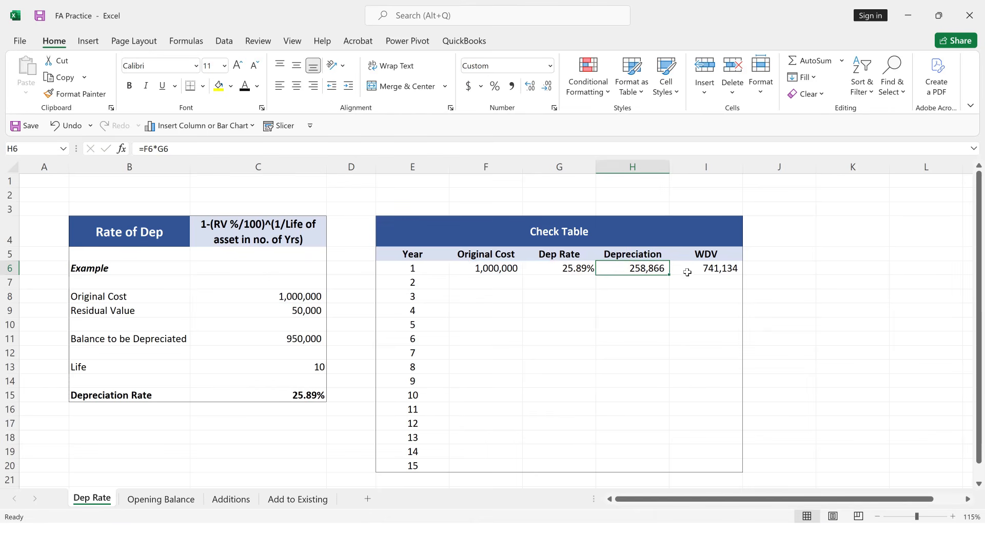
pyautogui.press('Right')
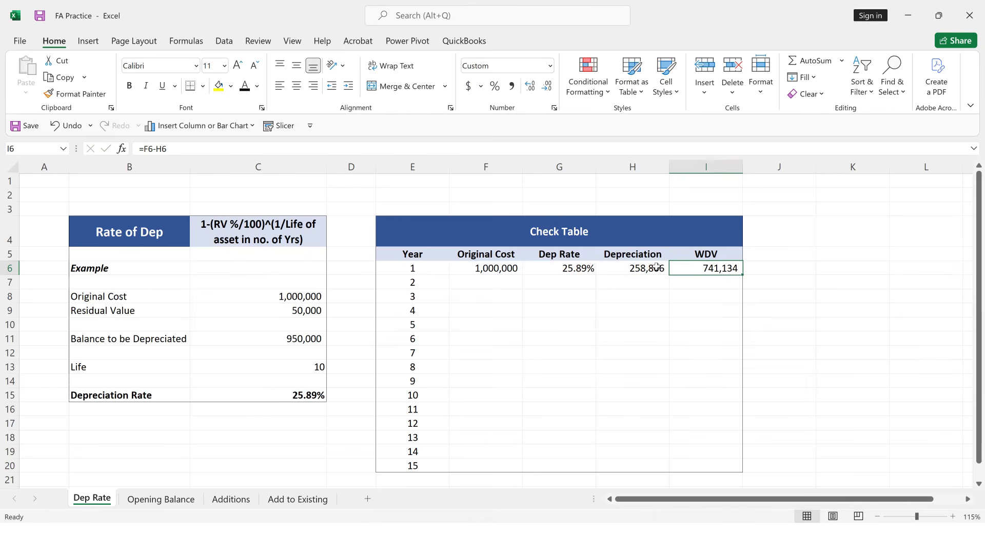
pyautogui.press('Left')
pyautogui.press('Left')
pyautogui.press('Left')
pyautogui.press('Right')
pyautogui.press('Right')
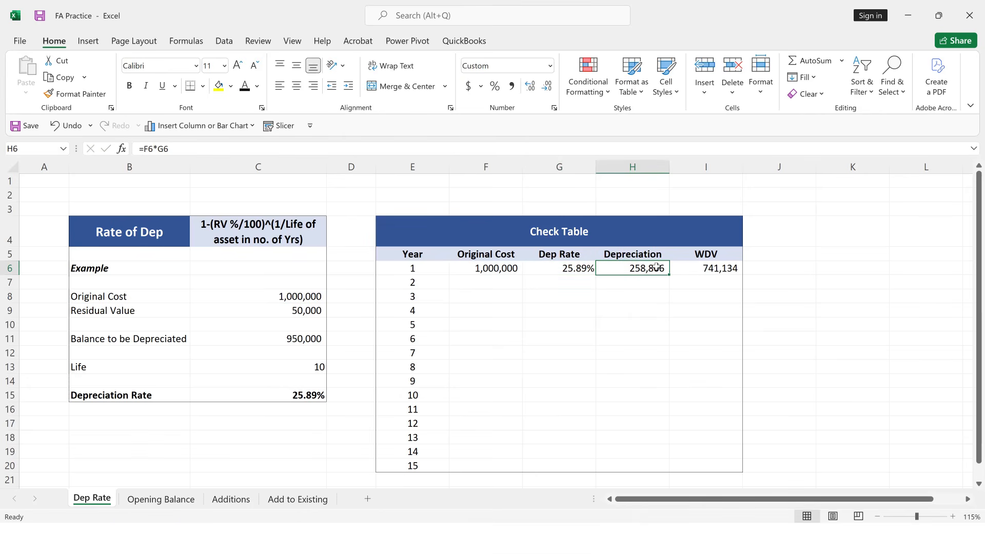
pyautogui.press('Right')
pyautogui.press('Left')
pyautogui.press('Left')
pyautogui.press('Left')
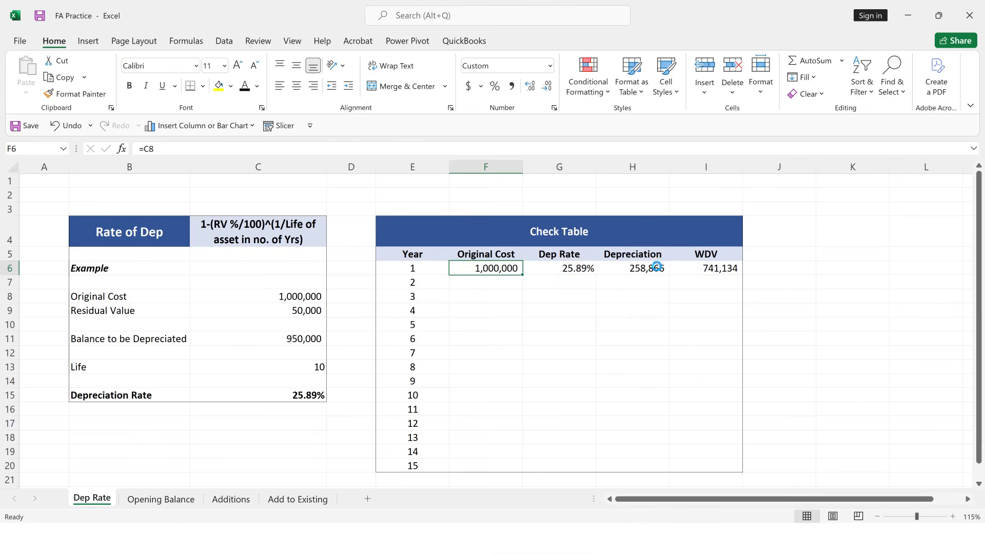
# Undo the clearing of the check table's year 2 to 10 figures.
pyautogui.hotkey('ctrl', 'z')
pyautogui.press('Down')
pyautogui.press('Up')
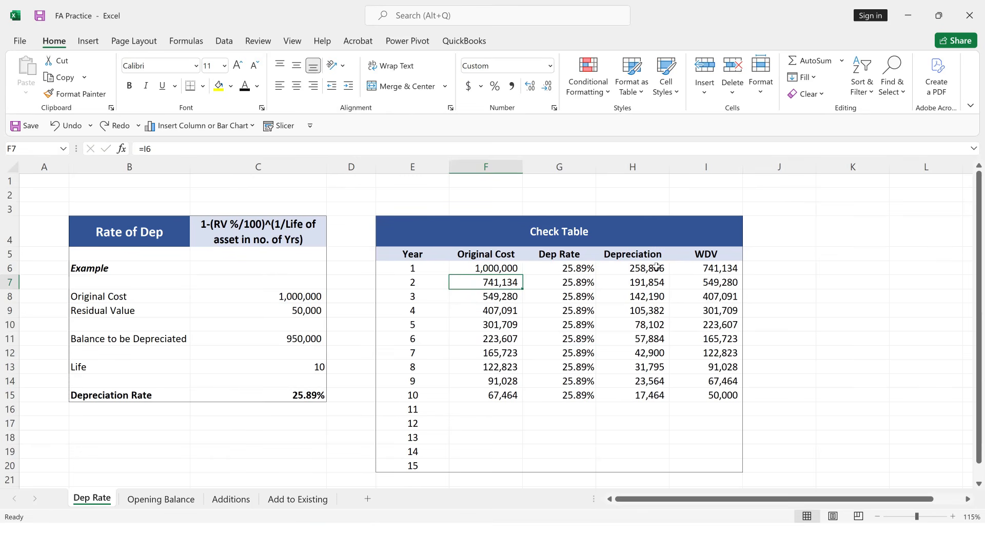
# Highlight the year 10 WDV cell I15 in the check table with a yellow fill.
pyautogui.press('Down')
pyautogui.press('Down')
pyautogui.press('Down')
pyautogui.press('Down')
pyautogui.press('Down')
pyautogui.press('Down')
pyautogui.press('Down')
pyautogui.press('Down')
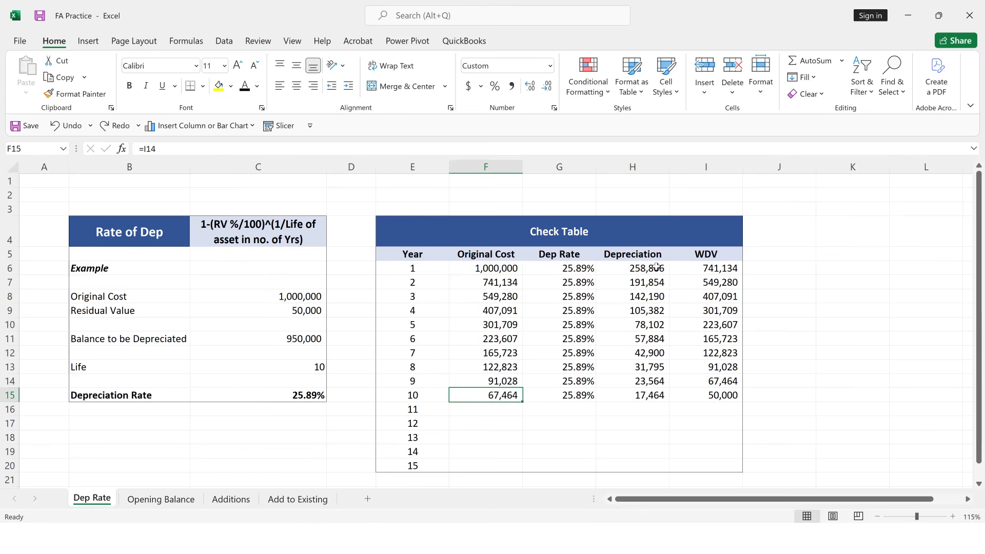
pyautogui.press('Right')
pyautogui.press('Right')
pyautogui.press('Right')
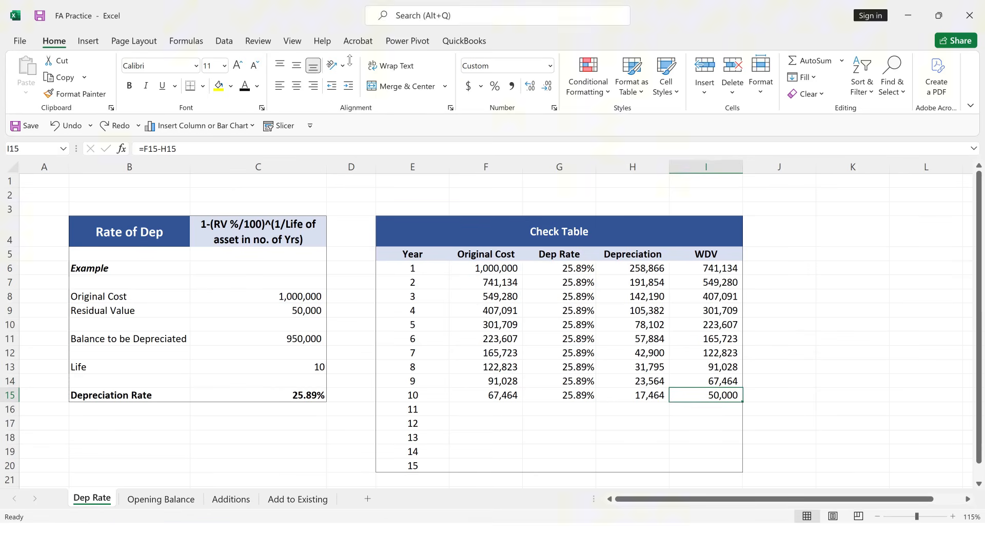
pyautogui.click(219, 86)
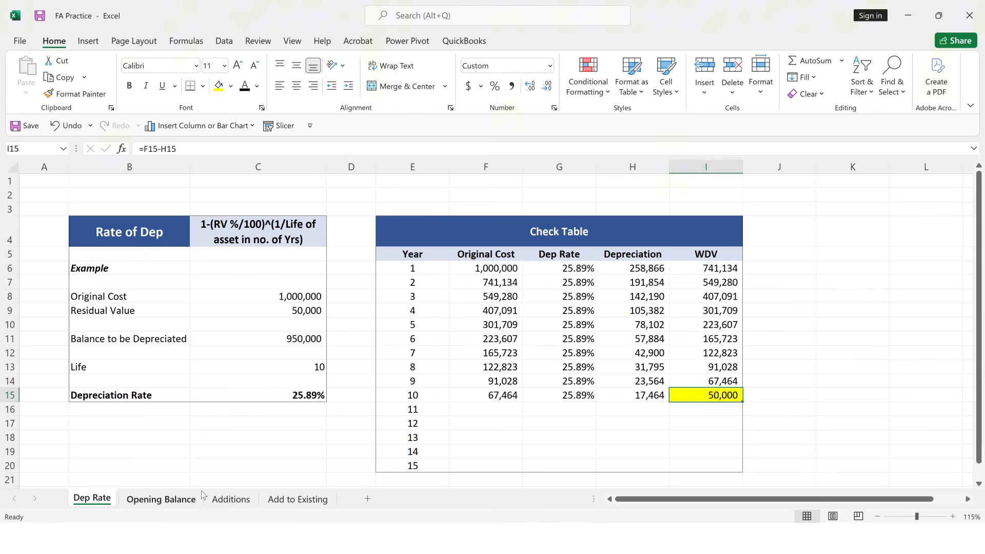
# Switch to the Opening Balance sheet.
pyautogui.click(171, 499)
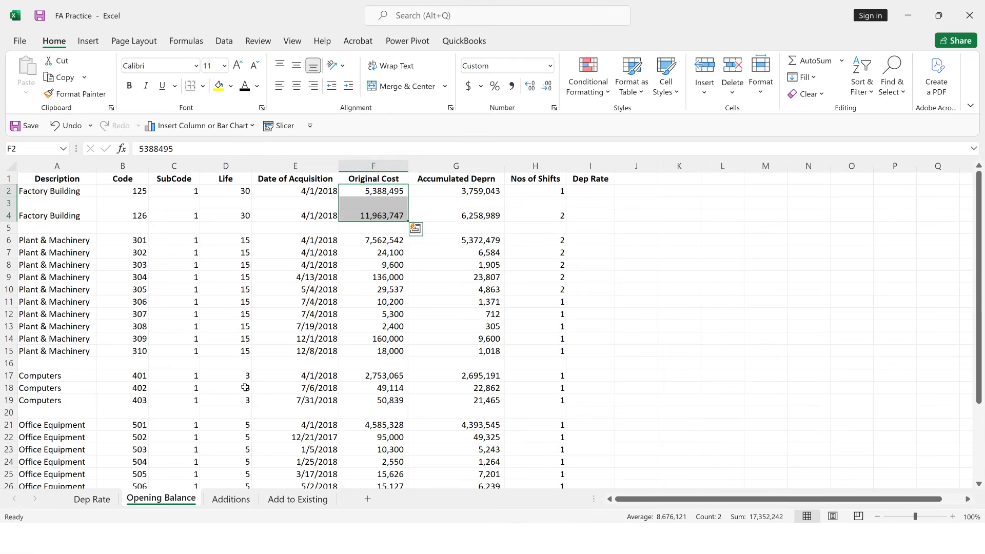
pyautogui.scroll(3, 245, 388)
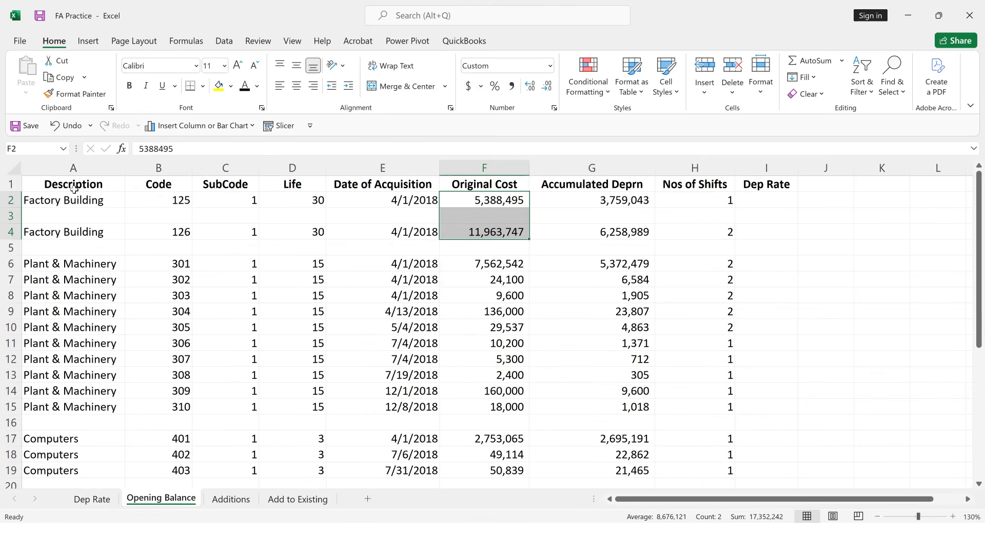
# Examine the Opening Balance columns from Description to Nos of Shifts along the Plant & Machinery row with code 301.
pyautogui.click(72, 185)
pyautogui.press('Down')
pyautogui.press('Down')
pyautogui.press('Down')
pyautogui.press('Down')
pyautogui.press('Down')
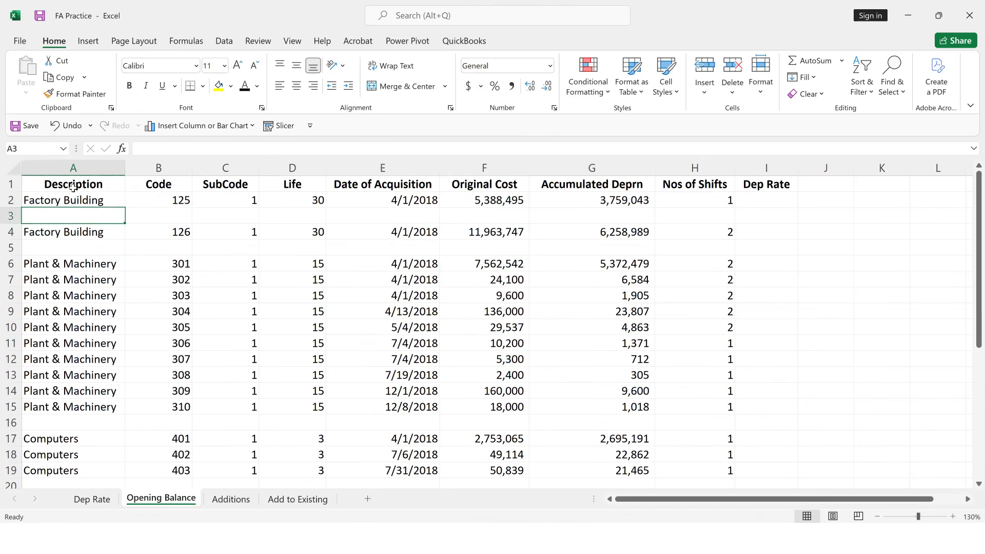
pyautogui.press('Right')
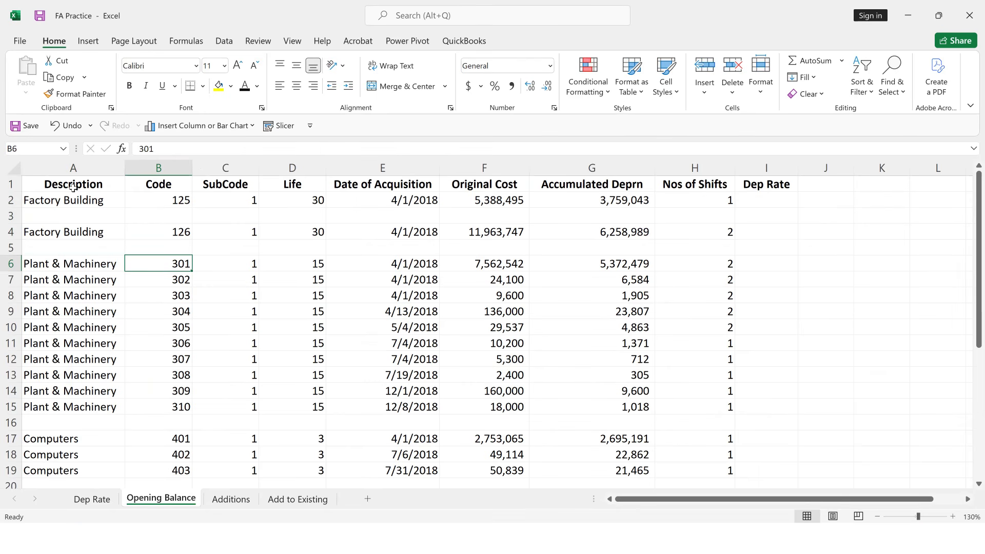
pyautogui.press('Right')
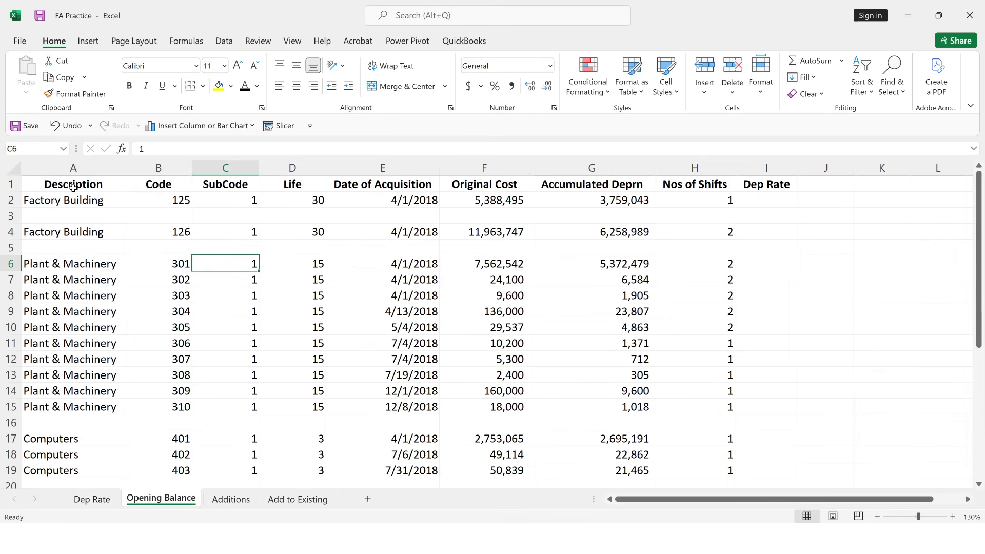
pyautogui.press('Right')
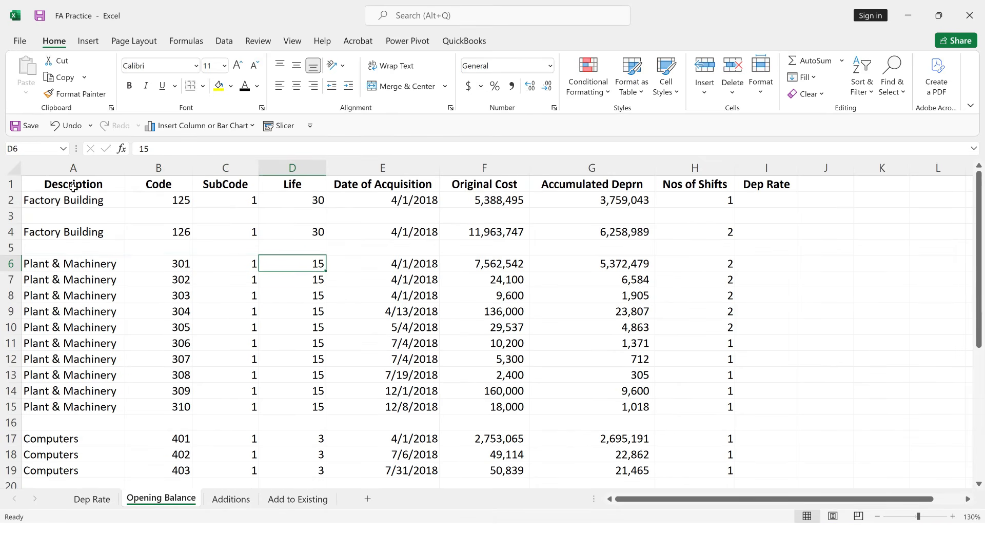
pyautogui.press('Right')
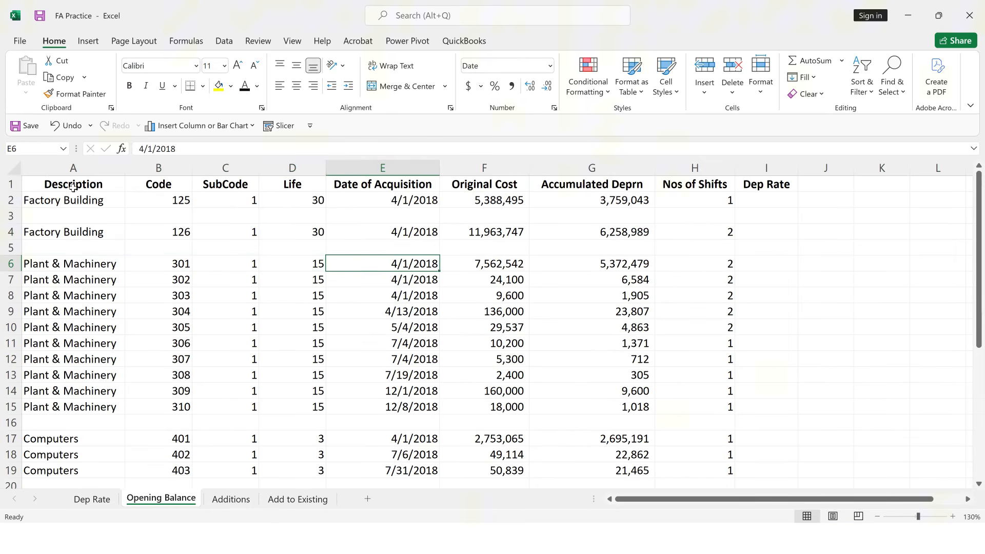
pyautogui.press('Right')
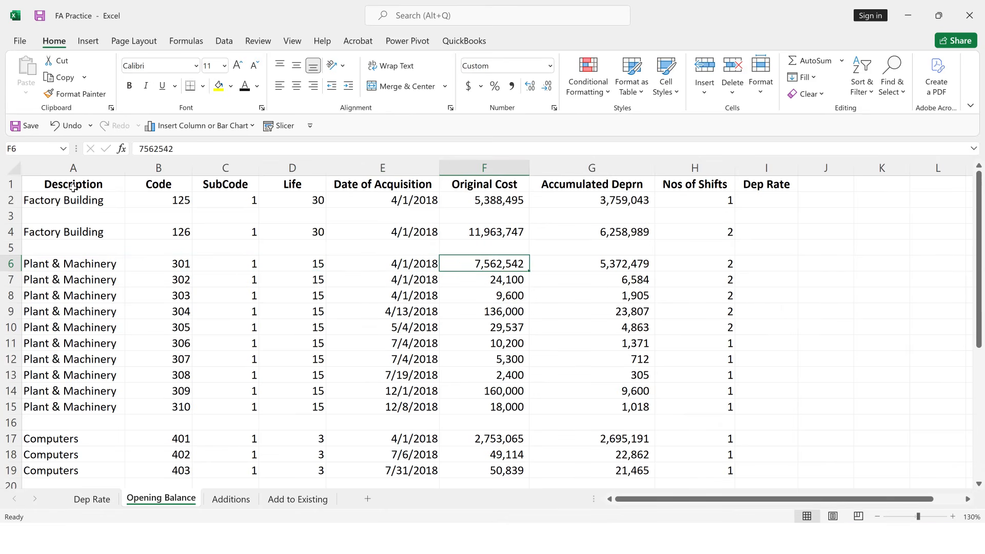
pyautogui.press('Right')
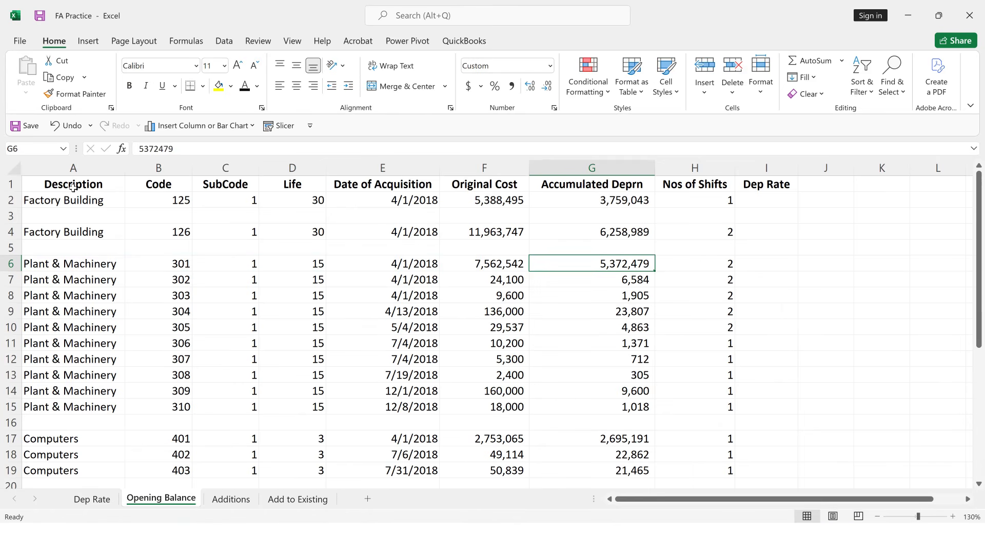
pyautogui.press('Right')
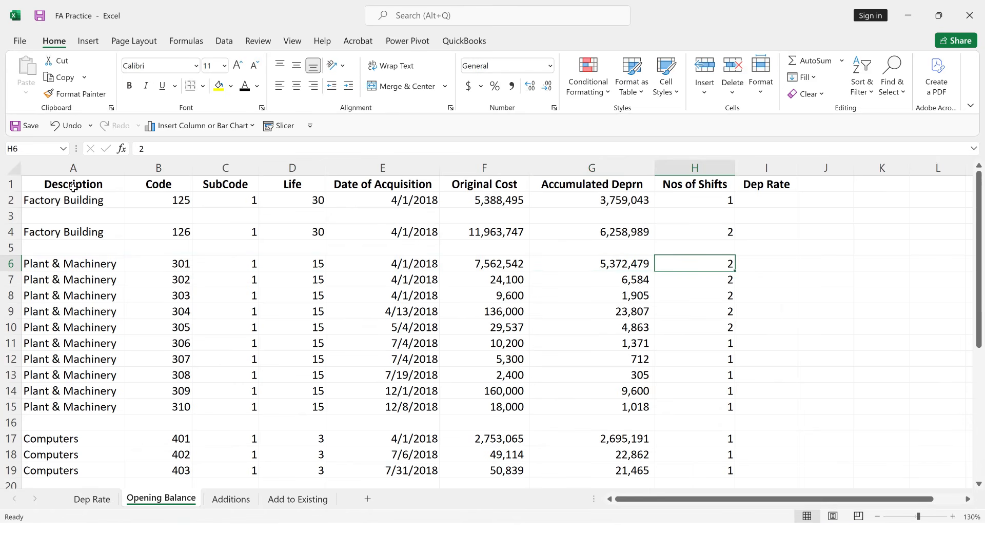
# Review the Nos of Shifts column for all asset groups, from Factory Building down to Office Equipment.
pyautogui.press('Up')
pyautogui.press('Up')
pyautogui.press('Up')
pyautogui.press('Up')
pyautogui.press('Down')
pyautogui.press('Down')
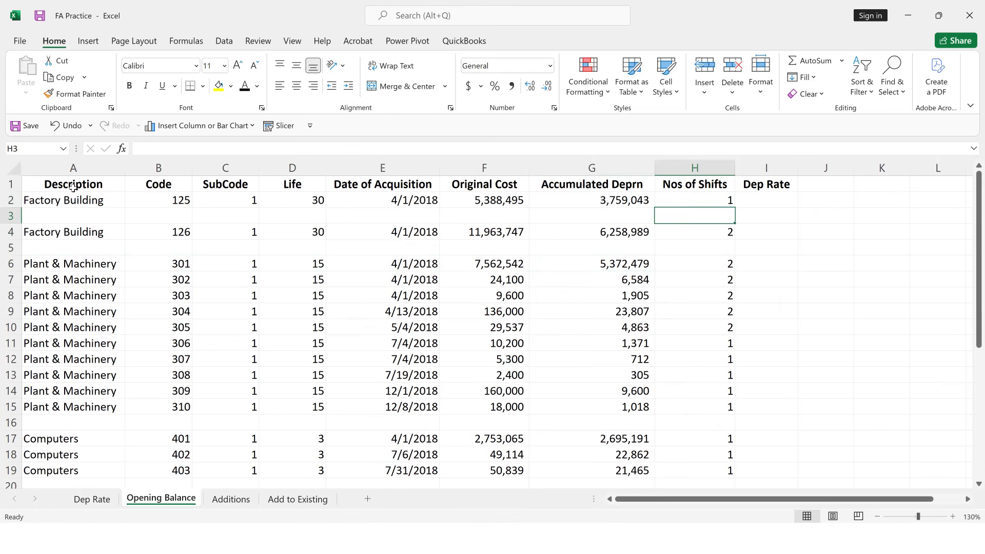
pyautogui.press('Down')
pyautogui.press('Down')
pyautogui.press('Down')
pyautogui.press('Down')
pyautogui.press('Down')
pyautogui.press('Down')
pyautogui.press('Down')
pyautogui.press('Down')
pyautogui.press('Down')
pyautogui.press('Down')
pyautogui.press('Down')
pyautogui.press('Down')
pyautogui.press('Down')
pyautogui.press('Down')
pyautogui.press('Down')
pyautogui.press('Down')
pyautogui.press('Down')
pyautogui.press('Down')
pyautogui.press('Down')
pyautogui.press('Down')
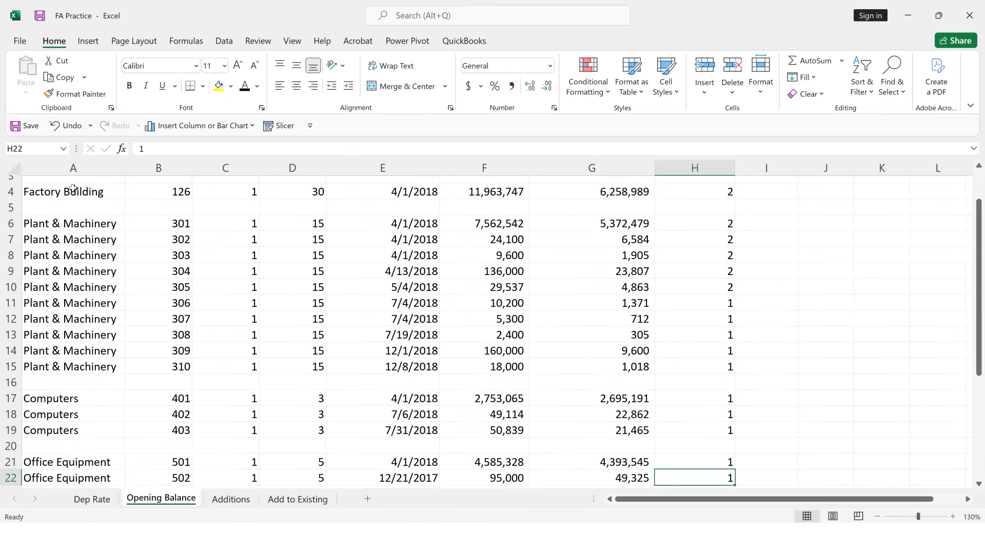
pyautogui.press('Down')
pyautogui.press('Down')
pyautogui.press('Up')
pyautogui.press('Up')
pyautogui.press('Up')
pyautogui.press('Up')
pyautogui.press('Up')
pyautogui.press('Up')
pyautogui.press('Up')
pyautogui.press('Up')
pyautogui.press('Up')
pyautogui.press('Up')
pyautogui.press('Up')
pyautogui.press('Up')
pyautogui.press('Up')
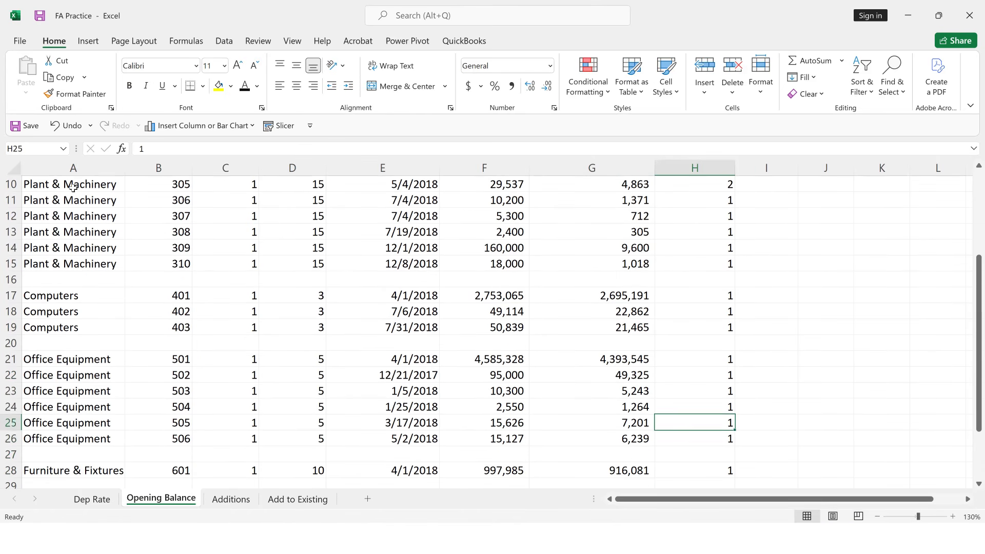
pyautogui.press('Up')
pyautogui.press('Up')
pyautogui.press('Up')
pyautogui.press('Up')
pyautogui.press('Up')
pyautogui.press('Up')
pyautogui.press('Up')
pyautogui.press('Up')
pyautogui.press('Up')
pyautogui.press('Up')
pyautogui.press('Up')
pyautogui.press('Up')
pyautogui.press('Up')
pyautogui.press('Up')
pyautogui.press('Down')
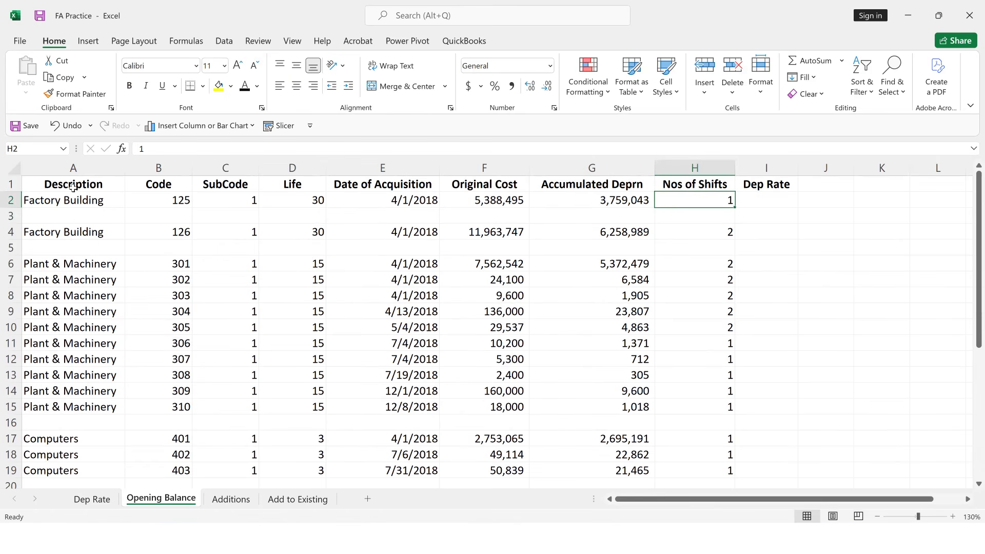
# Compare the number of shifts of the two Factory Building assets, codes 125 and 126.
pyautogui.press('Down')
pyautogui.press('Down')
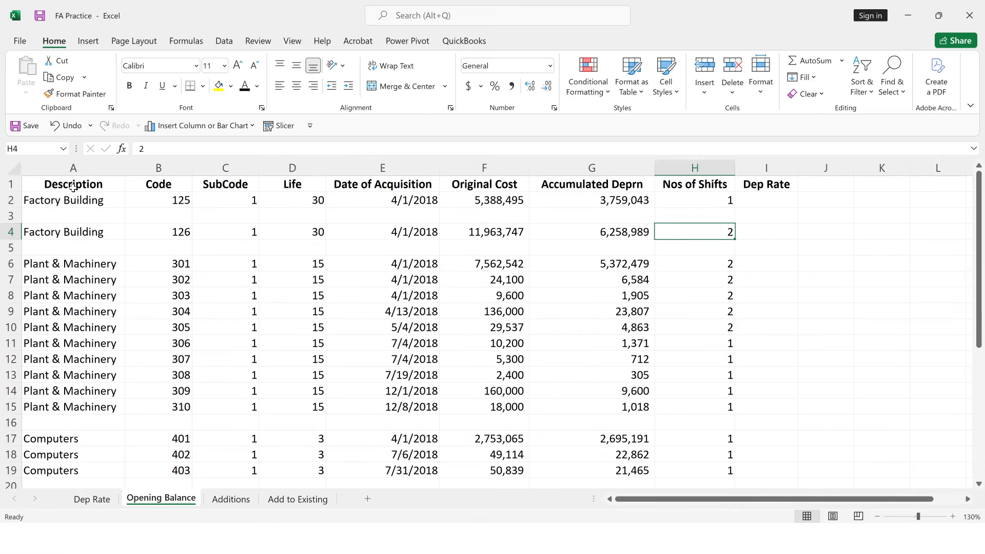
pyautogui.press('Up')
pyautogui.press('Up')
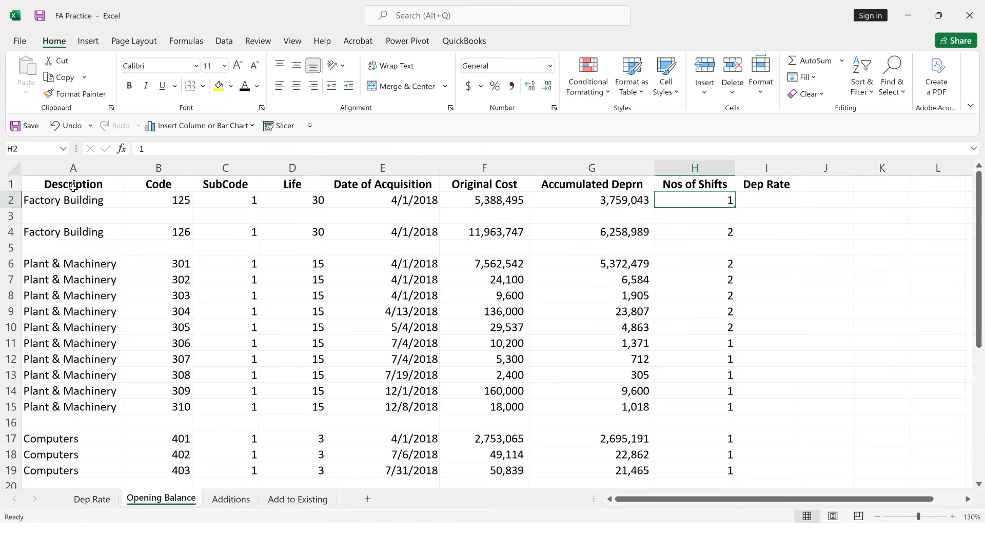
pyautogui.press('Down')
pyautogui.press('Down')
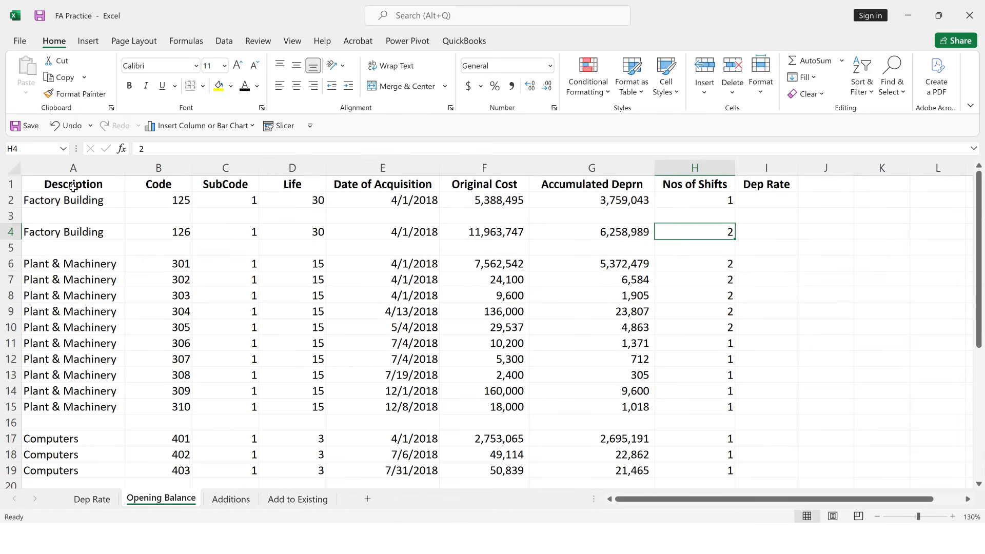
pyautogui.press('Right')
pyautogui.write('1.5')
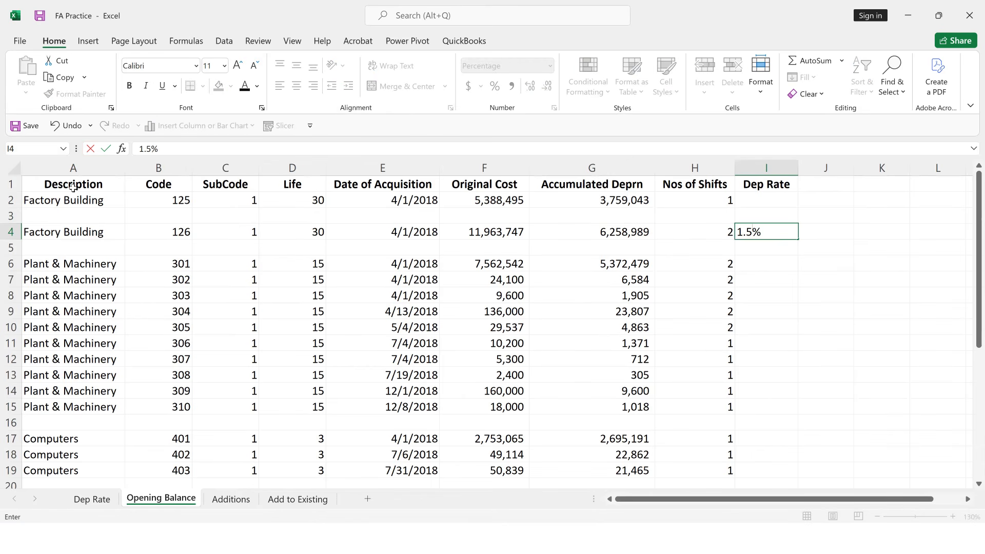
pyautogui.press('Escape')
pyautogui.press('Down')
pyautogui.press('Down')
pyautogui.press('Down')
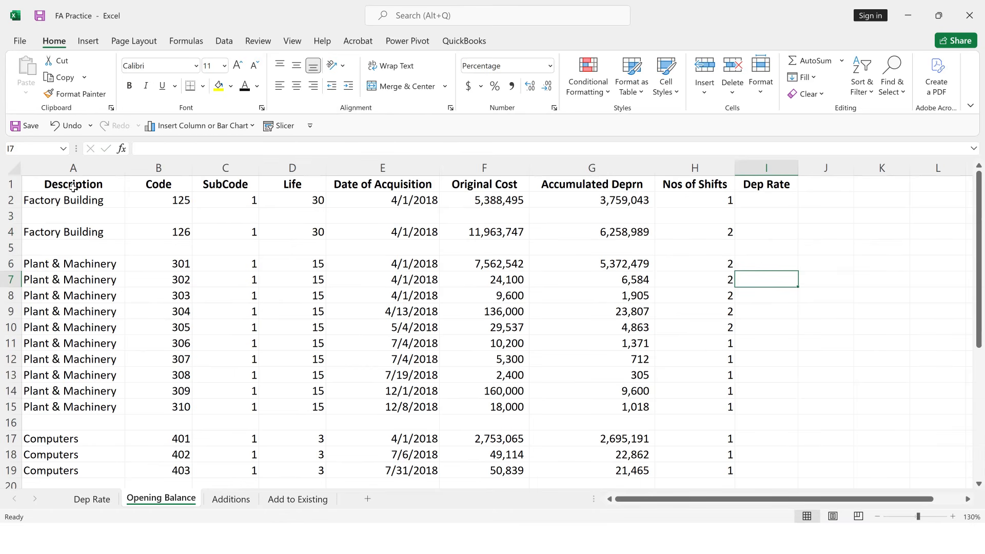
# Review the new assets on the Additions sheet and the code 301 entry on the Add to Existing sheet.
pyautogui.click(240, 504)
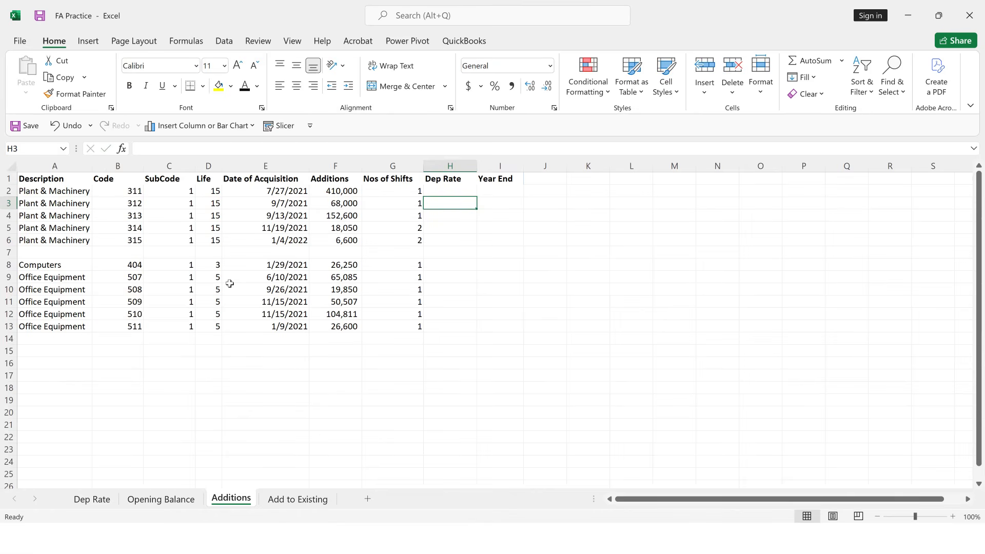
pyautogui.scroll(3, 230, 283)
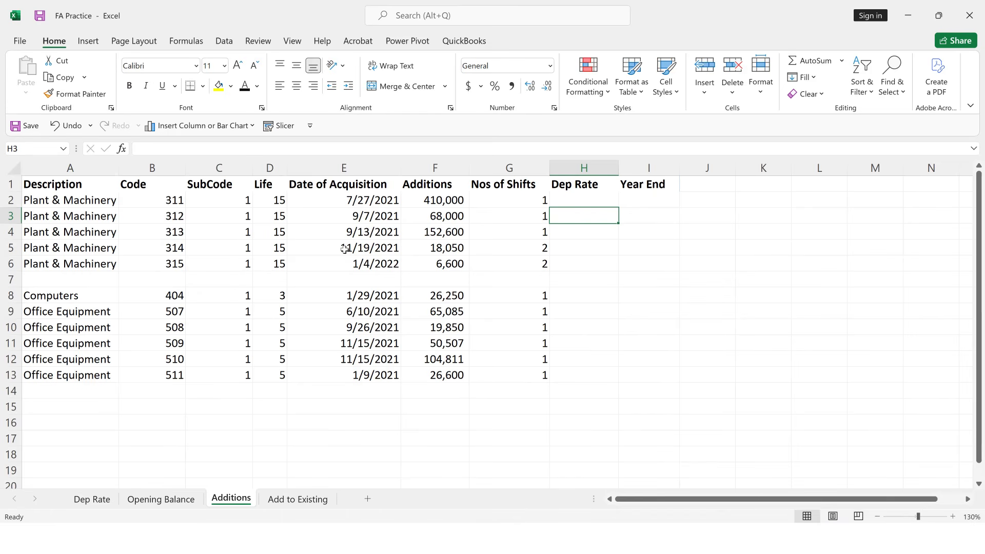
pyautogui.click(277, 498)
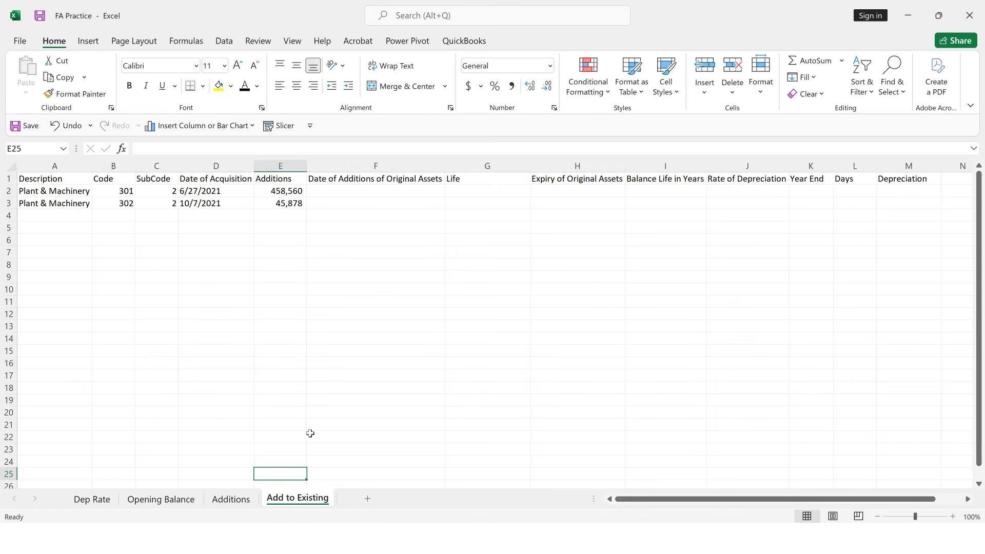
pyautogui.scroll(1, 311, 433)
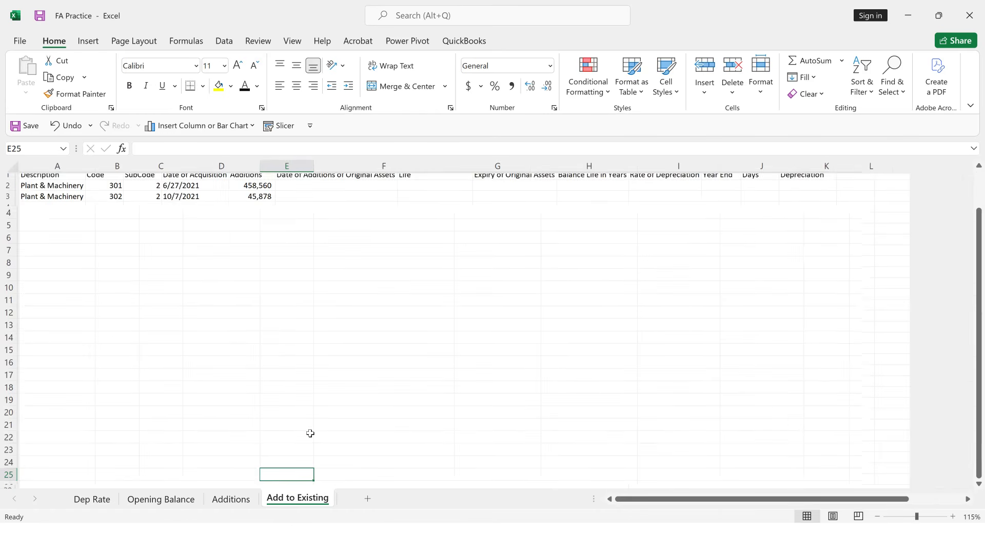
pyautogui.keyDown('ctrl'); pyautogui.scroll(1, 311, 433); pyautogui.keyUp('ctrl')
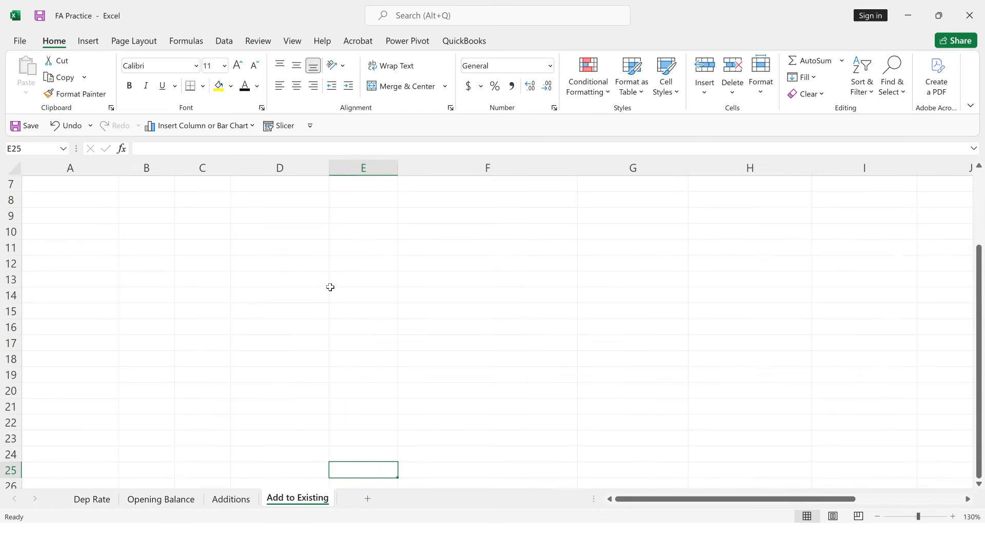
pyautogui.scroll(1, 169, 228)
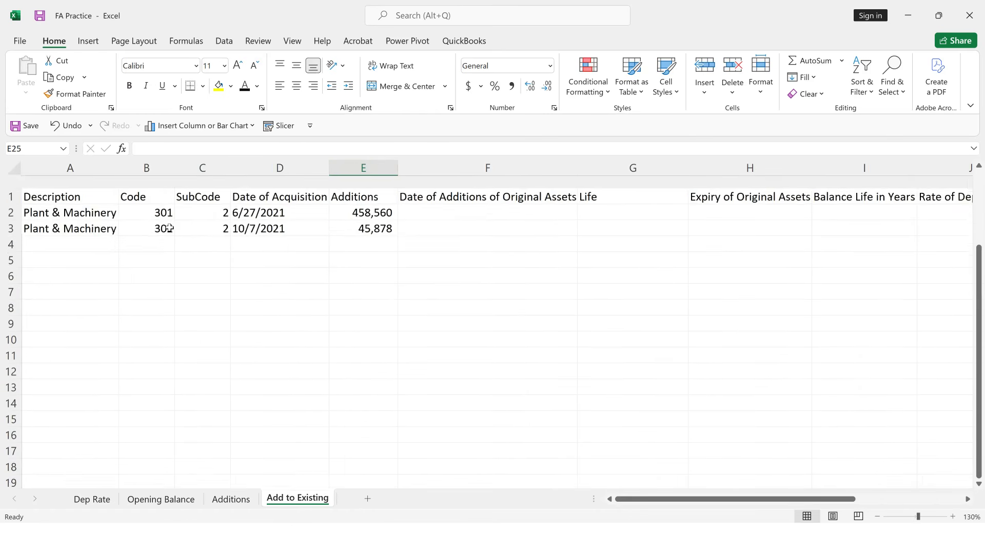
pyautogui.click(82, 204)
pyautogui.click(137, 201)
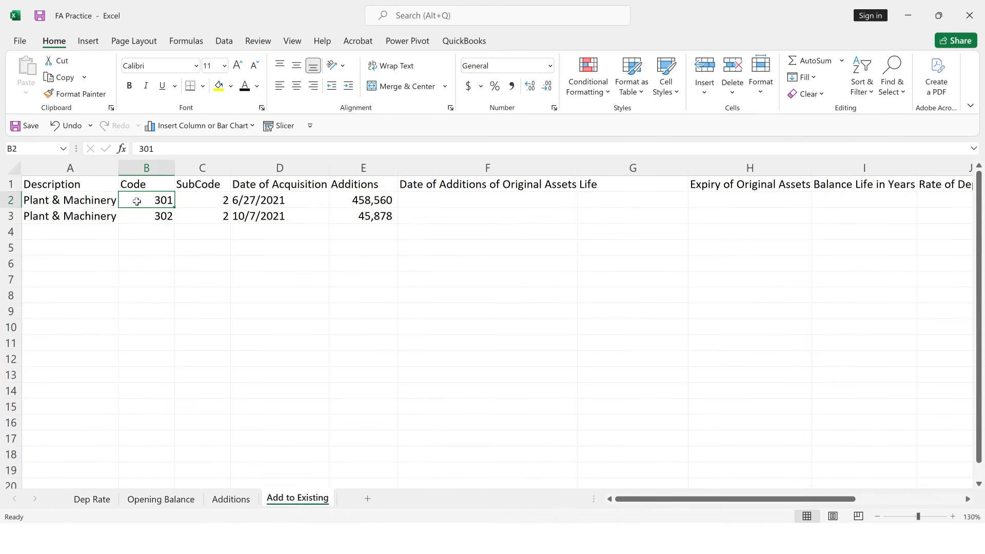
# Check the acquisition date and original cost of Plant & Machinery code 301 on the Opening Balance sheet.
pyautogui.click(154, 502)
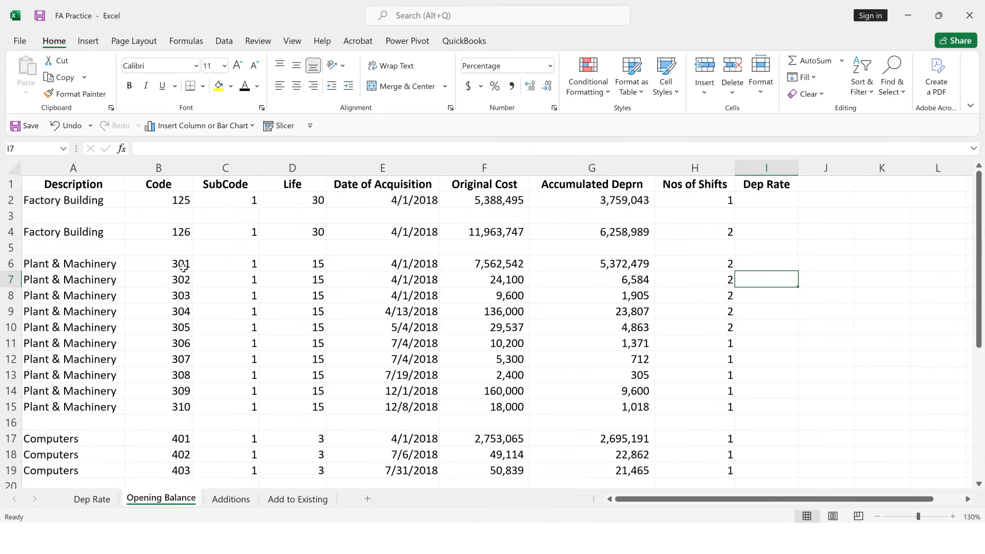
pyautogui.click(183, 266)
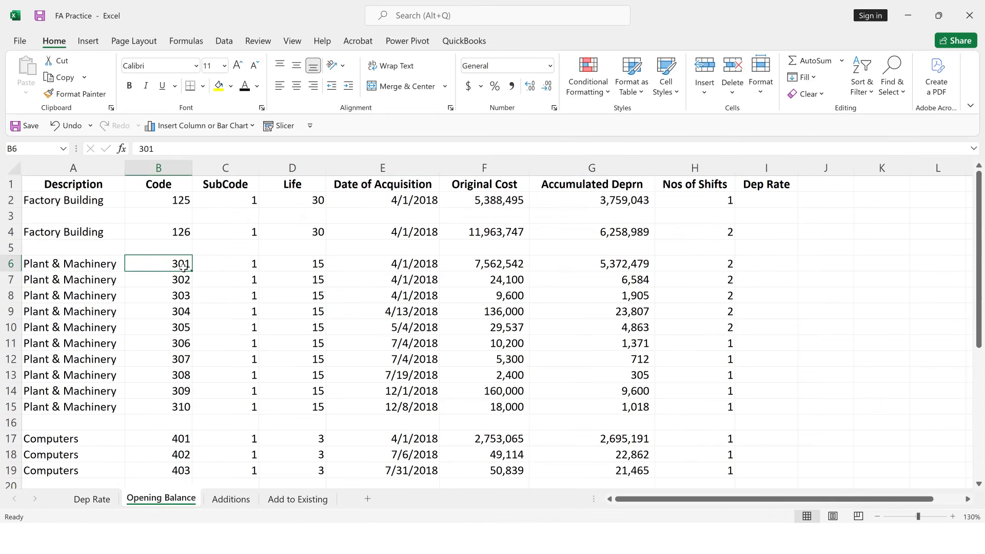
pyautogui.click(406, 265)
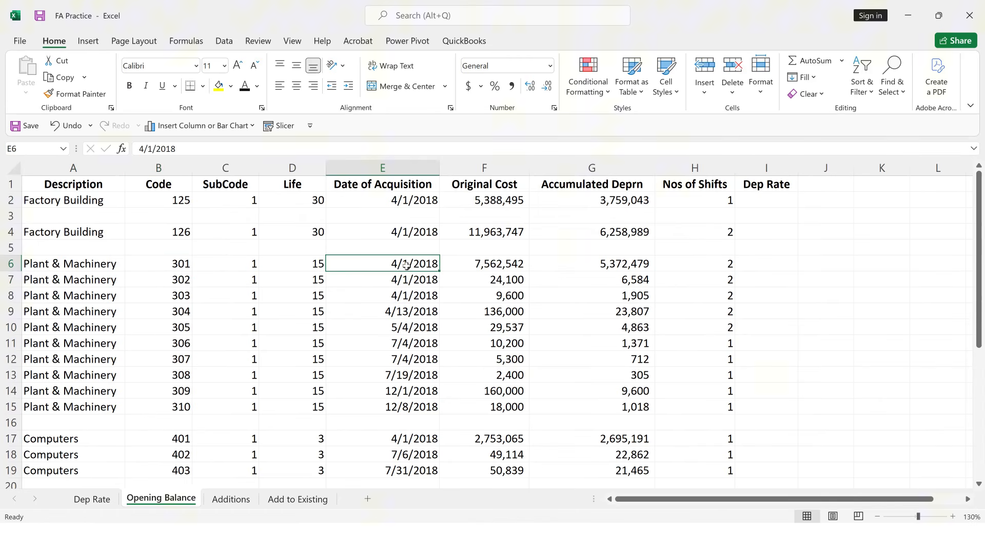
pyautogui.click(508, 265)
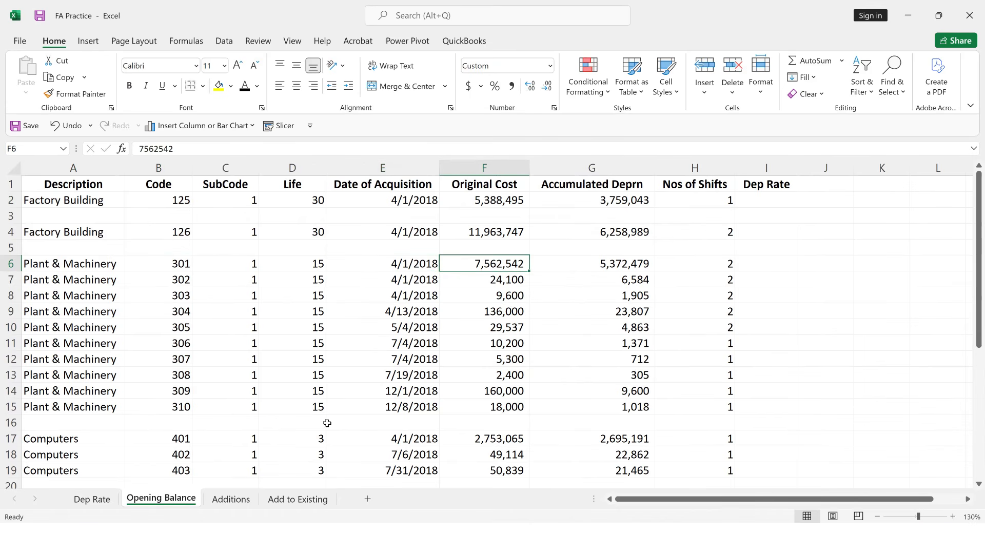
# Return to the Add to Existing sheet and examine the Additions amount for code 301 in E2.
pyautogui.click(290, 500)
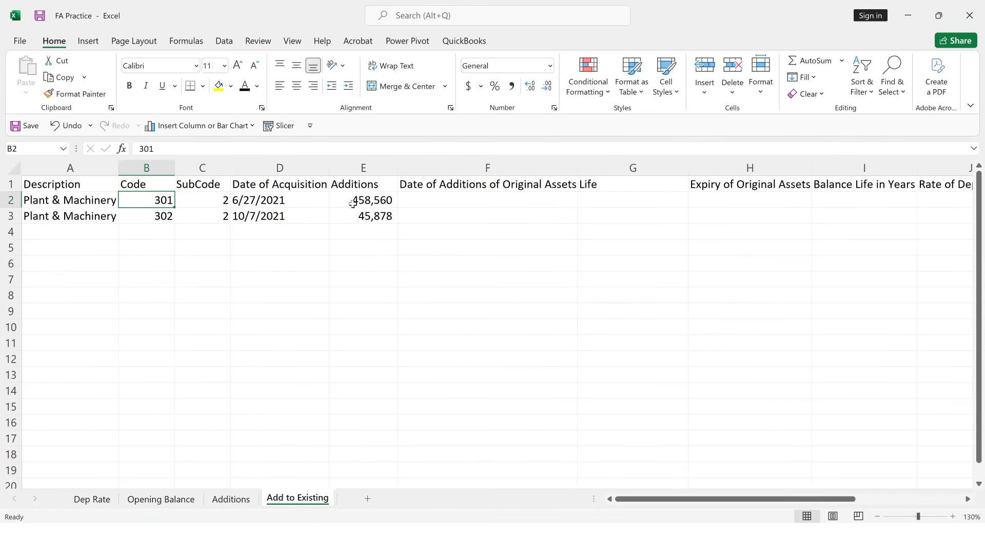
pyautogui.click(373, 202)
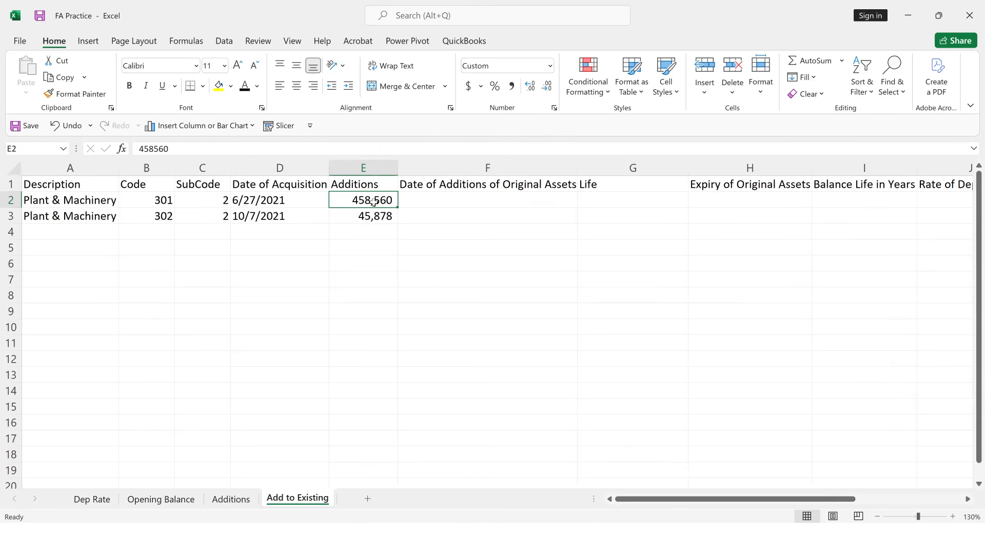
pyautogui.keyDown('ctrl'); pyautogui.scroll(-1, 373, 201); pyautogui.keyUp('ctrl')
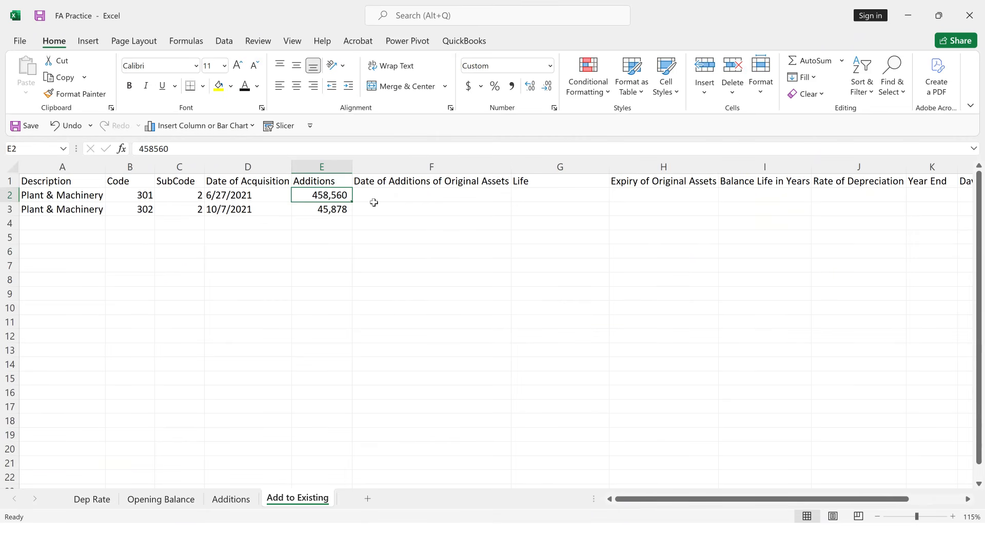
# Find the first Dep Rate cell I2 on the Opening Balance sheet and return to the rate calculation on the Dep Rate sheet.
pyautogui.click(165, 504)
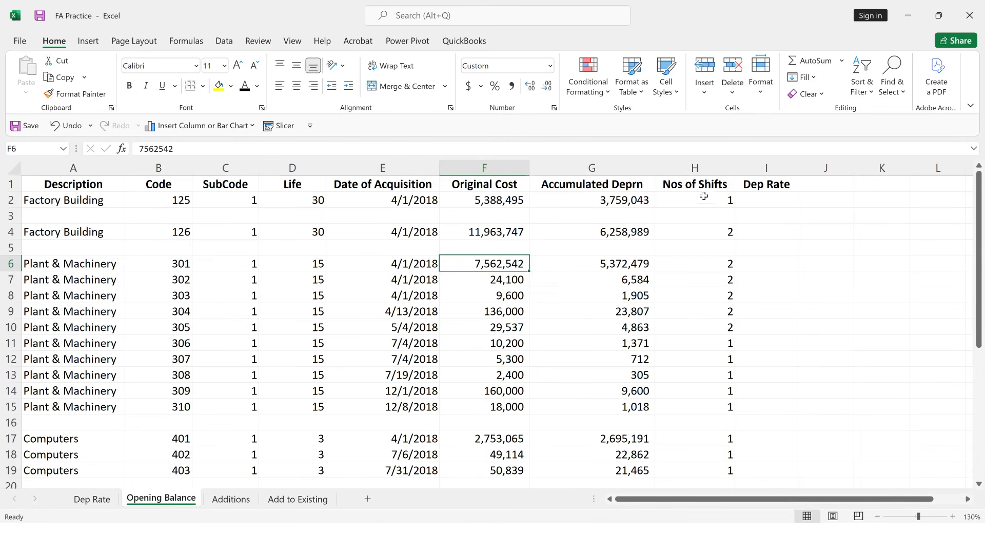
pyautogui.click(755, 200)
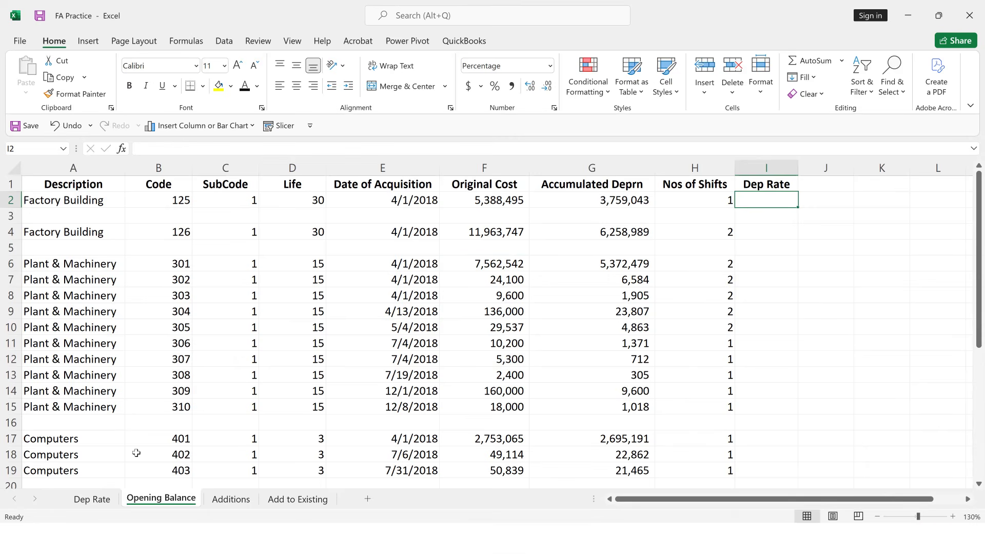
pyautogui.click(92, 499)
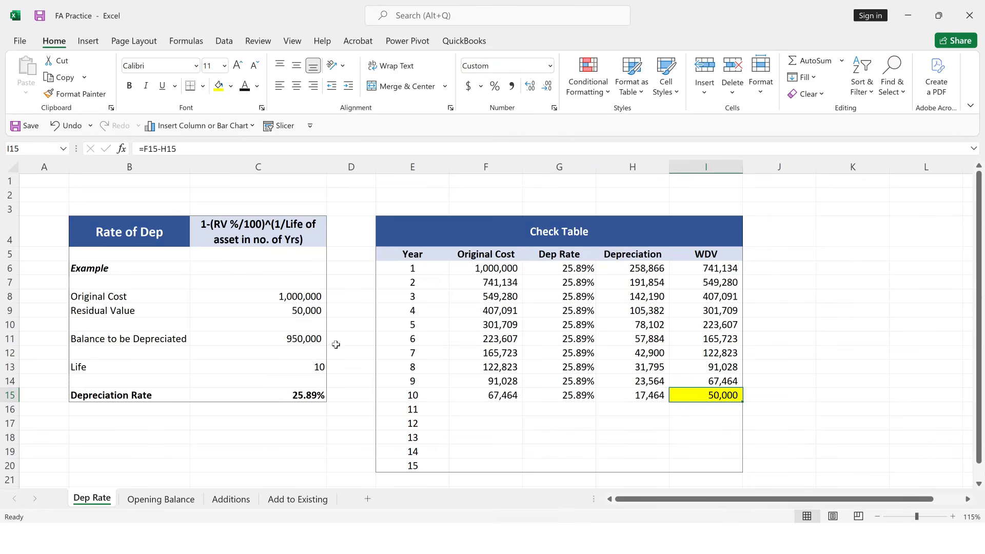
pyautogui.click(351, 314)
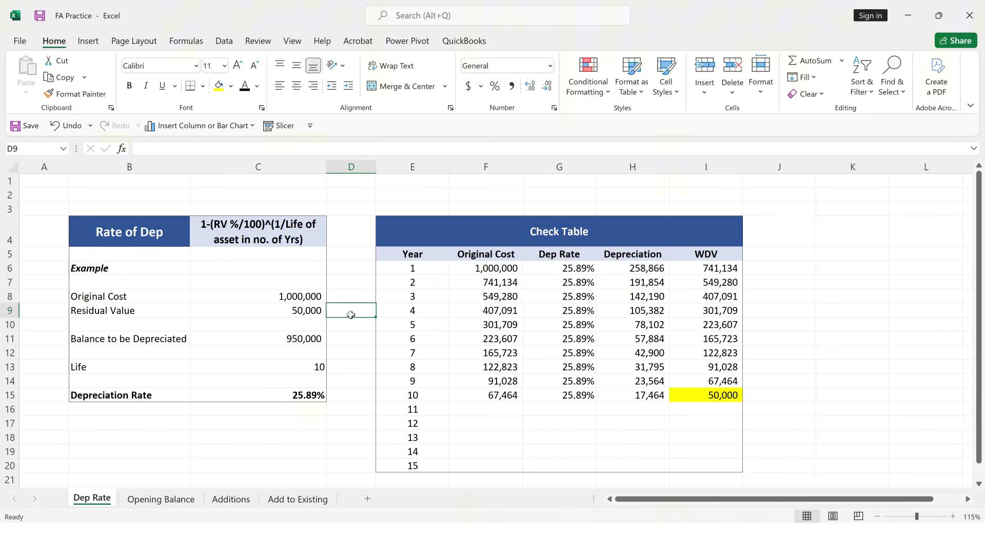
# Enter the depreciation rate formula =1-(5/100)^(1/D2) in I2 of the Opening Balance sheet.
pyautogui.click(163, 501)
pyautogui.write('=1')
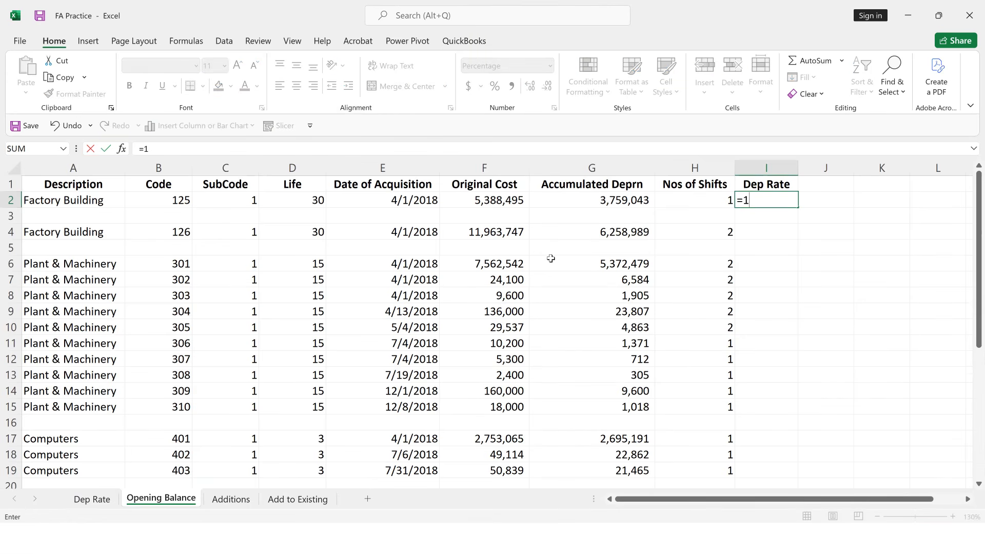
pyautogui.write('-(5/100)^(1/')
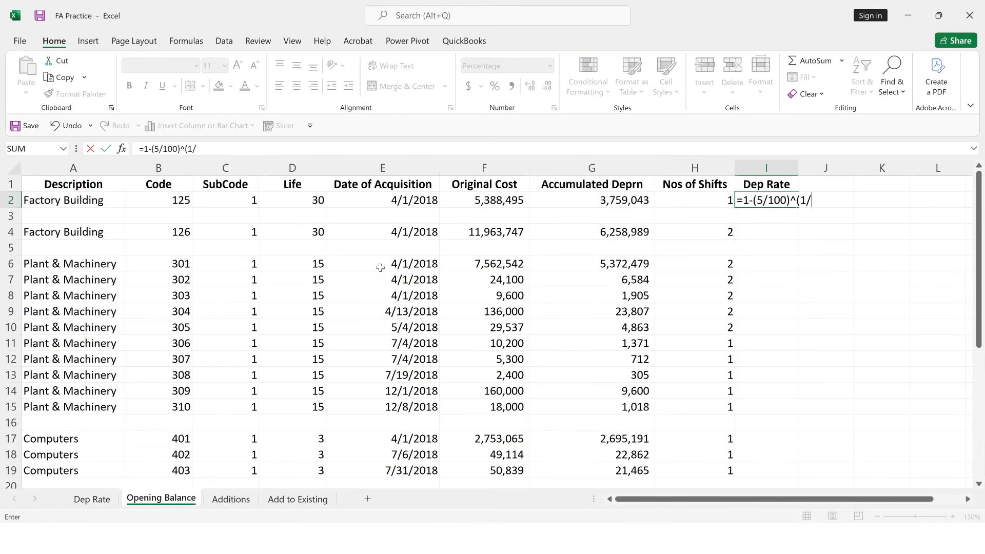
pyautogui.click(303, 202)
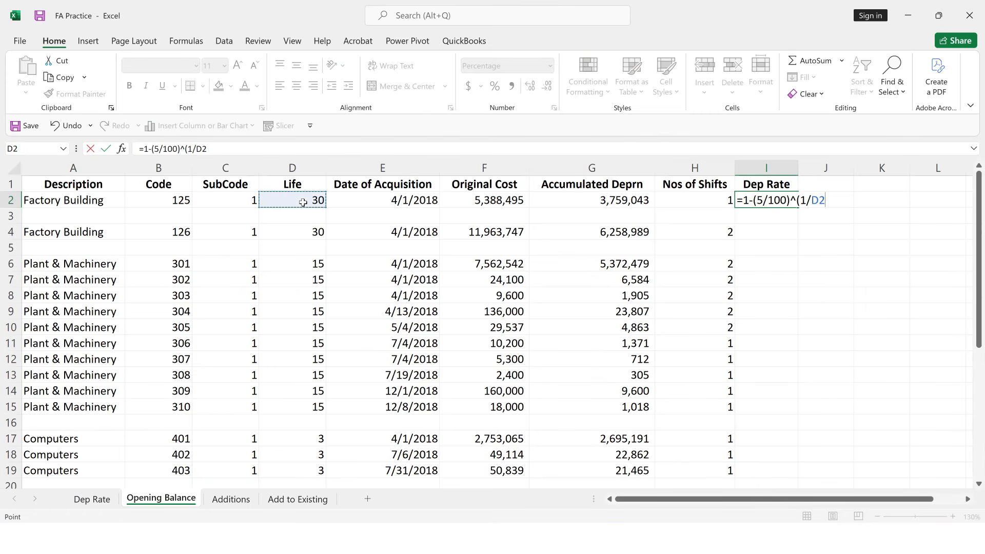
pyautogui.write(')')
pyautogui.press('Return')
# Copy the Dep Rate formula from I2 down through I33.
pyautogui.click(755, 203)
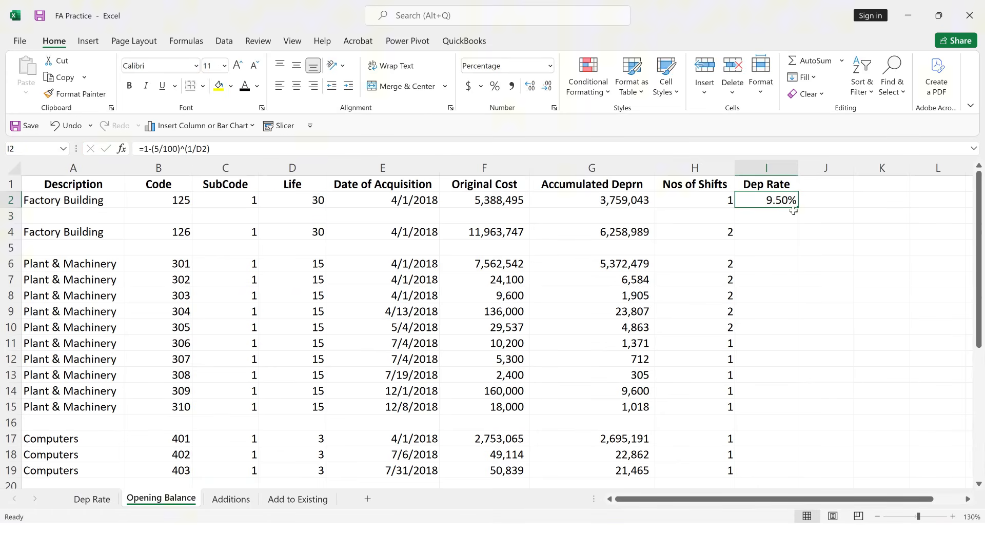
pyautogui.moveTo(798, 207); pyautogui.dragTo(797, 462)
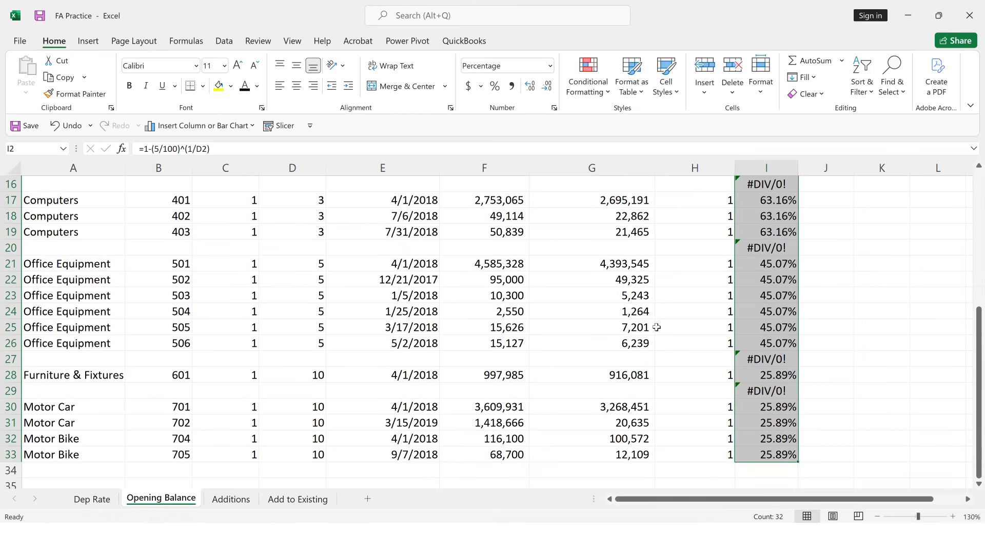
pyautogui.scroll(5, 656, 328)
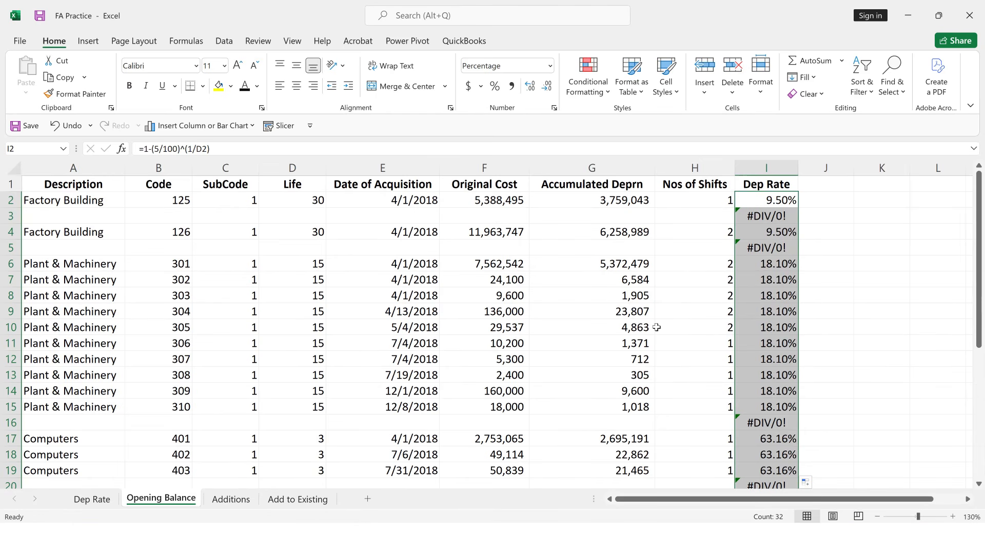
# Convert the range A1:I33 on the Opening Balance sheet into a table with headers.
pyautogui.press('Up')
pyautogui.press('Left')
pyautogui.press('Left')
pyautogui.press('Left')
pyautogui.press('Left')
pyautogui.press('Left')
pyautogui.press('Left')
pyautogui.press('Left')
pyautogui.press('Left')
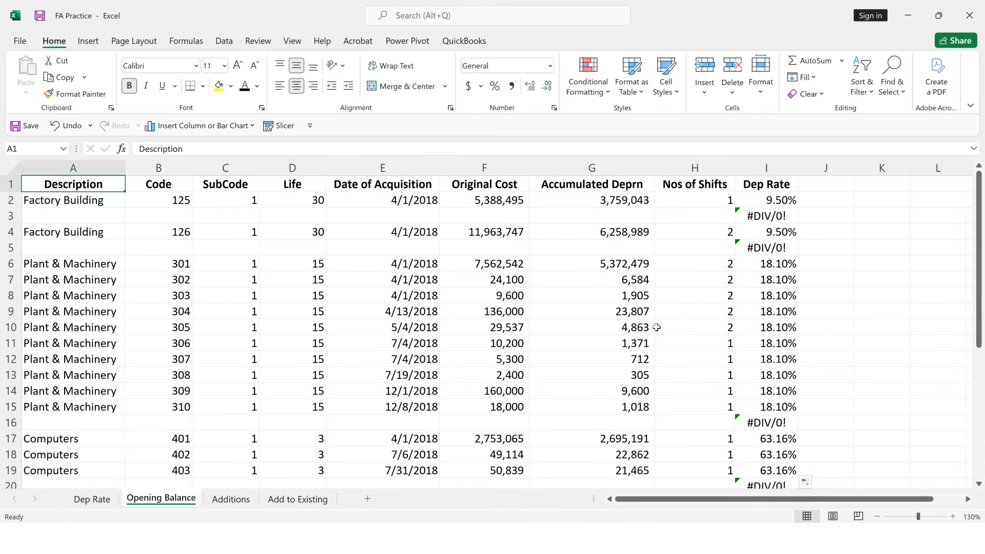
pyautogui.hotkey('ctrl', 'shift', 'Right')
pyautogui.hotkey('shift', 'Down')
pyautogui.hotkey('shift', 'Down')
pyautogui.hotkey('shift', 'Down')
pyautogui.hotkey('shift', 'Down')
pyautogui.hotkey('shift', 'Down')
pyautogui.hotkey('shift', 'Down')
pyautogui.hotkey('shift', 'Down')
pyautogui.hotkey('shift', 'Down')
pyautogui.hotkey('shift', 'Down')
pyautogui.hotkey('shift', 'Down')
pyautogui.hotkey('shift', 'Down')
pyautogui.hotkey('shift', 'Down')
pyautogui.hotkey('shift', 'Down')
pyautogui.hotkey('shift', 'Down')
pyautogui.hotkey('shift', 'Down')
pyautogui.hotkey('shift', 'Down')
pyautogui.hotkey('shift', 'Down')
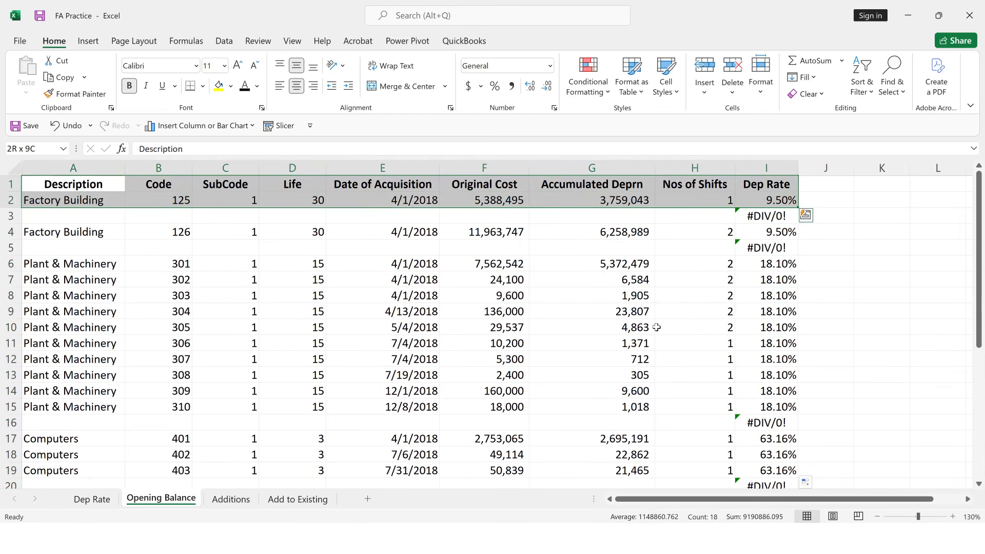
pyautogui.hotkey('shift', 'Down')
pyautogui.hotkey('shift', 'Down')
pyautogui.hotkey('shift', 'Down')
pyautogui.hotkey('shift', 'Down')
pyautogui.hotkey('shift', 'Down')
pyautogui.hotkey('shift', 'Down')
pyautogui.hotkey('shift', 'Down')
pyautogui.hotkey('shift', 'Down')
pyautogui.hotkey('shift', 'Down')
pyautogui.hotkey('shift', 'Down')
pyautogui.hotkey('shift', 'Down')
pyautogui.hotkey('shift', 'Down')
pyautogui.hotkey('shift', 'Down')
pyautogui.hotkey('shift', 'Down')
pyautogui.hotkey('shift', 'Down')
pyautogui.hotkey('shift', 'Down')
pyautogui.hotkey('shift', 'Down')
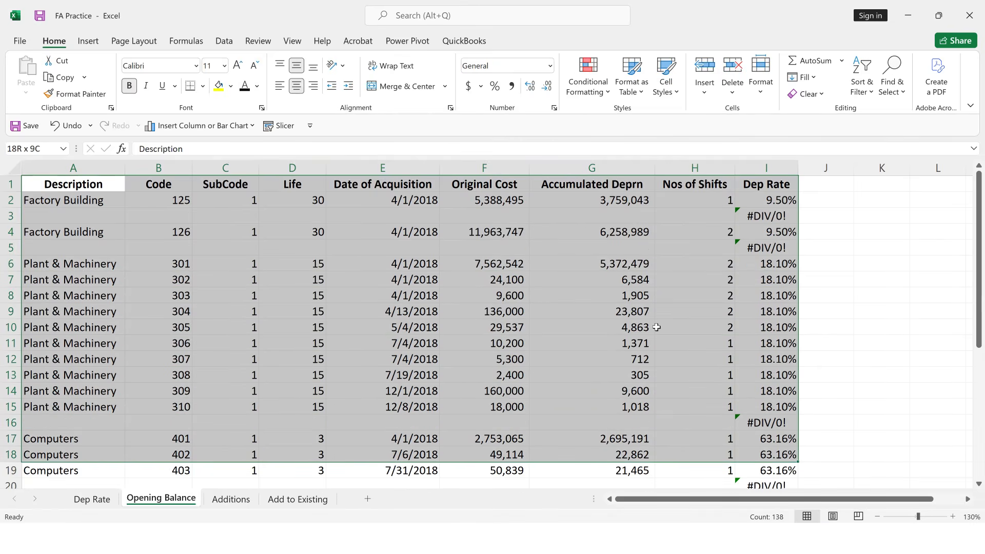
pyautogui.hotkey('shift', 'Down')
pyautogui.hotkey('shift', 'Up')
pyautogui.hotkey('shift', 'Up')
pyautogui.hotkey('shift', 'Up')
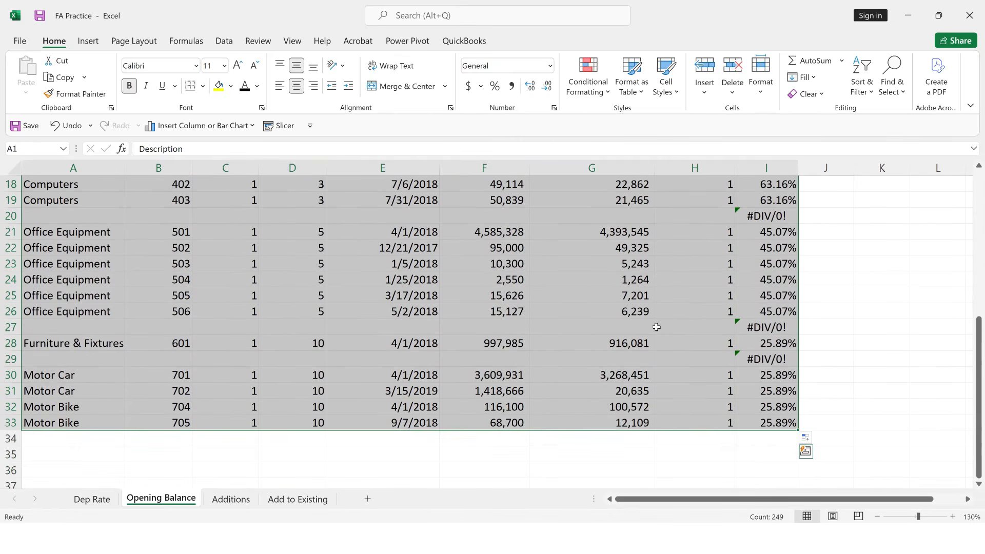
pyautogui.hotkey('ctrl', 't')
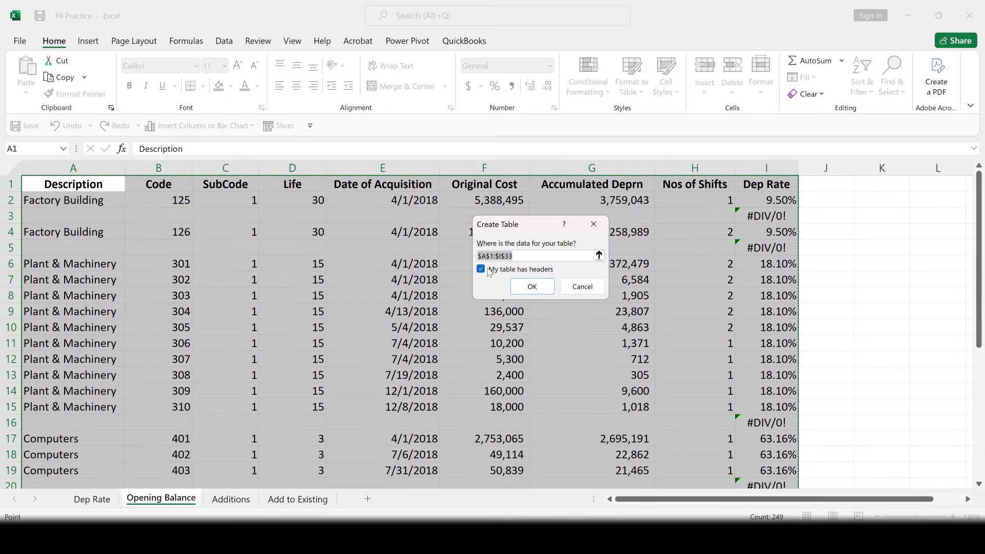
pyautogui.click(526, 287)
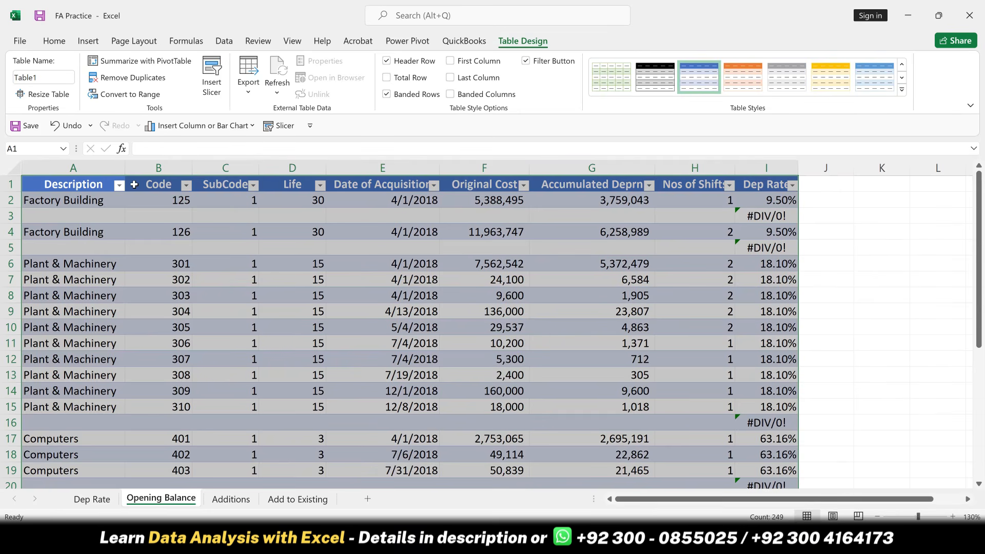
# Load the table into the Power Query Editor and rename the query Opening Balances.
pyautogui.click(222, 44)
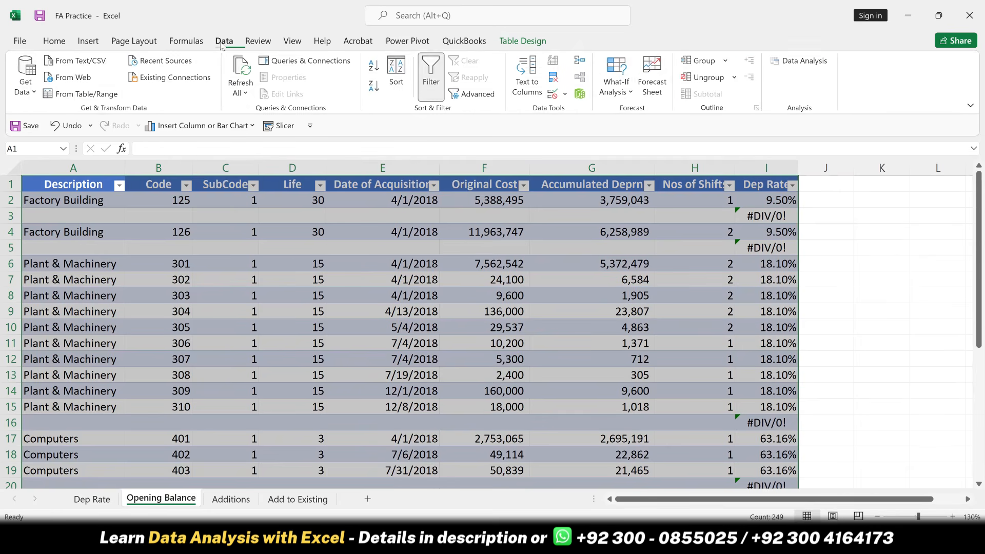
pyautogui.click(73, 96)
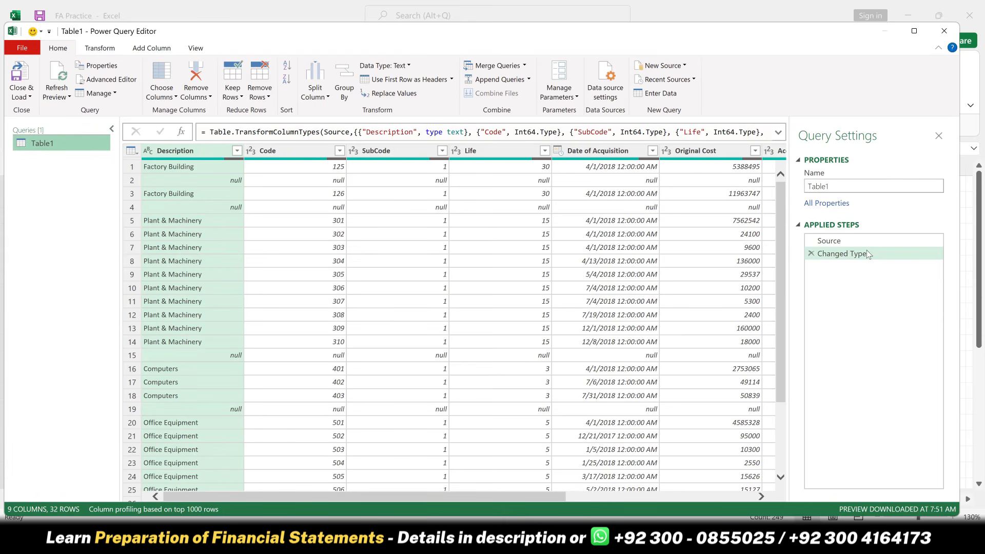
pyautogui.click(841, 188)
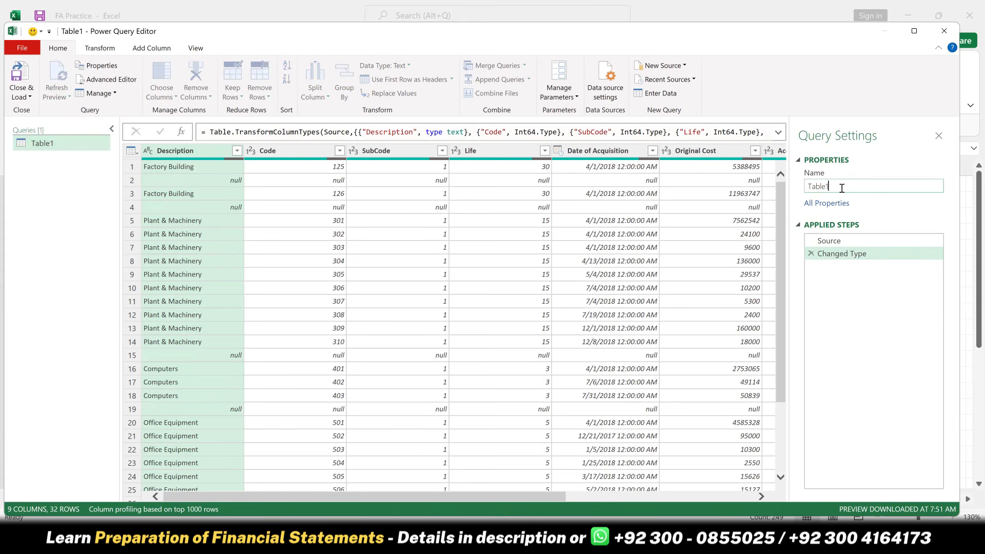
pyautogui.doubleClick(842, 187)
pyautogui.write('Opening')
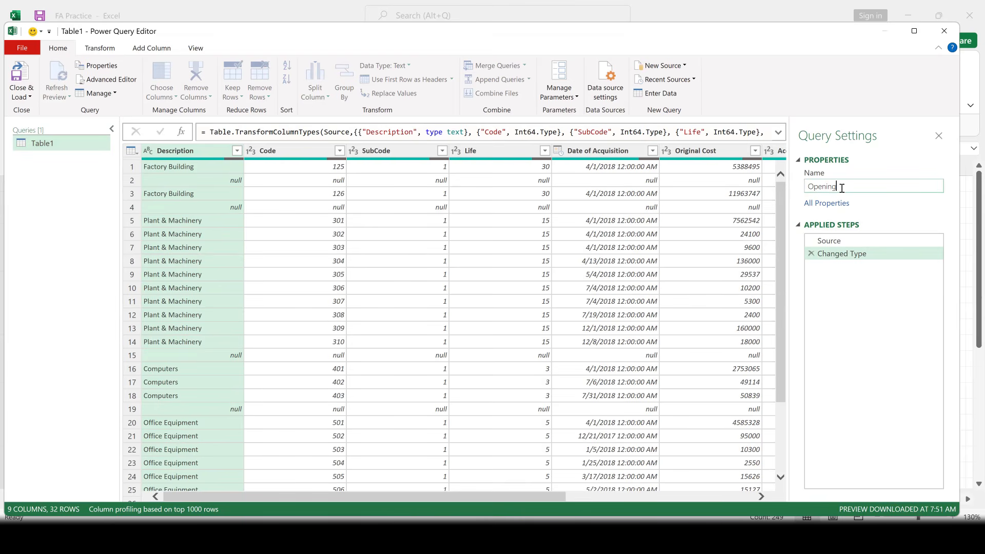
pyautogui.write(' Balances')
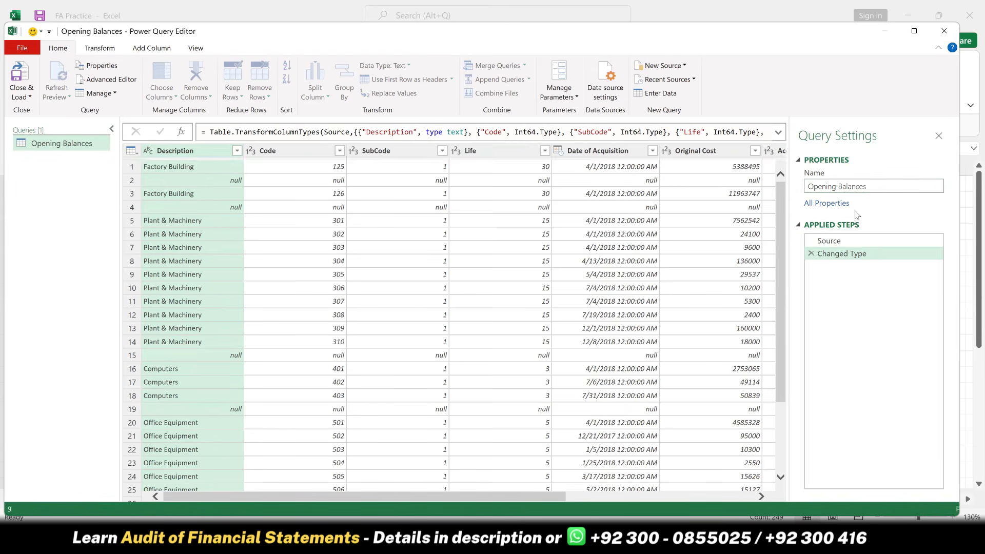
# Hide the Queries pane, the Query Settings pane and the formula bar in the Power Query Editor.
pyautogui.click(113, 130)
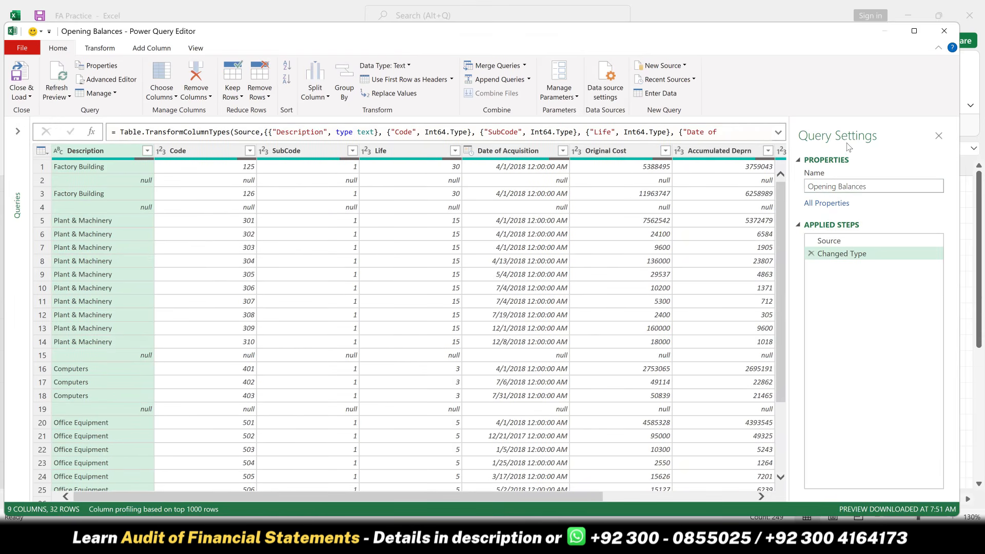
pyautogui.click(939, 137)
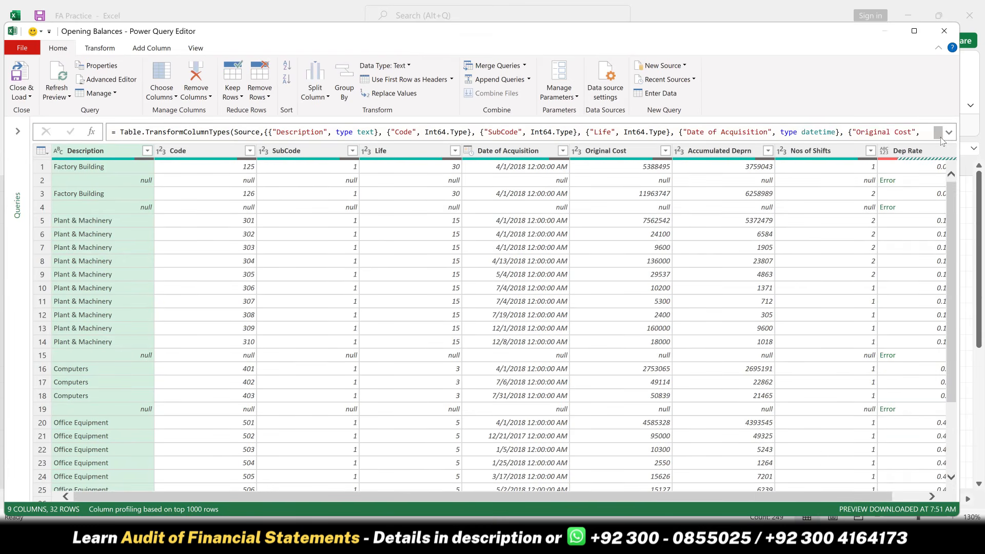
pyautogui.click(197, 48)
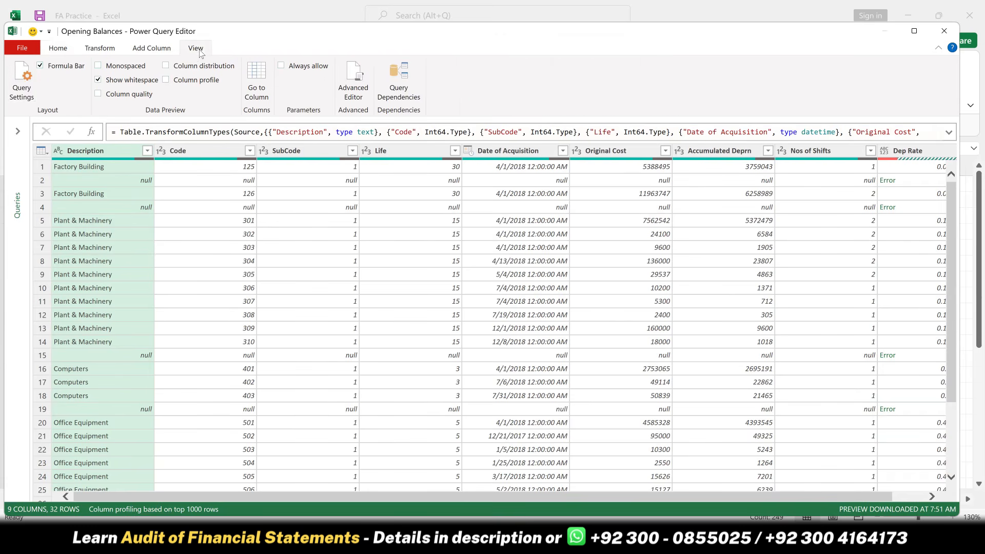
pyautogui.click(25, 89)
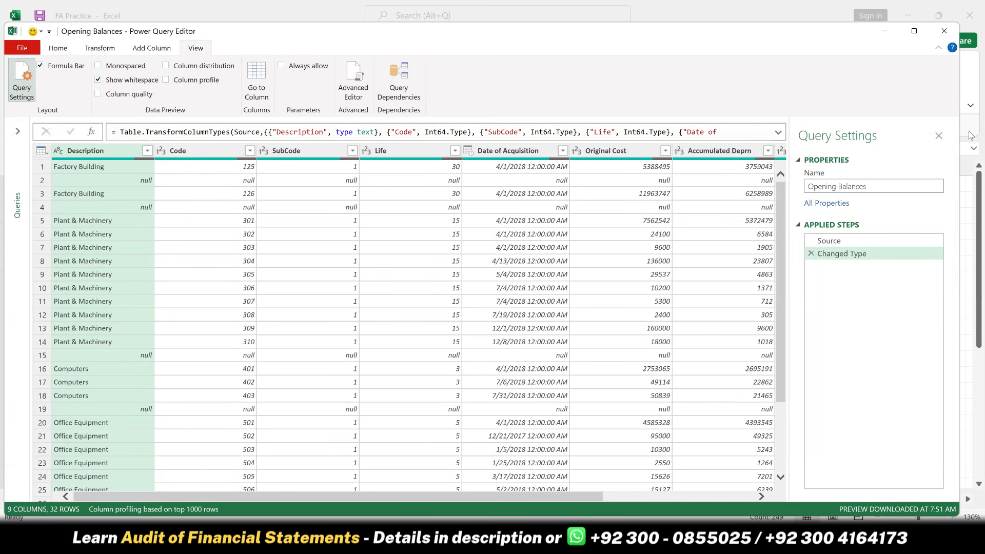
pyautogui.click(939, 135)
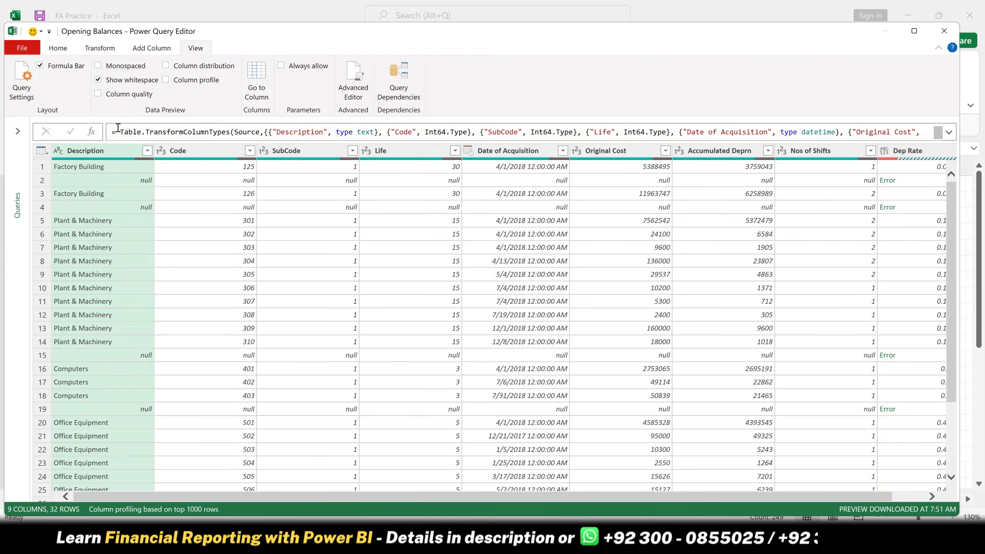
pyautogui.click(40, 67)
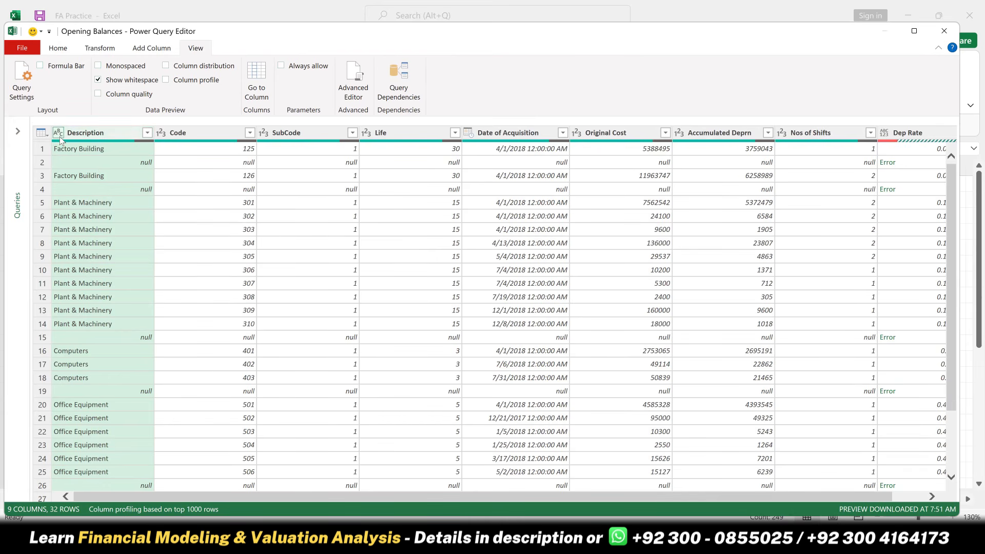
# Filter the null rows out of the Description column and change the Date of Acquisition column's data type to Date.
pyautogui.click(147, 133)
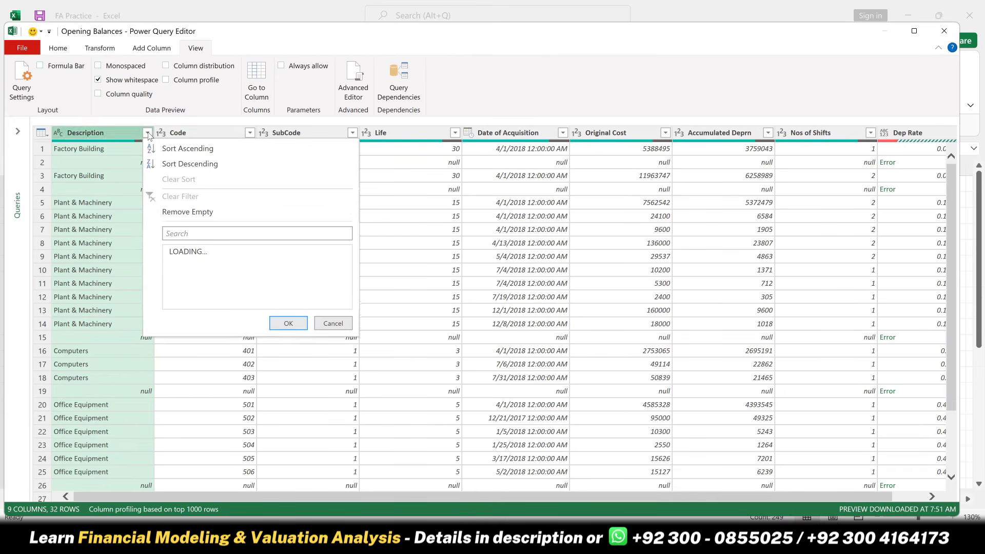
pyautogui.click(181, 280)
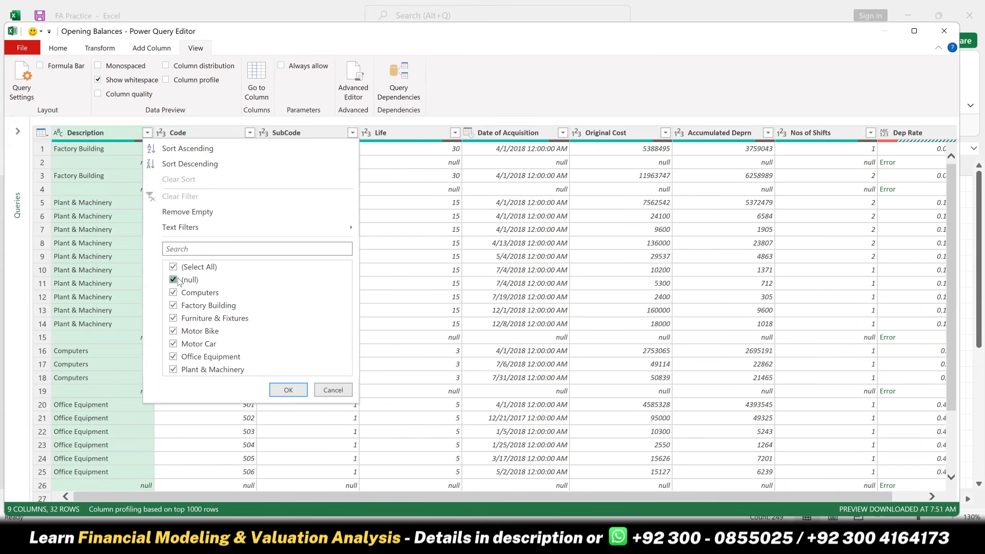
pyautogui.click(287, 391)
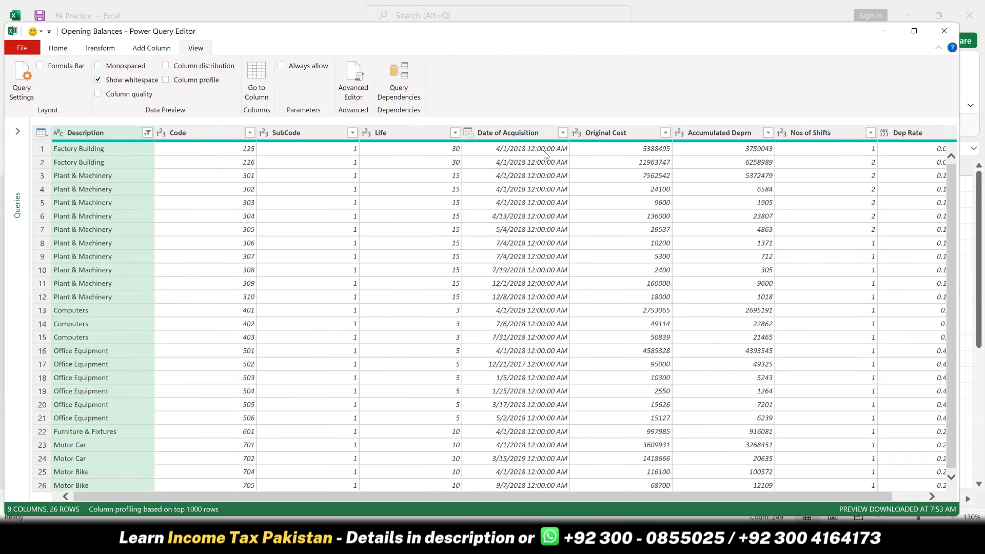
pyautogui.click(470, 131)
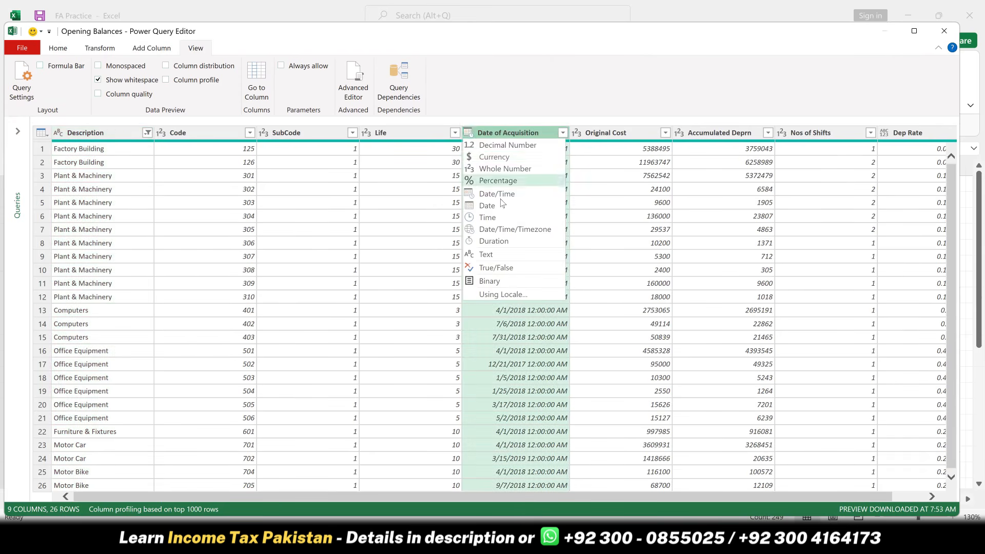
pyautogui.click(488, 206)
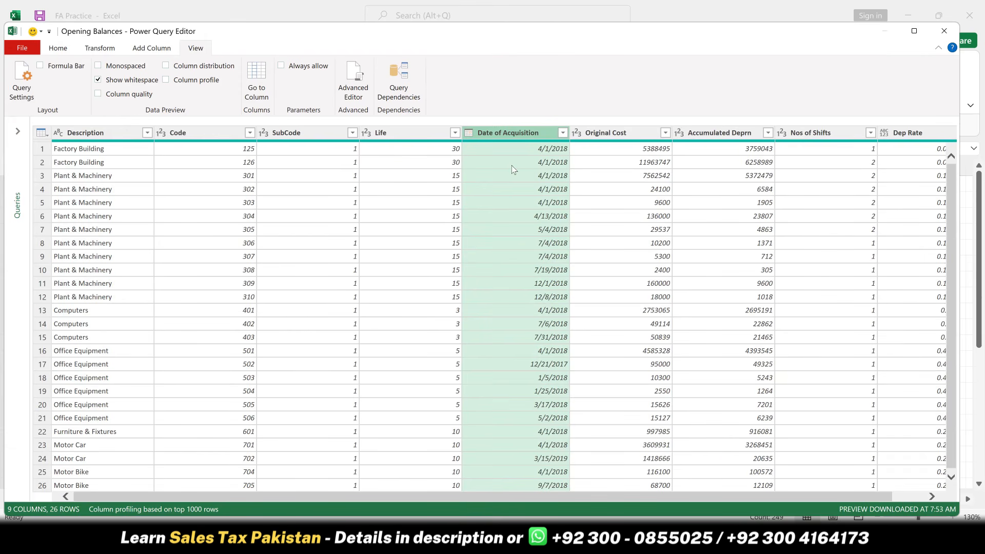
pyautogui.click(468, 133)
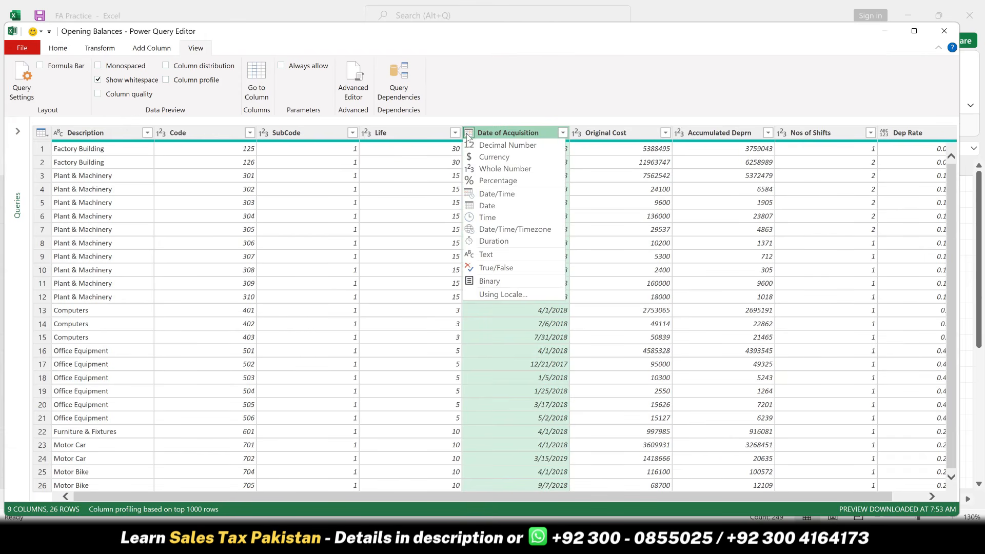
pyautogui.click(497, 294)
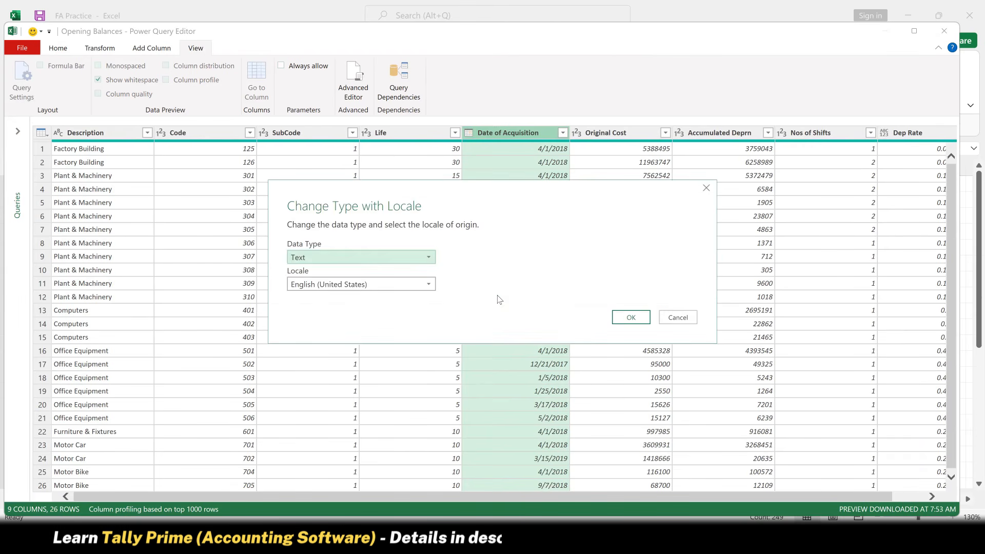
pyautogui.click(338, 284)
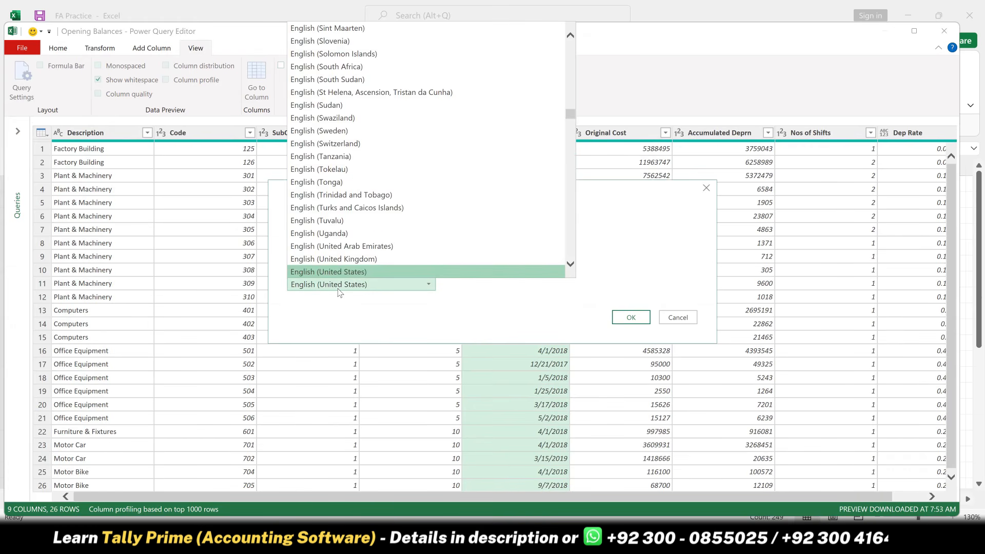
pyautogui.write('ur')
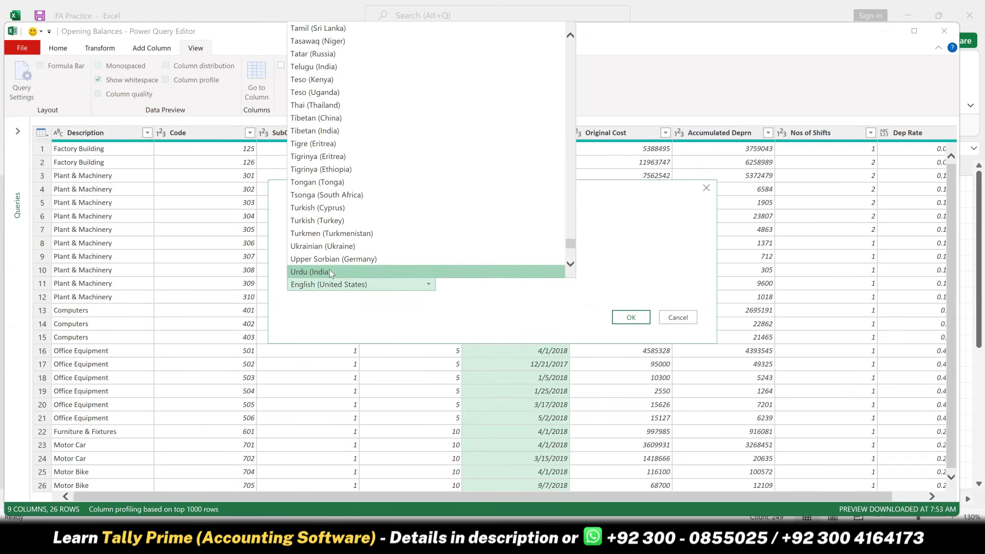
pyautogui.click(676, 319)
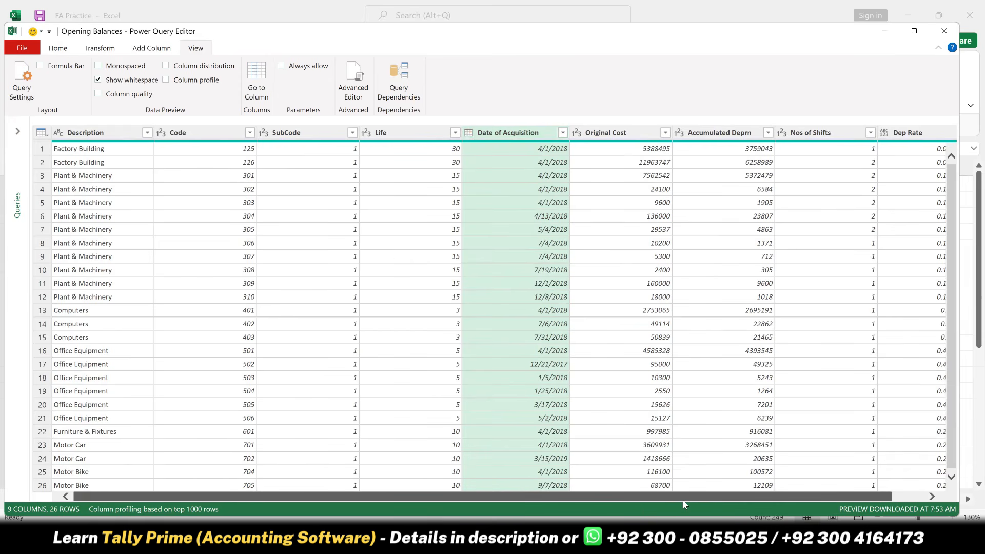
# Add a column that subtracts Accumulated Deprn from Original Cost and rename it Open WDV.
pyautogui.moveTo(664, 498); pyautogui.dragTo(699, 504)
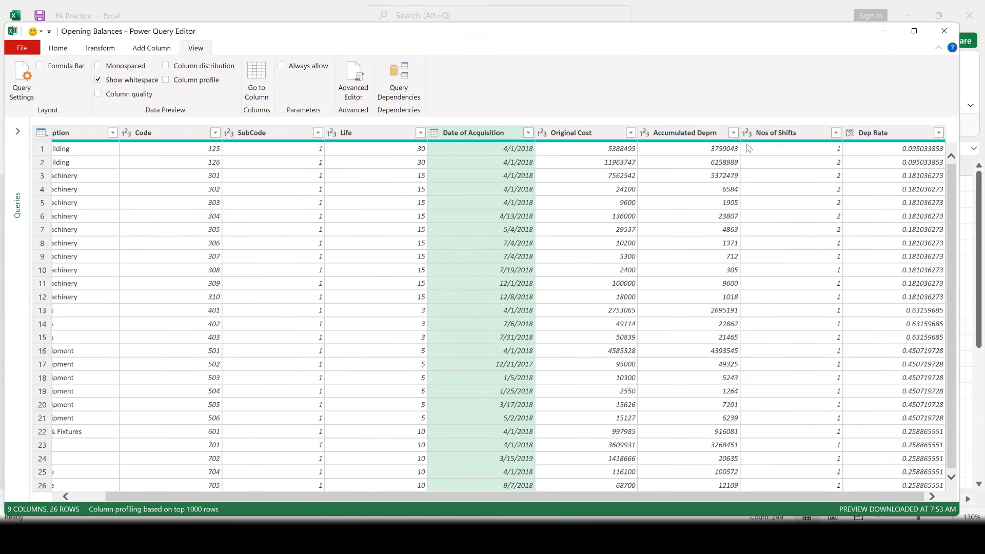
pyautogui.click(592, 133)
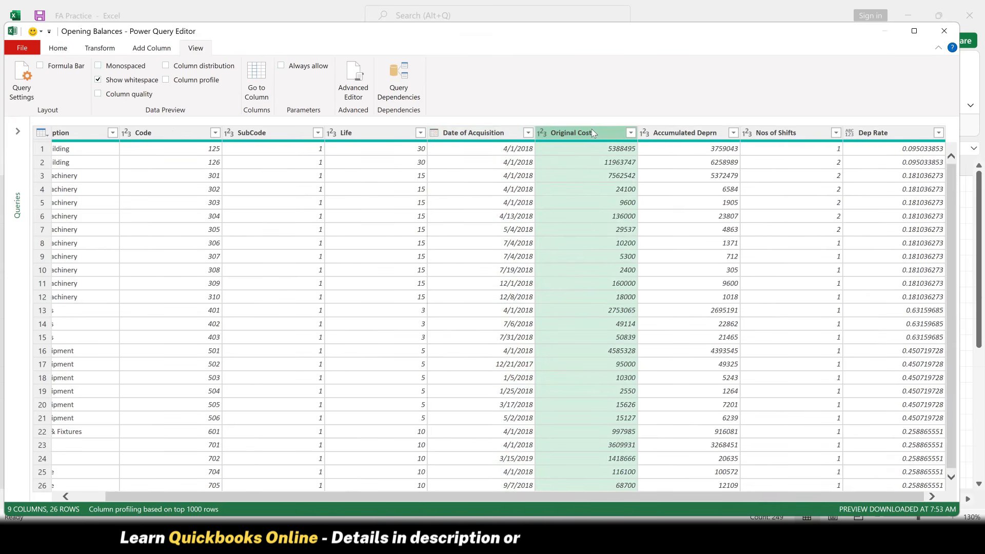
pyautogui.click(683, 134)
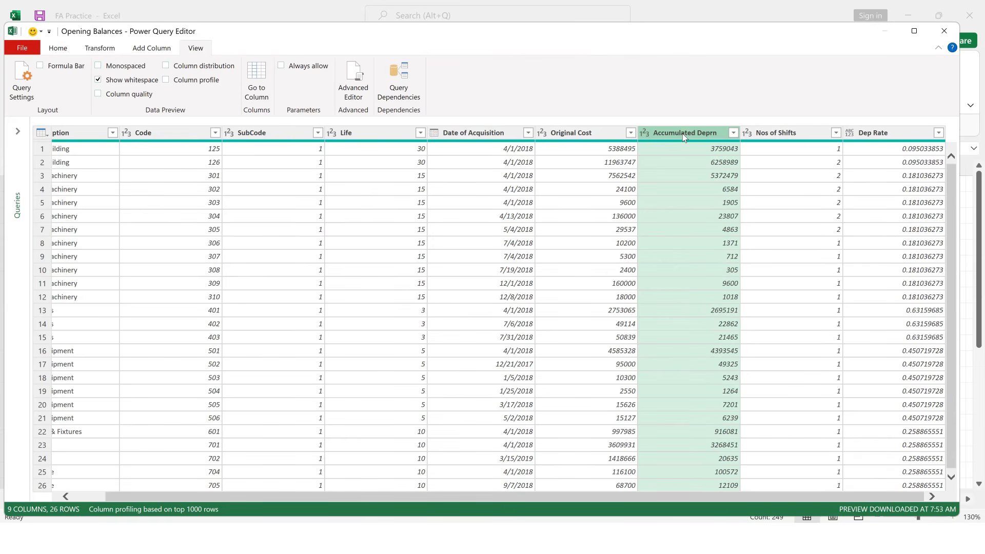
pyautogui.click(571, 137)
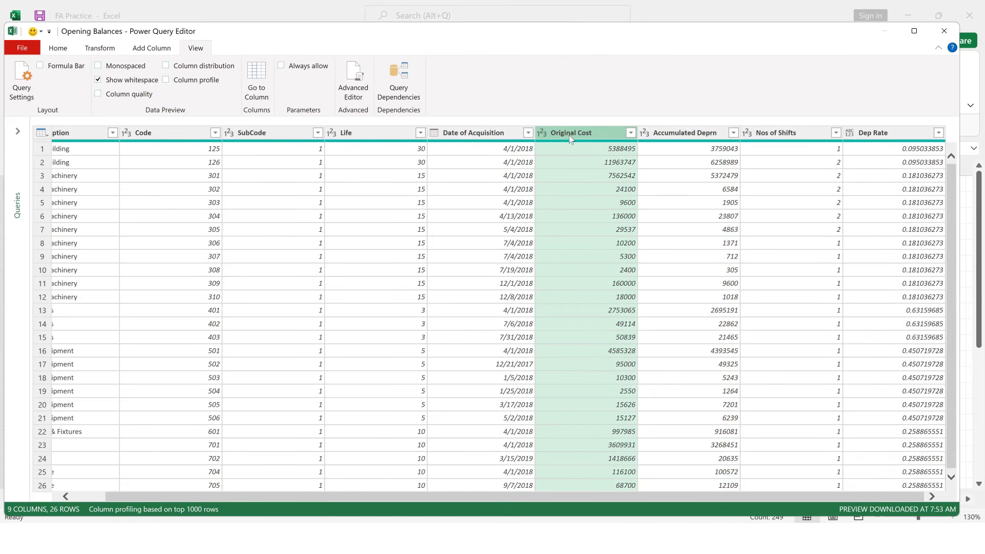
pyautogui.keyDown('ctrl'); pyautogui.click(691, 138); pyautogui.keyUp('ctrl')
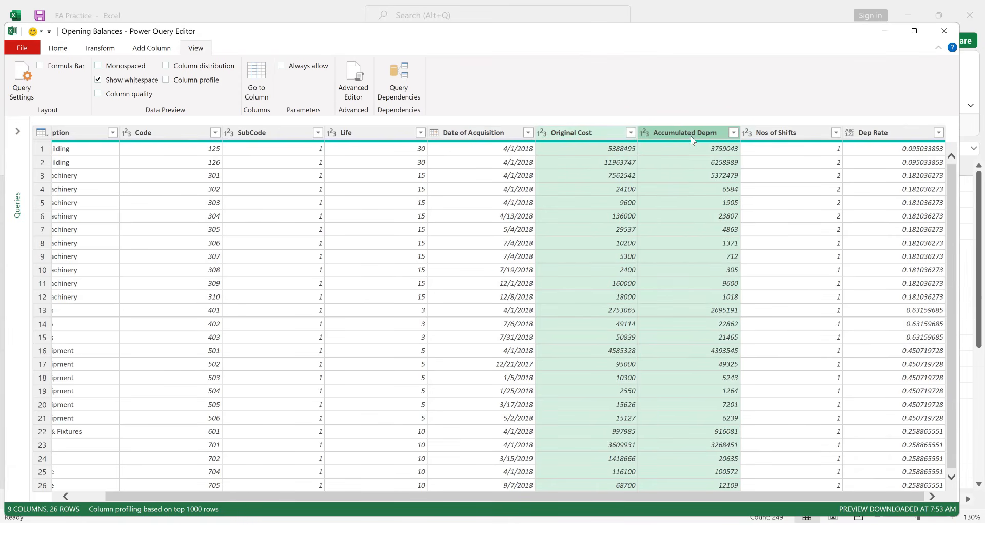
pyautogui.click(154, 50)
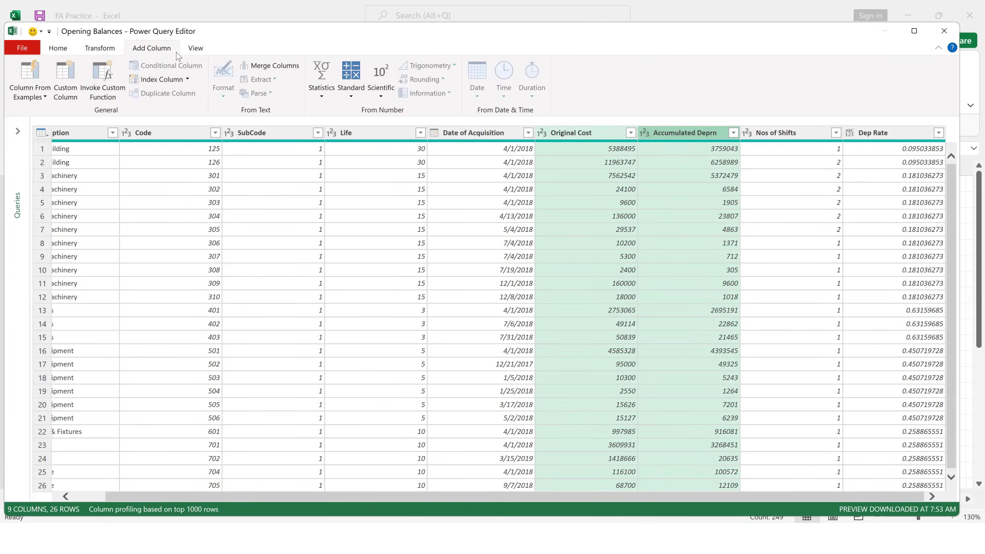
pyautogui.click(357, 94)
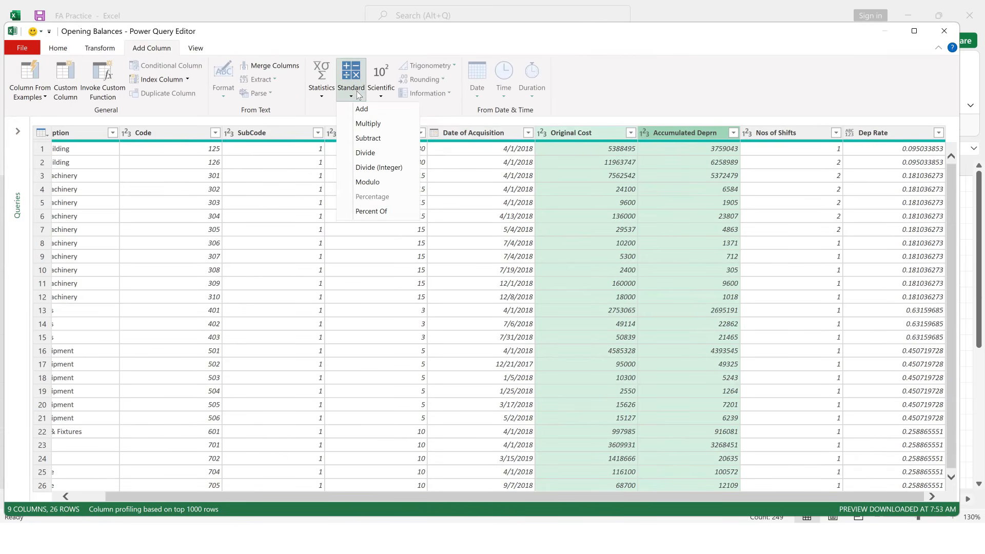
pyautogui.click(376, 139)
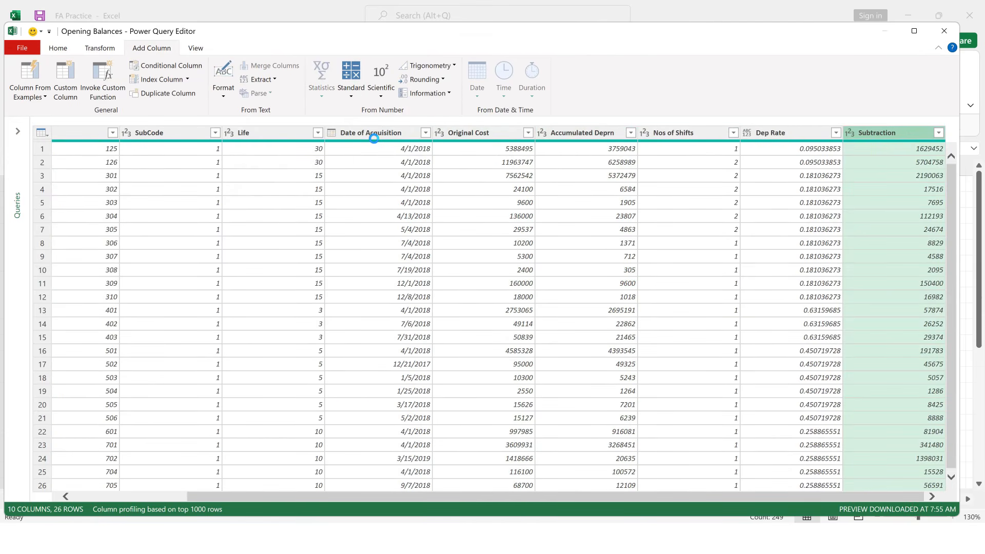
pyautogui.doubleClick(889, 133)
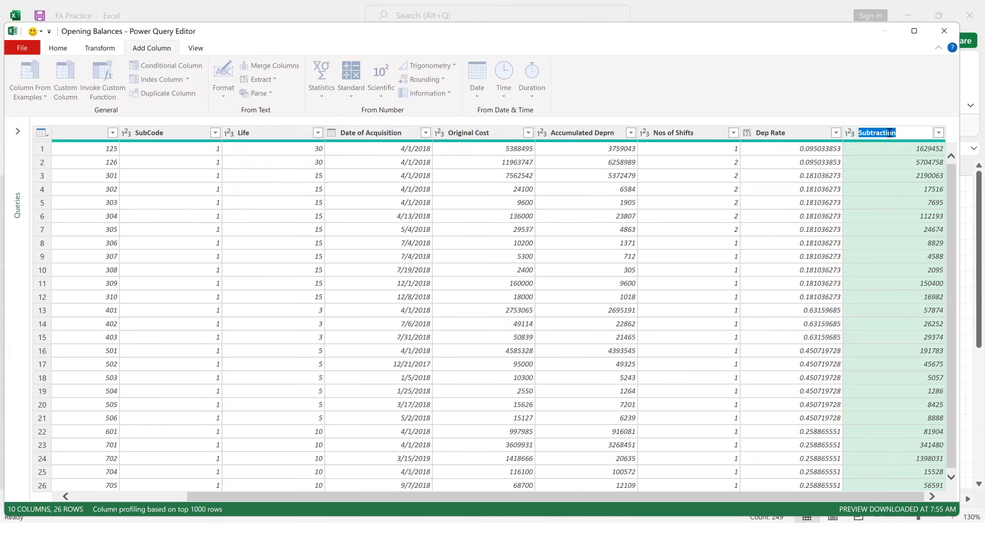
pyautogui.write('Open WDV')
pyautogui.press('Return')
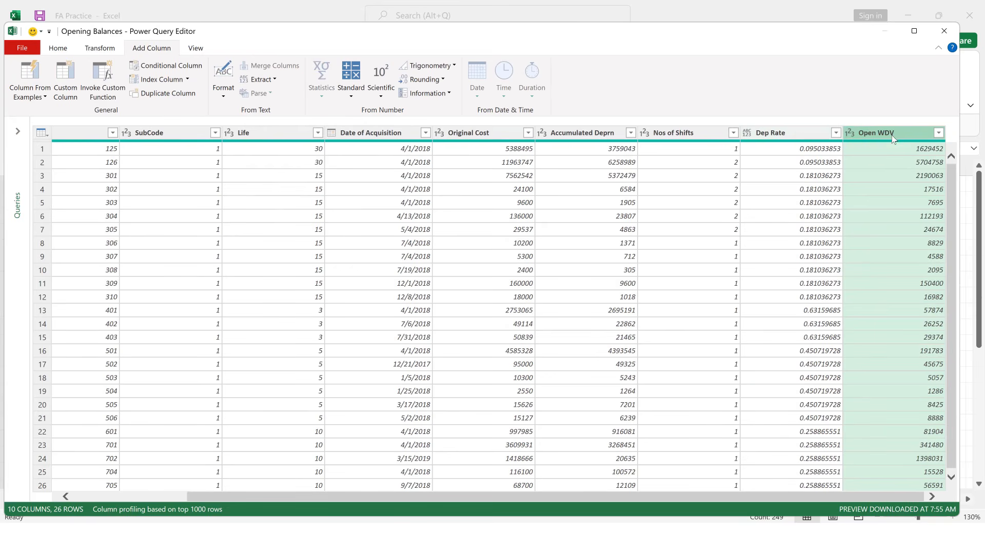
# Add a column that multiplies Open WDV by Dep Rate and rename it Dep.
pyautogui.keyDown('ctrl'); pyautogui.click(789, 131); pyautogui.keyUp('ctrl')
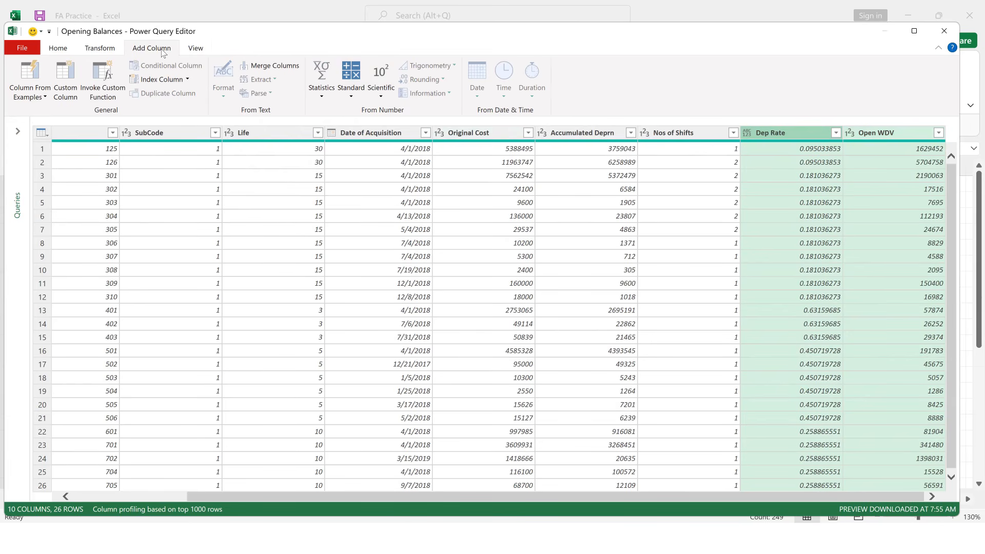
pyautogui.click(351, 95)
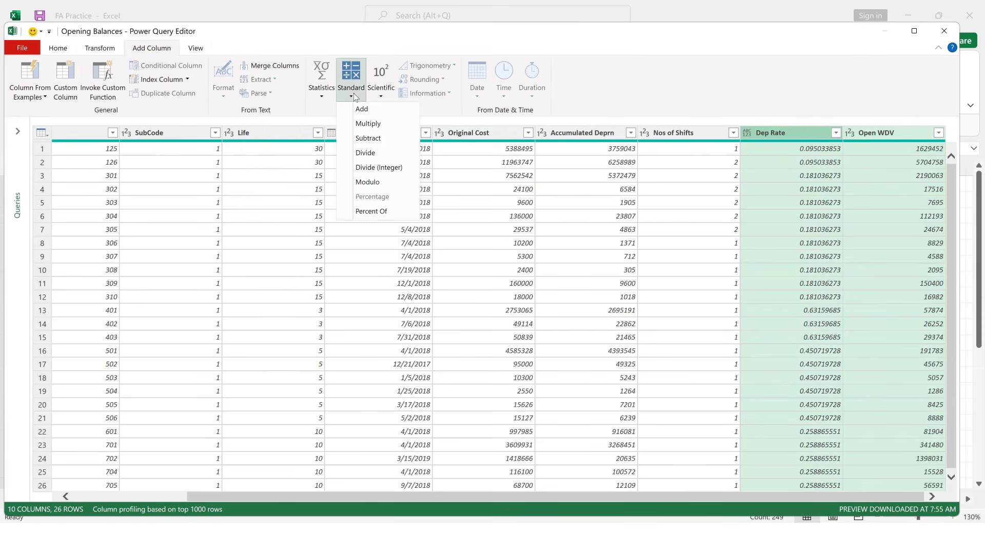
pyautogui.click(372, 124)
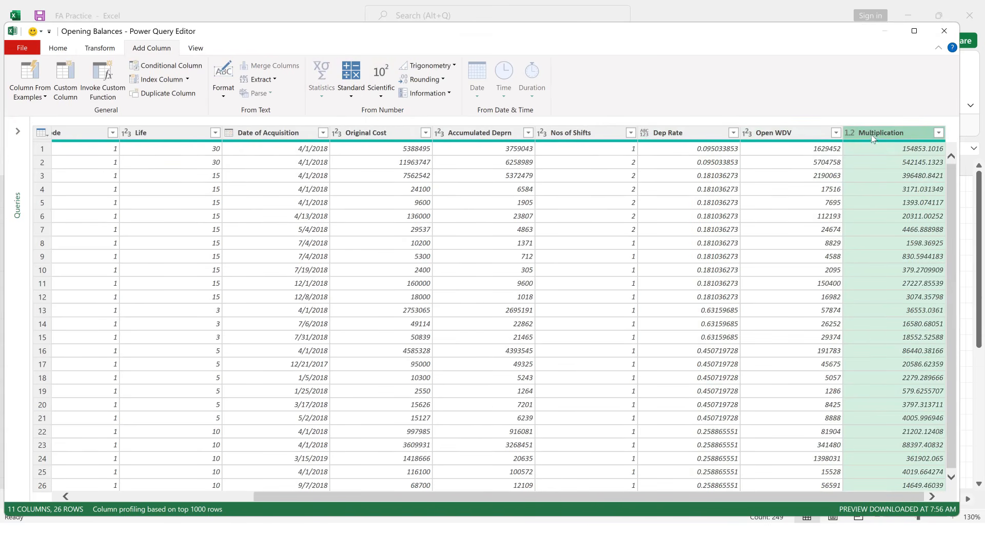
pyautogui.doubleClick(870, 133)
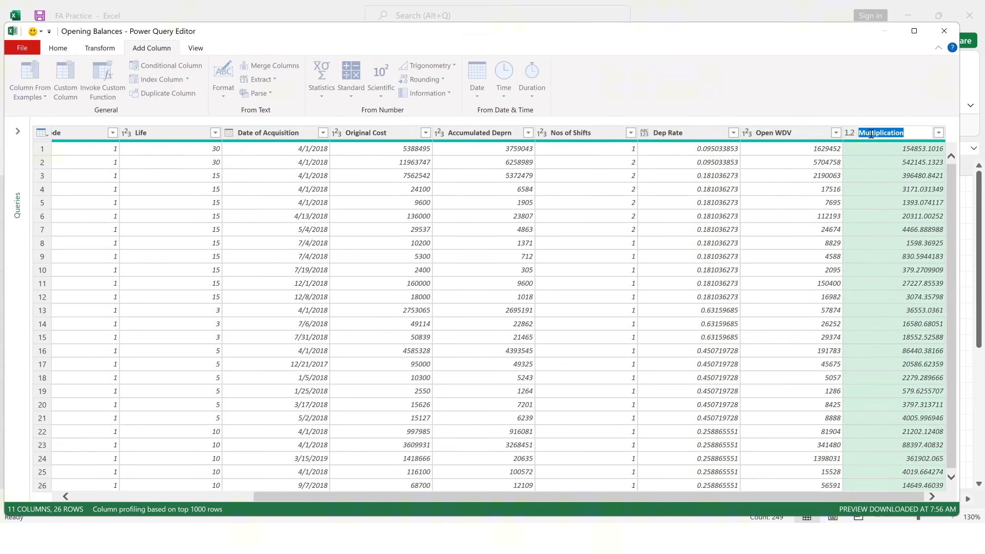
pyautogui.write('Dep')
pyautogui.press('Return')
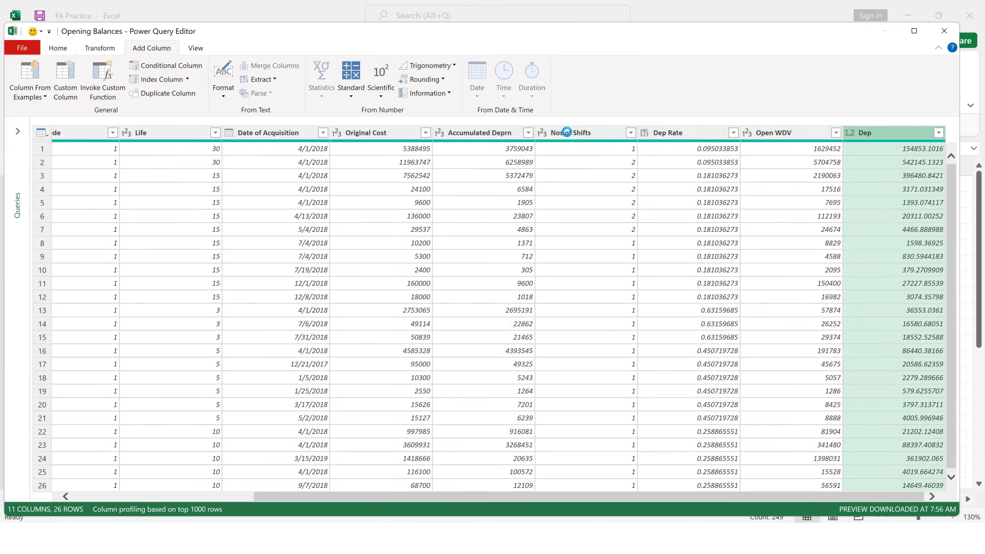
# Start a conditional column named Revise Shifts Data that outputs 1.5 when Nos of Shifts equals 2.
pyautogui.click(150, 67)
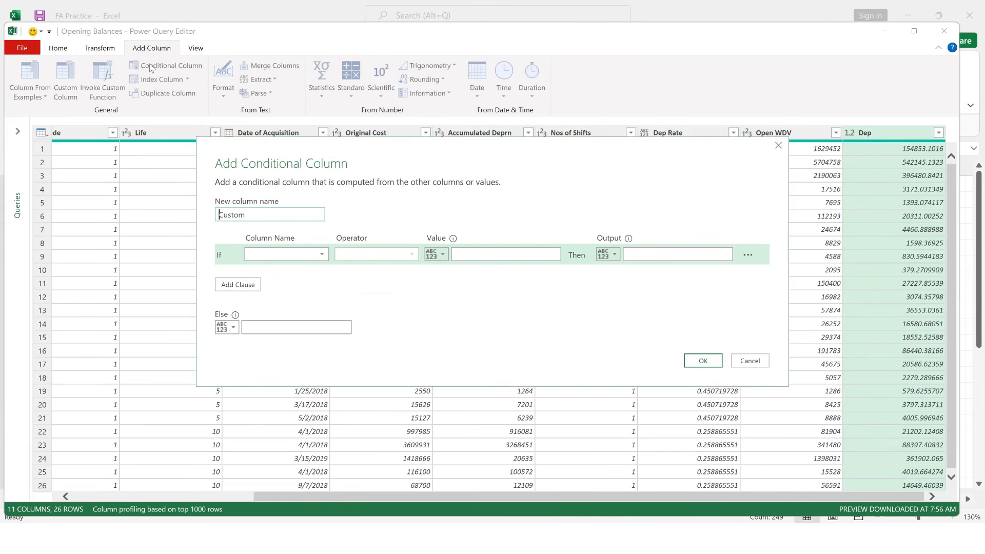
pyautogui.doubleClick(252, 214)
pyautogui.write('Revise Sh')
pyautogui.write('ifts Data')
pyautogui.press('Tab')
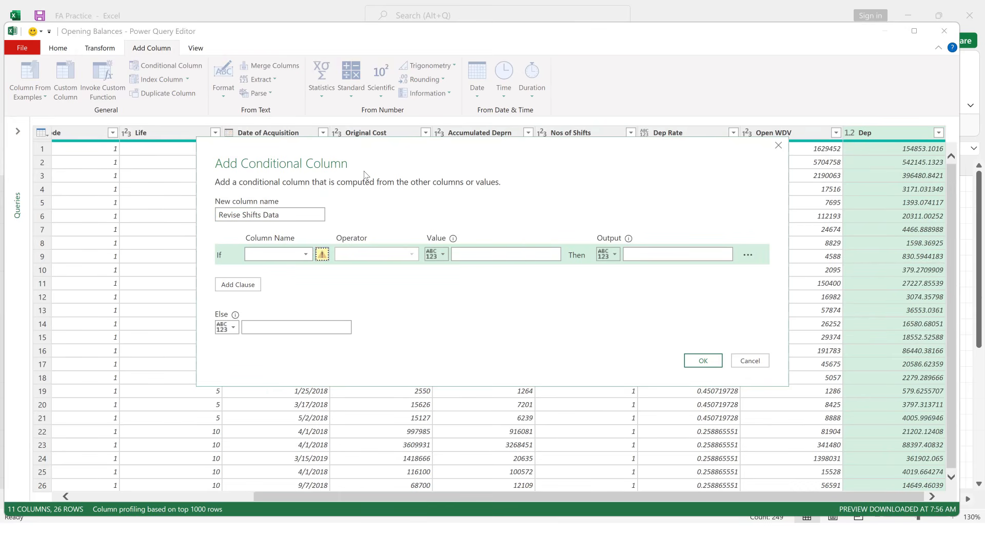
pyautogui.click(306, 255)
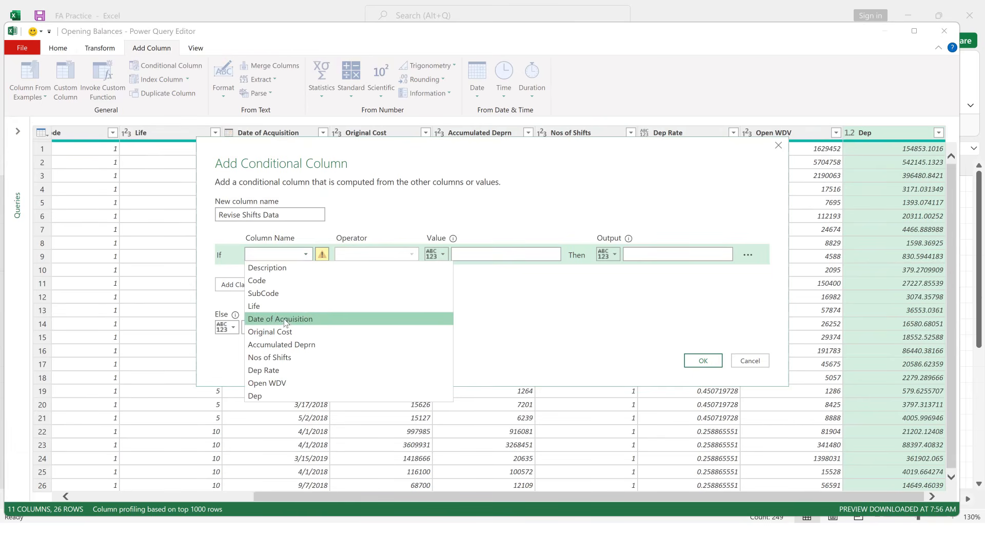
pyautogui.click(273, 357)
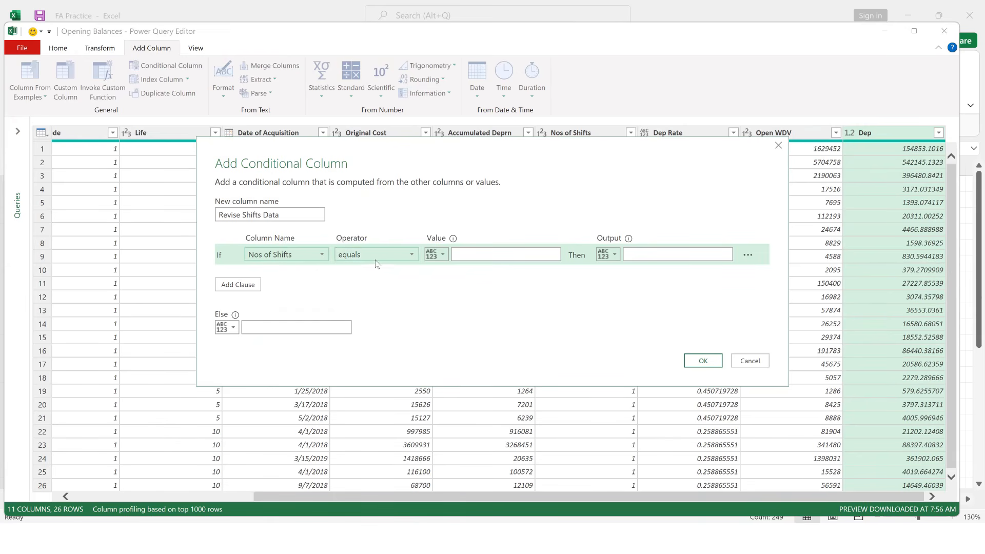
pyautogui.click(461, 254)
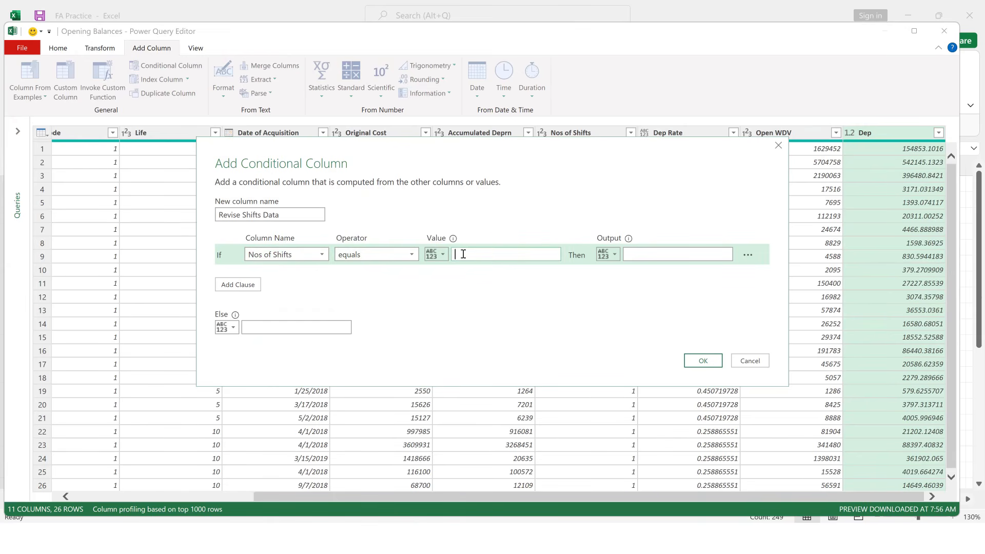
pyautogui.write('2')
pyautogui.click(644, 254)
pyautogui.write('1.5')
# Add an else-if clause outputting 2 when Nos of Shifts equals 3, set the else value to 1, and create the conditional column.
pyautogui.click(246, 283)
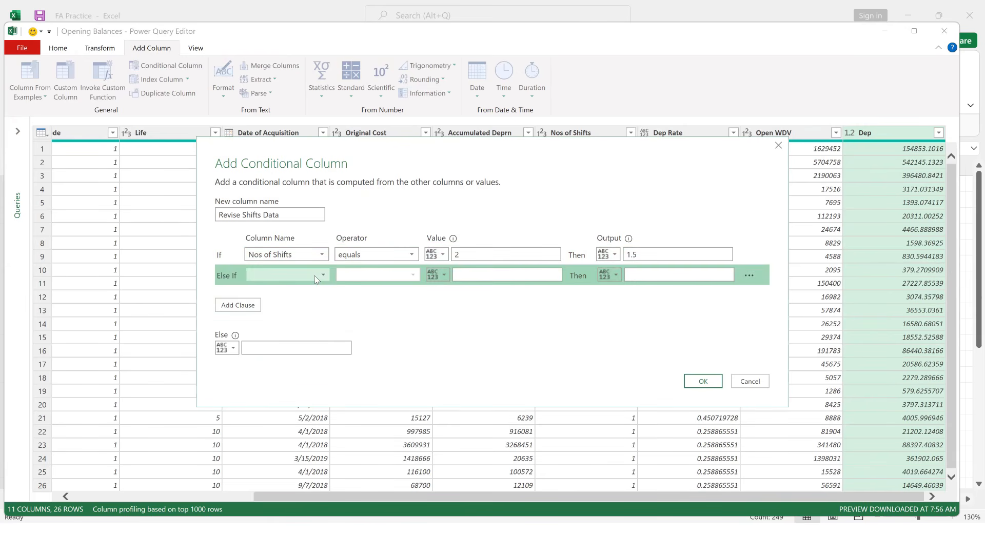
pyautogui.click(315, 275)
pyautogui.click(276, 390)
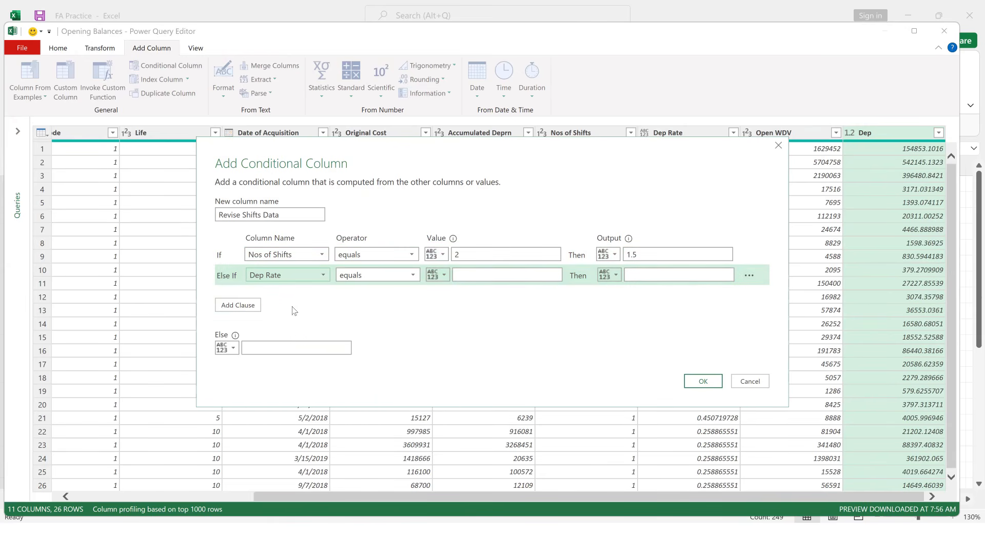
pyautogui.click(285, 277)
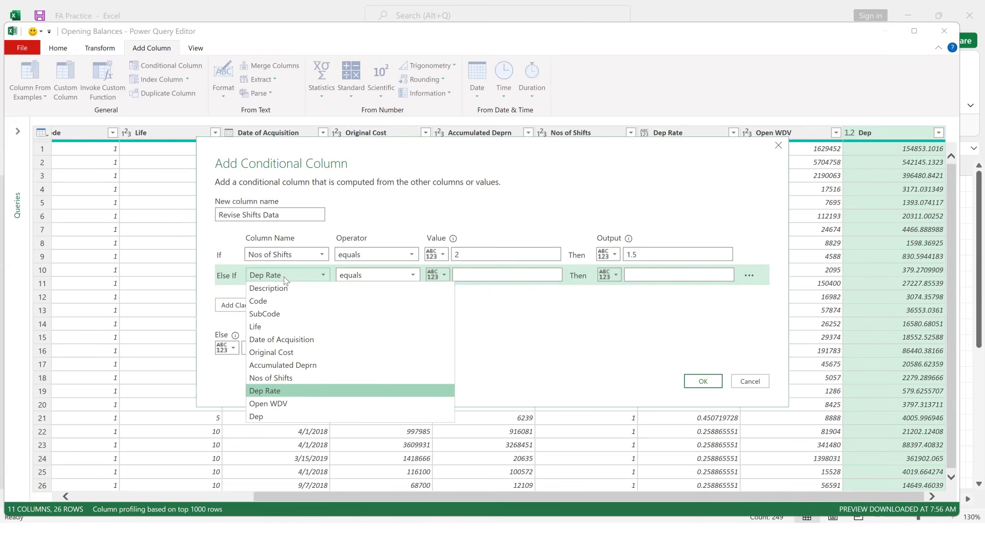
pyautogui.click(281, 378)
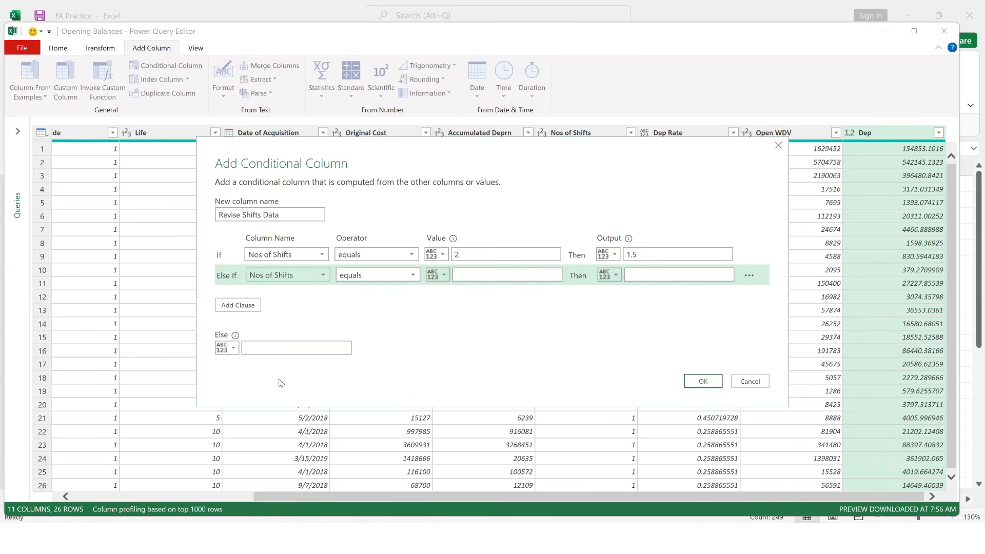
pyautogui.click(494, 273)
pyautogui.write('3')
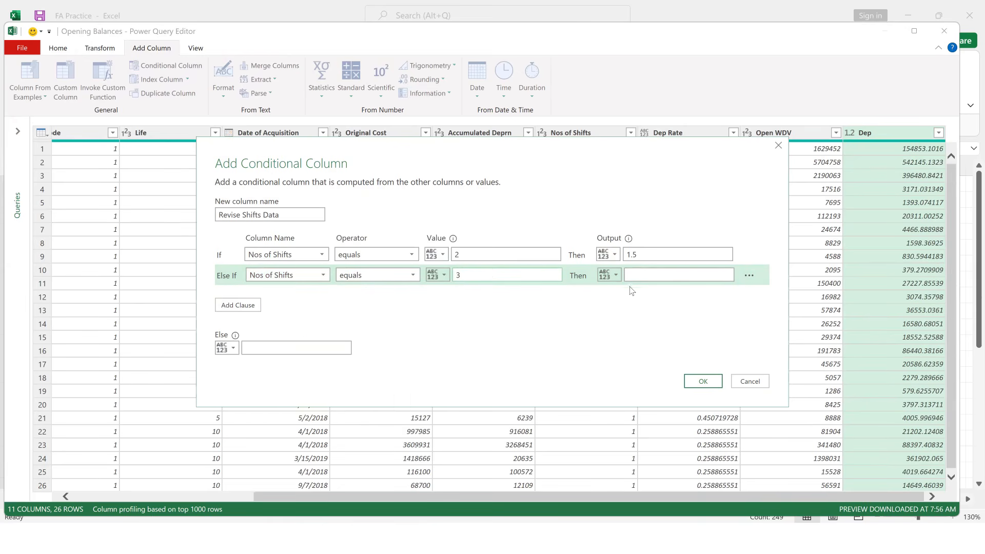
pyautogui.click(647, 274)
pyautogui.write('2')
pyautogui.click(283, 347)
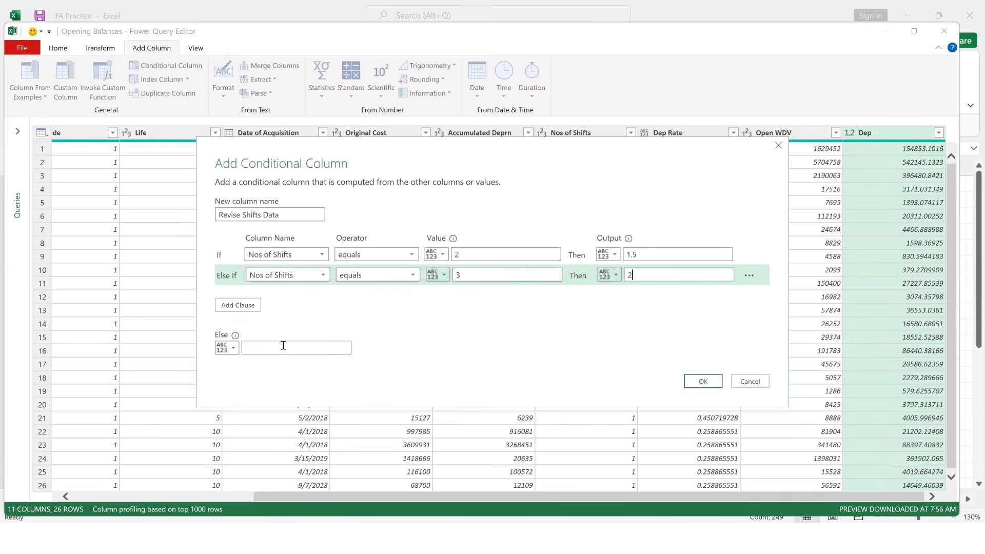
pyautogui.write('1')
pyautogui.click(702, 381)
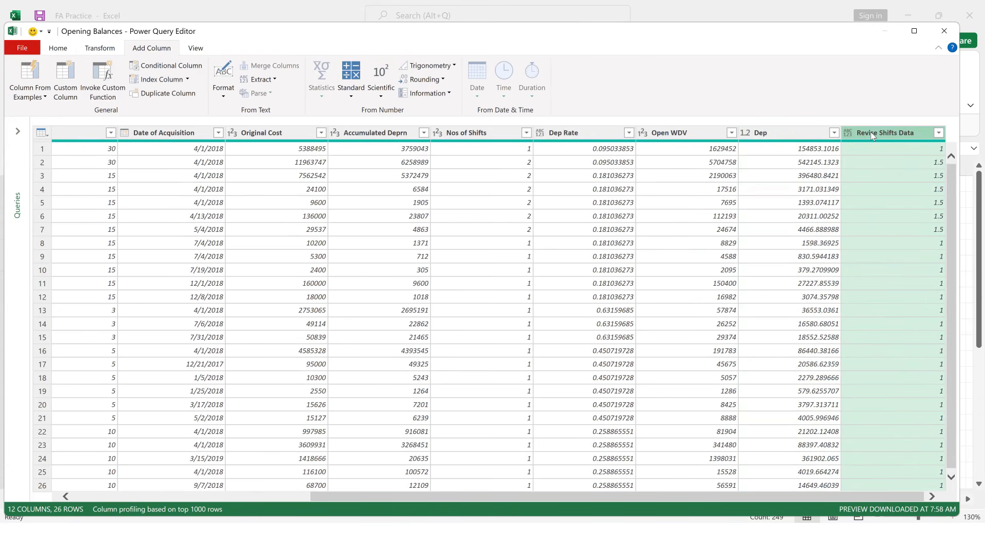
# Add a column that multiplies Revise Shifts Data by Dep and rename it Depreciation.
pyautogui.keyDown('ctrl'); pyautogui.click(796, 137); pyautogui.keyUp('ctrl')
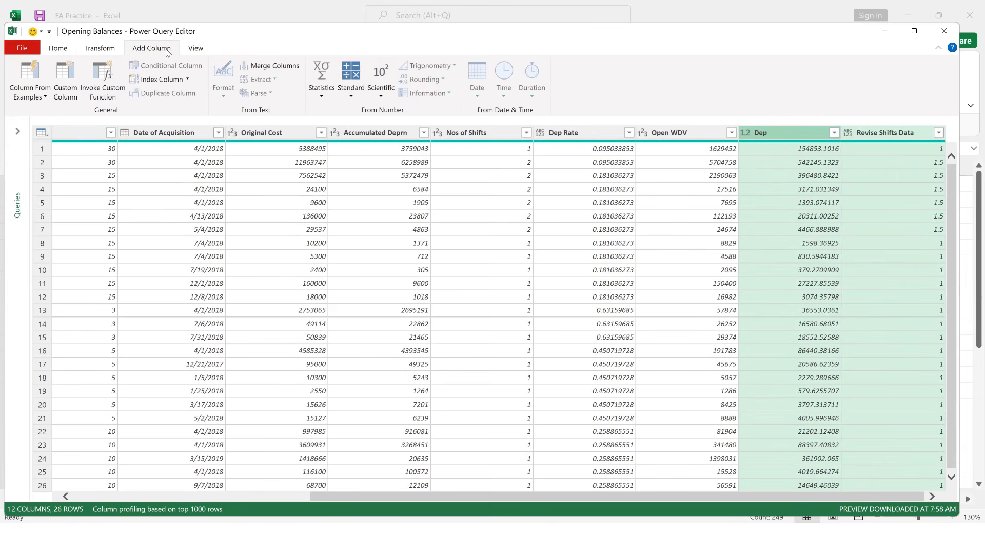
pyautogui.click(358, 100)
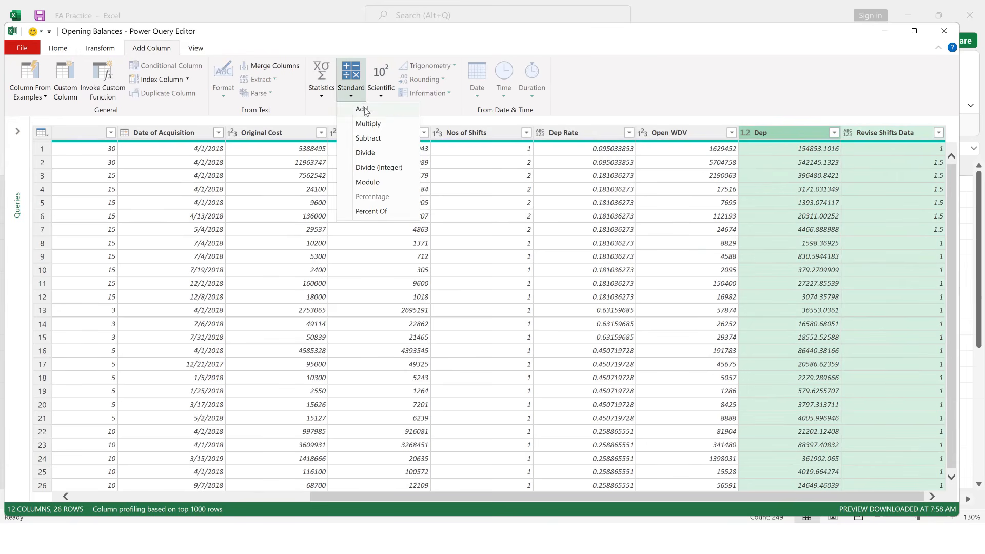
pyautogui.click(374, 122)
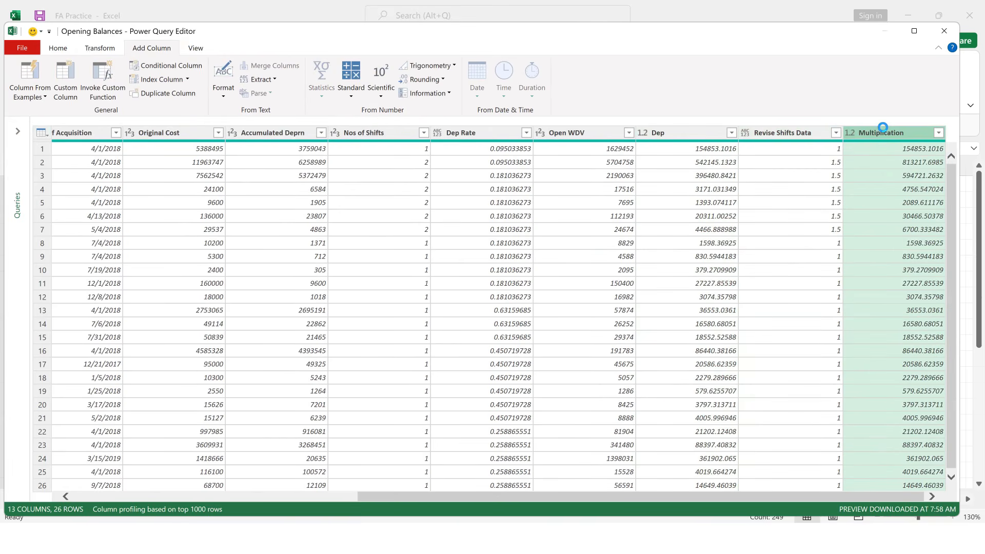
pyautogui.doubleClick(883, 130)
pyautogui.write('Dep')
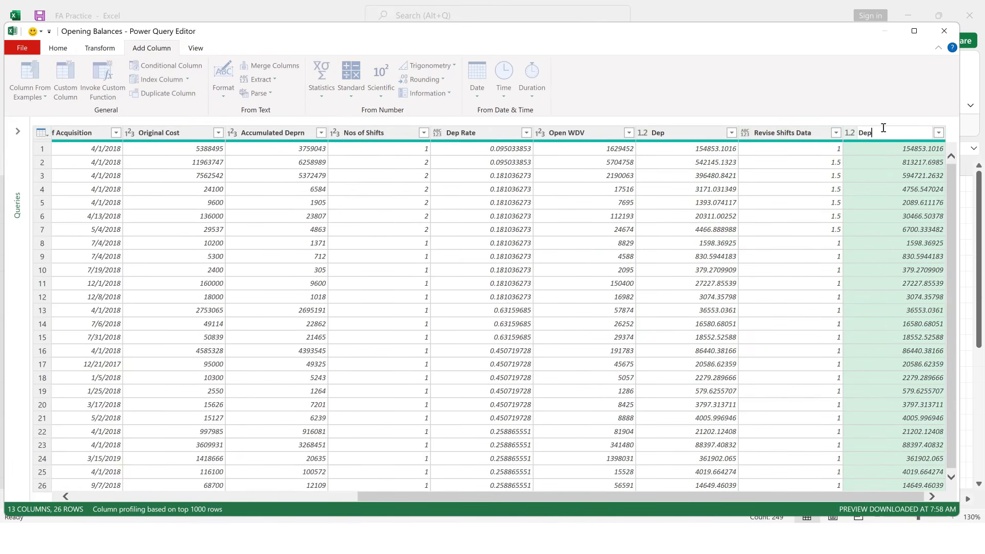
pyautogui.write('reciation')
pyautogui.press('Return')
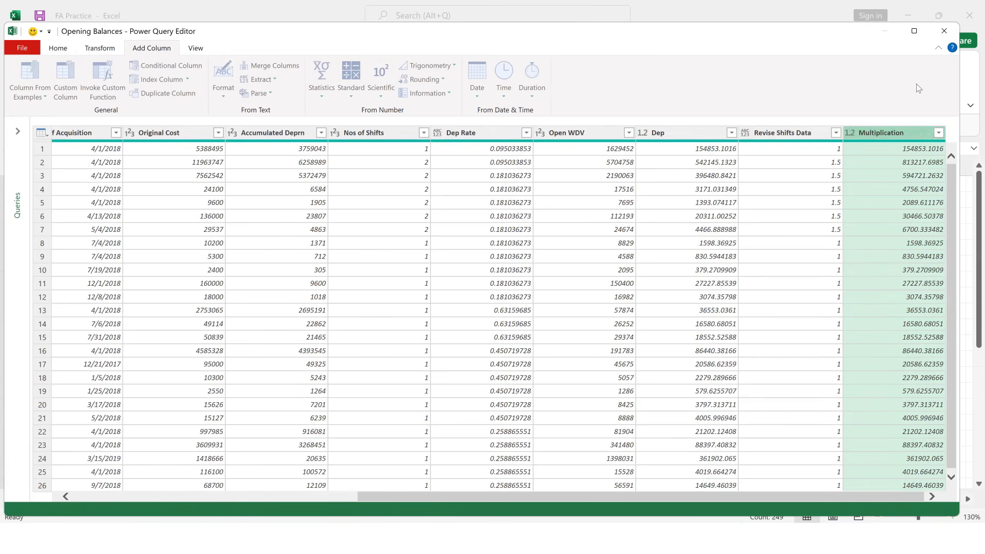
# Remove the Dep and Revise Shifts Data columns from the Opening Balances query.
pyautogui.click(792, 135)
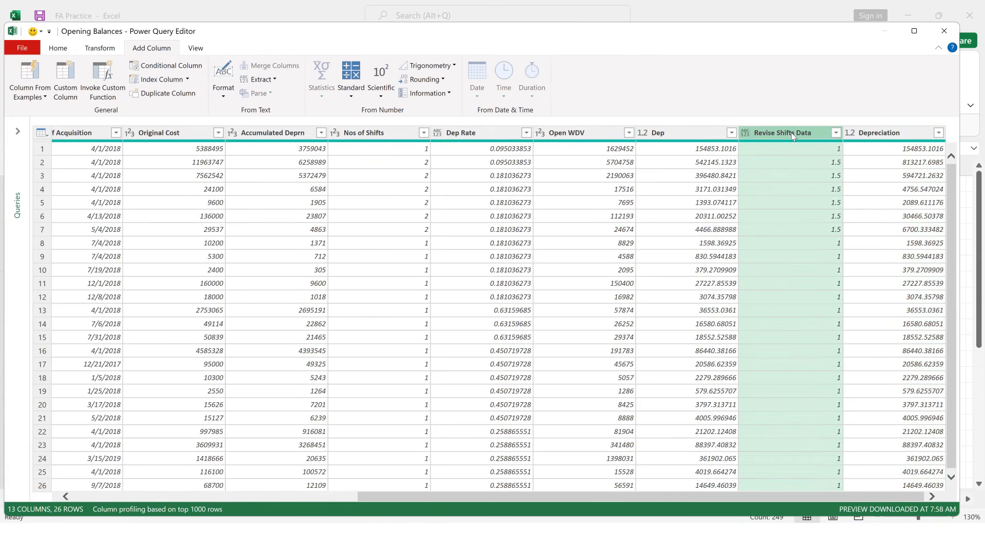
pyautogui.keyDown('ctrl'); pyautogui.click(697, 133); pyautogui.keyUp('ctrl')
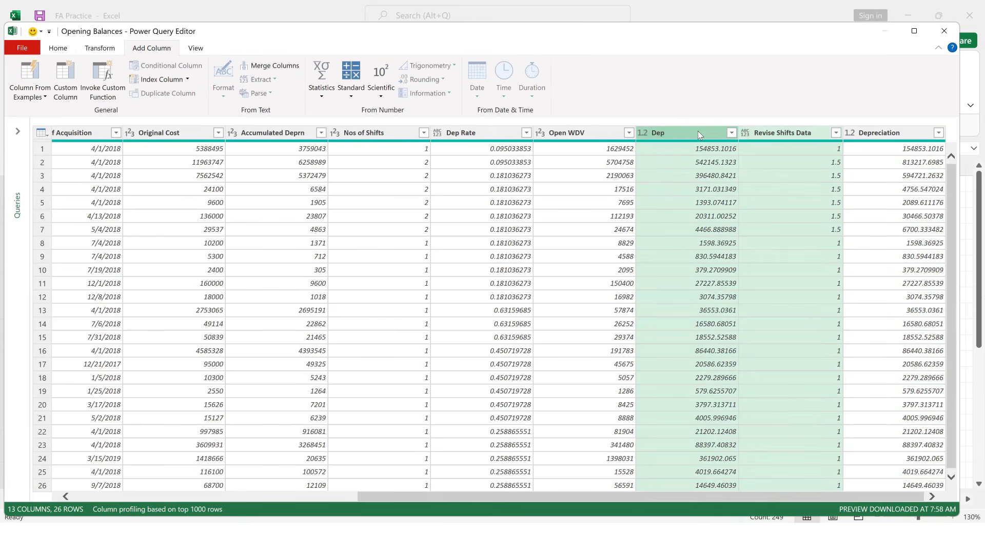
pyautogui.rightClick(699, 134)
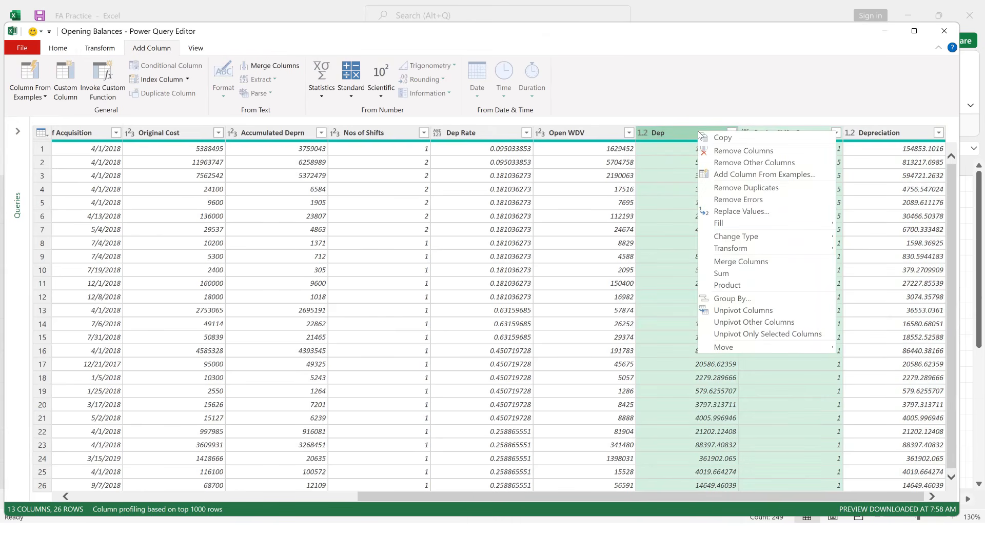
pyautogui.click(740, 152)
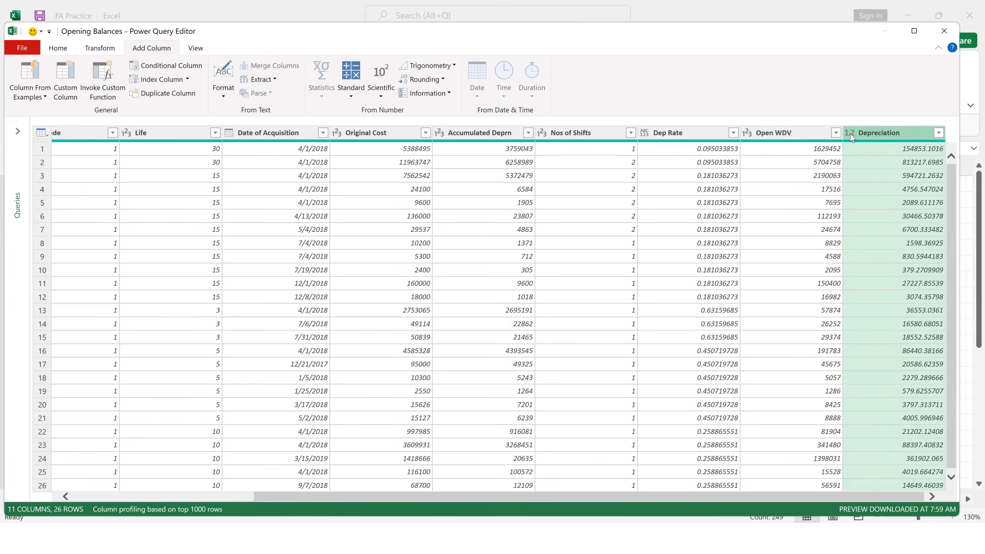
# Add a column that subtracts Depreciation from Open WDV and rename it Closing WDV.
pyautogui.click(796, 135)
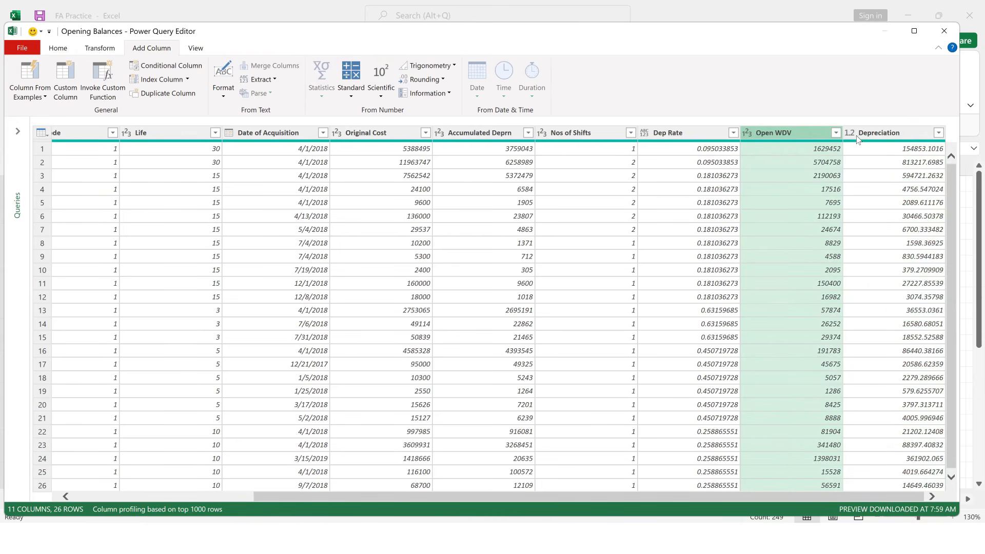
pyautogui.keyDown('ctrl'); pyautogui.click(874, 134); pyautogui.keyUp('ctrl')
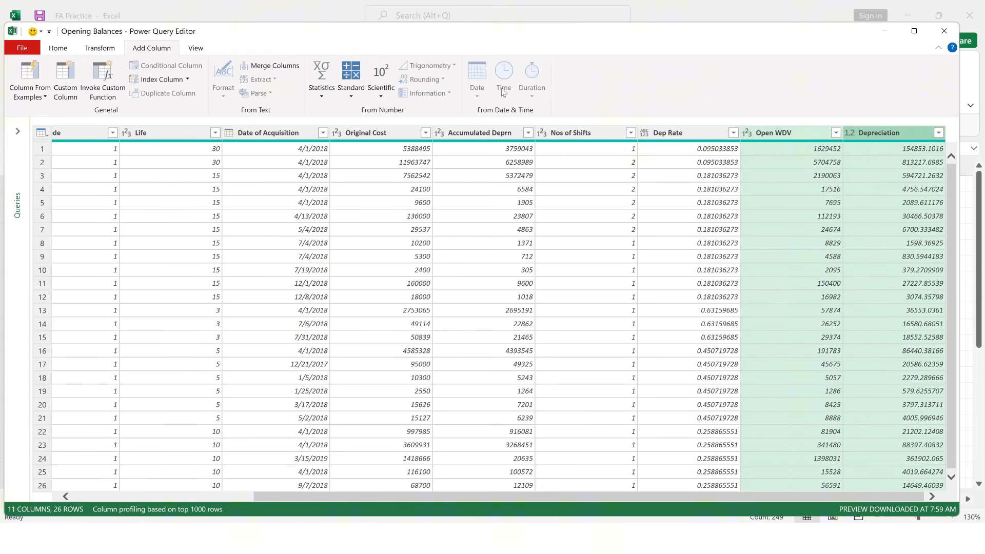
pyautogui.click(357, 90)
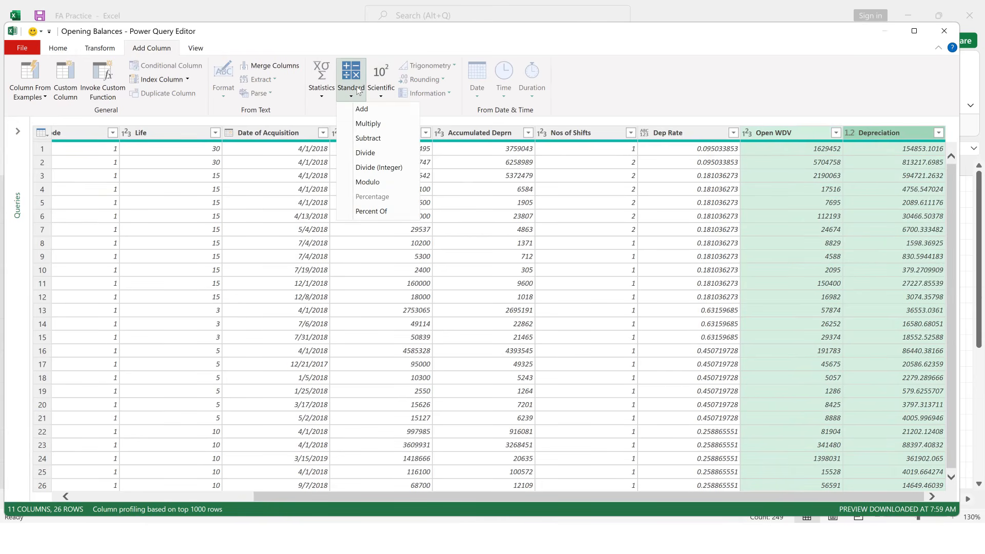
pyautogui.click(372, 139)
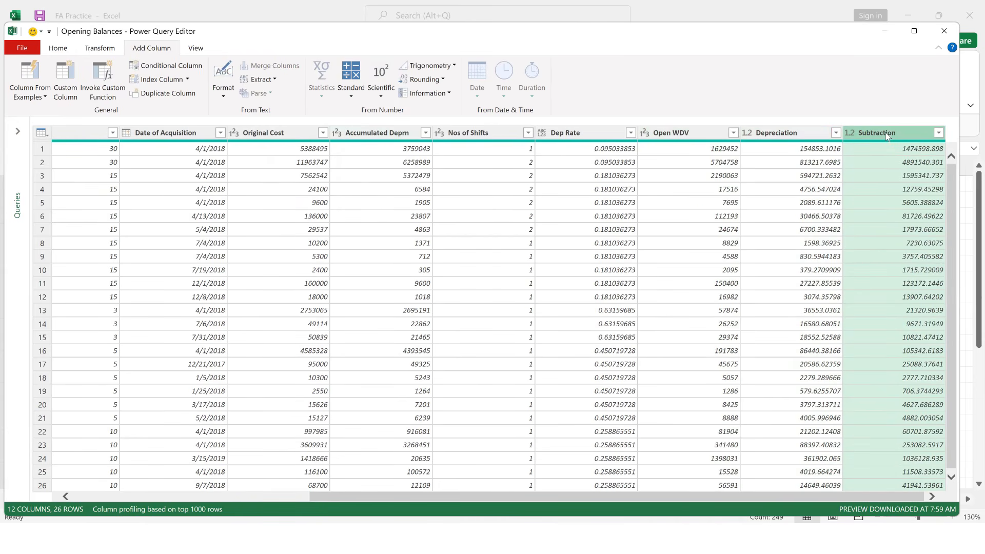
pyautogui.doubleClick(886, 133)
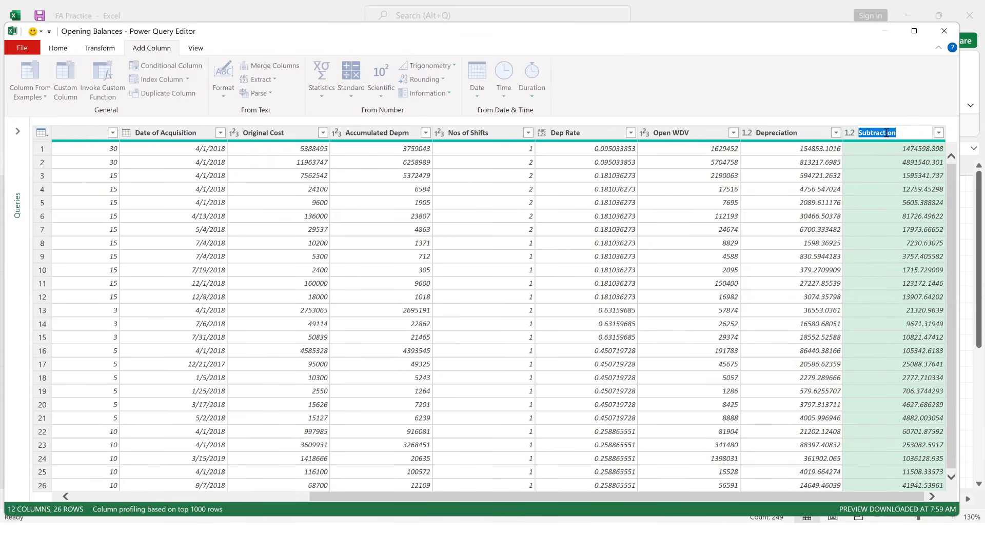
pyautogui.write('Closing WDV')
pyautogui.press('Return')
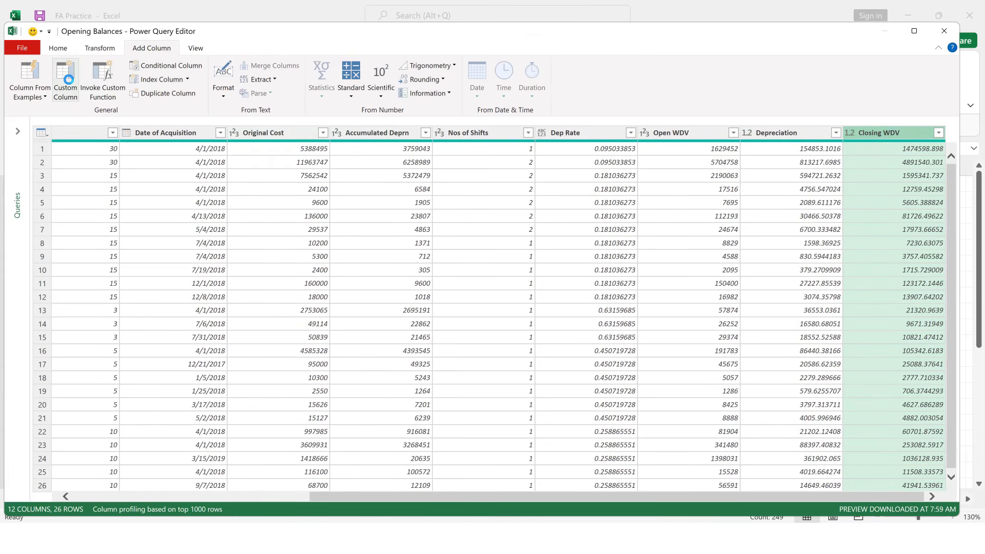
# Add a custom column named 5% of Original Cost with the formula [Original Cost]*0.05.
pyautogui.click(68, 79)
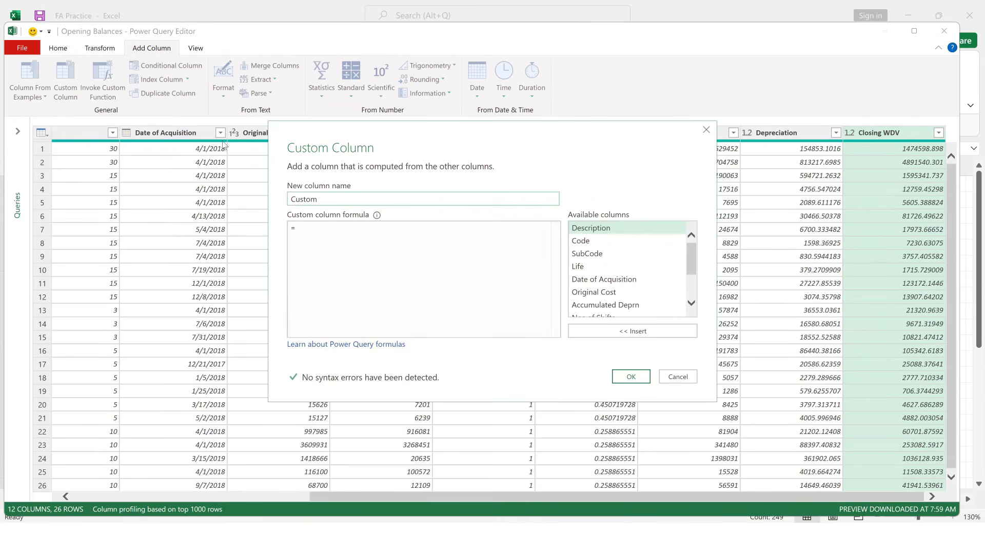
pyautogui.doubleClick(310, 195)
pyautogui.write('5%')
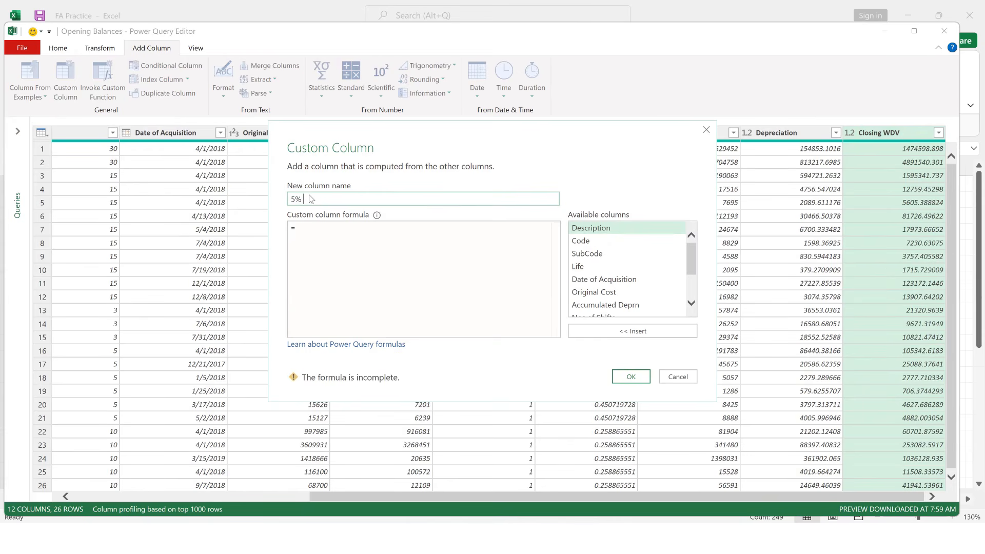
pyautogui.write(' of Original Cost')
pyautogui.click(323, 228)
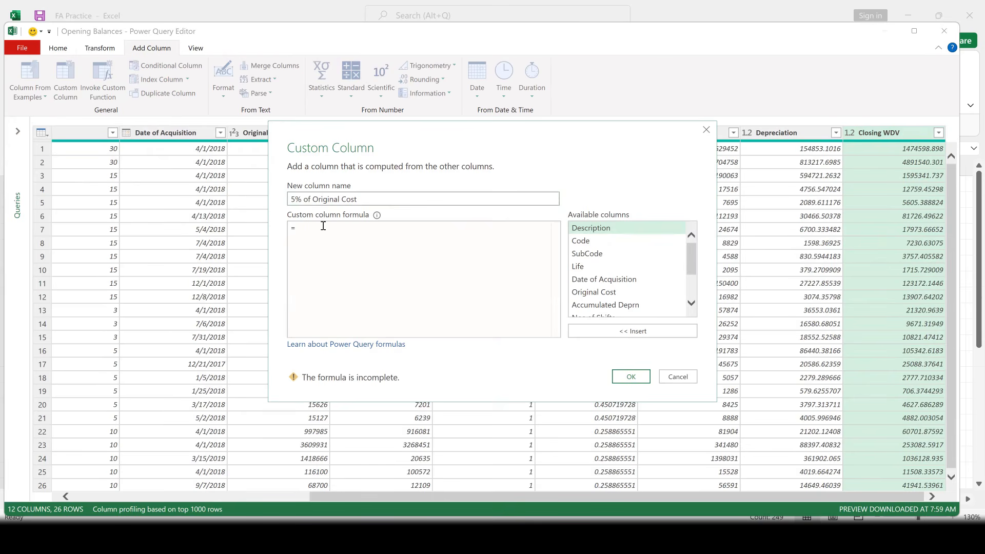
pyautogui.scroll(-1, 611, 272)
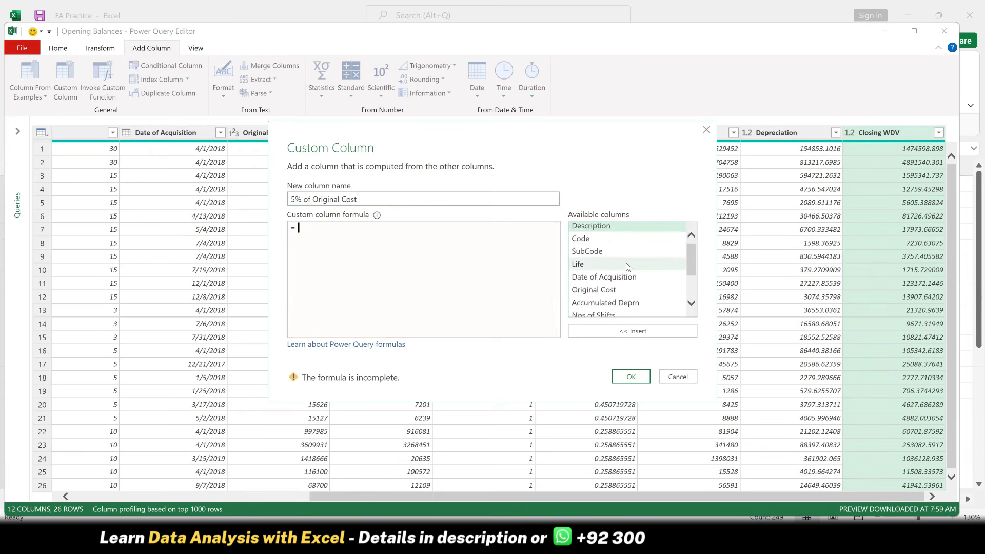
pyautogui.doubleClick(606, 286)
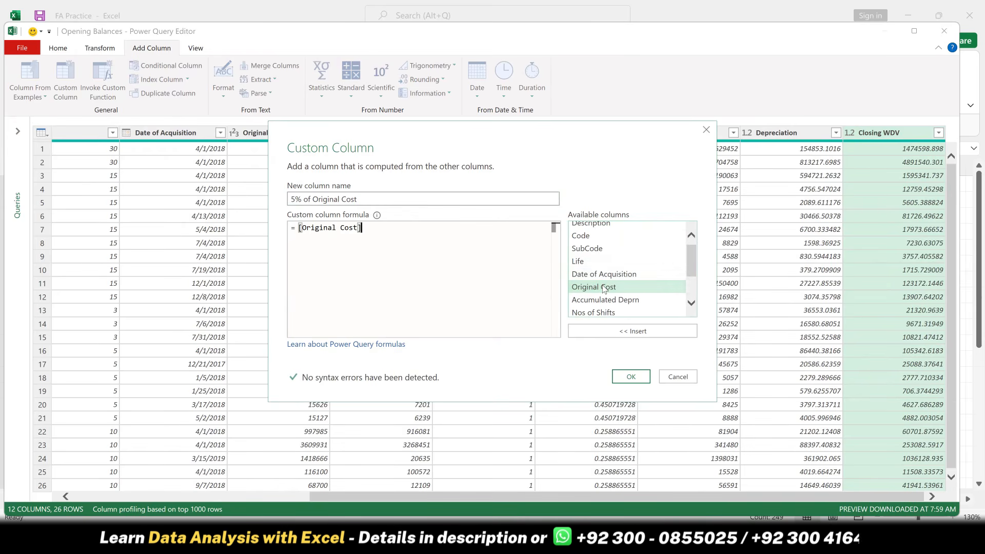
pyautogui.write('*0.05')
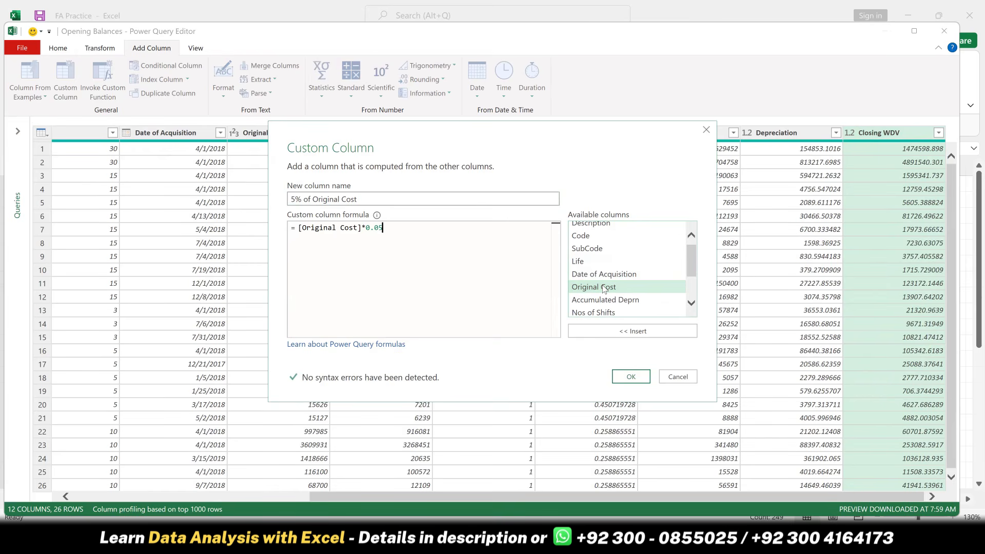
pyautogui.click(639, 379)
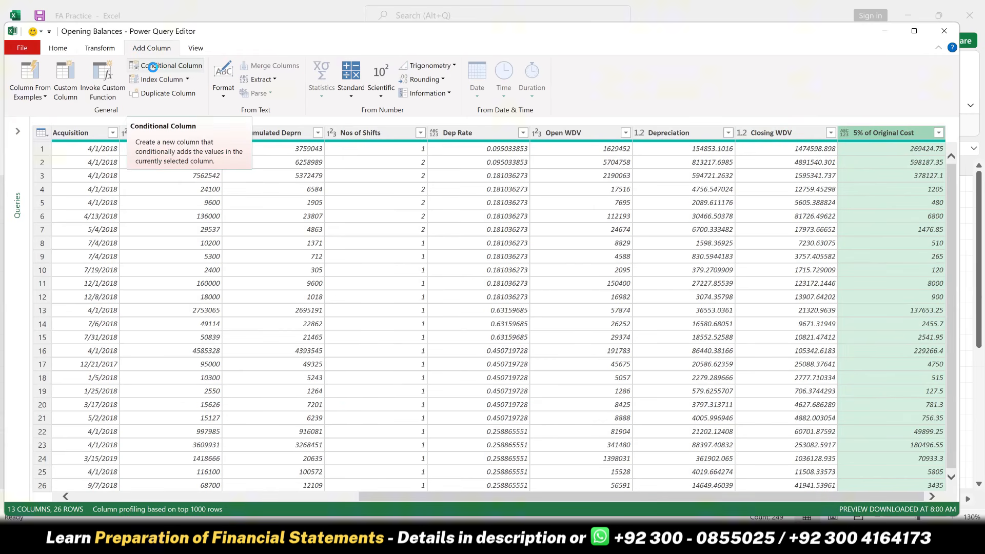
# Start a conditional column and name it Closing WDV Revised.
pyautogui.click(152, 67)
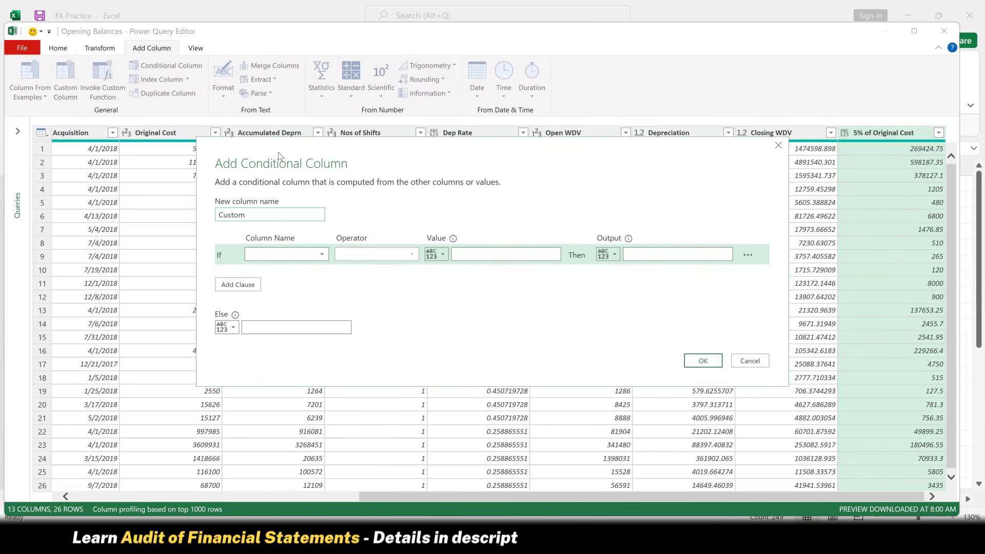
pyautogui.write('C')
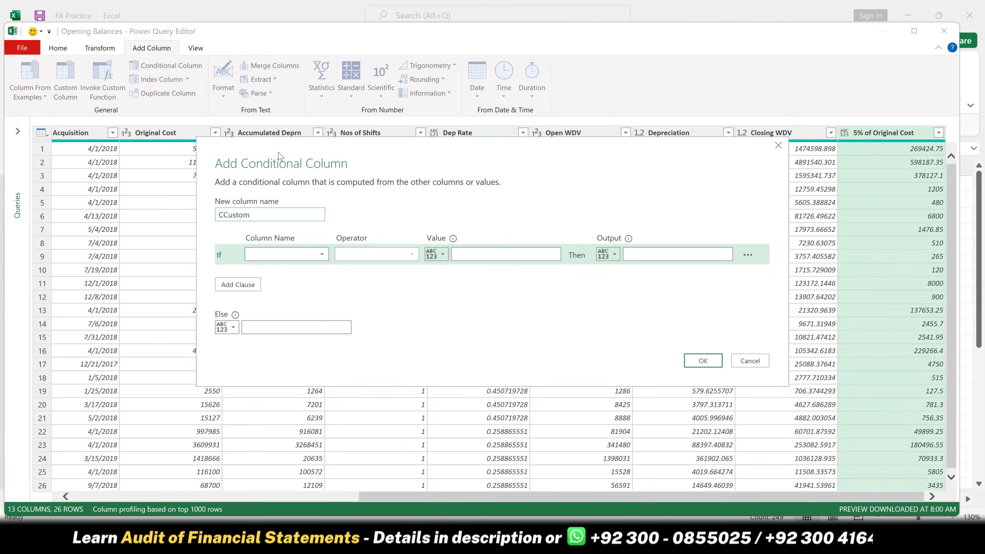
pyautogui.hotkey('ctrl', 'a')
pyautogui.write('Closing ')
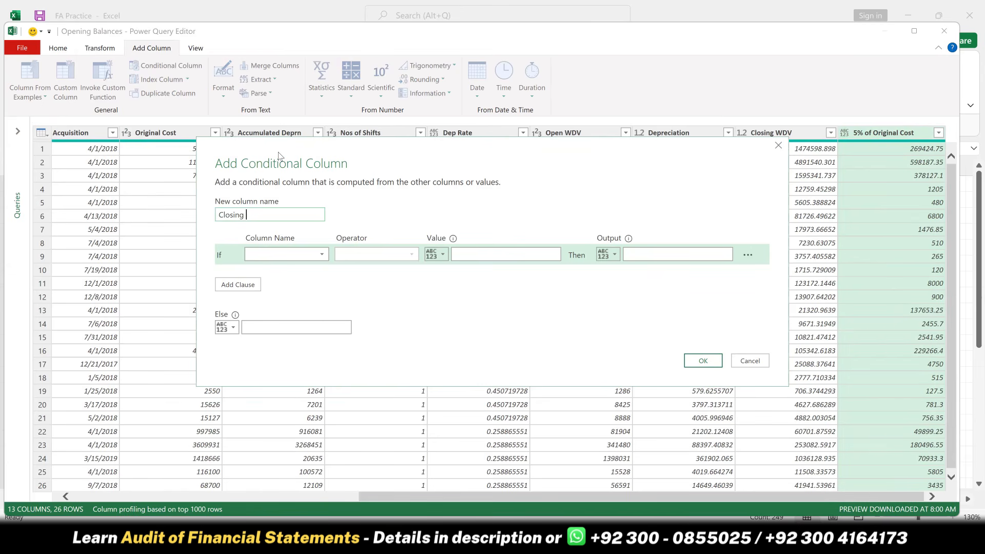
pyautogui.write('WDV Revised')
# Set the if condition to Closing WDV is greater than or equal to the 5% of Original Cost column.
pyautogui.click(308, 255)
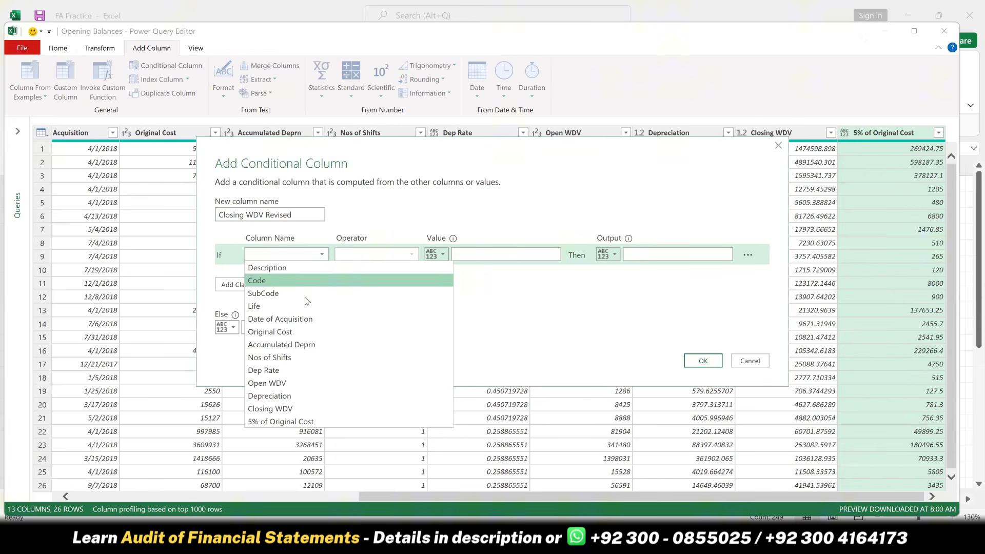
pyautogui.click(280, 413)
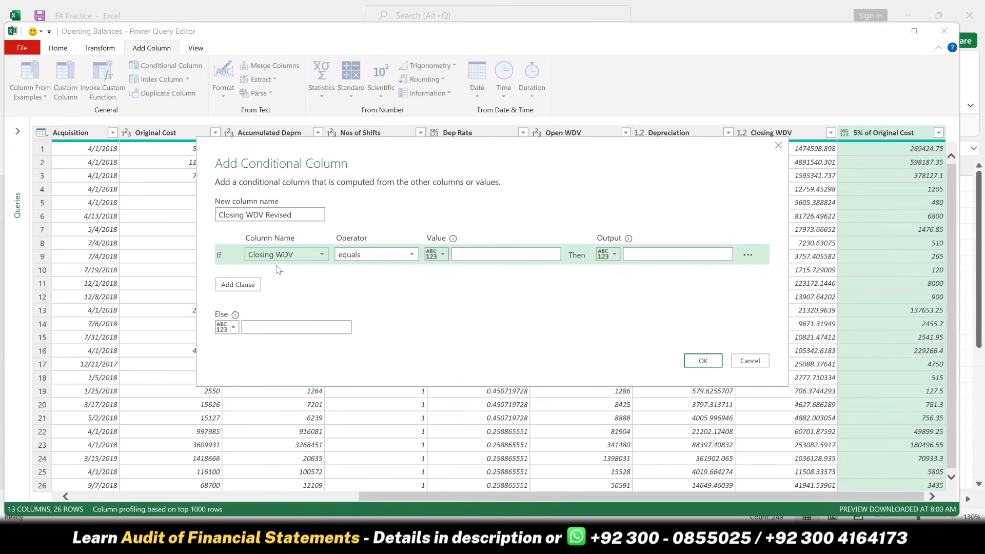
pyautogui.click(371, 257)
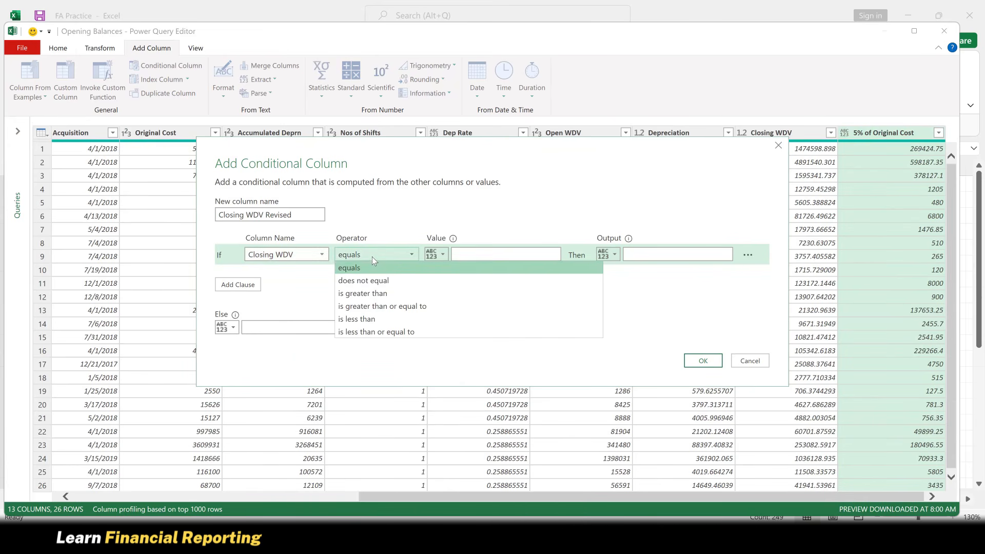
pyautogui.click(389, 303)
pyautogui.click(442, 255)
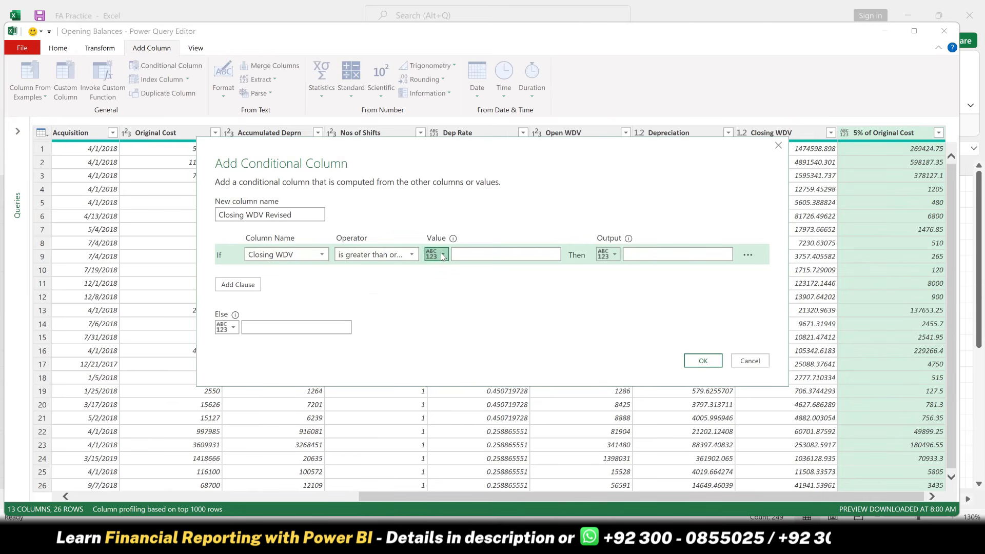
pyautogui.click(464, 280)
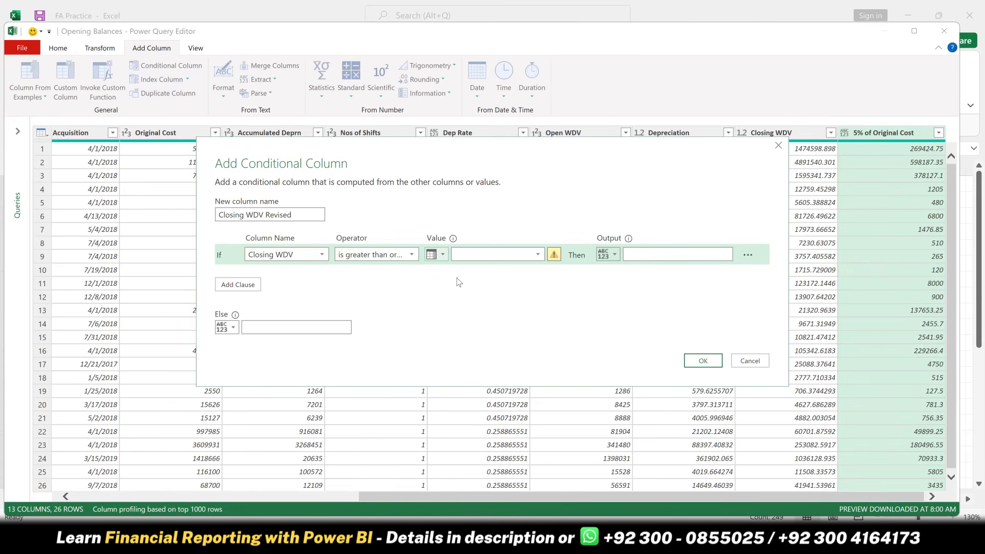
pyautogui.click(543, 252)
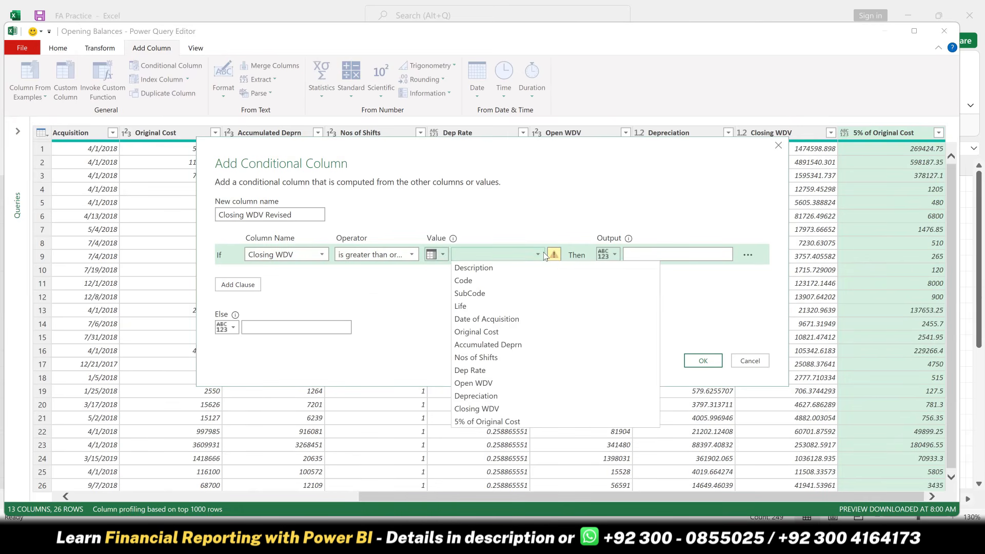
pyautogui.click(489, 421)
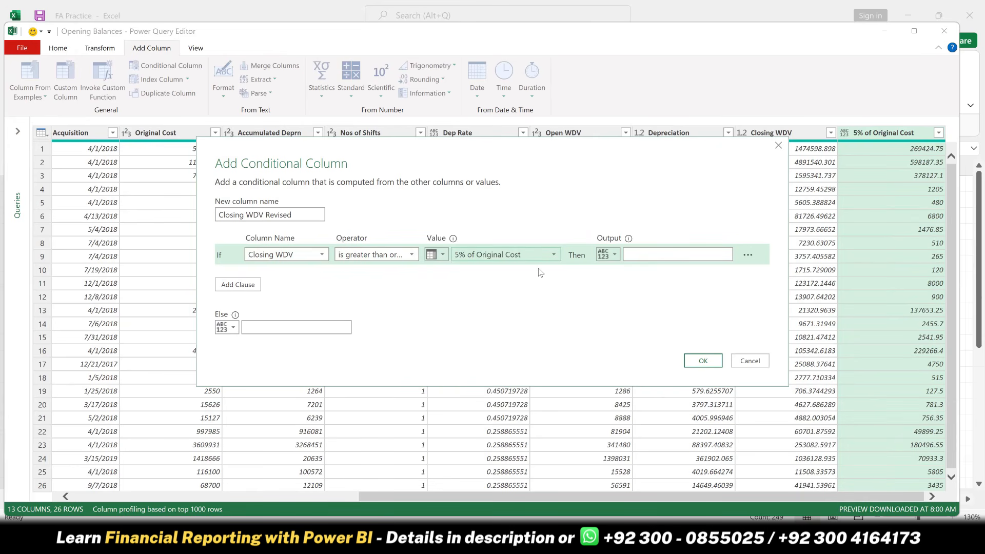
# Set the clause's output to the Closing WDV column.
pyautogui.click(610, 255)
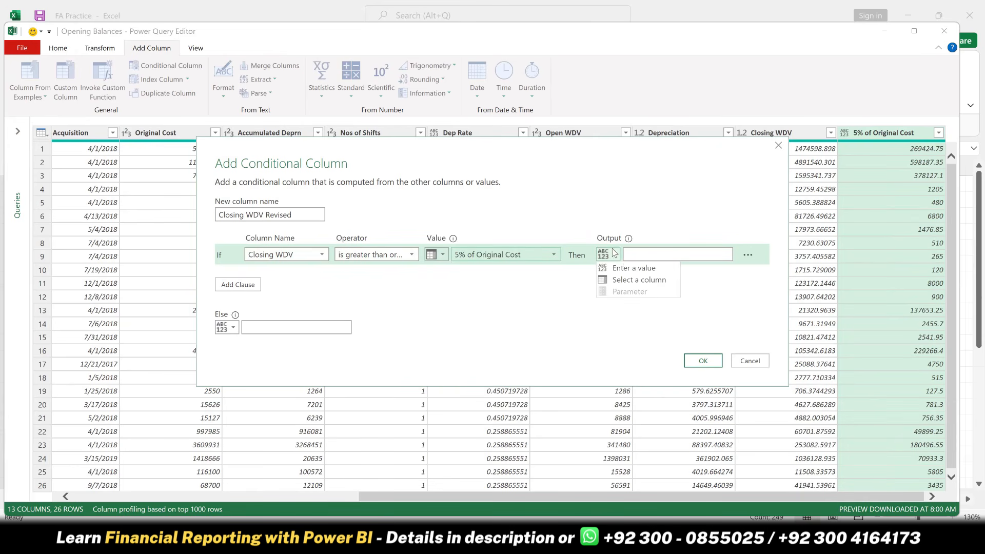
pyautogui.click(629, 269)
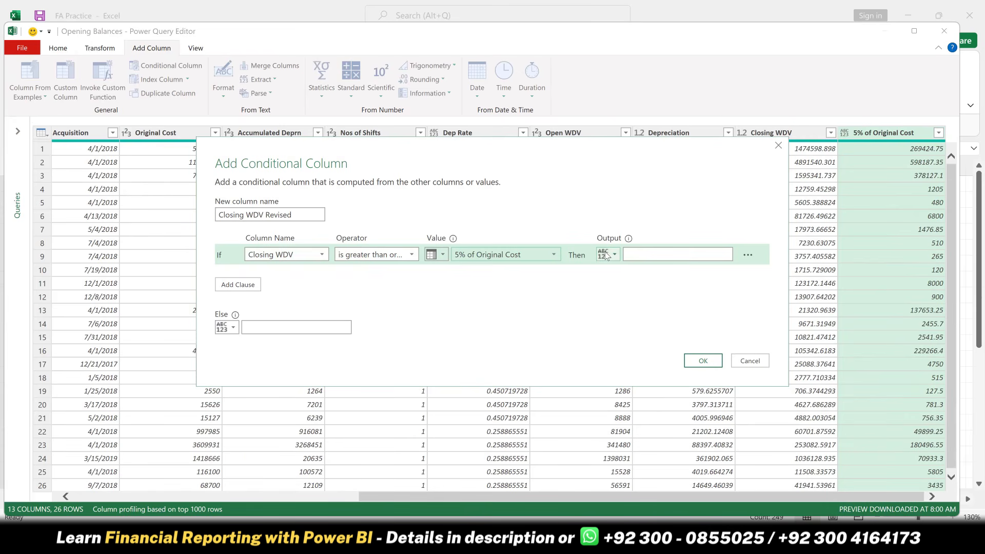
pyautogui.click(606, 255)
pyautogui.click(627, 281)
pyautogui.click(613, 254)
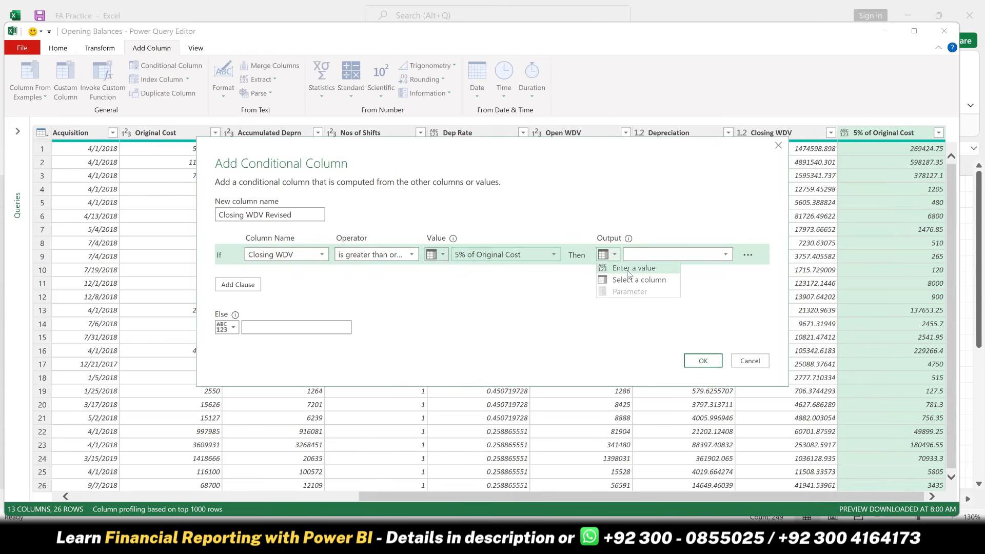
pyautogui.click(679, 252)
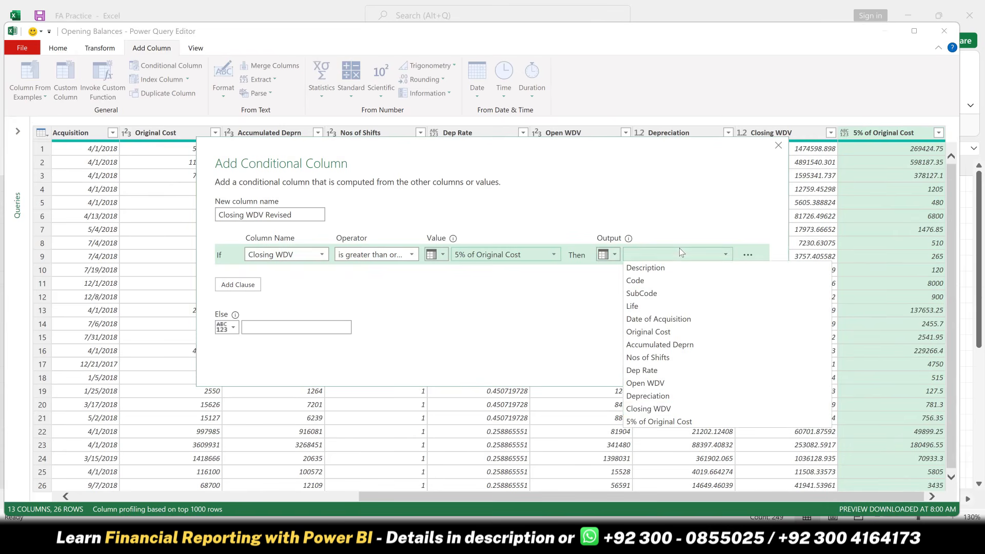
pyautogui.click(653, 409)
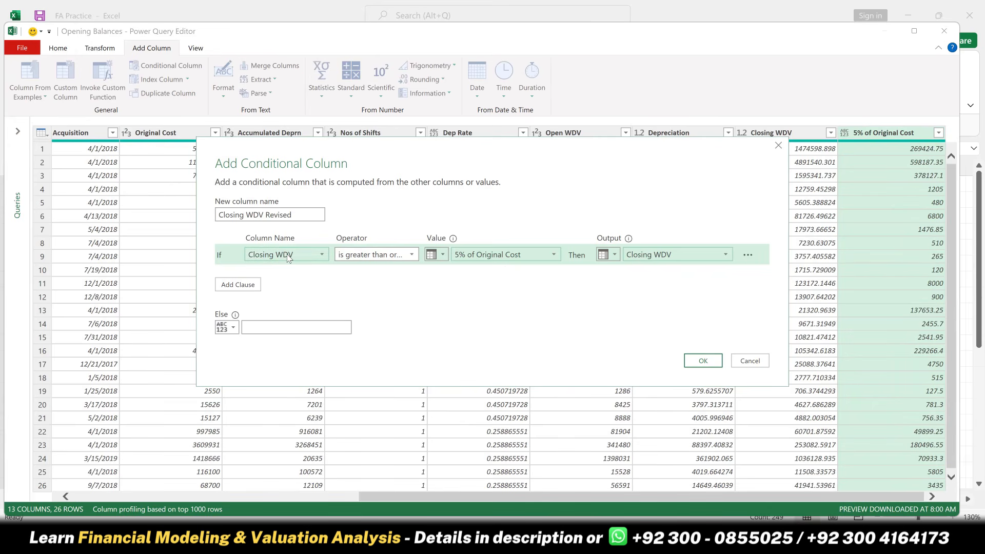
# Set the conditional column's else output to the 5% of Original Cost column and create the column.
pyautogui.click(235, 328)
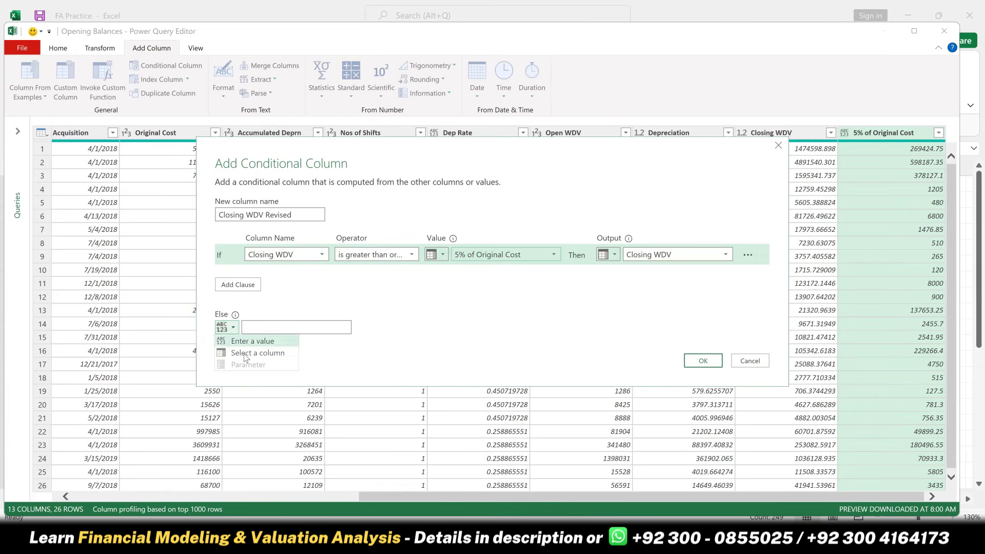
pyautogui.click(257, 353)
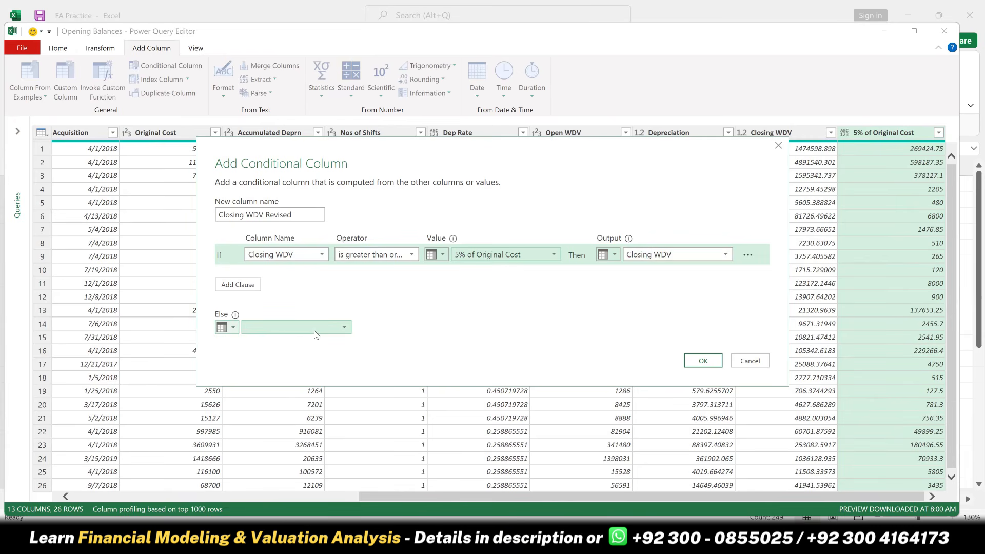
pyautogui.click(315, 334)
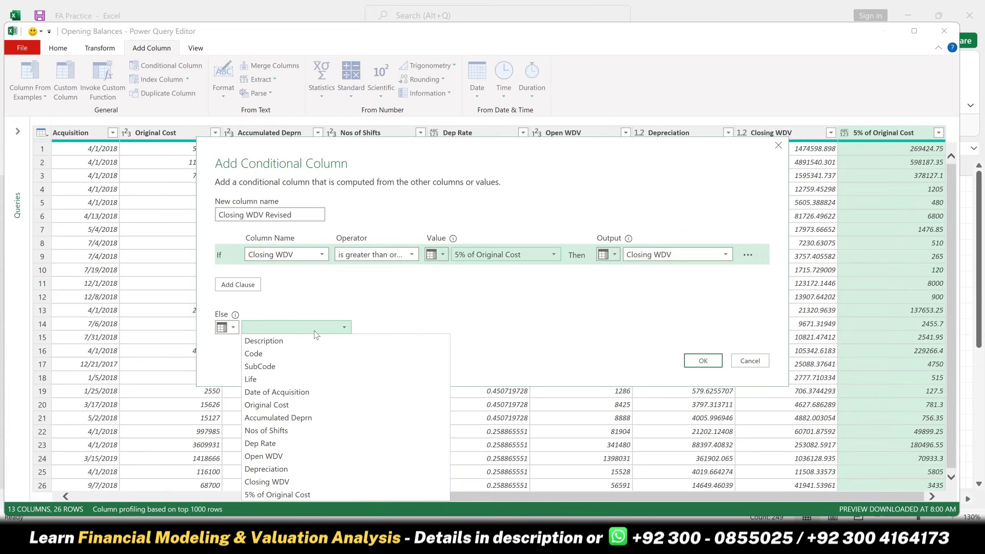
pyautogui.click(289, 492)
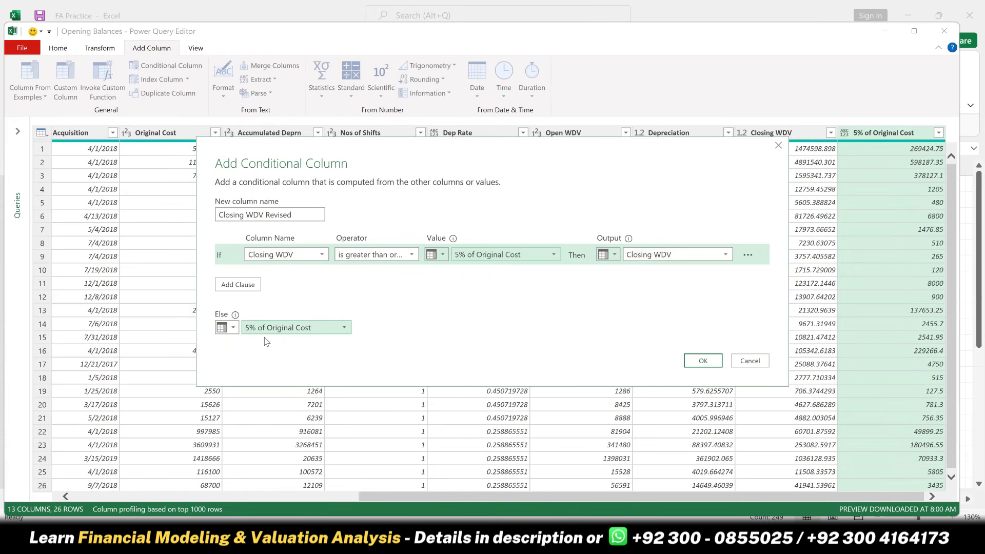
pyautogui.click(702, 361)
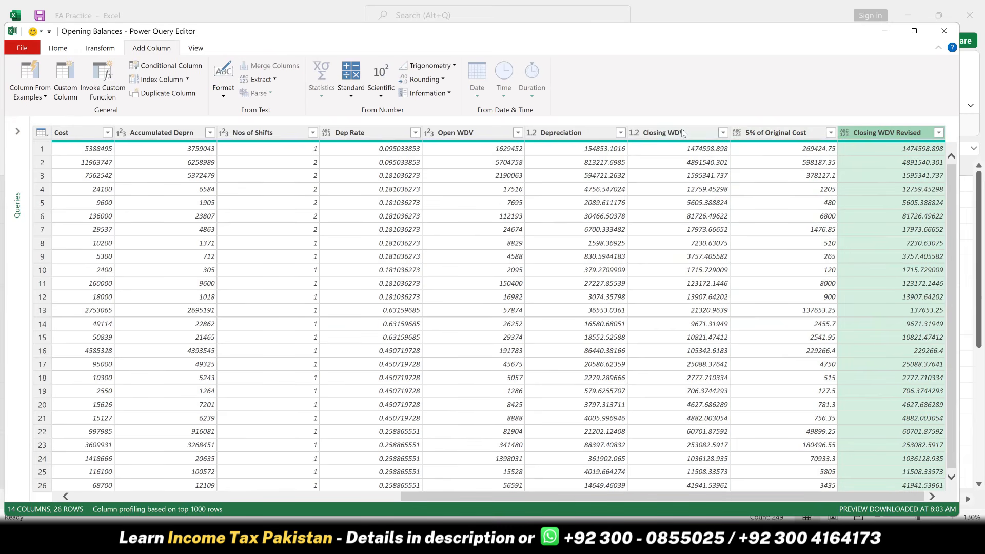
# Add a column that subtracts Closing WDV Revised from Open WDV.
pyautogui.click(492, 137)
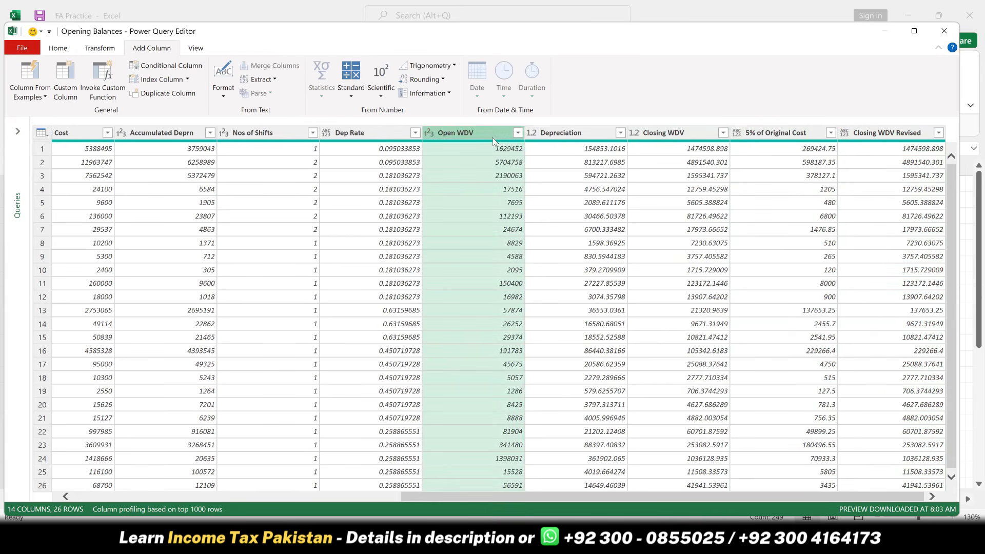
pyautogui.click(895, 134)
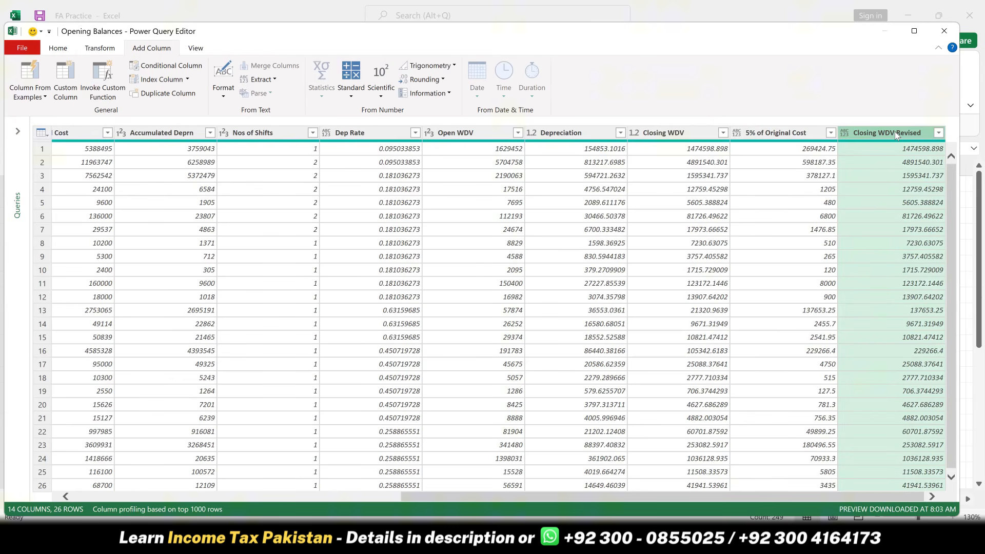
pyautogui.click(488, 139)
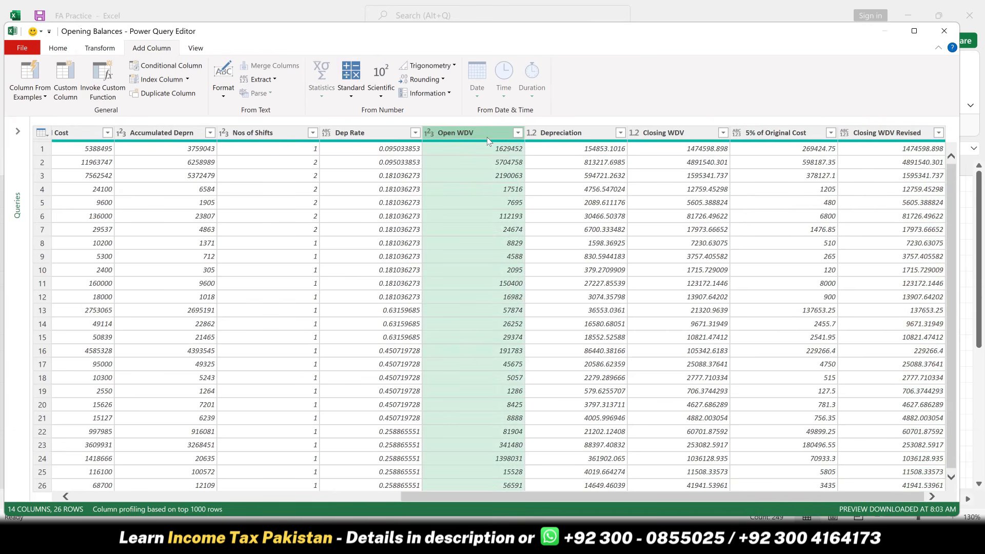
pyautogui.keyDown('ctrl'); pyautogui.click(892, 133); pyautogui.keyUp('ctrl')
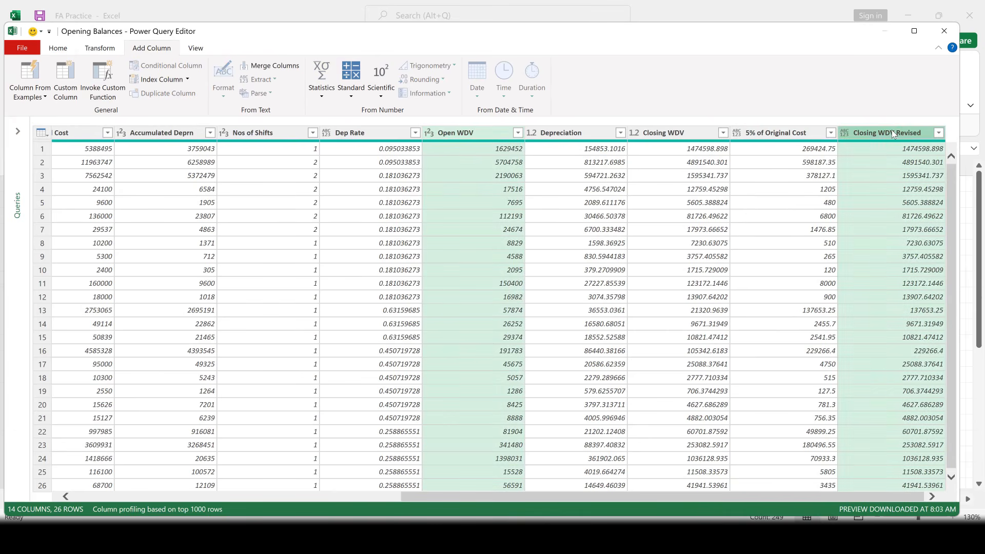
pyautogui.click(351, 99)
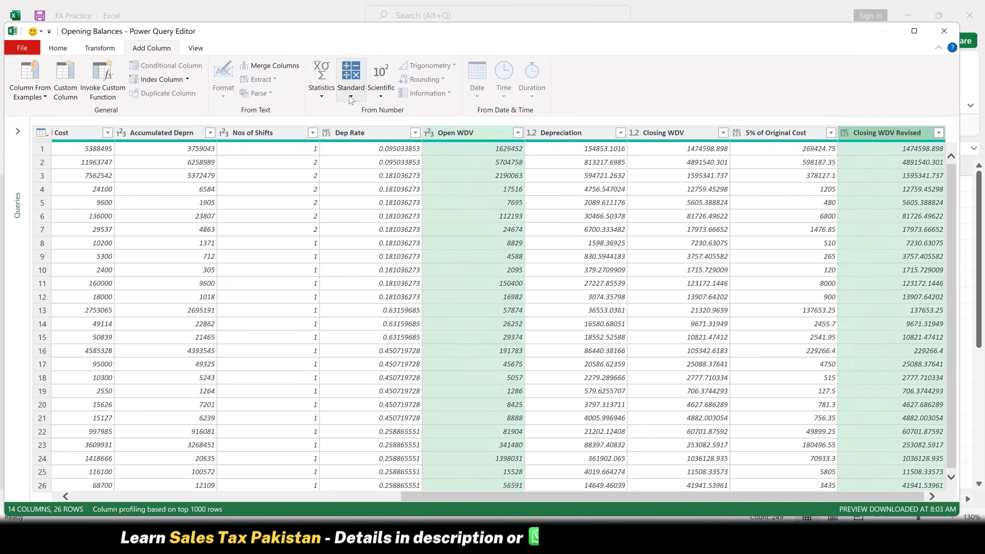
pyautogui.click(376, 139)
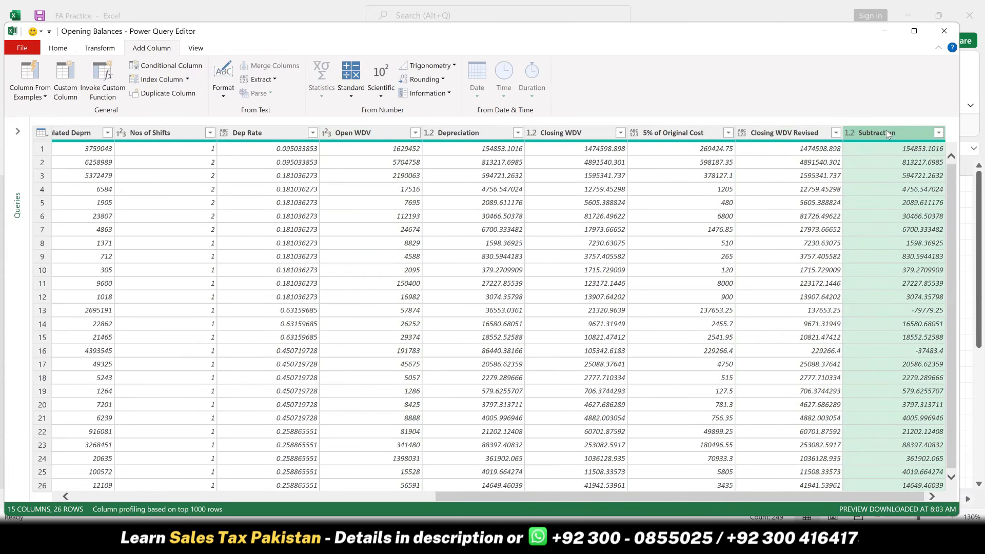
# Rename the new subtraction column as Final Depreciation.
pyautogui.doubleClick(885, 131)
pyautogui.write('Fina')
pyautogui.write('D')
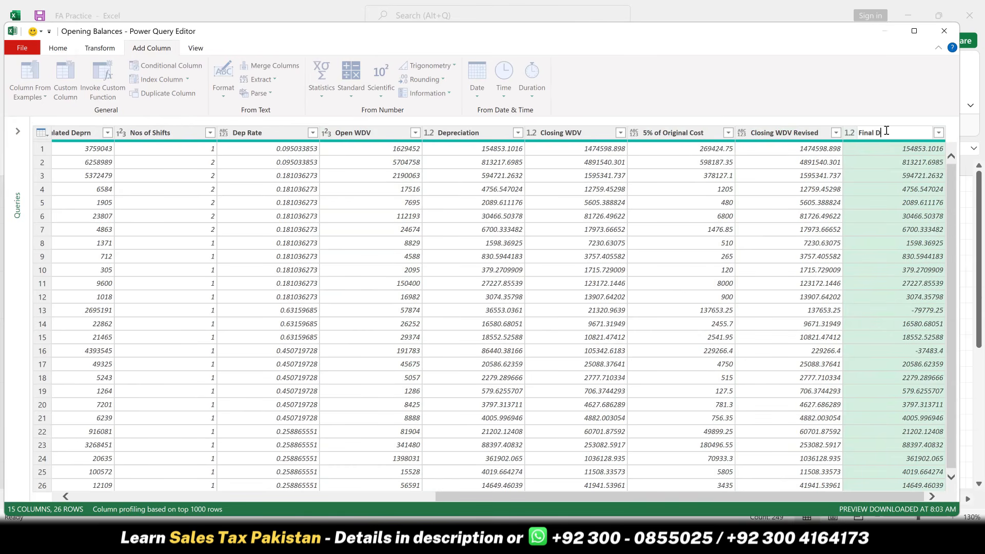
pyautogui.write('epreciation')
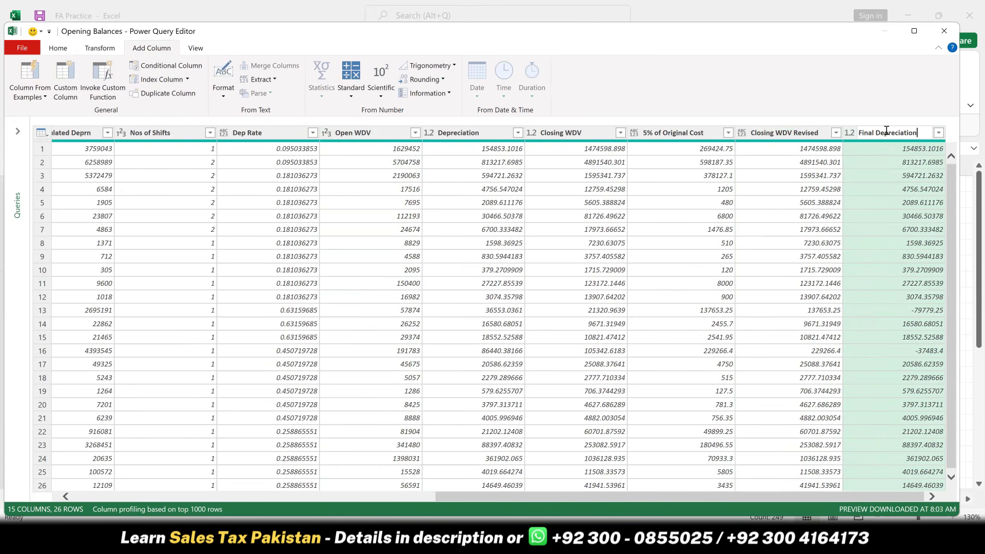
pyautogui.press('Return')
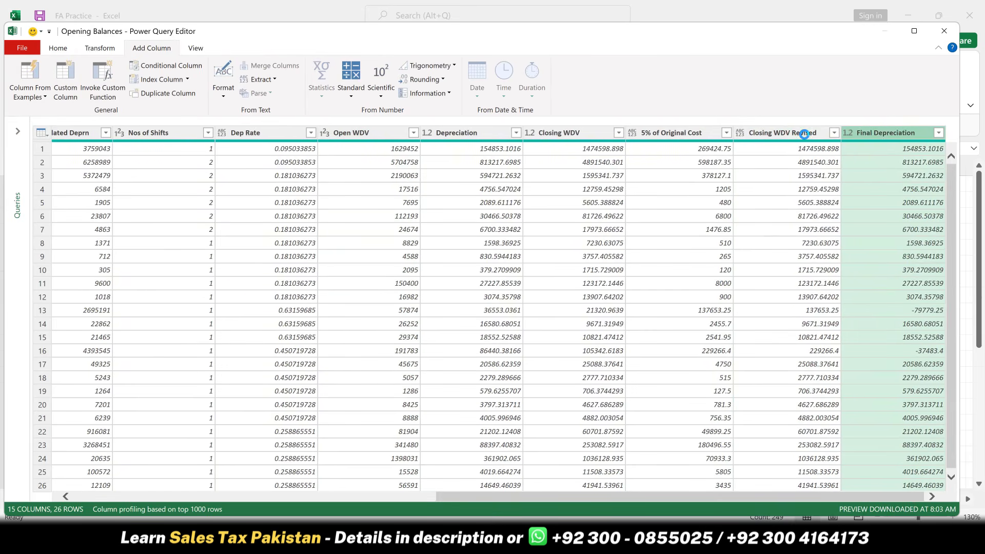
# Remove the Depreciation, 5% of Original Cost and Closing WDV Revised columns.
pyautogui.click(804, 133)
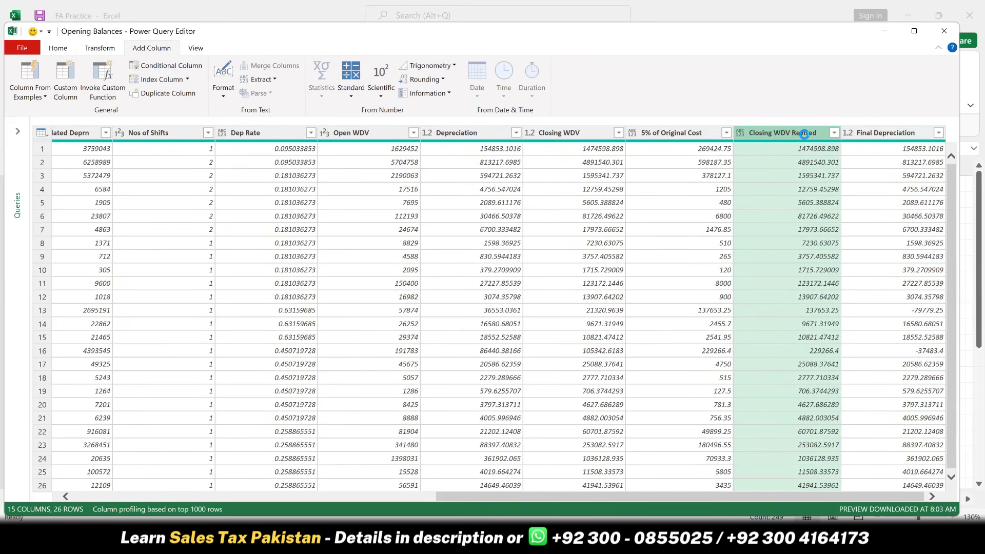
pyautogui.keyDown('ctrl'); pyautogui.click(678, 133); pyautogui.keyUp('ctrl')
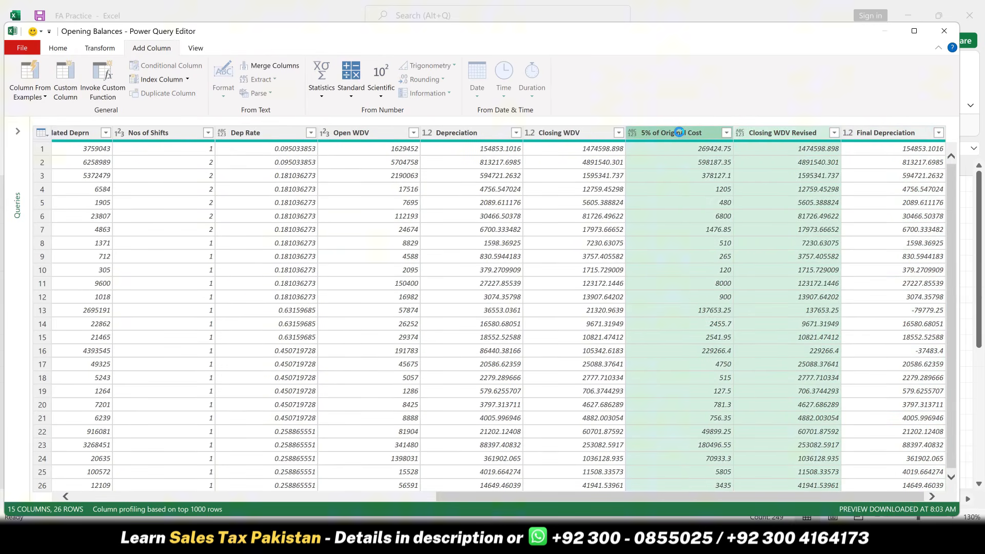
pyautogui.keyDown('ctrl'); pyautogui.click(472, 135); pyautogui.keyUp('ctrl')
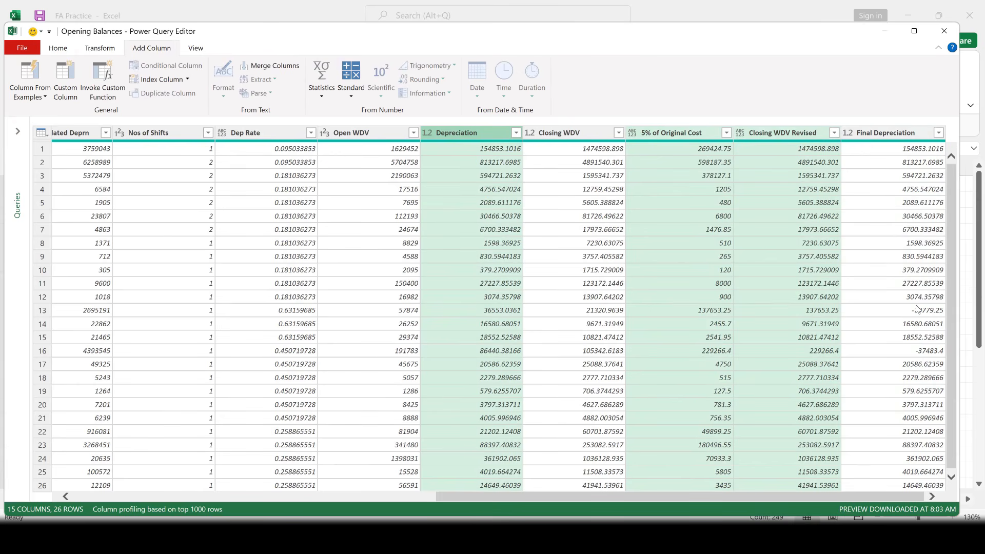
pyautogui.rightClick(690, 136)
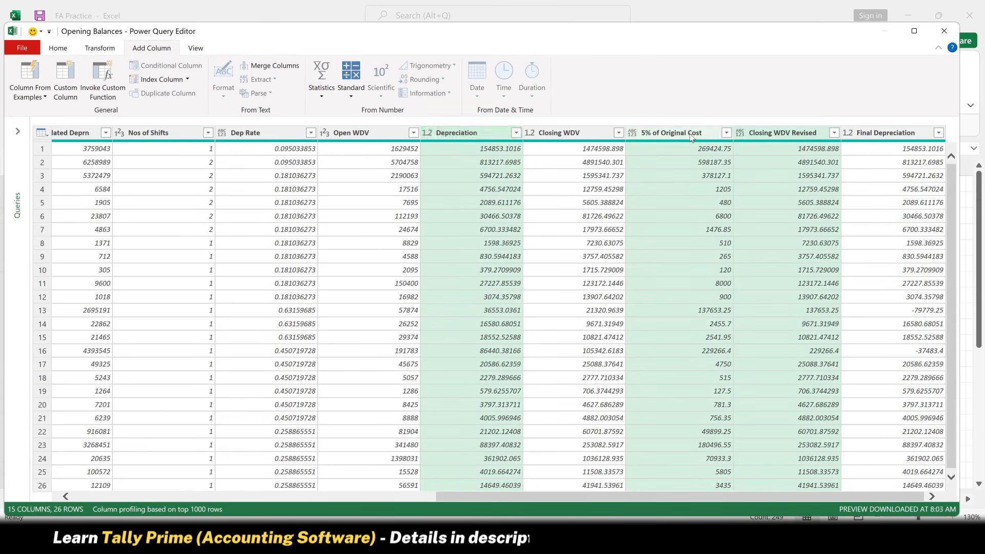
pyautogui.click(720, 154)
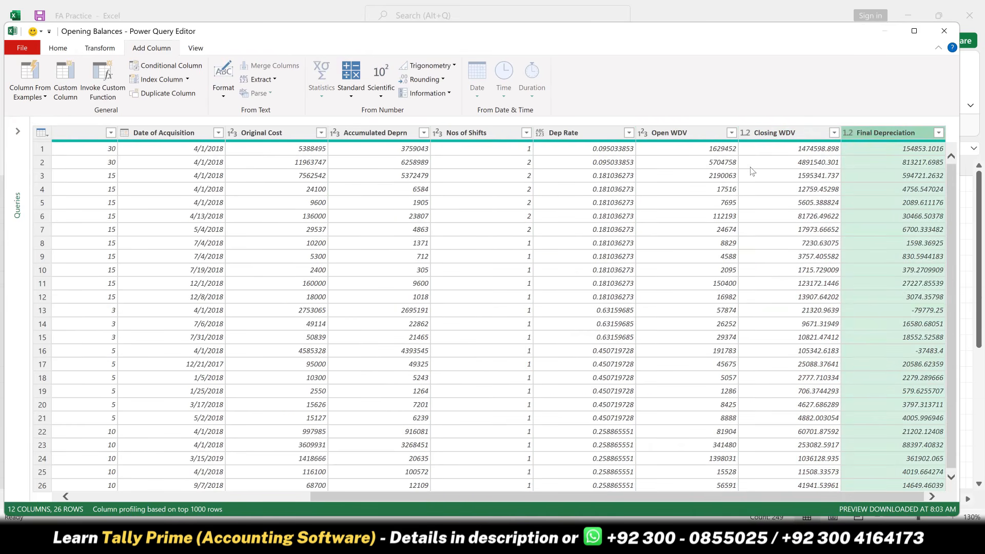
# Rename the Final Depreciation column as Depreciation.
pyautogui.doubleClick(889, 130)
pyautogui.press('End')
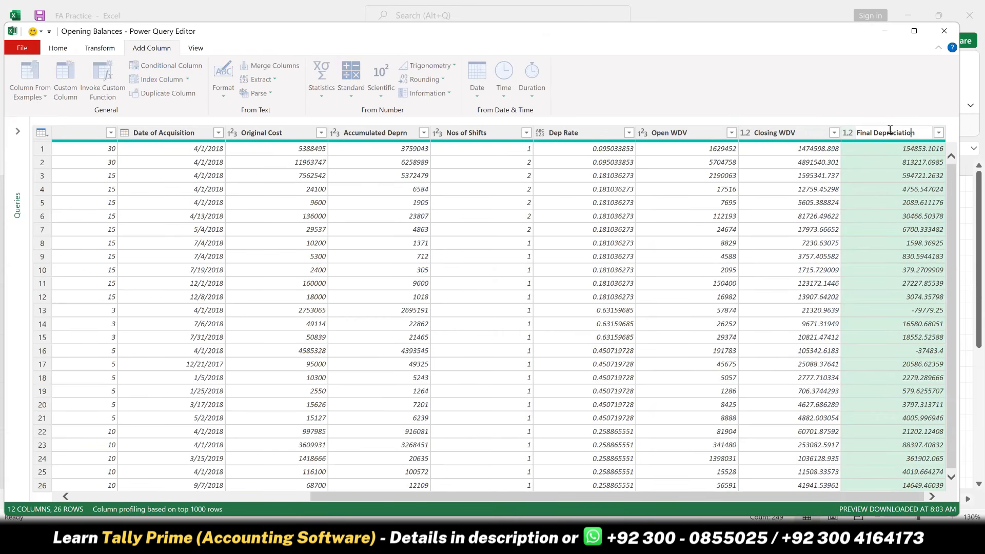
pyautogui.press('Left')
pyautogui.press('Left')
pyautogui.press('Left')
pyautogui.press('BackSpace')
pyautogui.press('BackSpace')
pyautogui.press('BackSpace')
pyautogui.press('BackSpace')
pyautogui.press('BackSpace')
pyautogui.press('BackSpace')
pyautogui.press('Return')
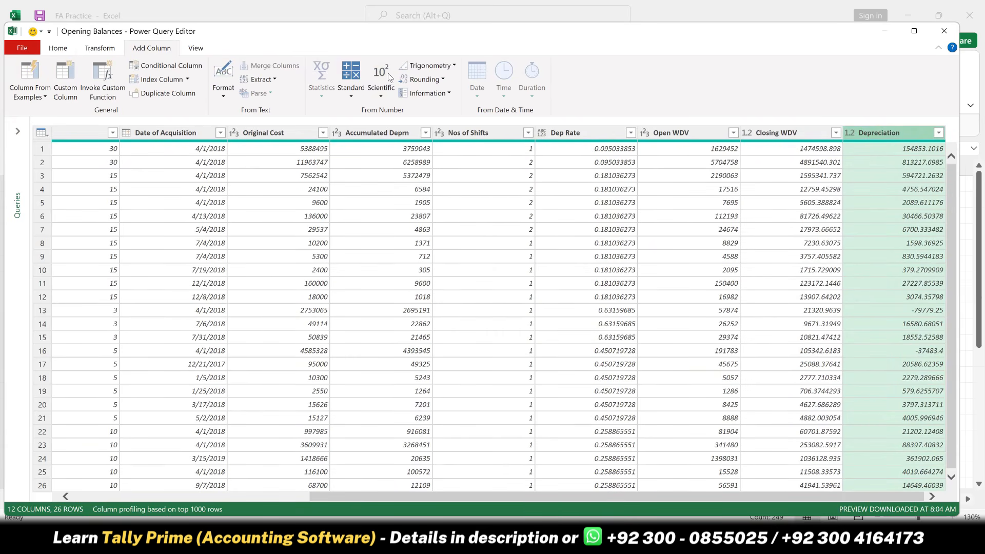
# Try rounding up Depreciation into a separate added column, and remove that extra column.
pyautogui.click(437, 80)
pyautogui.click(430, 94)
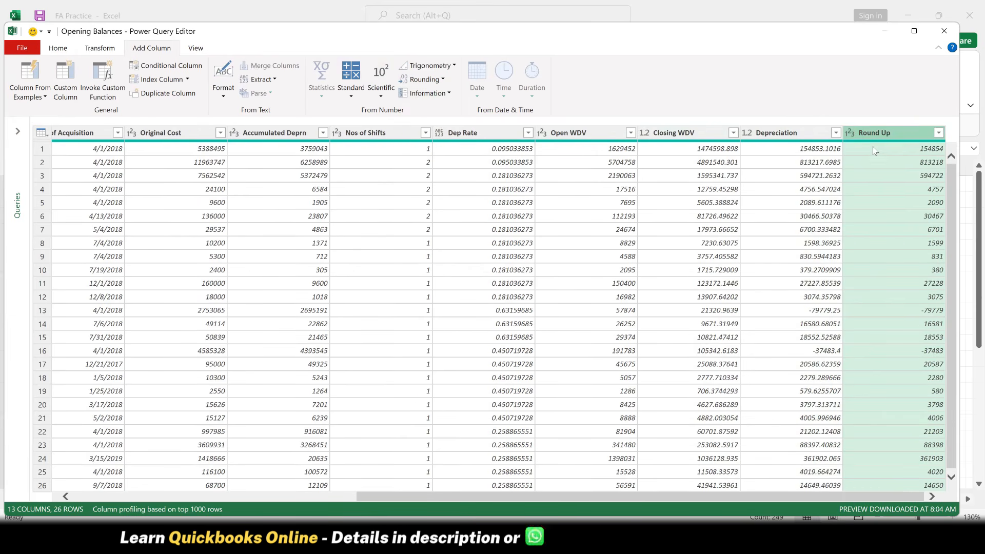
pyautogui.rightClick(906, 131)
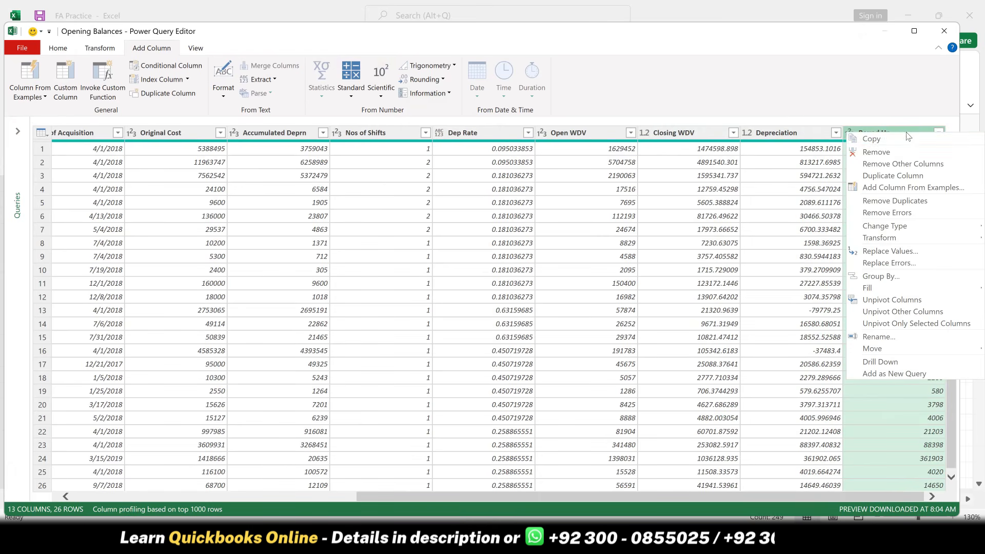
pyautogui.click(876, 152)
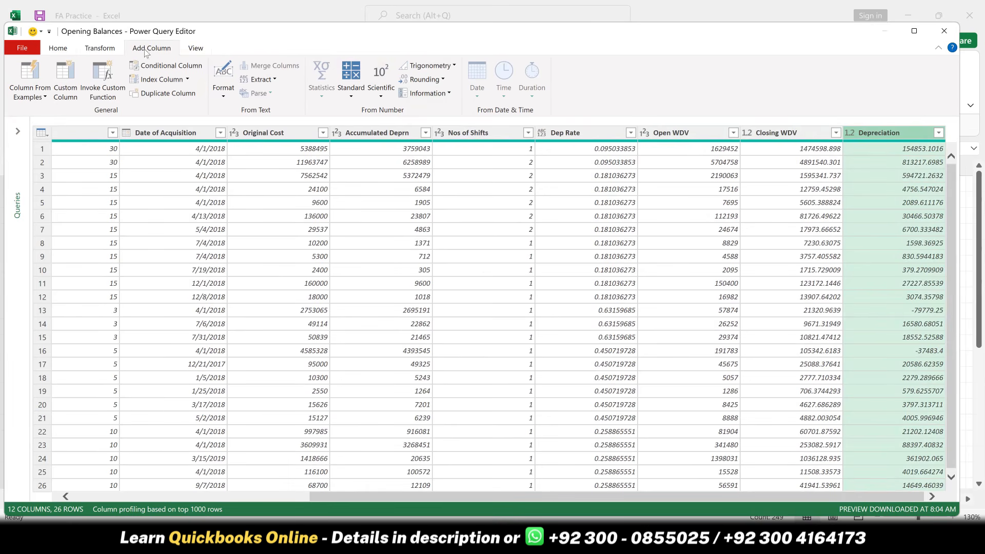
# Round up the values of the existing Depreciation and Closing WDV columns in place.
pyautogui.click(101, 48)
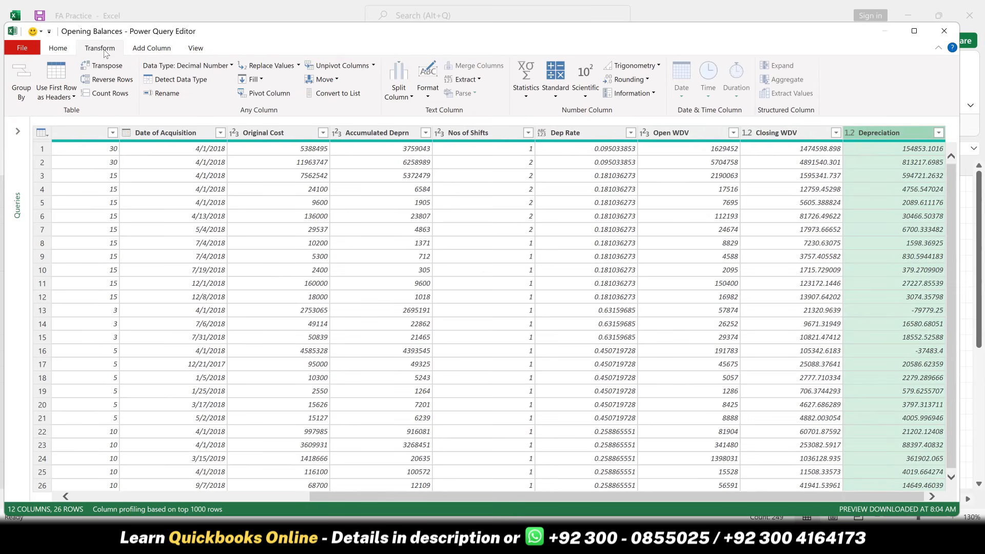
pyautogui.click(636, 81)
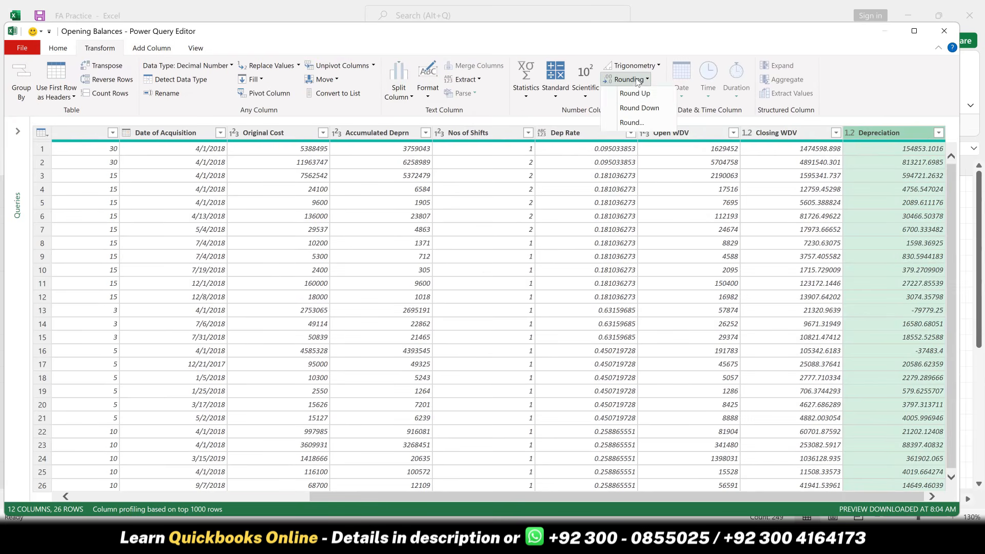
pyautogui.click(645, 94)
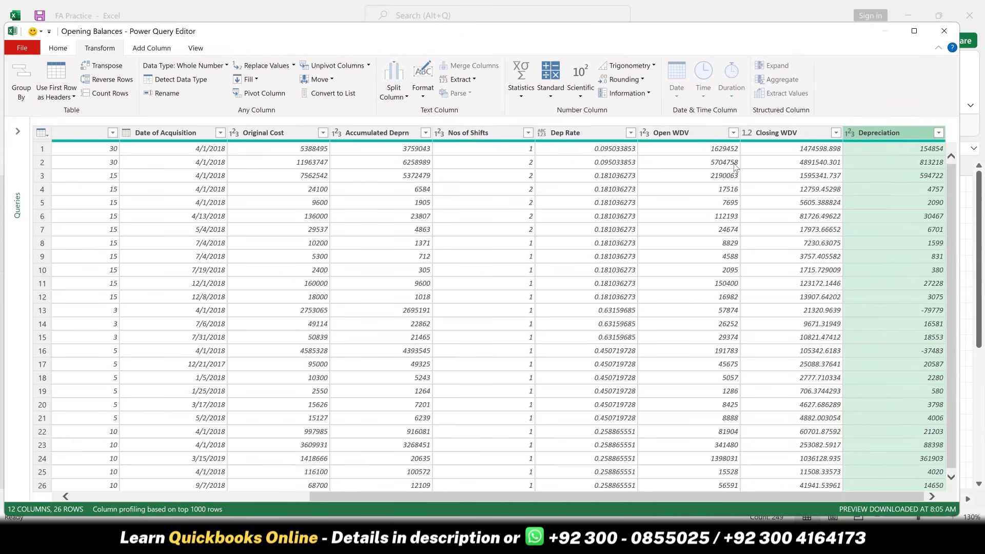
pyautogui.click(790, 134)
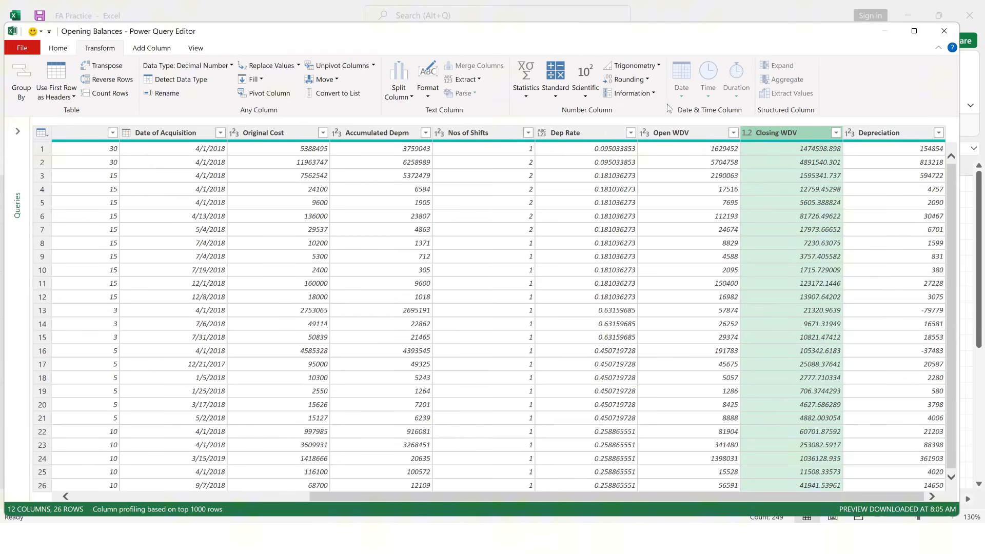
pyautogui.click(639, 82)
pyautogui.click(635, 93)
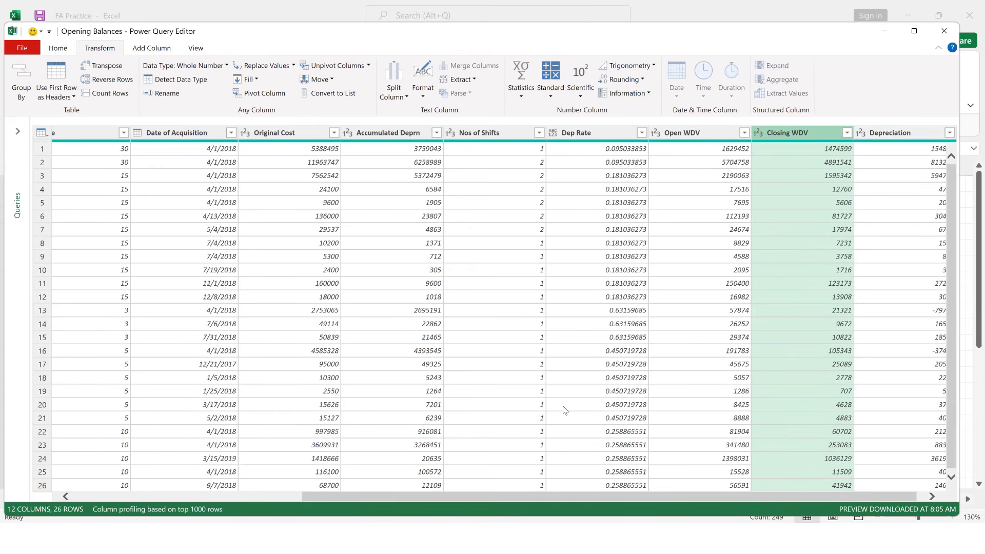
# Close the query editor and load the Opening Balances query to the workbook as a connection only.
pyautogui.moveTo(677, 499); pyautogui.dragTo(275, 510)
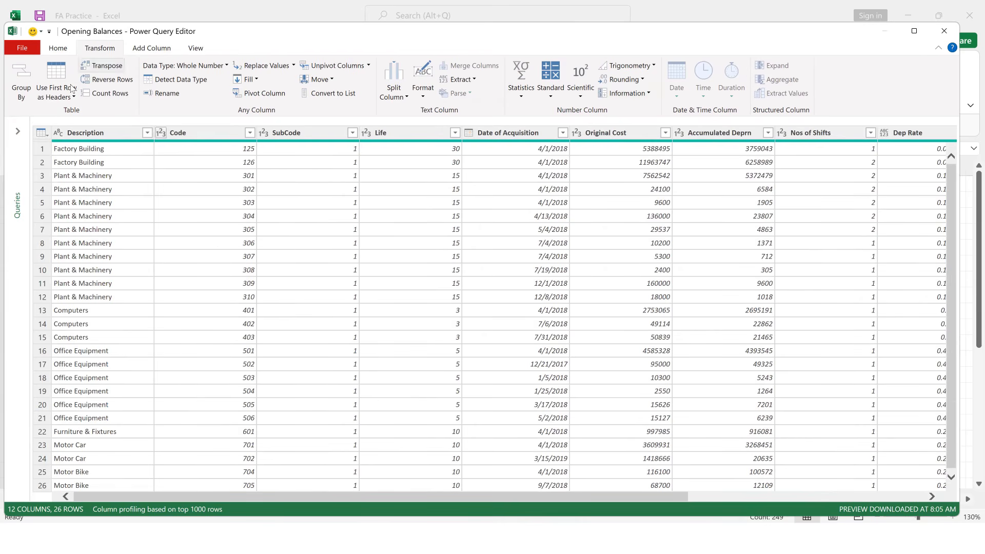
pyautogui.click(30, 50)
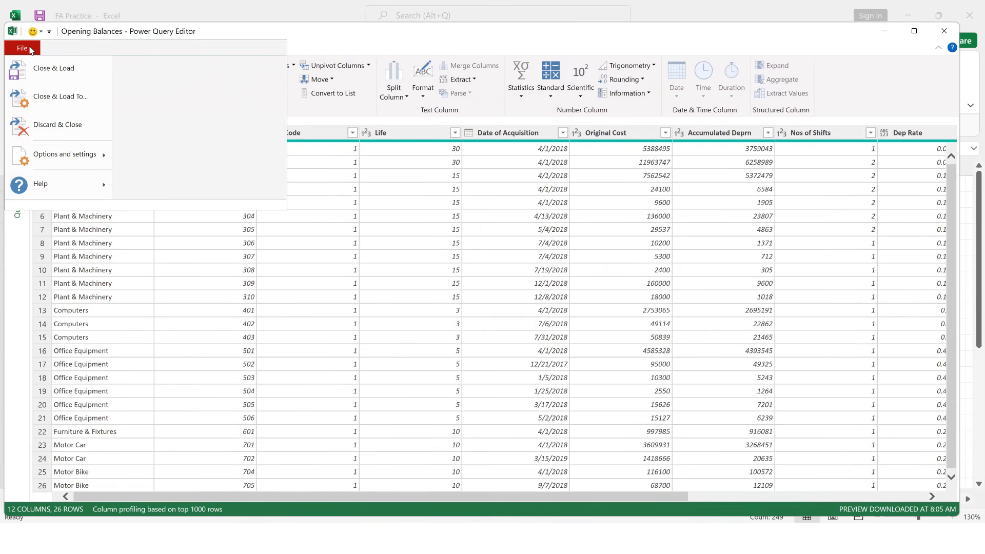
pyautogui.click(67, 101)
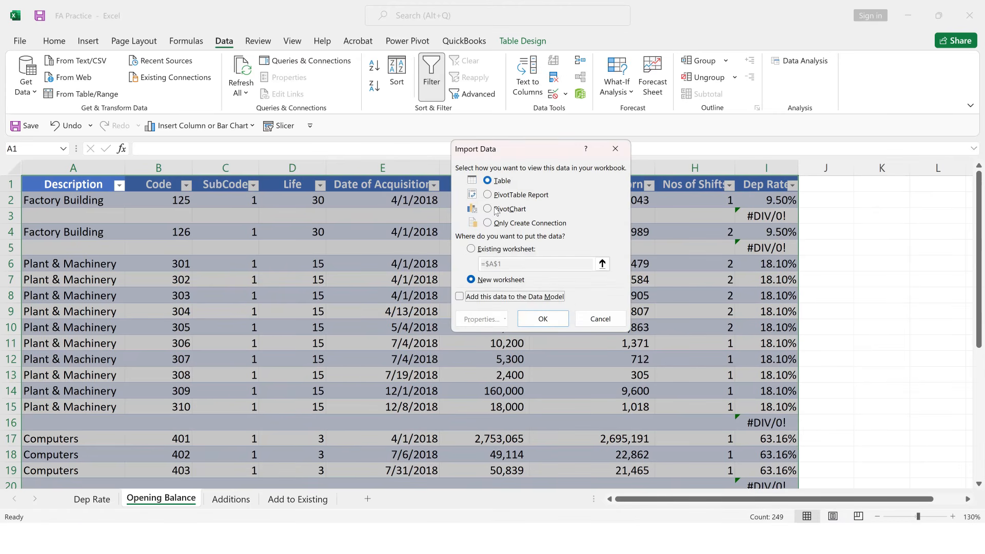
pyautogui.click(487, 223)
pyautogui.click(554, 322)
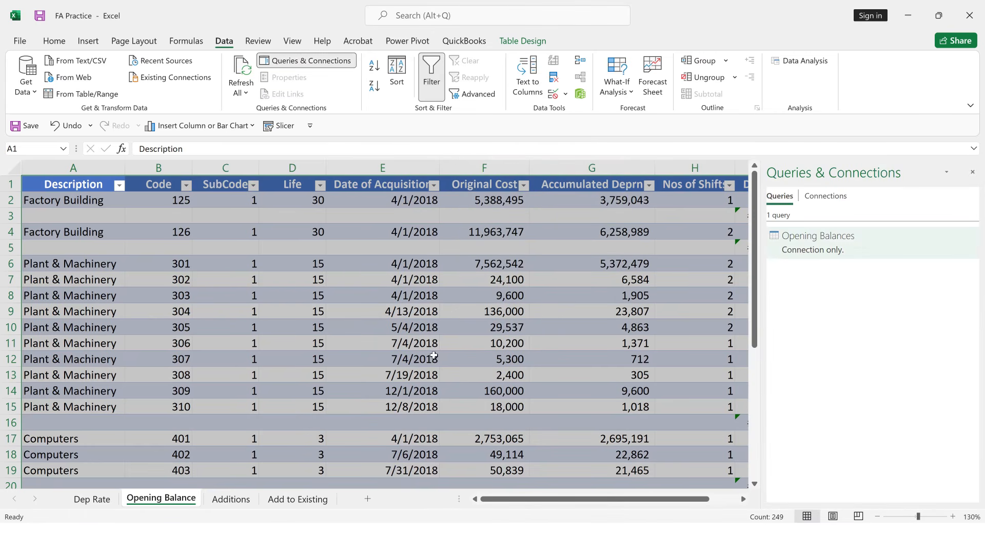
# Switch to the Additions worksheet.
pyautogui.doubleClick(819, 259)
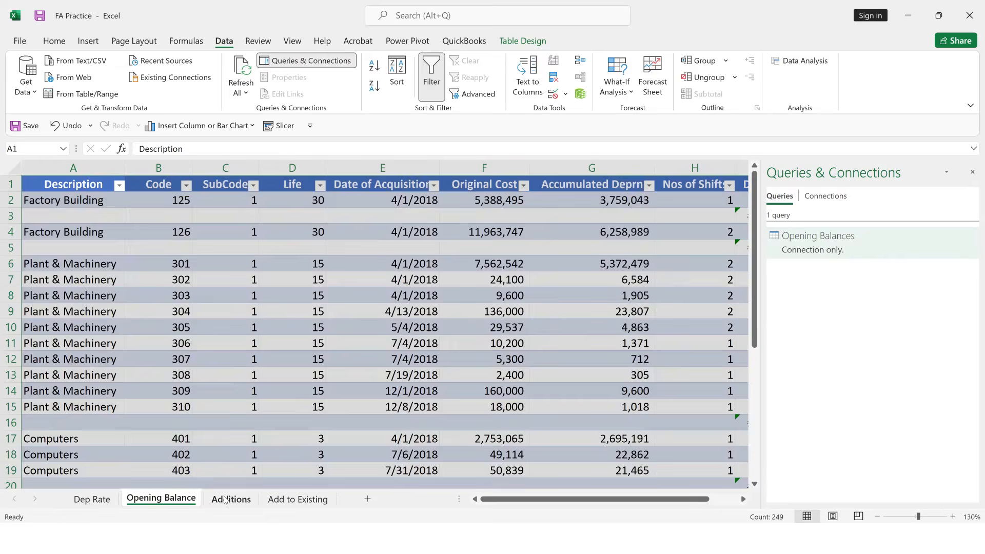
pyautogui.click(229, 499)
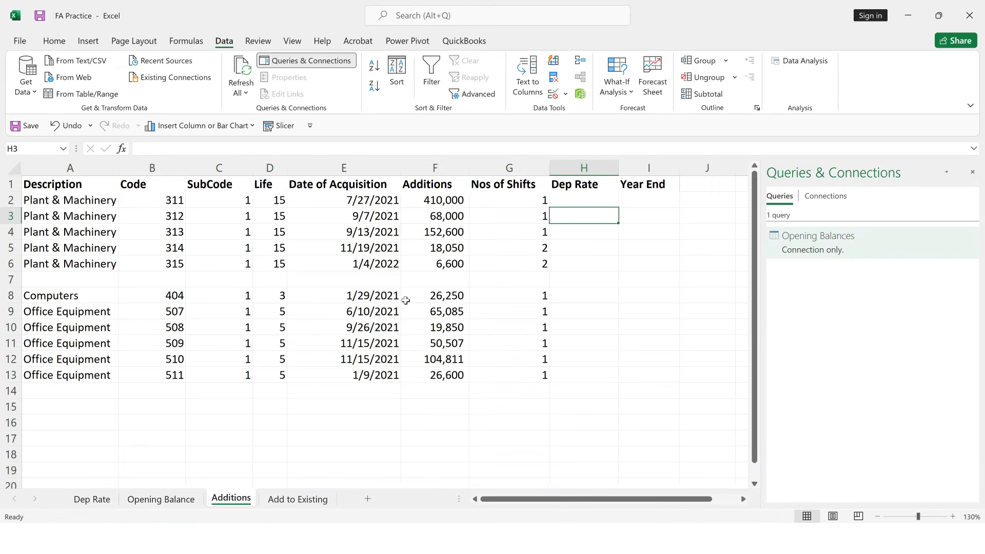
# Examine the first addition's entries across row 2, from its description to its date of acquisition, amount and shifts.
pyautogui.click(572, 202)
pyautogui.press('Left')
pyautogui.press('Left')
pyautogui.press('Left')
pyautogui.press('Left')
pyautogui.press('Left')
pyautogui.press('Left')
pyautogui.press('Left')
pyautogui.press('Right')
pyautogui.press('Right')
pyautogui.press('Right')
pyautogui.press('Right')
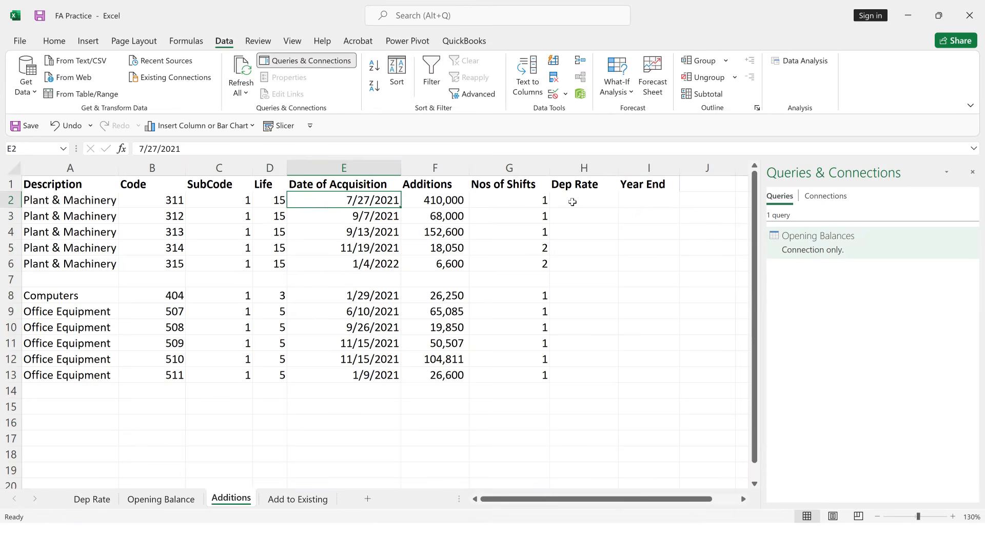
pyautogui.press('Right')
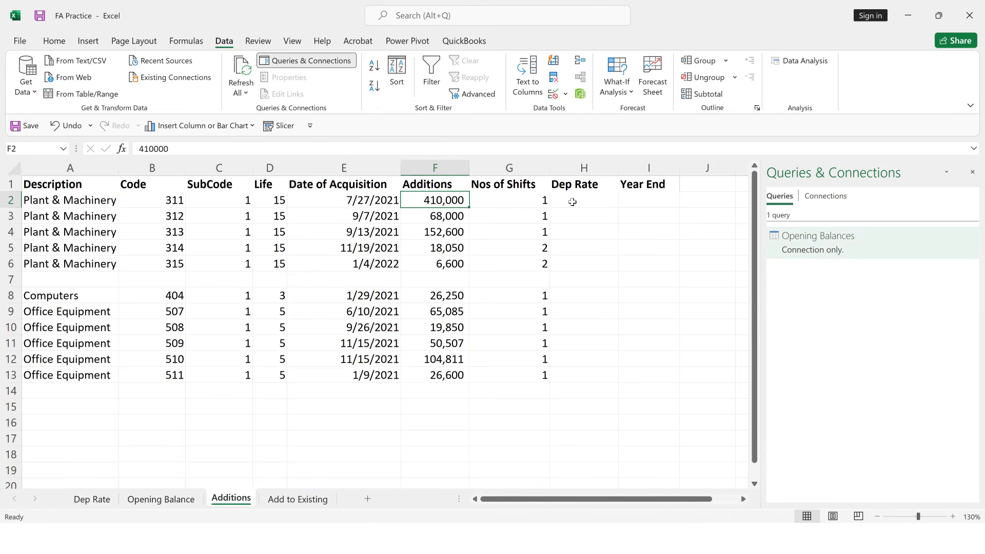
pyautogui.press('Right')
pyautogui.press('Right')
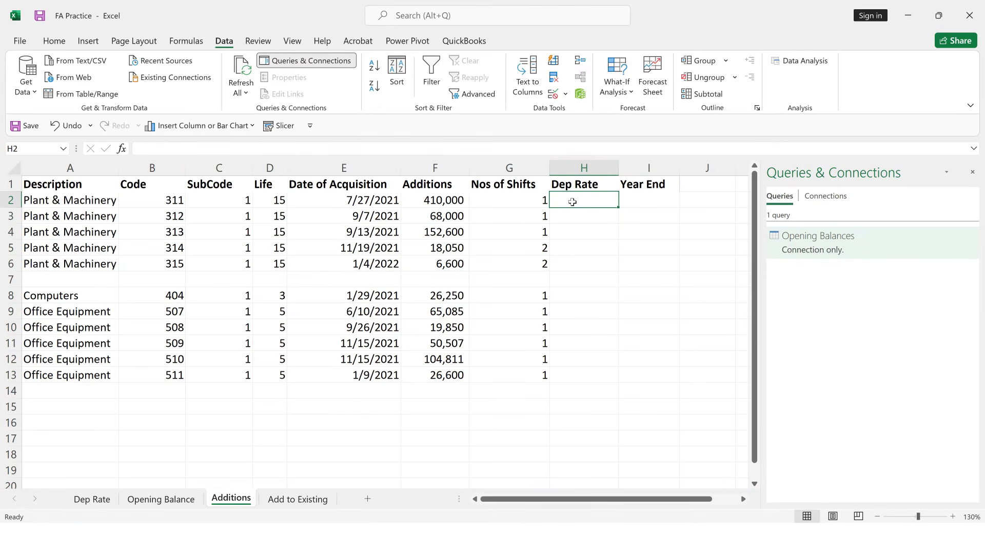
# Enter the Dep Rate formula =1-(5/100)^(1/D2) in cell H2 for the first addition.
pyautogui.write('=')
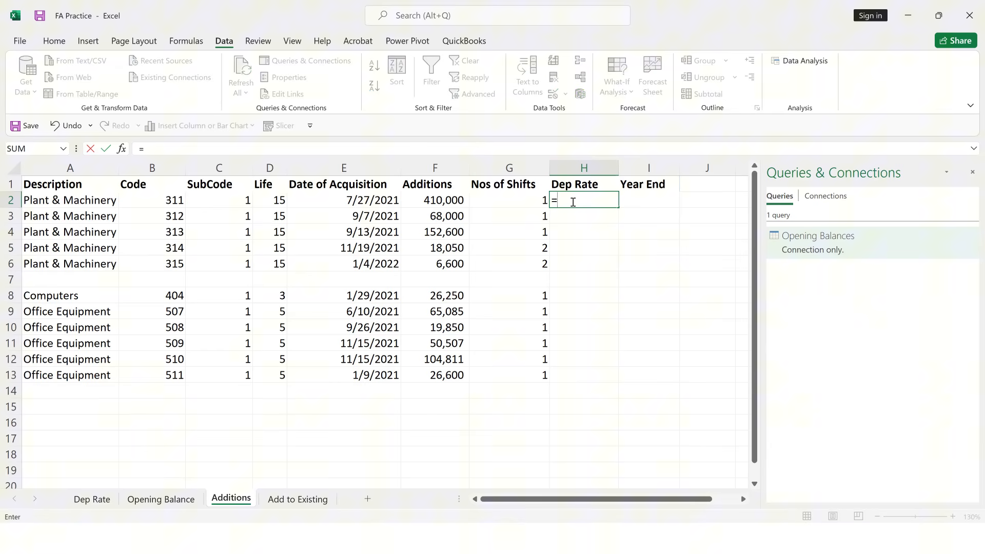
pyautogui.write('1-(5/100')
pyautogui.write(')')
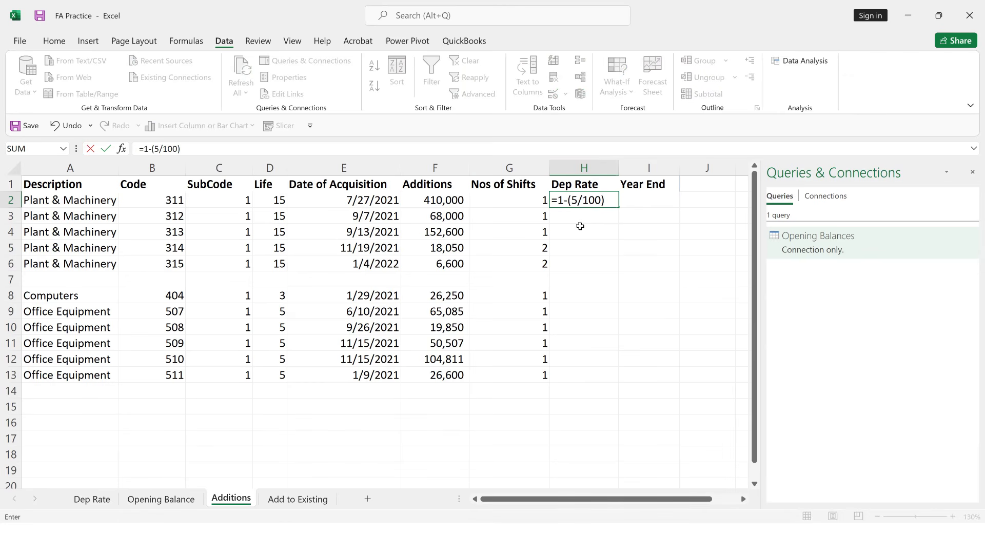
pyautogui.write('^(1/')
pyautogui.click(278, 201)
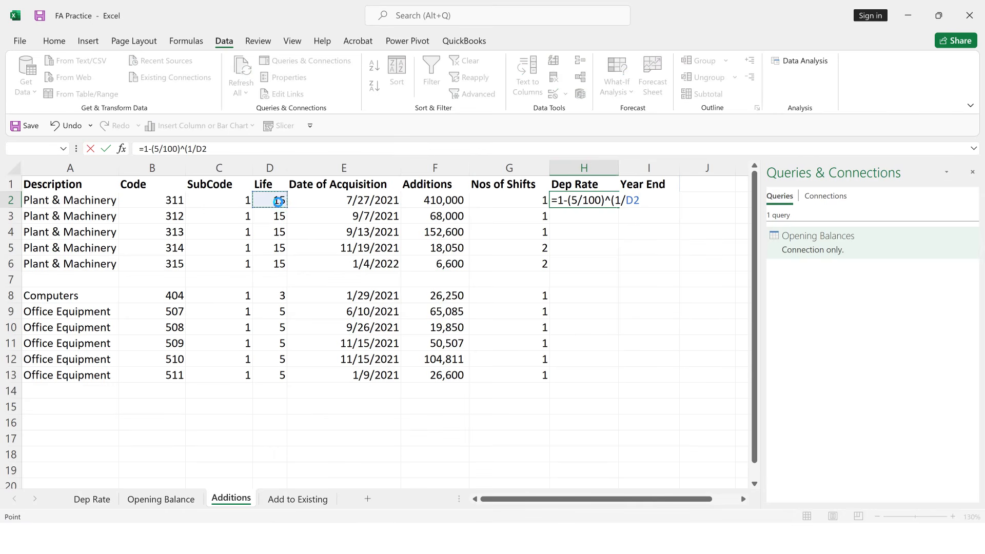
pyautogui.press('Return')
pyautogui.press('Return')
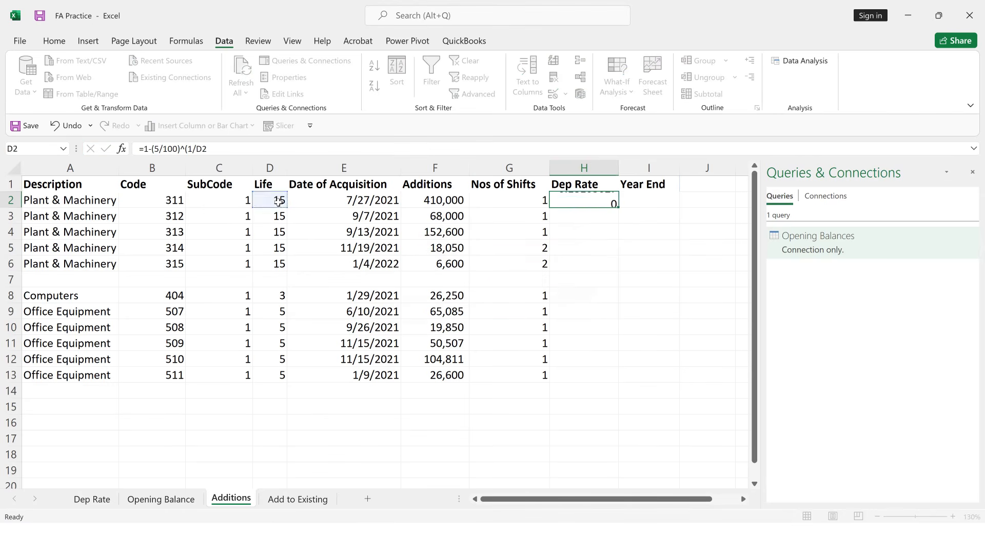
# Fill the Dep Rate formula from H2 down through H13.
pyautogui.hotkey('shift', 'Down')
pyautogui.hotkey('shift', 'Down')
pyautogui.hotkey('shift', 'Down')
pyautogui.hotkey('shift', 'Down')
pyautogui.hotkey('shift', 'Down')
pyautogui.hotkey('shift', 'Down')
pyautogui.hotkey('shift', 'Down')
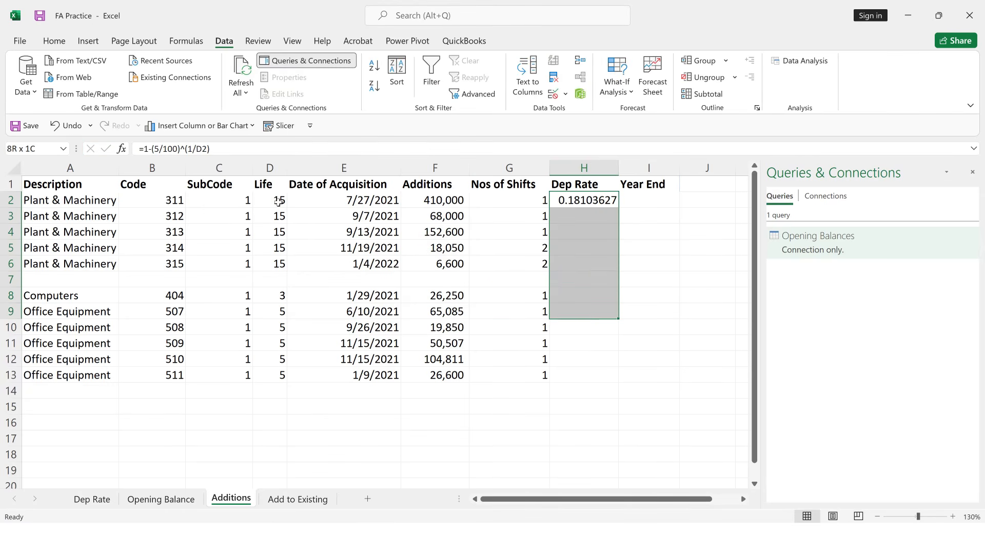
pyautogui.hotkey('shift', 'Down')
pyautogui.hotkey('shift', 'Down')
pyautogui.hotkey('shift', 'Down')
pyautogui.hotkey('shift', 'Down')
pyautogui.hotkey('shift', 'Up')
pyautogui.hotkey('shift', 'Down')
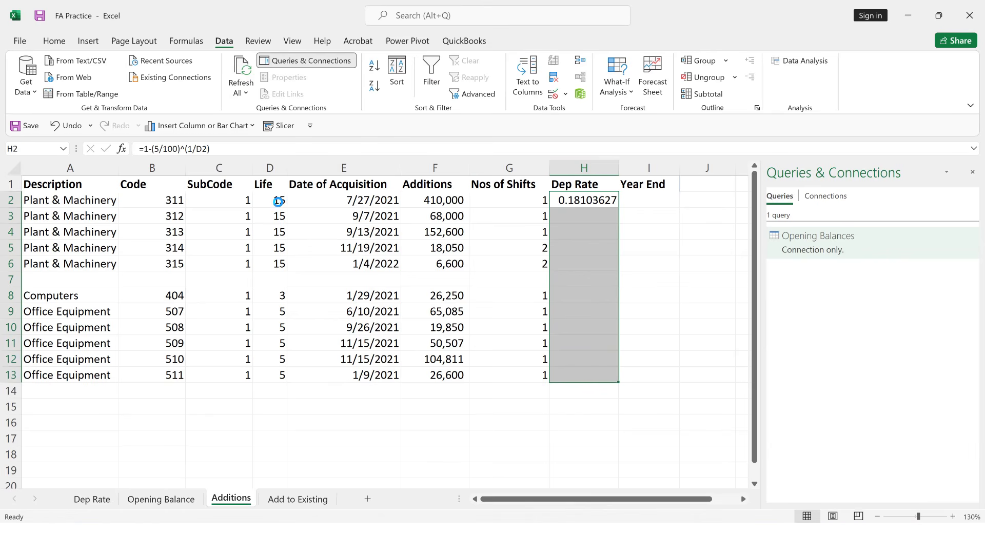
pyautogui.hotkey('ctrl', 'd')
pyautogui.press('Down')
pyautogui.press('Up')
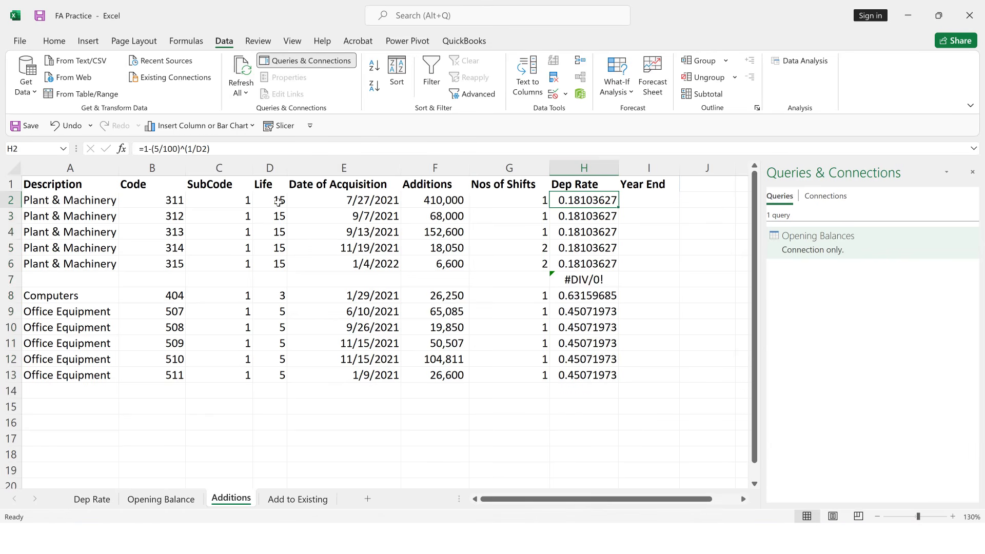
# Examine the first addition's date of acquisition, additions amount and number of shifts.
pyautogui.press('Left')
pyautogui.press('Left')
pyautogui.press('Left')
pyautogui.press('Right')
pyautogui.press('Right')
pyautogui.press('Right')
pyautogui.press('Left')
pyautogui.press('Left')
pyautogui.press('Down')
pyautogui.press('Up')
pyautogui.press('Left')
# Enter 31 Mar 2022 as the Year End date in cell I2.
pyautogui.press('Right')
pyautogui.press('Right')
pyautogui.press('Right')
pyautogui.press('Right')
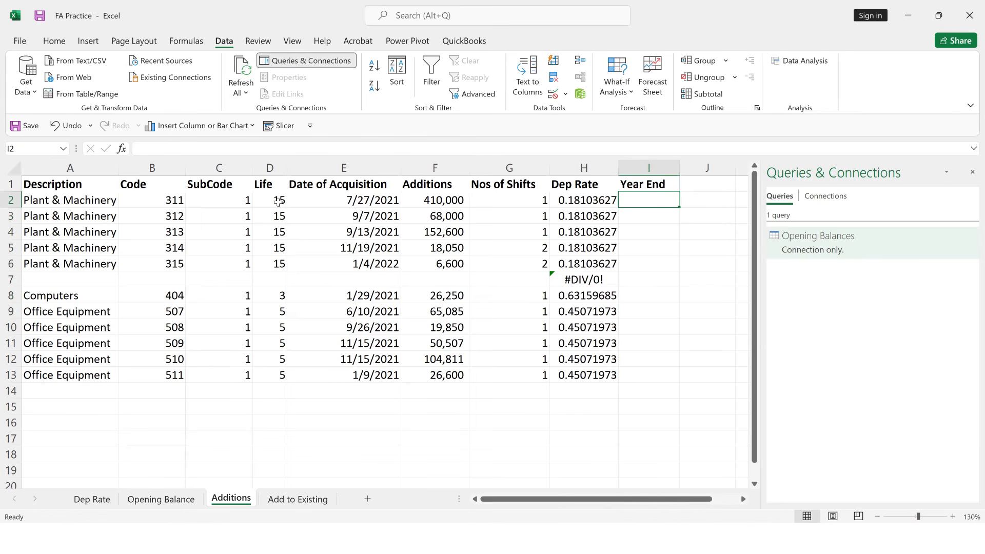
pyautogui.write('31')
pyautogui.write('M')
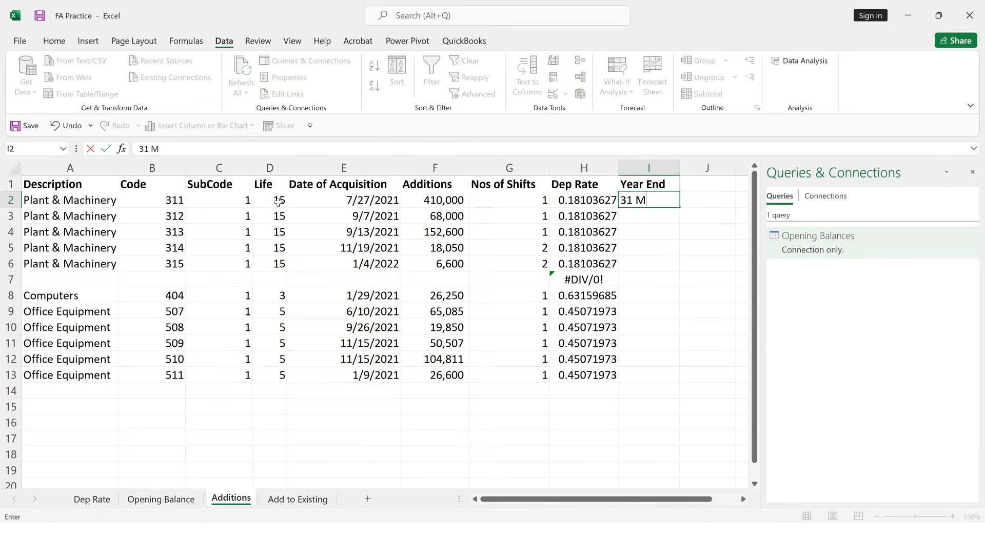
pyautogui.write('ar 29')
pyautogui.press('BackSpace')
pyautogui.write('022')
pyautogui.press('Return')
# Convert the range A1:I13 into a table with headers and apply a light green banded table style.
pyautogui.press('Up')
pyautogui.press('Up')
pyautogui.press('Left')
pyautogui.press('Left')
pyautogui.press('Left')
pyautogui.press('Left')
pyautogui.press('Left')
pyautogui.press('Left')
pyautogui.press('Left')
pyautogui.press('Left')
pyautogui.hotkey('ctrl', 'shift', 'Right')
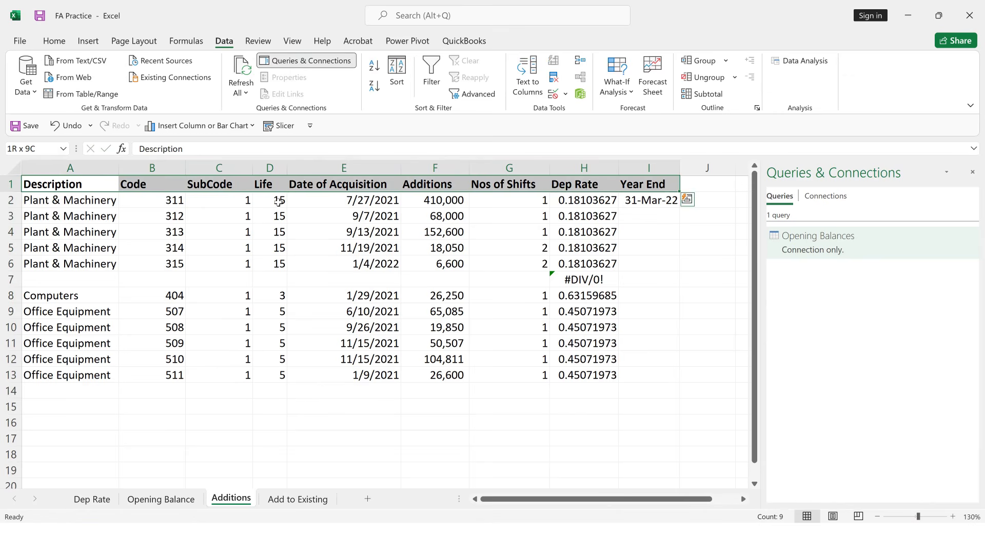
pyautogui.hotkey('shift', 'Down')
pyautogui.hotkey('shift', 'Down')
pyautogui.hotkey('shift', 'Down')
pyautogui.hotkey('shift', 'Down')
pyautogui.hotkey('shift', 'Down')
pyautogui.hotkey('shift', 'Down')
pyautogui.hotkey('shift', 'Down')
pyautogui.hotkey('shift', 'Down')
pyautogui.hotkey('shift', 'Down')
pyautogui.hotkey('shift', 'Down')
pyautogui.hotkey('shift', 'Down')
pyautogui.hotkey('shift', 'Down')
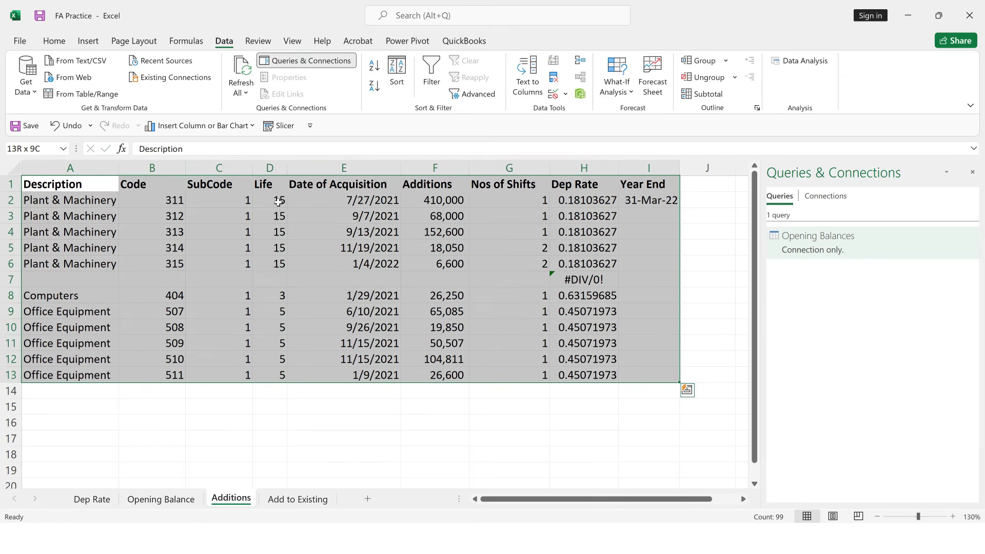
pyautogui.hotkey('ctrl', 't')
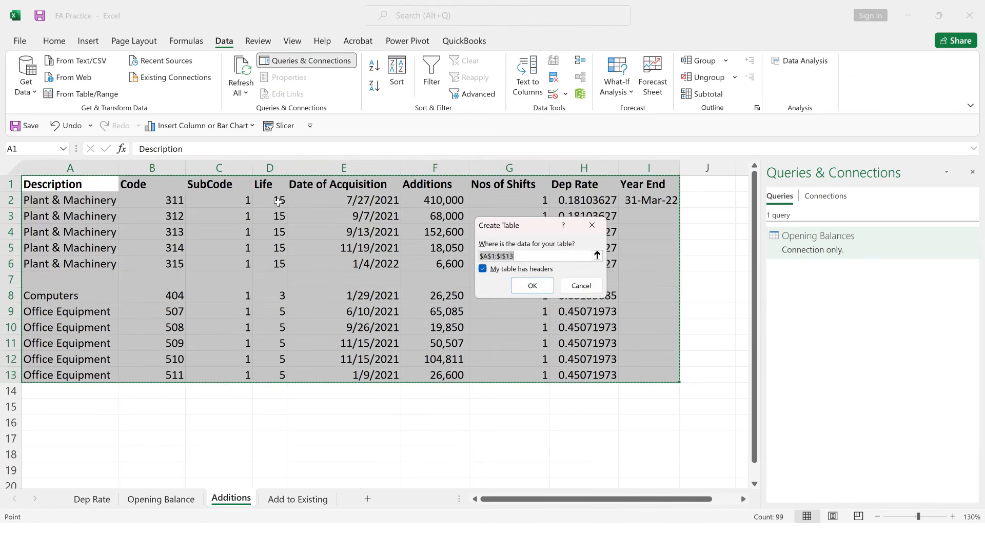
pyautogui.click(533, 287)
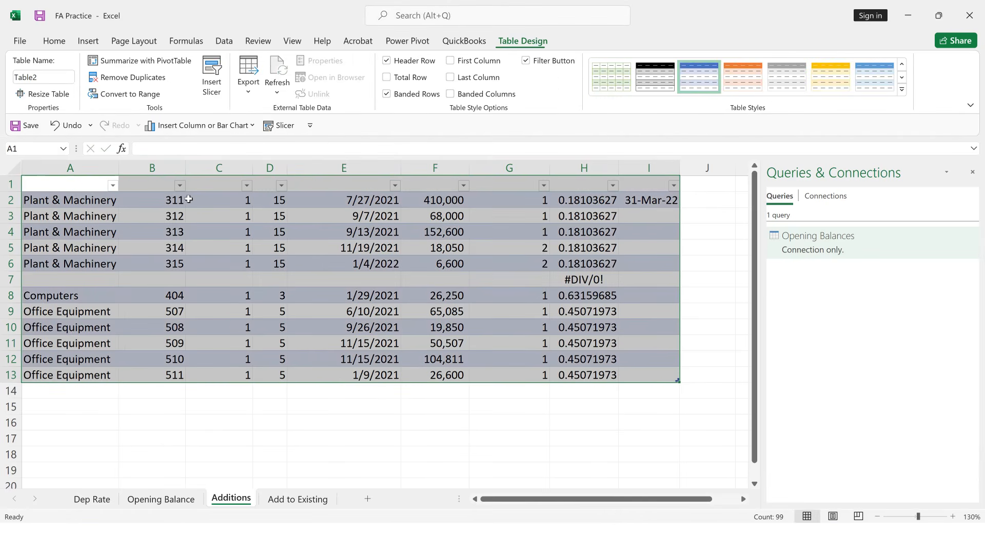
pyautogui.click(613, 91)
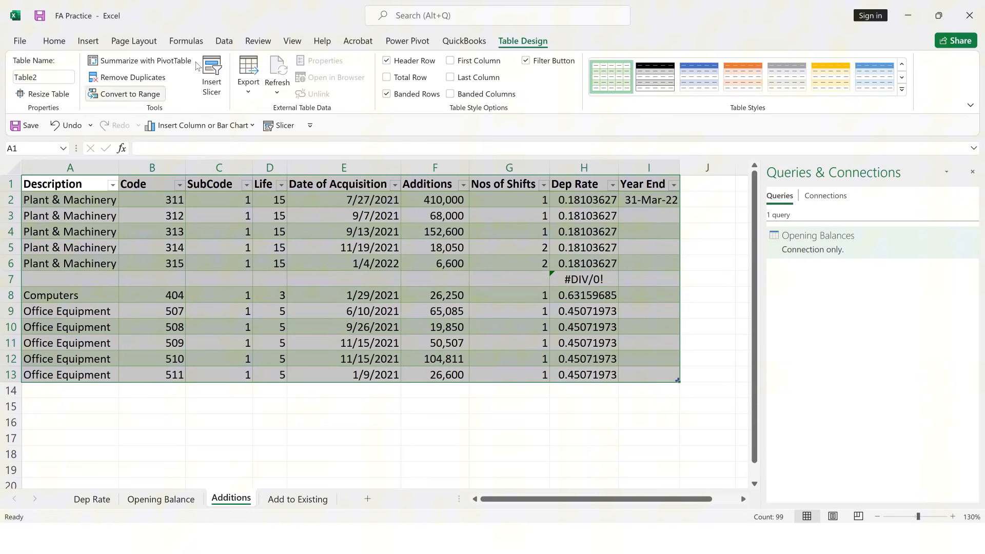
# Load the additions table into the Power Query Editor and expand the list of queries.
pyautogui.click(223, 40)
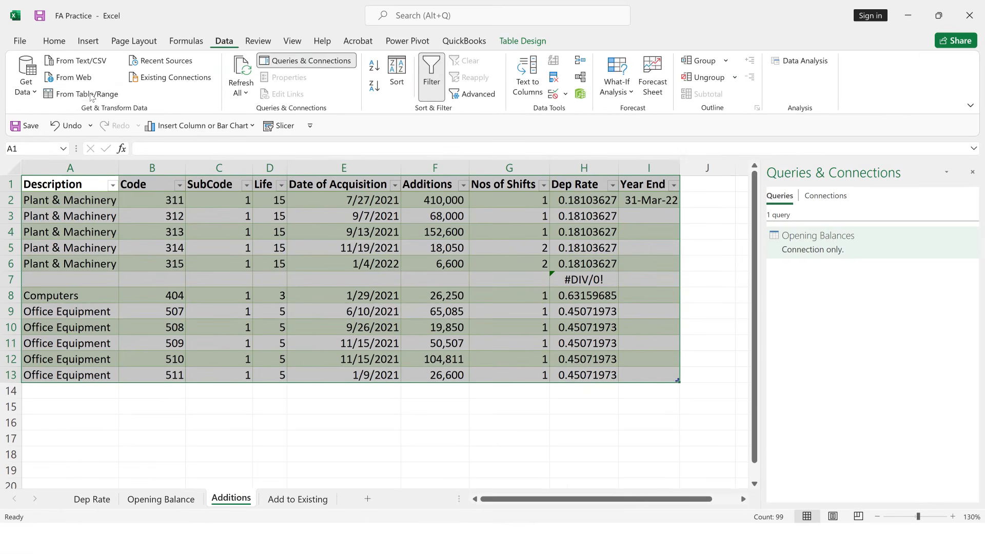
pyautogui.click(91, 95)
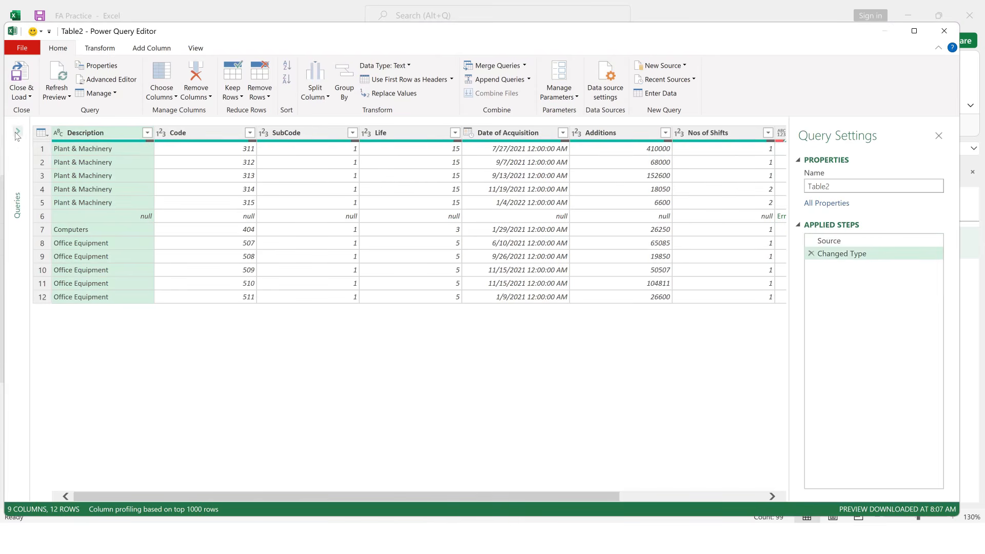
pyautogui.click(16, 132)
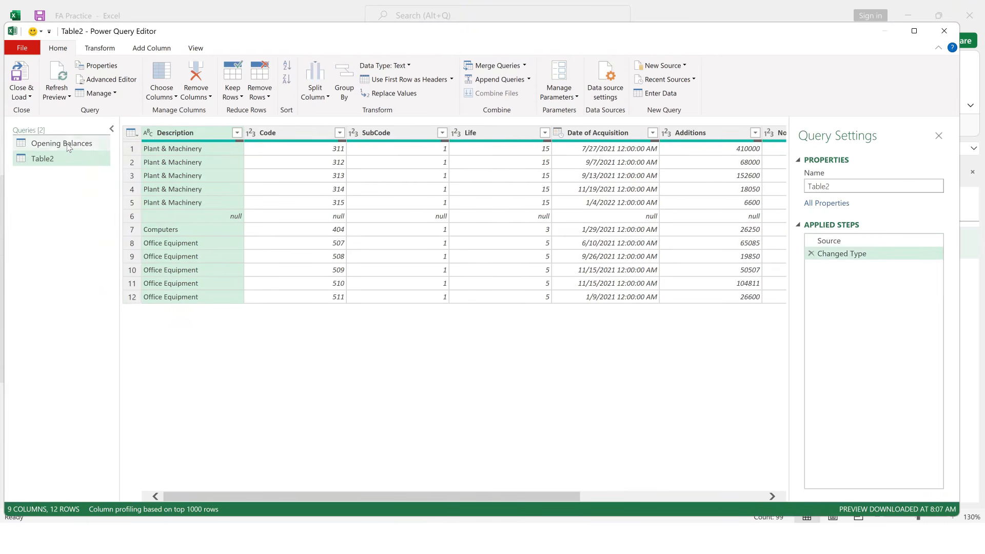
pyautogui.click(52, 159)
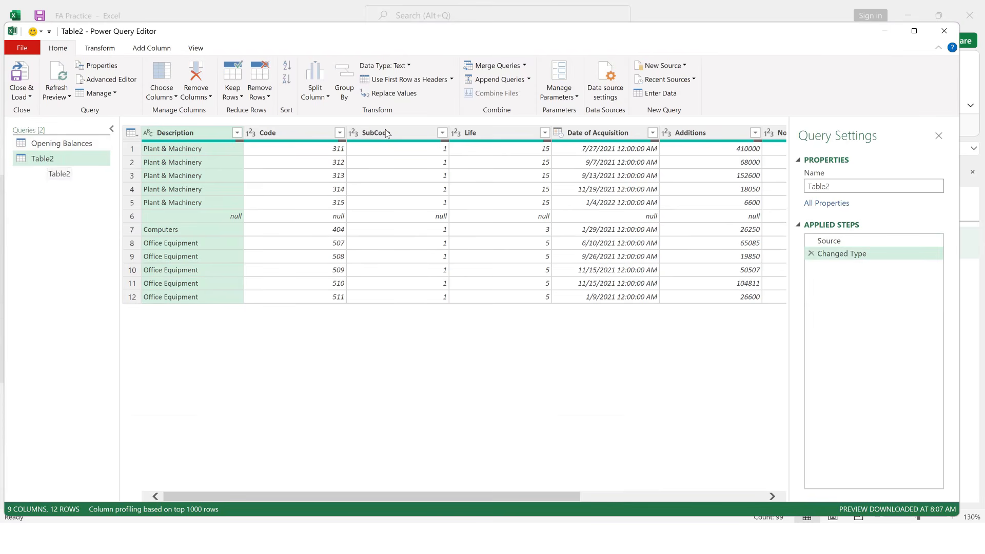
# Rename the new query as Additions and hide the queries list and query settings to widen the data preview.
pyautogui.click(821, 186)
pyautogui.doubleClick(826, 187)
pyautogui.write('Ad')
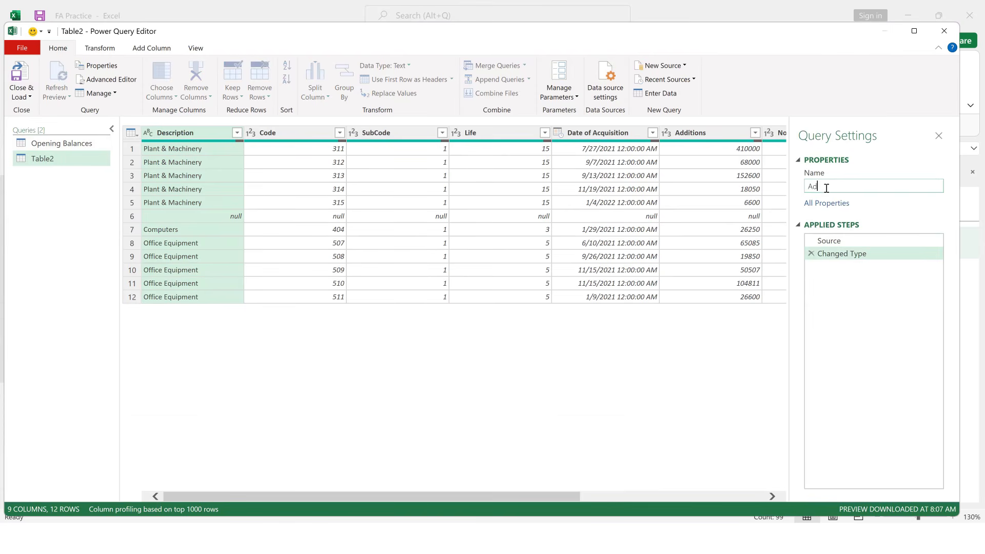
pyautogui.write('ditions')
pyautogui.press('Return')
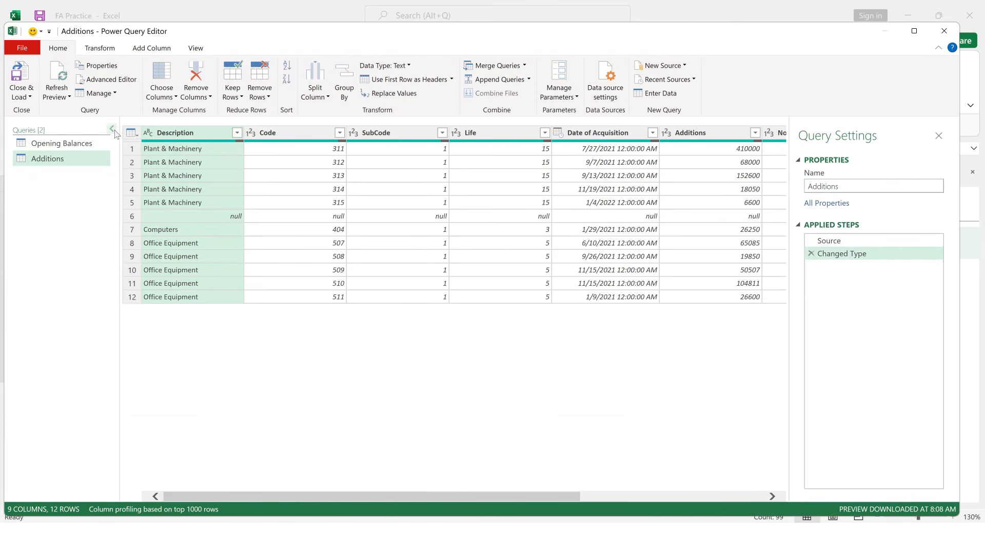
pyautogui.click(113, 131)
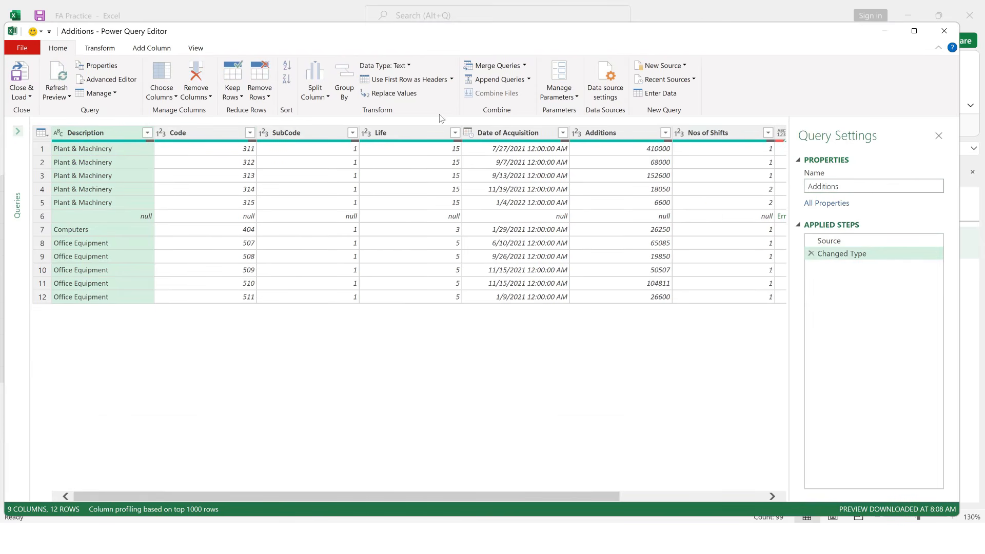
pyautogui.click(938, 137)
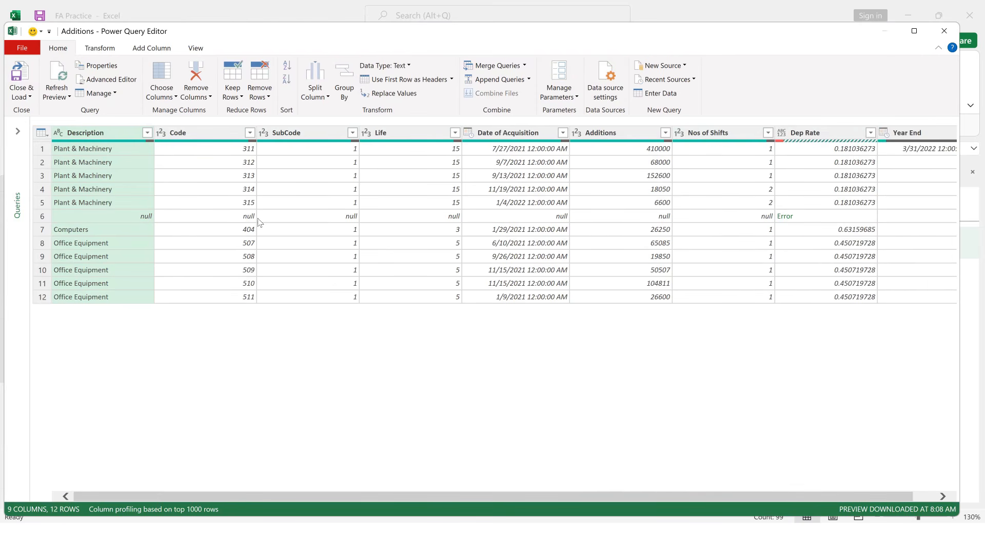
# Filter the null row out of the Additions query using the Description column.
pyautogui.click(147, 133)
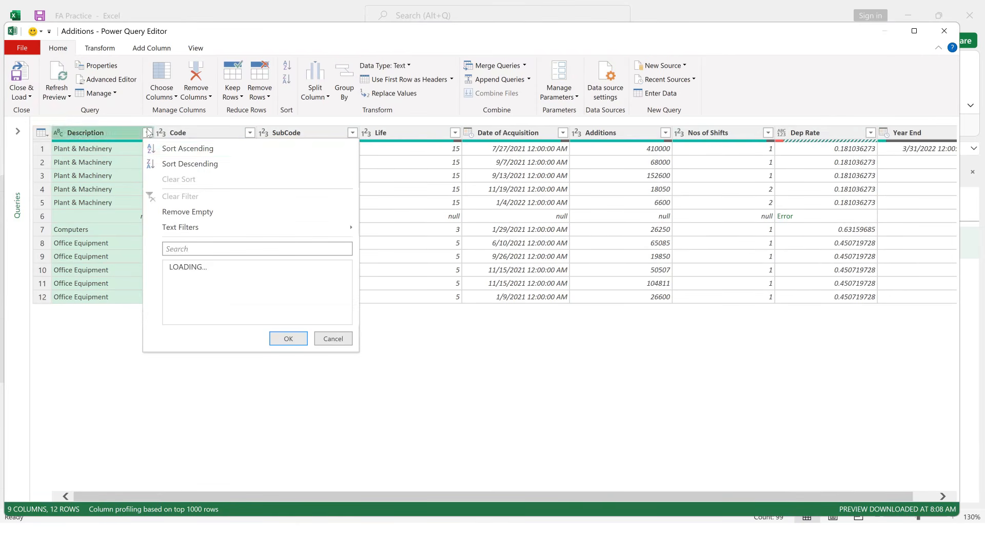
pyautogui.click(173, 280)
pyautogui.click(278, 334)
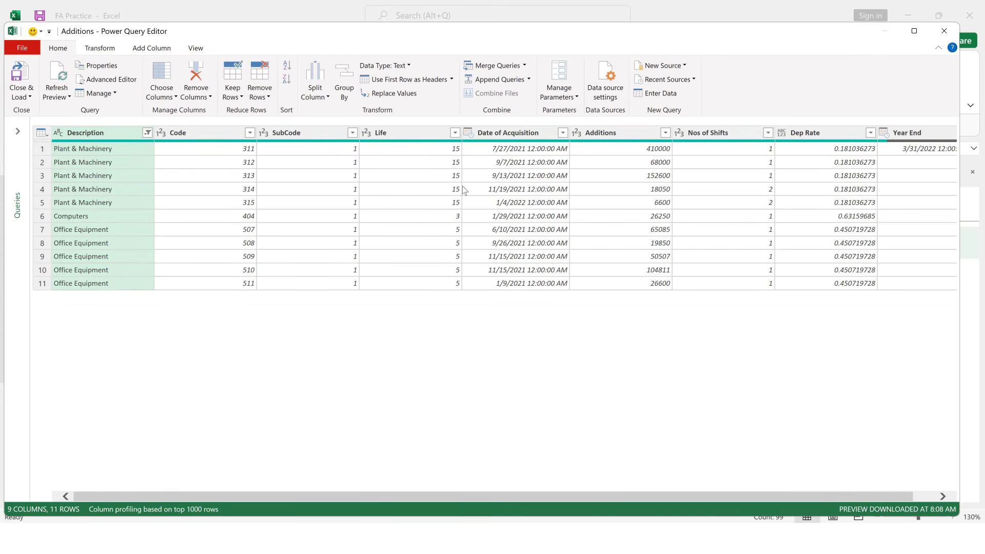
# Set the data type of the Date of Acquisition and Year End columns to Date.
pyautogui.click(466, 135)
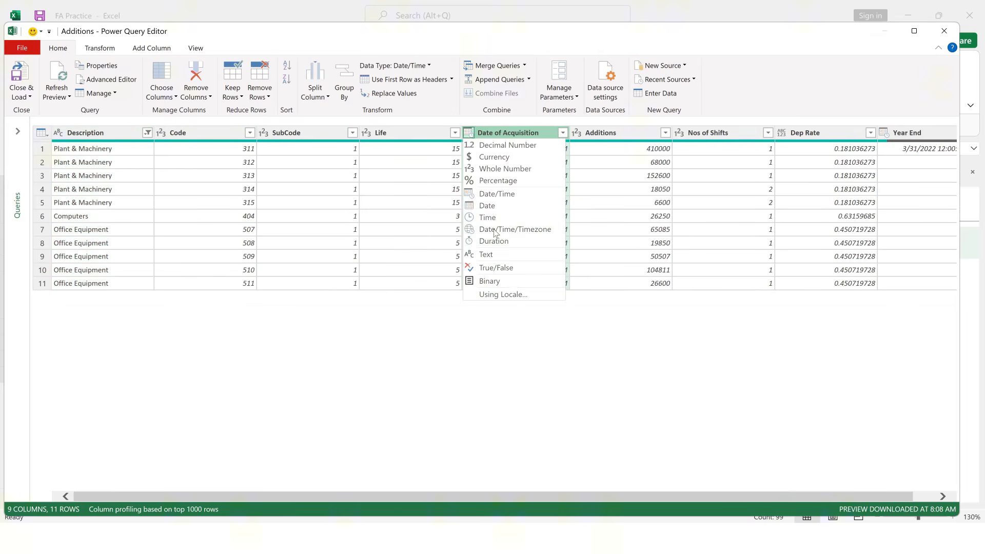
pyautogui.click(487, 205)
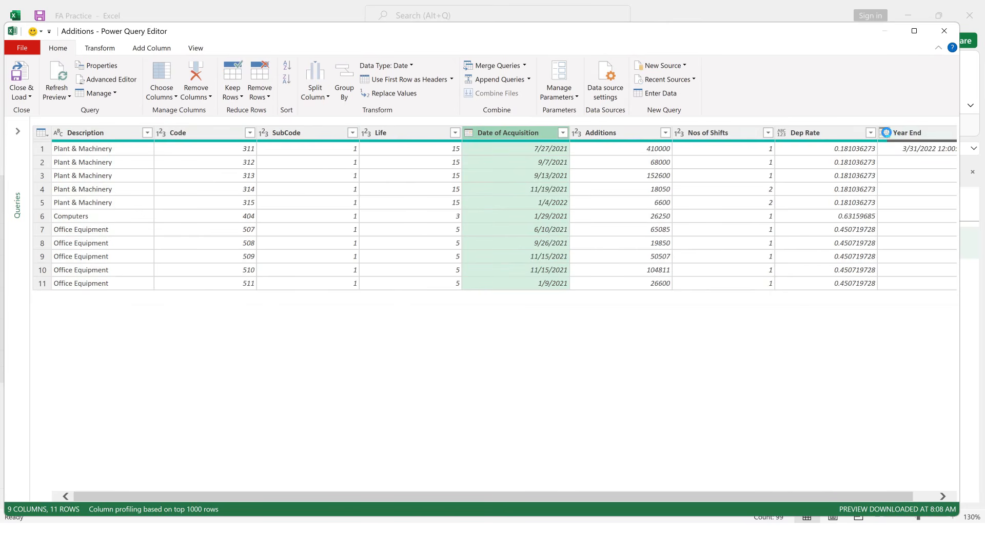
pyautogui.click(893, 133)
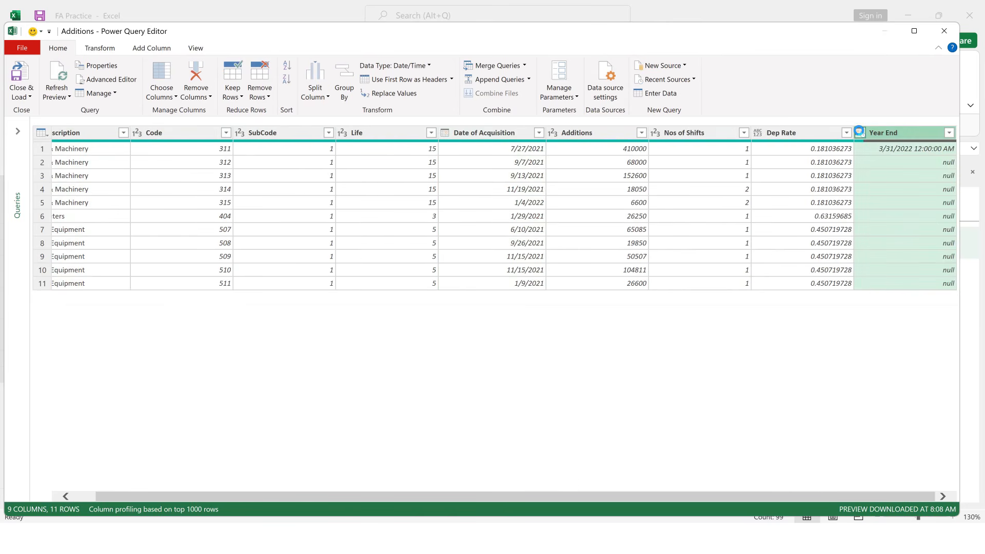
pyautogui.click(859, 132)
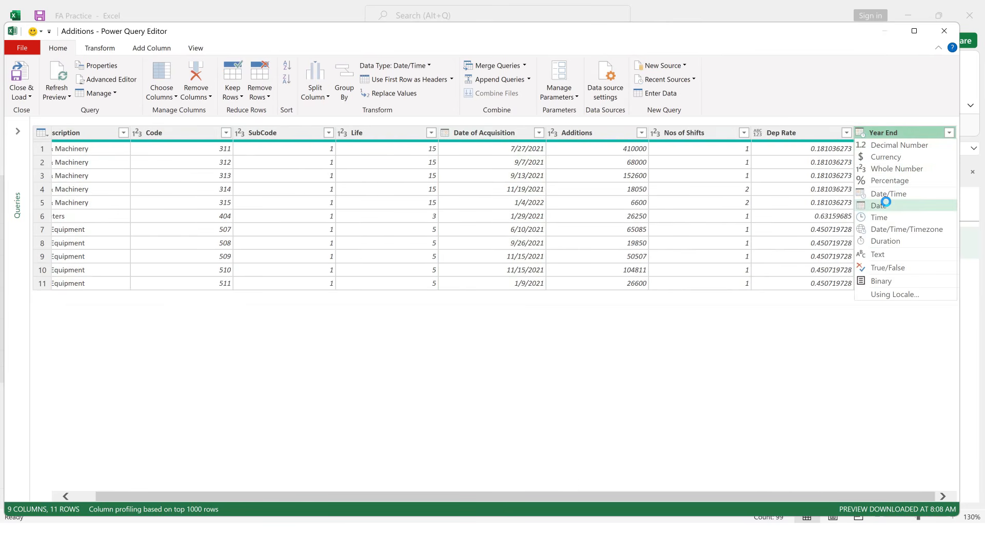
pyautogui.click(878, 206)
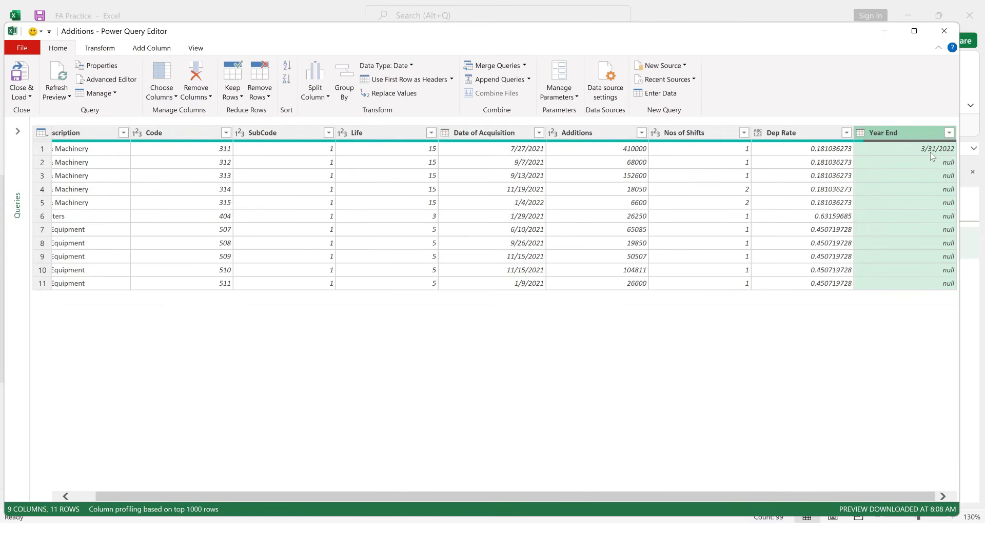
# Fill the Year End date down through all rows of the Additions query.
pyautogui.rightClick(911, 138)
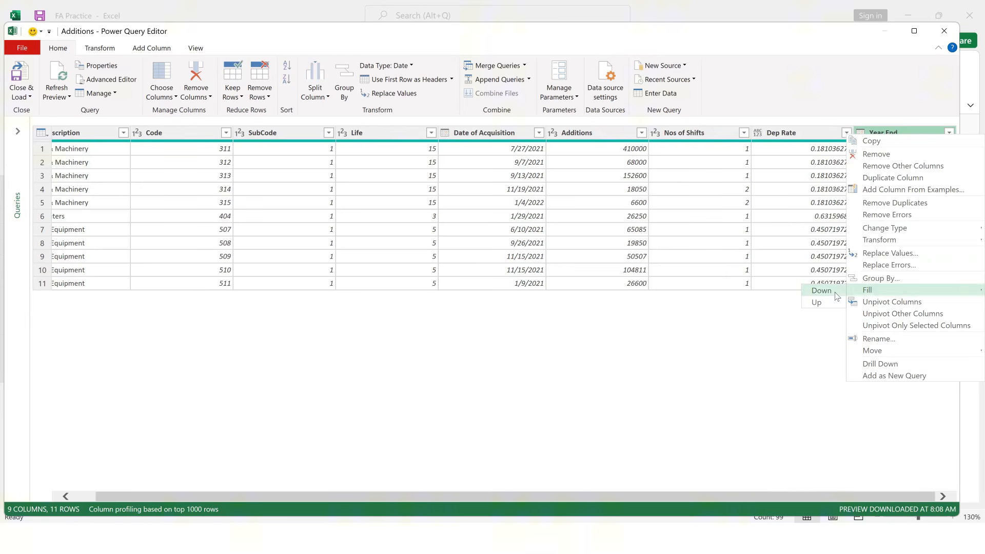
pyautogui.click(834, 291)
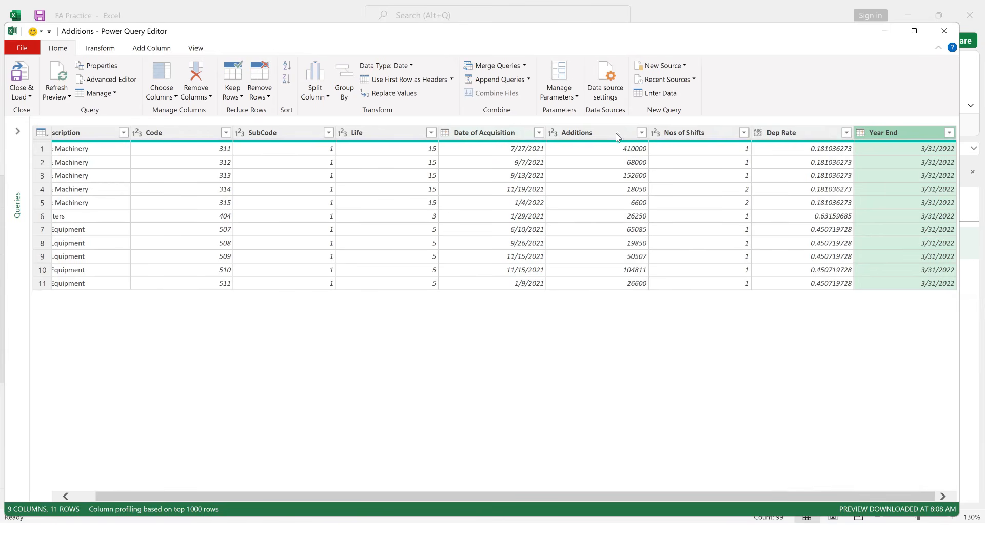
# Add a column to the Additions query that subtracts the Date of Acquisition from the Year End date in days.
pyautogui.keyDown('ctrl'); pyautogui.click(504, 132); pyautogui.keyUp('ctrl')
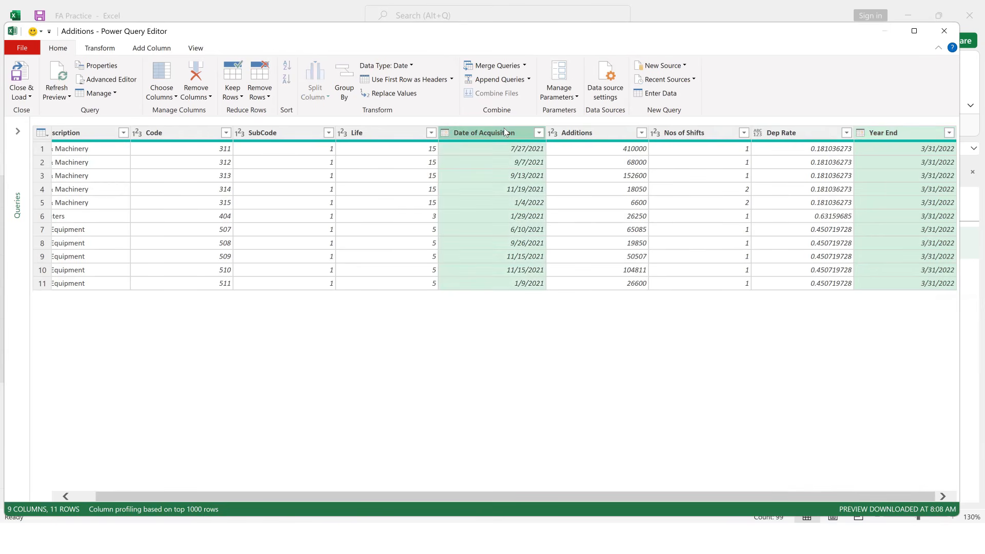
pyautogui.click(161, 50)
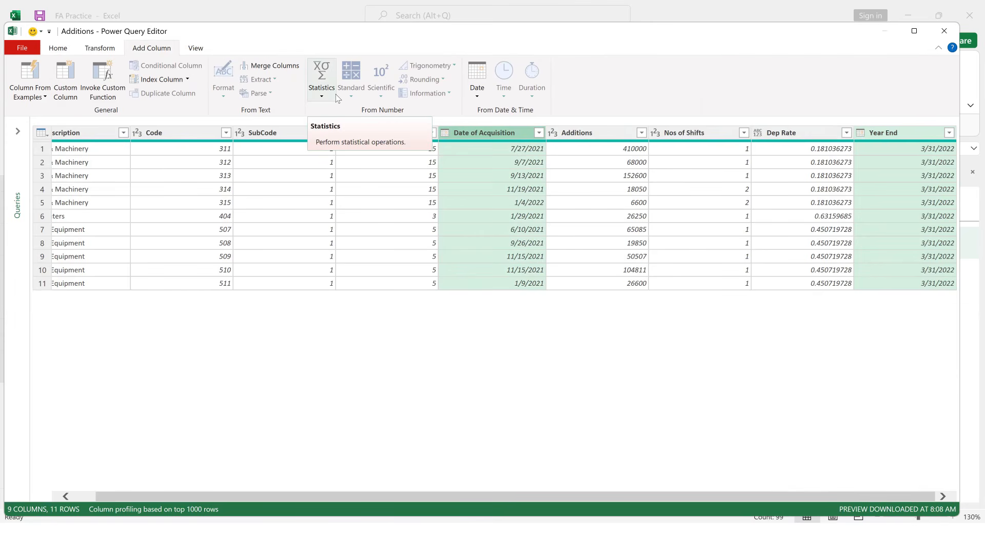
pyautogui.click(477, 95)
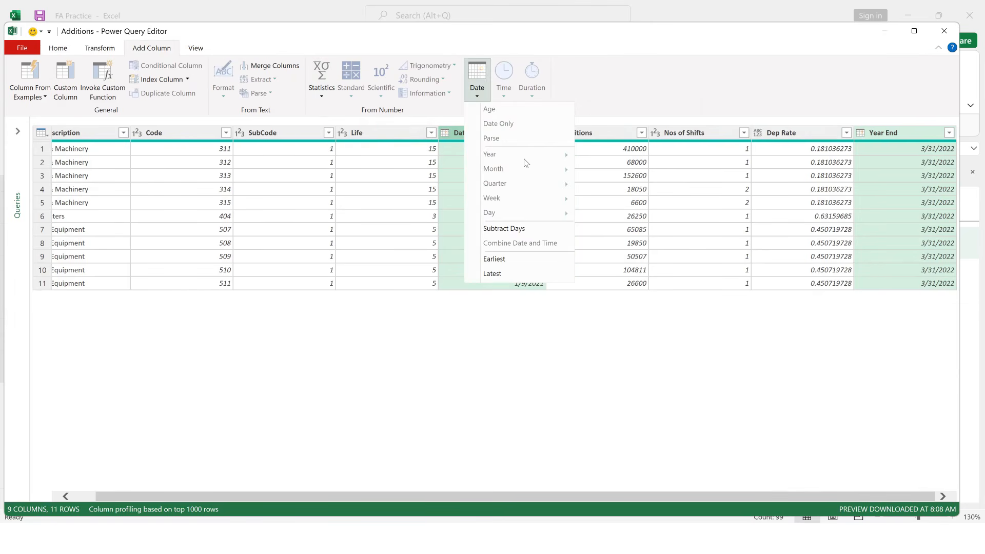
pyautogui.click(505, 229)
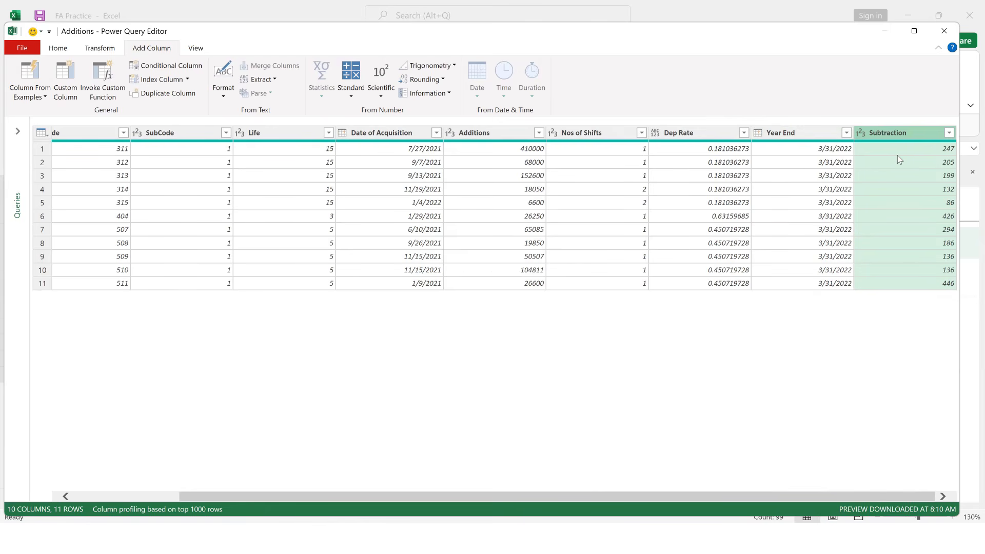
# Add 1 to every value in the Subtraction column.
pyautogui.click(98, 50)
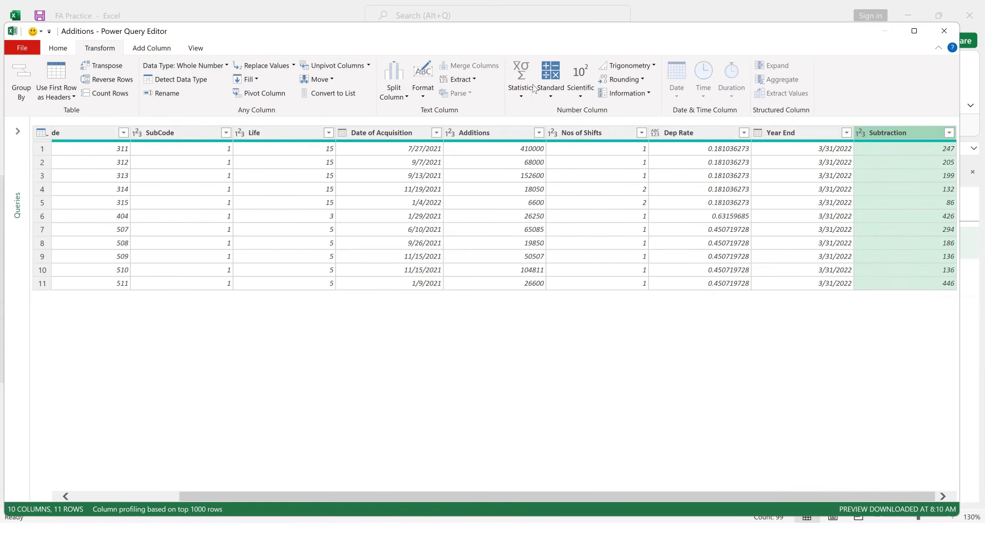
pyautogui.click(550, 92)
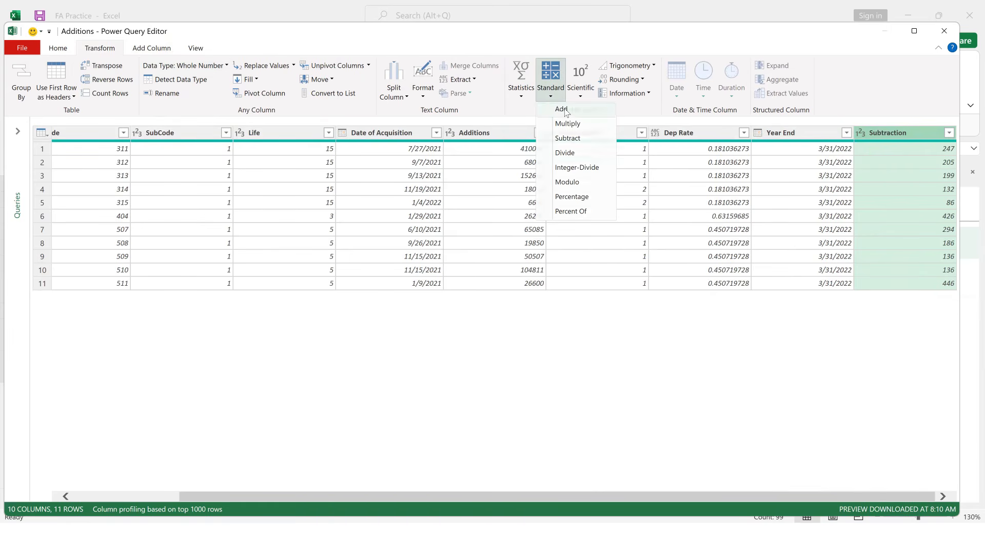
pyautogui.click(566, 112)
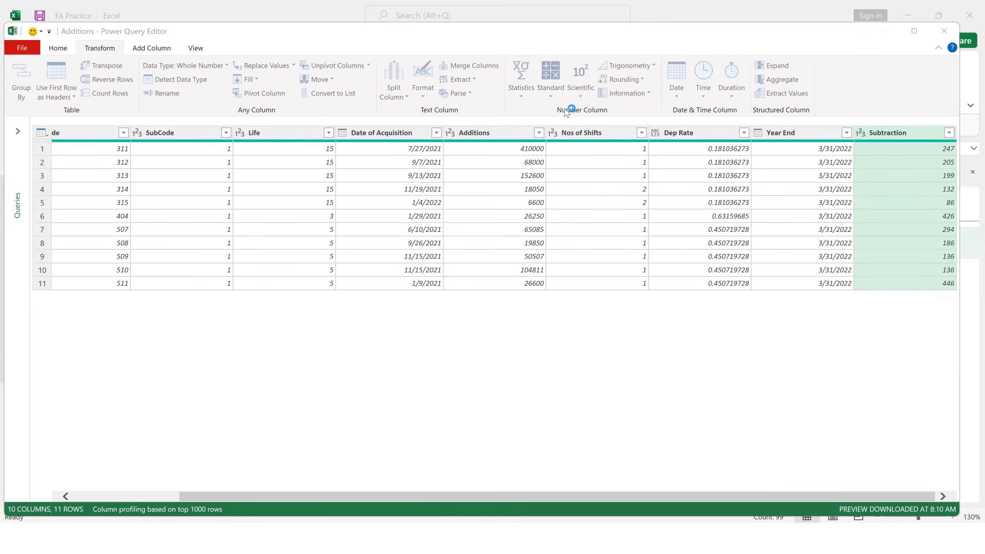
pyautogui.write('1')
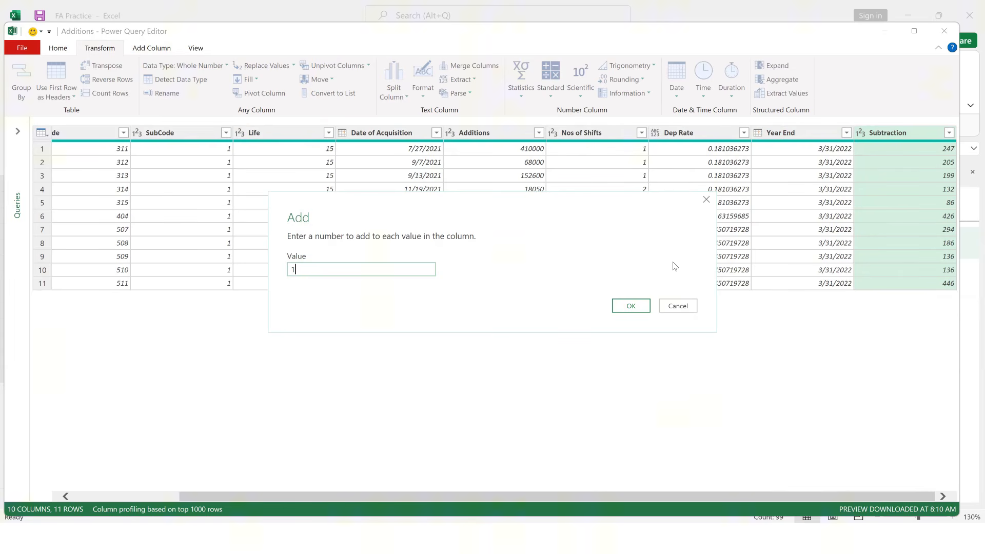
pyautogui.click(633, 307)
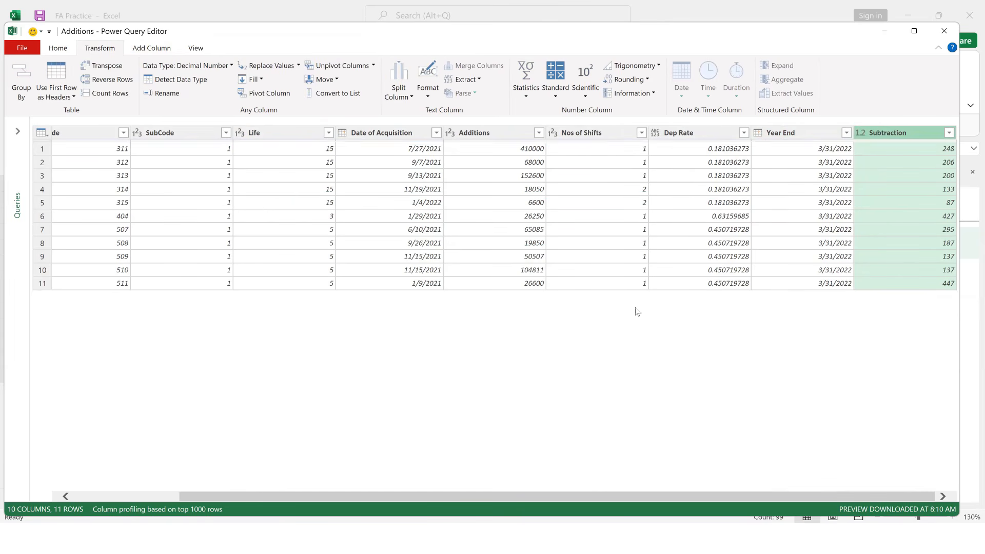
# Rename the Subtraction column as No of Days in Use.
pyautogui.doubleClick(893, 135)
pyautogui.write('No of Days in Us')
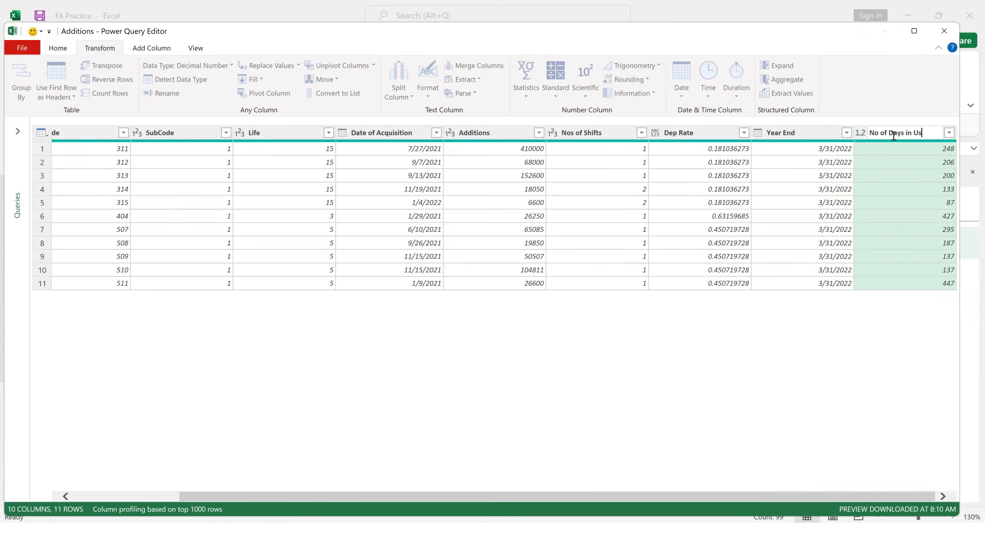
pyautogui.write('e')
pyautogui.press('Return')
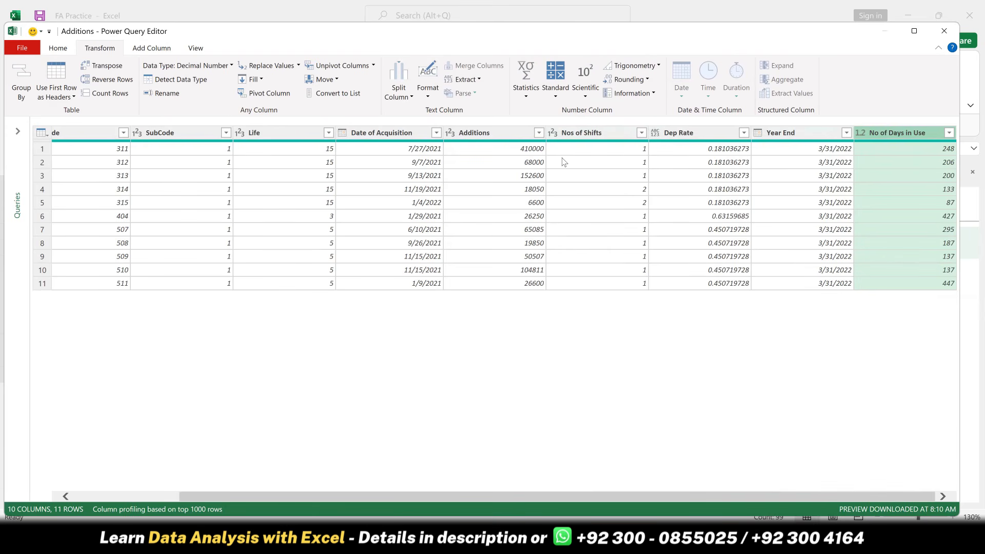
# Start a new custom column in the Additions query and name it Depreciation.
pyautogui.click(485, 133)
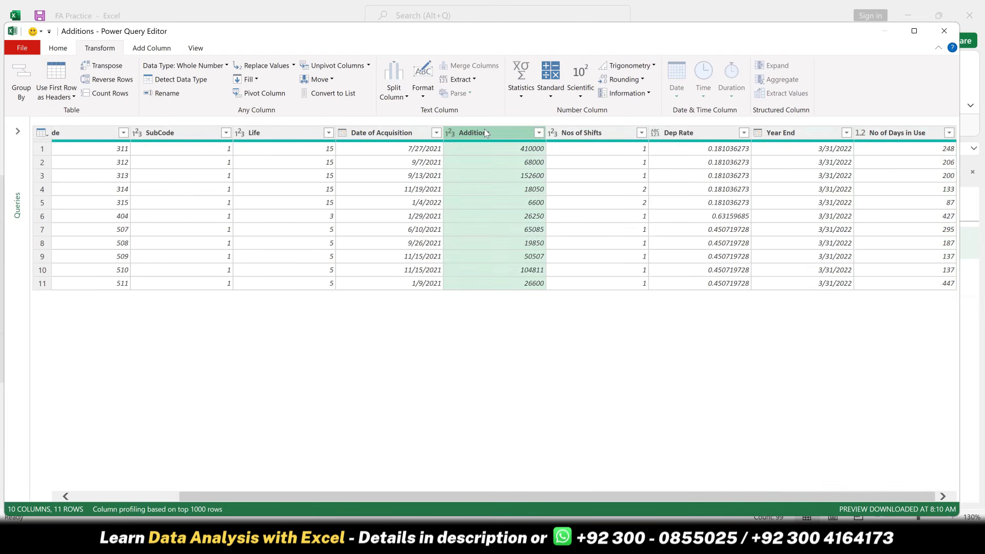
pyautogui.click(680, 133)
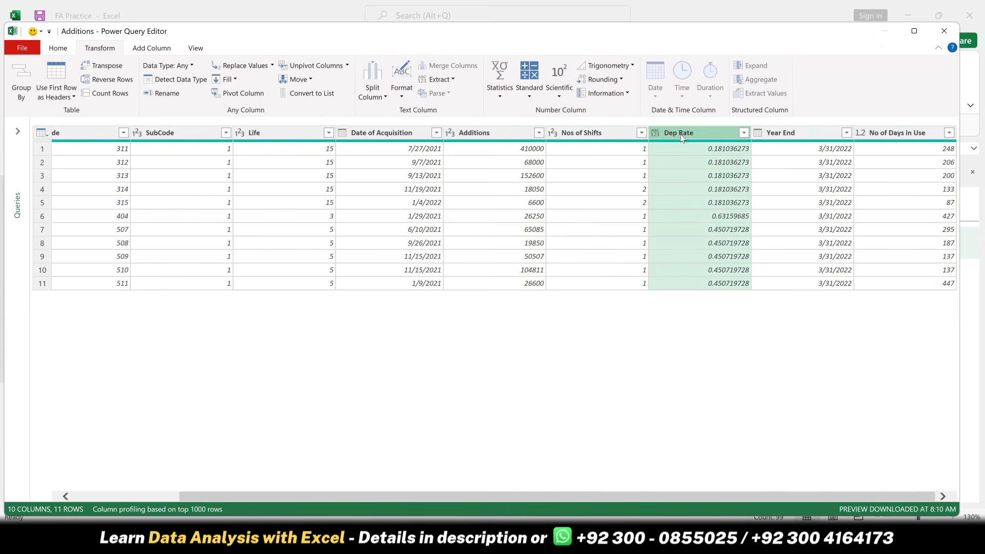
pyautogui.click(896, 134)
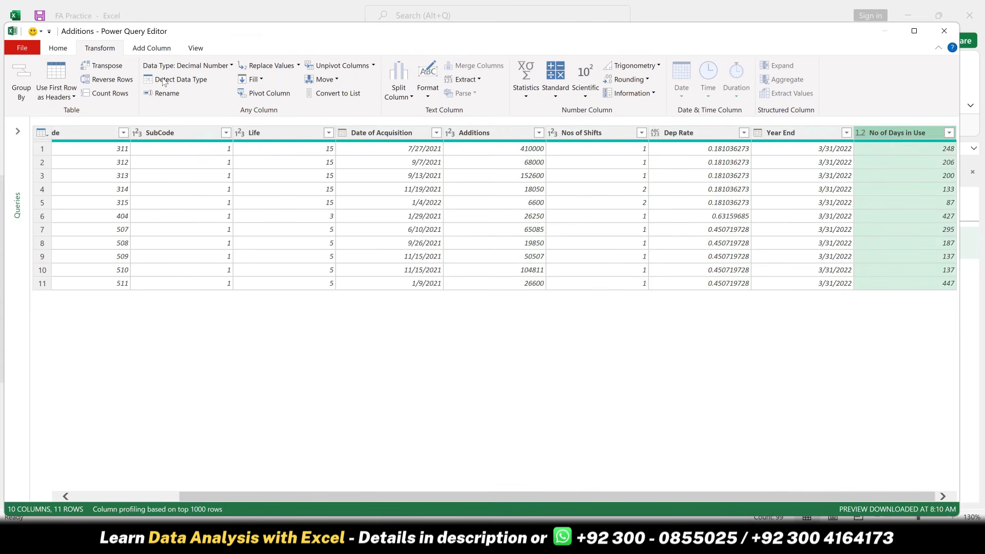
pyautogui.click(151, 48)
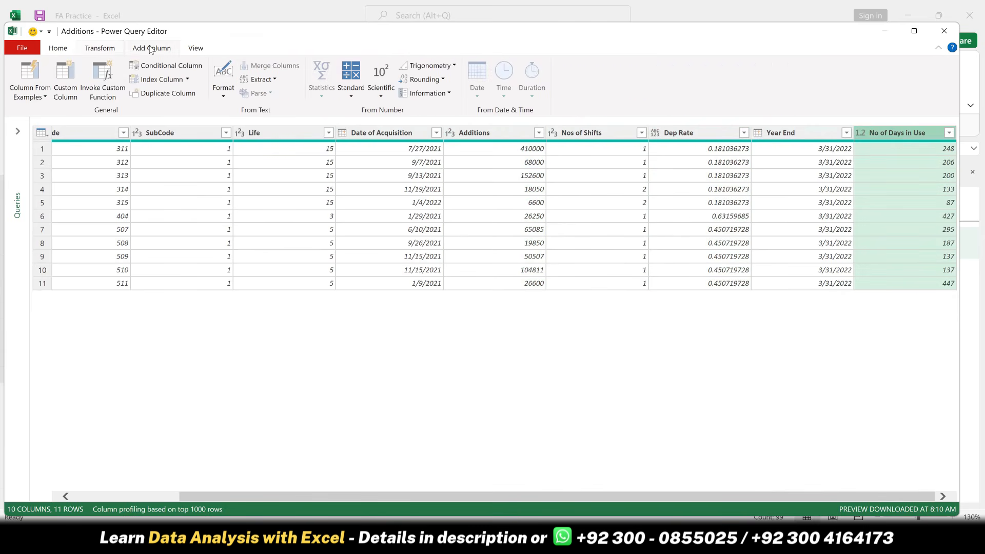
pyautogui.click(73, 74)
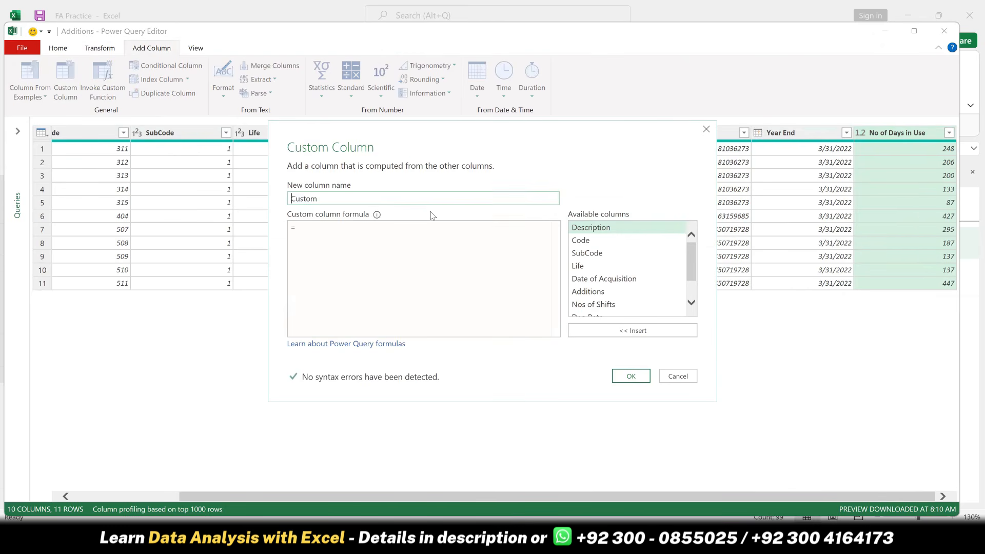
pyautogui.doubleClick(347, 197)
pyautogui.write('Depreciation')
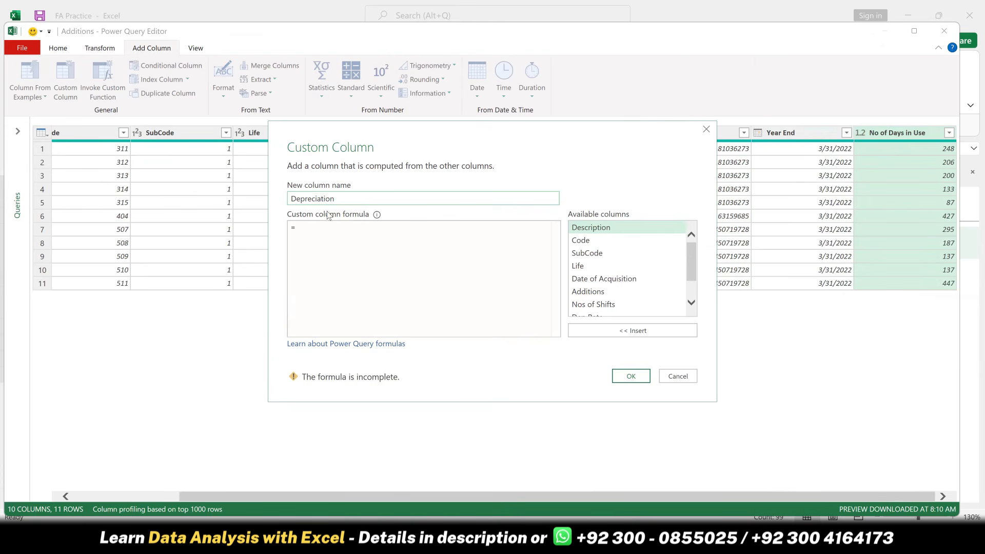
# Enter the Depreciation column formula [Additions]*[Dep Rate]*[No of Days in Use]/365 and create the column.
pyautogui.click(305, 228)
pyautogui.doubleClick(599, 292)
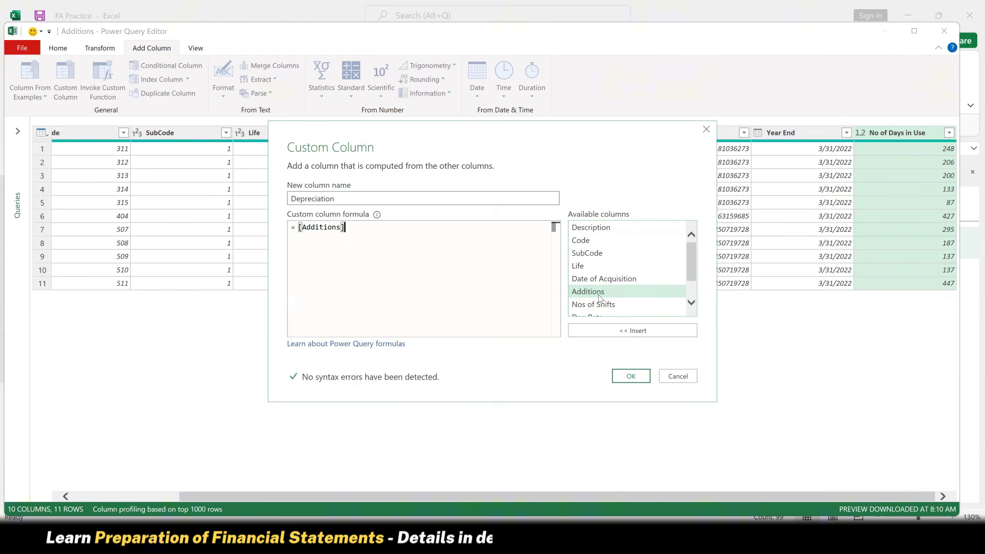
pyautogui.write('*')
pyautogui.scroll(-2, 599, 297)
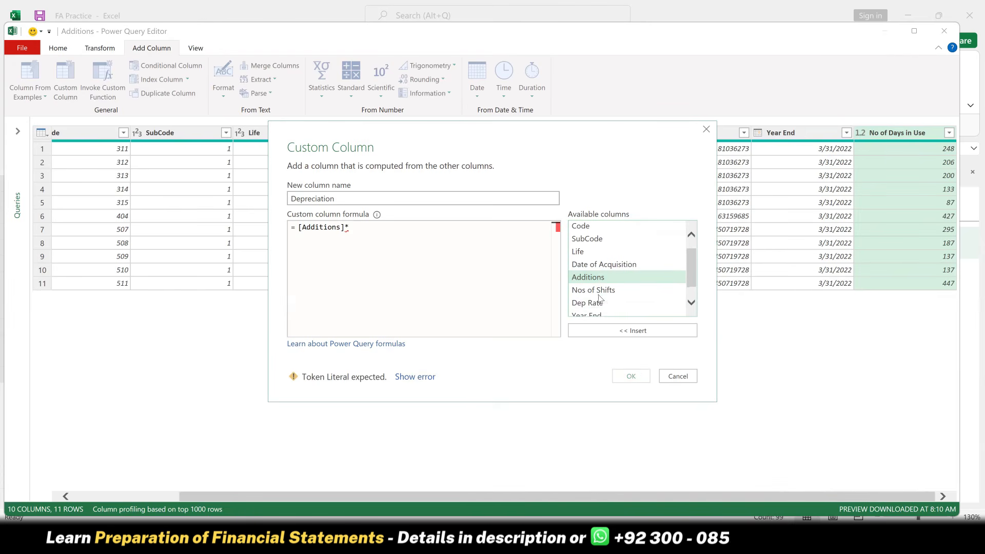
pyautogui.click(589, 293)
pyautogui.doubleClick(589, 292)
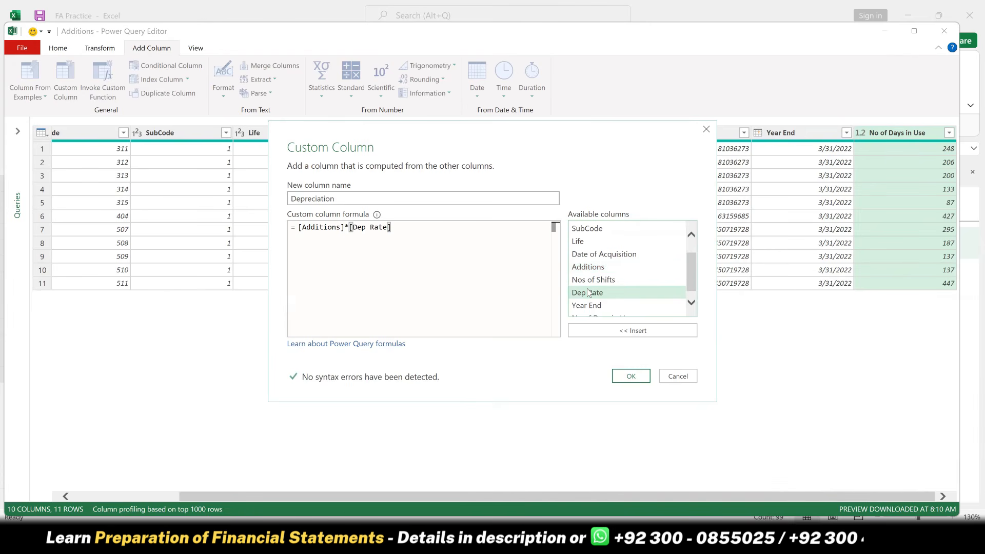
pyautogui.write('*')
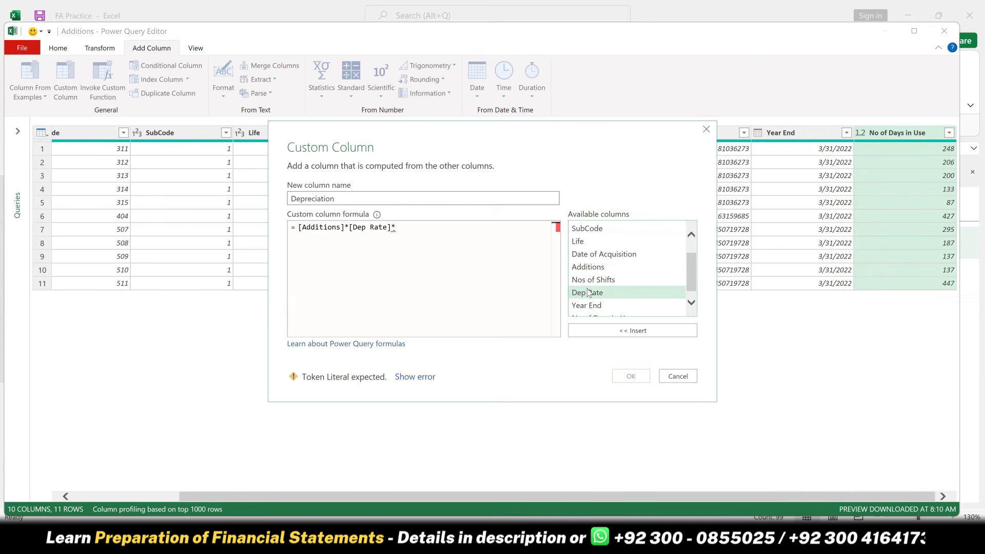
pyautogui.scroll(-1, 590, 293)
pyautogui.doubleClick(626, 310)
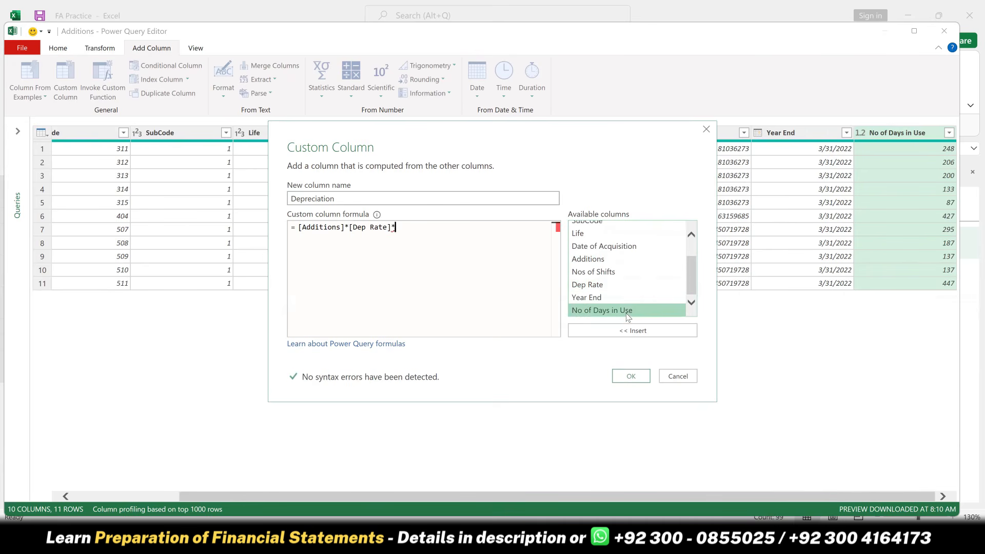
pyautogui.write('/')
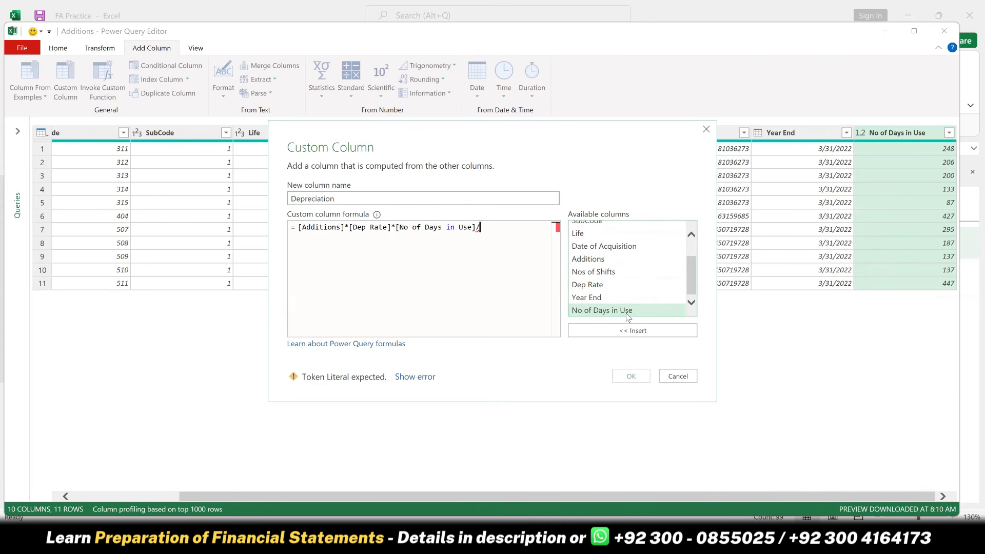
pyautogui.write('365')
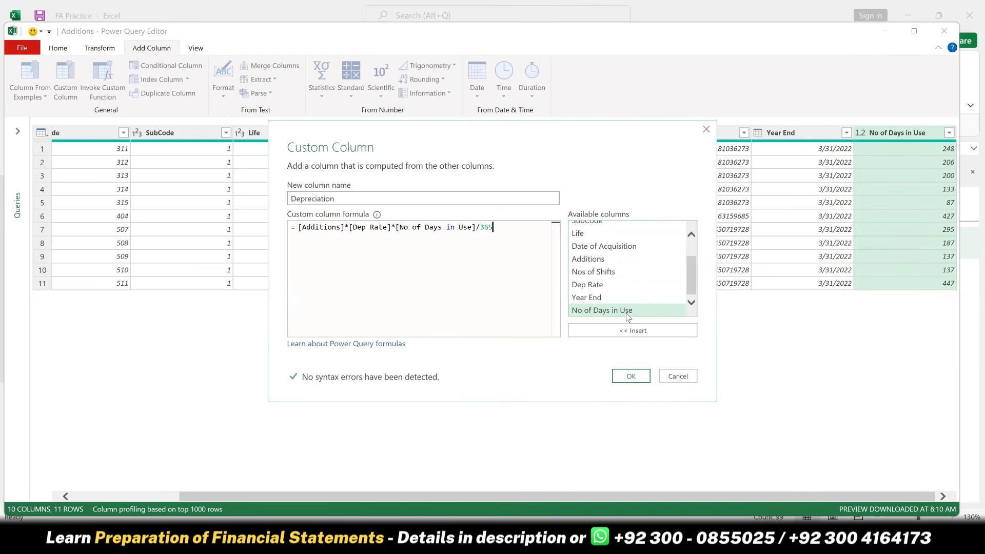
pyautogui.click(630, 376)
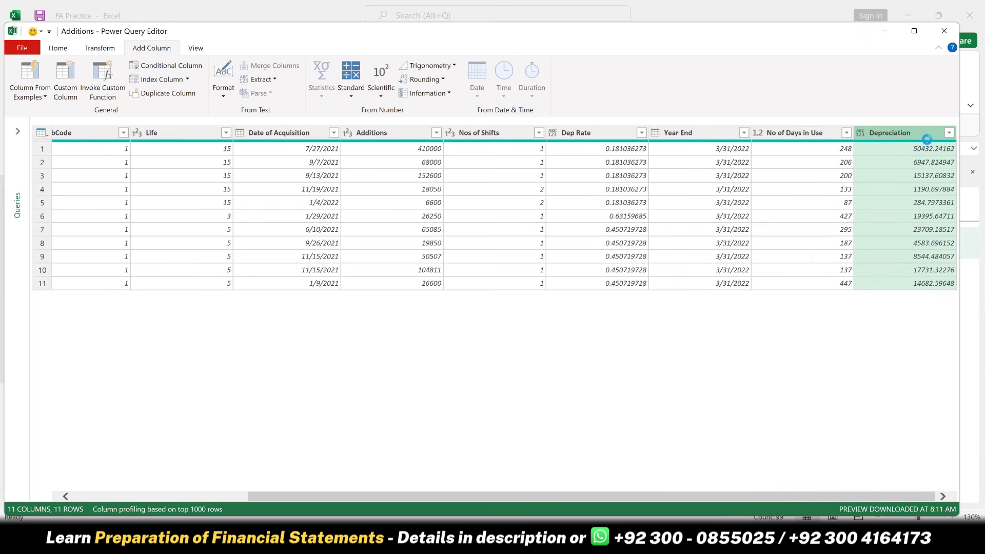
# Start a conditional column named Revised Shifts that outputs 1.5 when Nos of Shifts equals 2.
pyautogui.moveTo(927, 143)
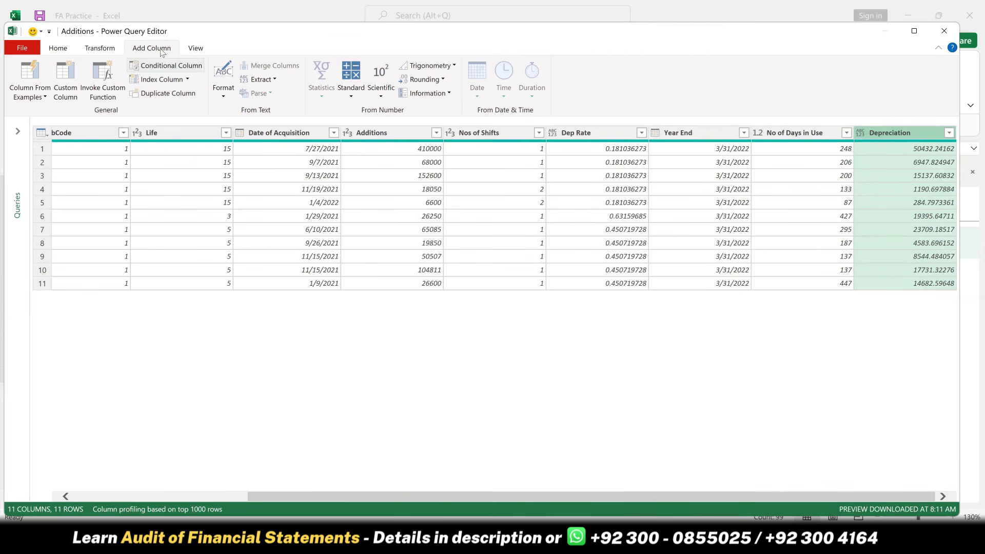
pyautogui.click(161, 69)
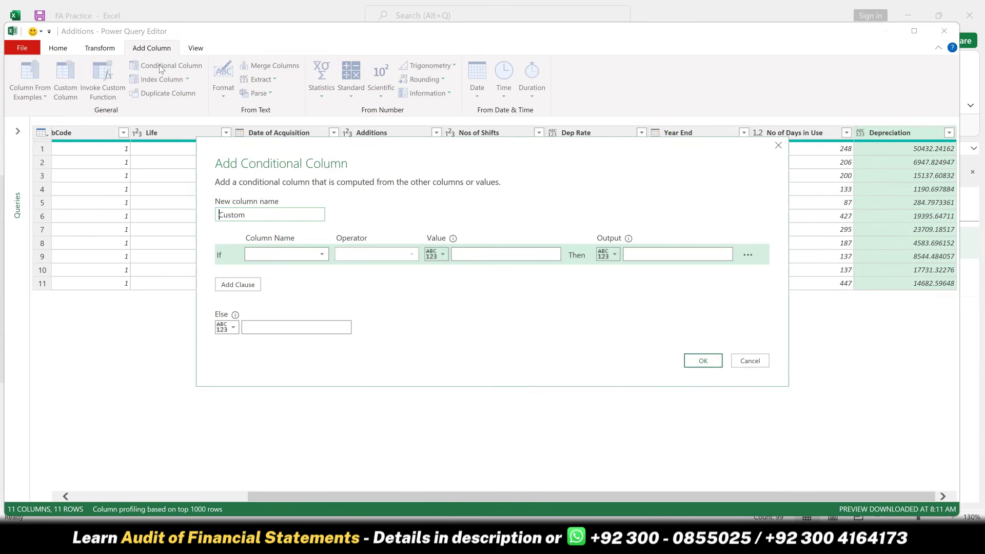
pyautogui.doubleClick(233, 216)
pyautogui.write('Revised Shifts')
pyautogui.press('Tab')
pyautogui.click(306, 254)
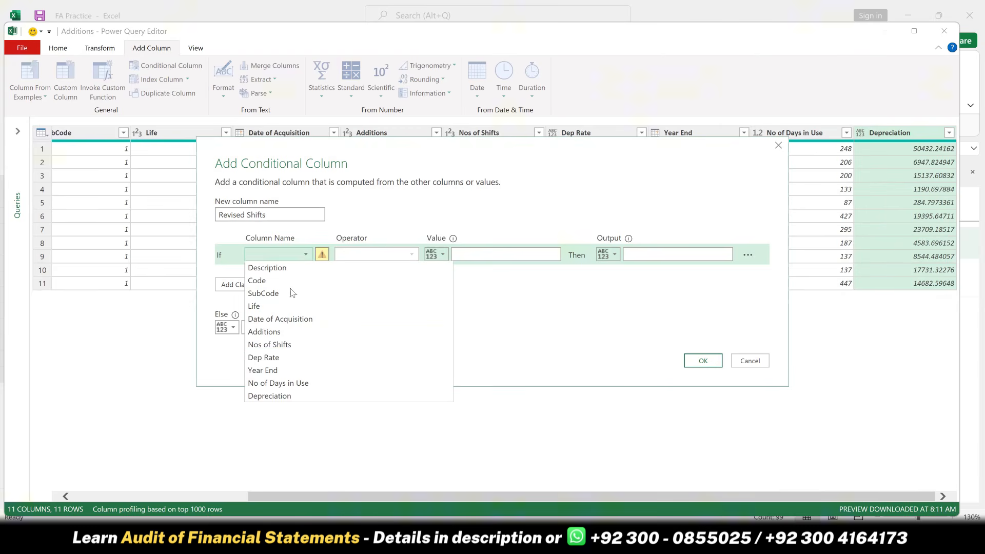
pyautogui.click(300, 343)
pyautogui.click(472, 253)
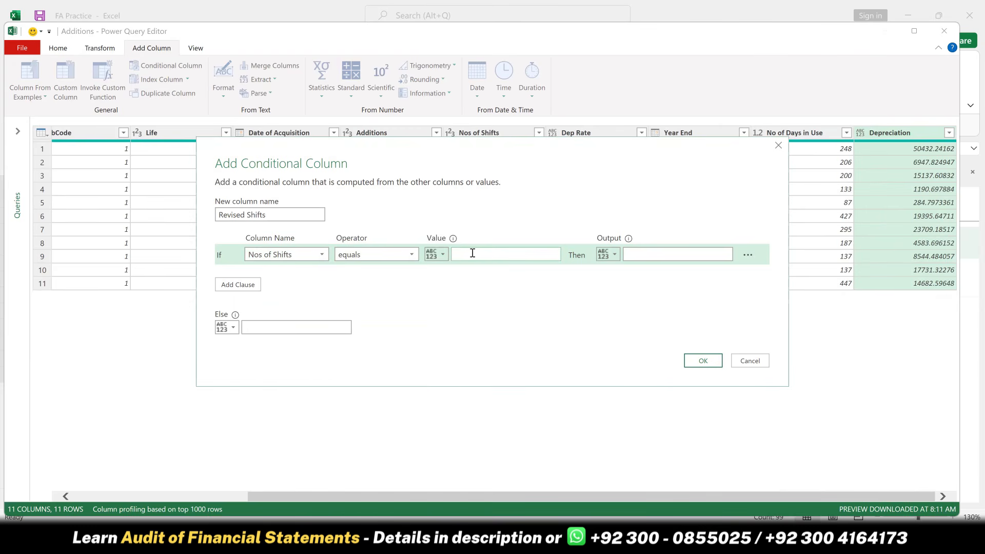
pyautogui.click(664, 257)
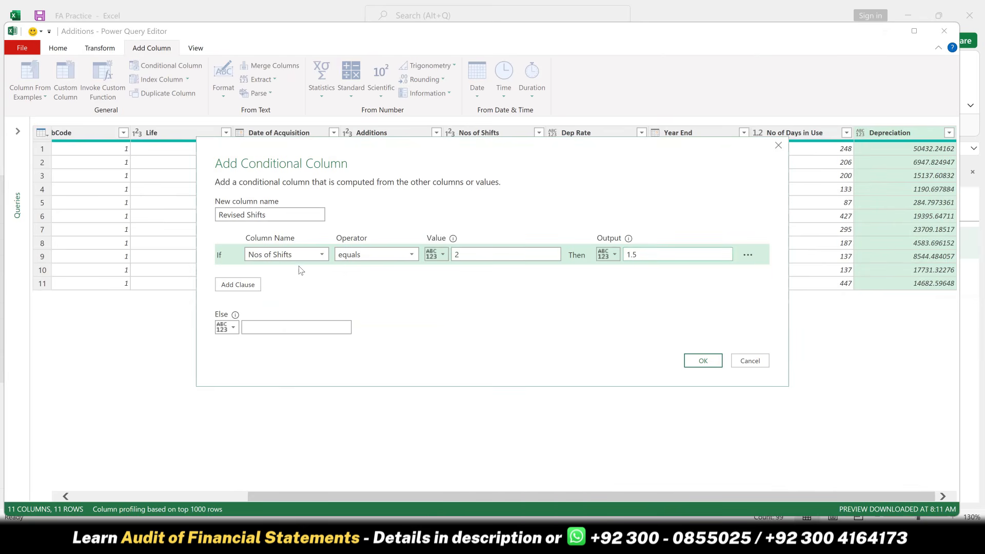
# Add an else-if clause outputting 2 when Nos of Shifts equals 3, set the else value to 1, and create the Revised Shifts column.
pyautogui.click(223, 286)
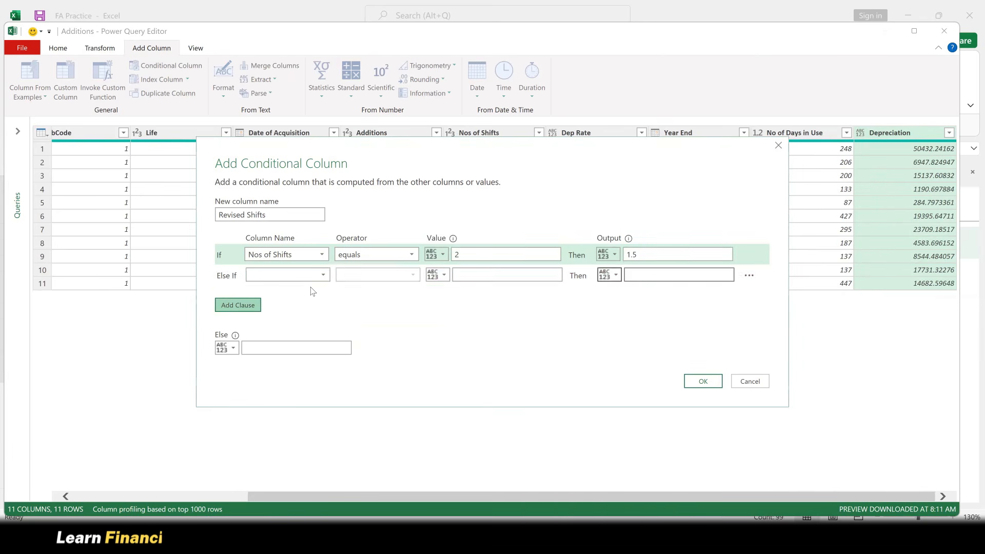
pyautogui.click(296, 281)
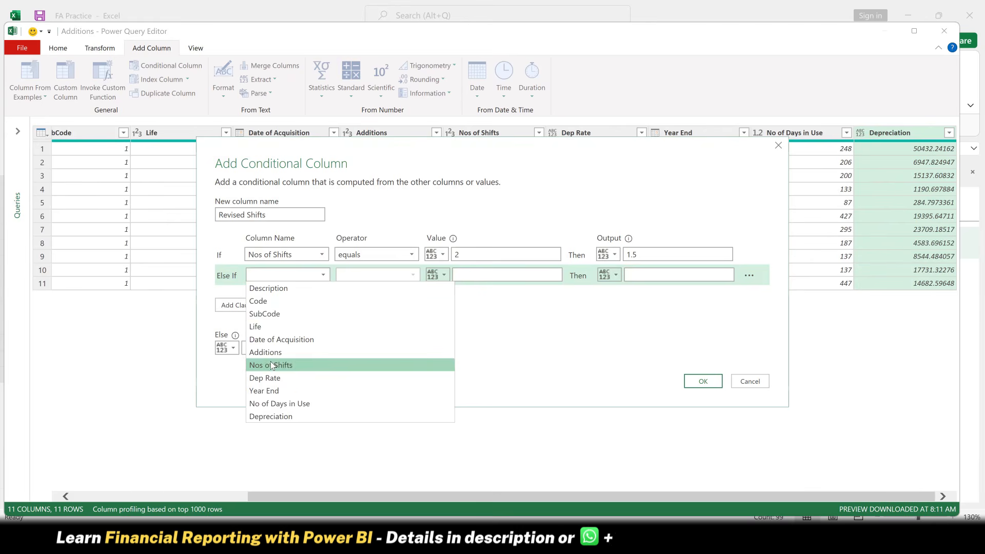
pyautogui.click(280, 362)
pyautogui.click(480, 273)
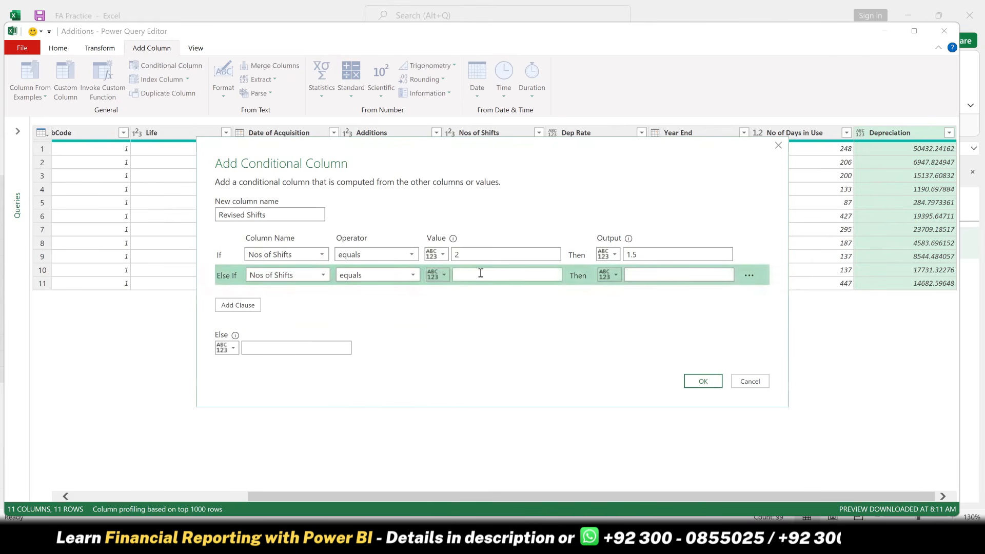
pyautogui.write('3')
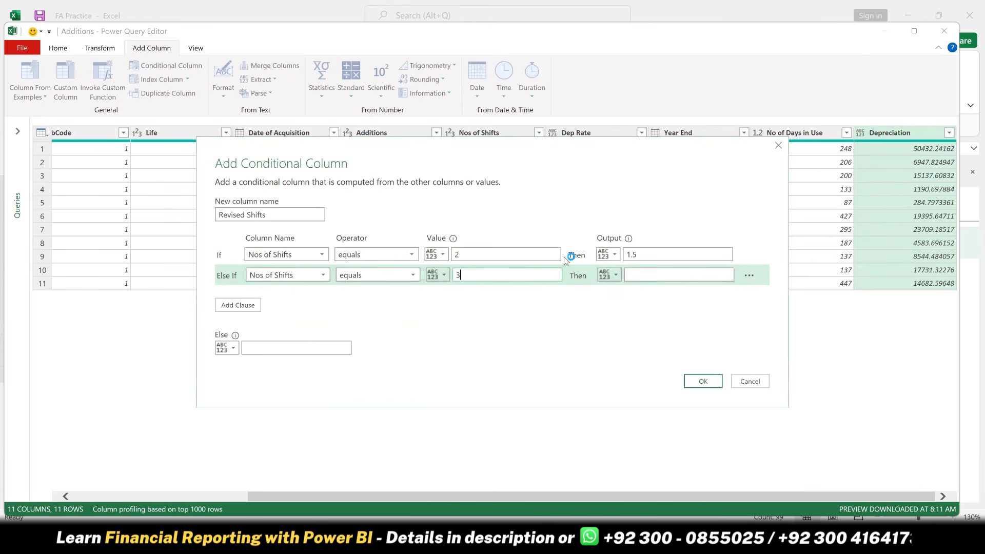
pyautogui.click(685, 277)
pyautogui.write('2')
pyautogui.click(295, 347)
pyautogui.click(702, 382)
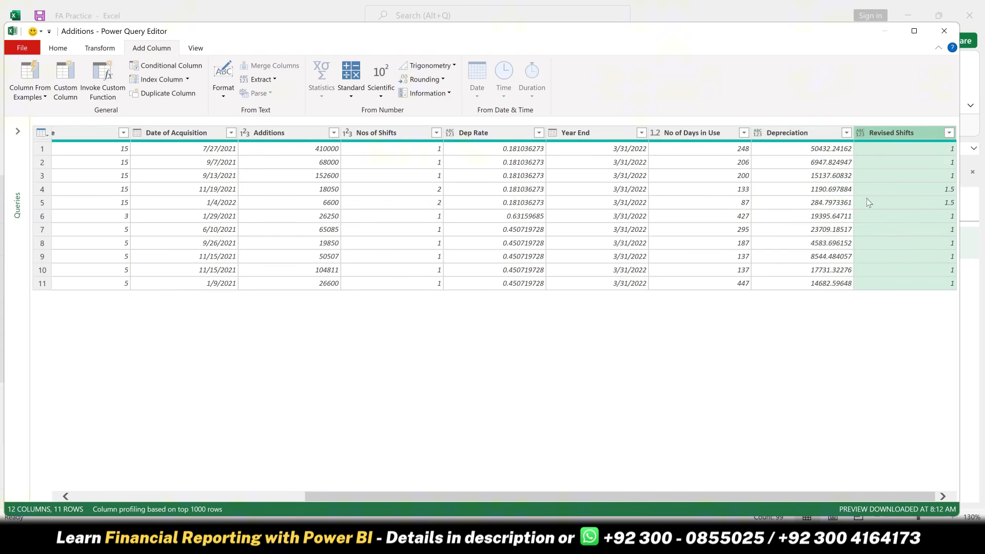
# Add a column that multiplies Depreciation by Revised Shifts in the Additions query.
pyautogui.keyDown('ctrl'); pyautogui.click(808, 137); pyautogui.keyUp('ctrl')
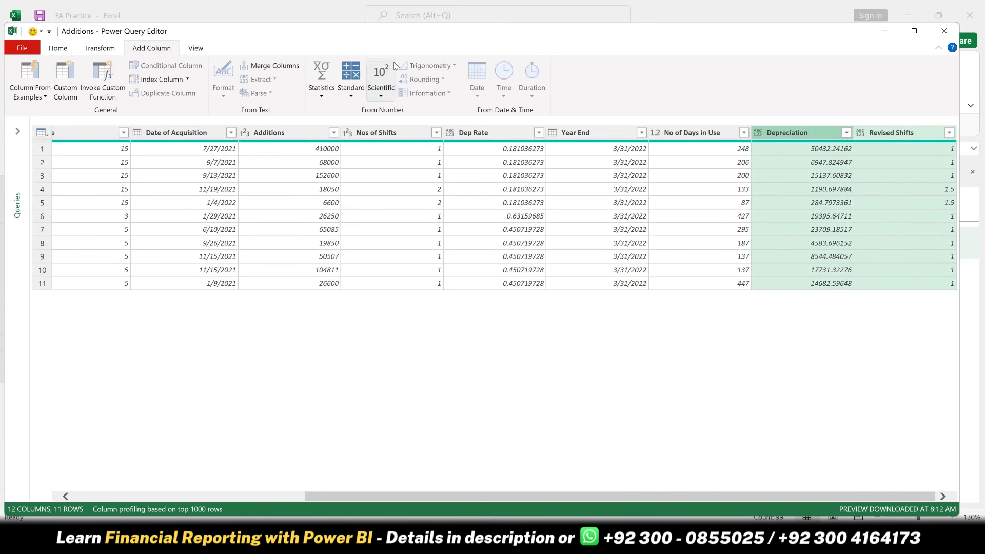
pyautogui.click(352, 93)
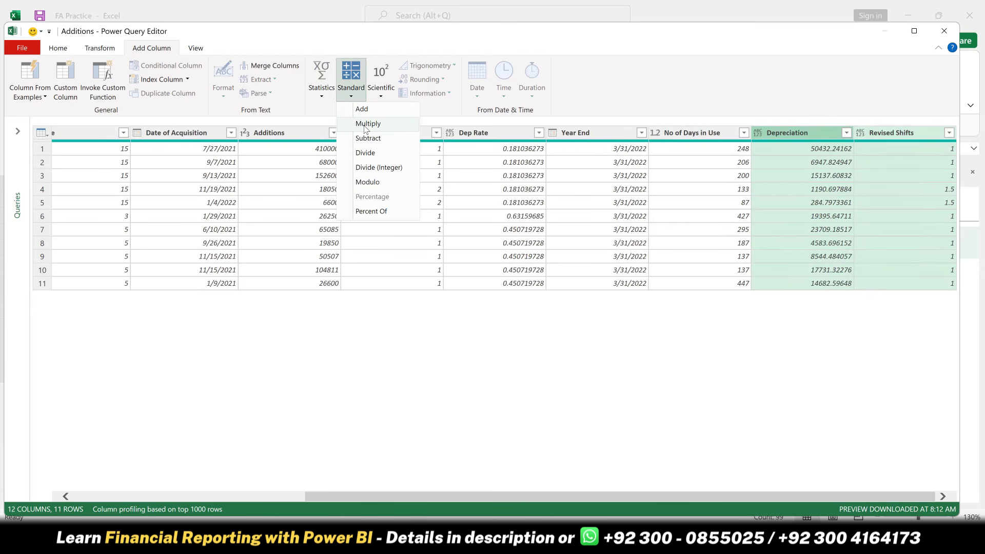
pyautogui.click(366, 125)
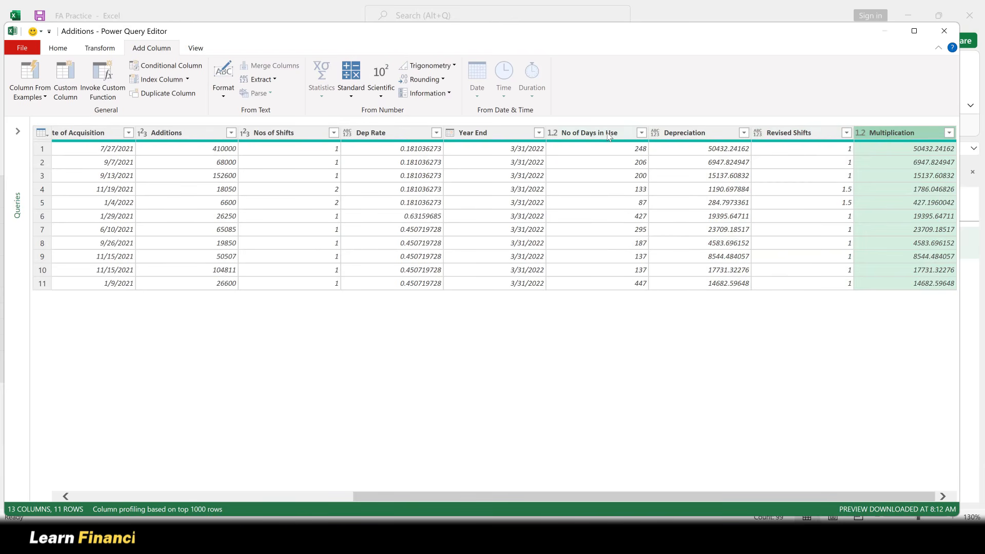
# Remove the No of Days in Use, Depreciation and Revised Shifts columns from the Additions query.
pyautogui.click(790, 136)
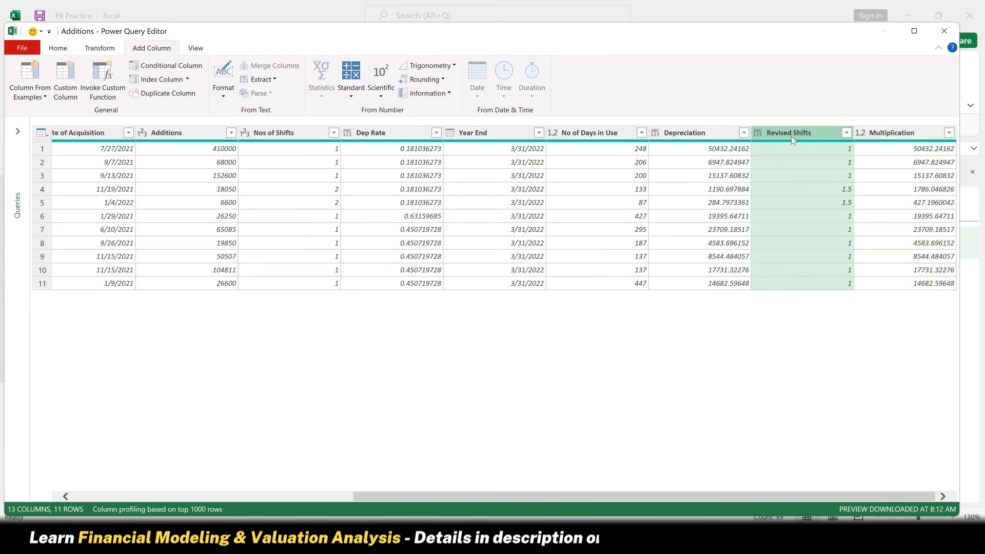
pyautogui.click(717, 136)
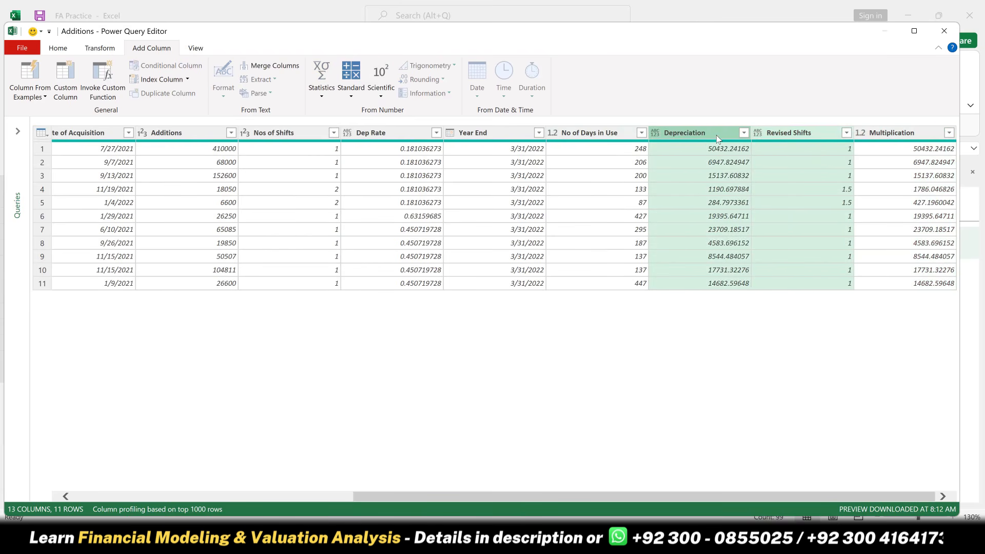
pyautogui.keyDown('ctrl'); pyautogui.click(616, 137); pyautogui.keyUp('ctrl')
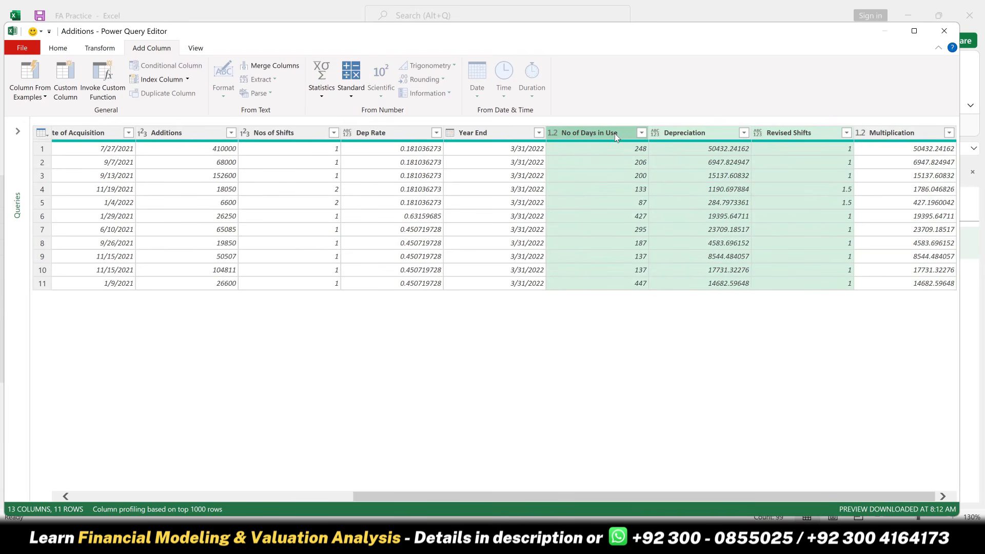
pyautogui.rightClick(616, 136)
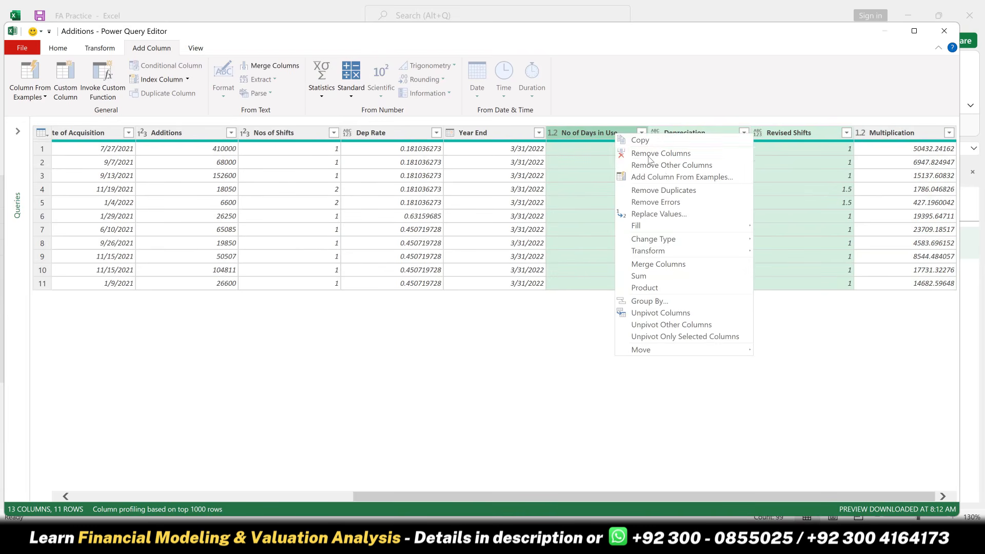
pyautogui.click(649, 154)
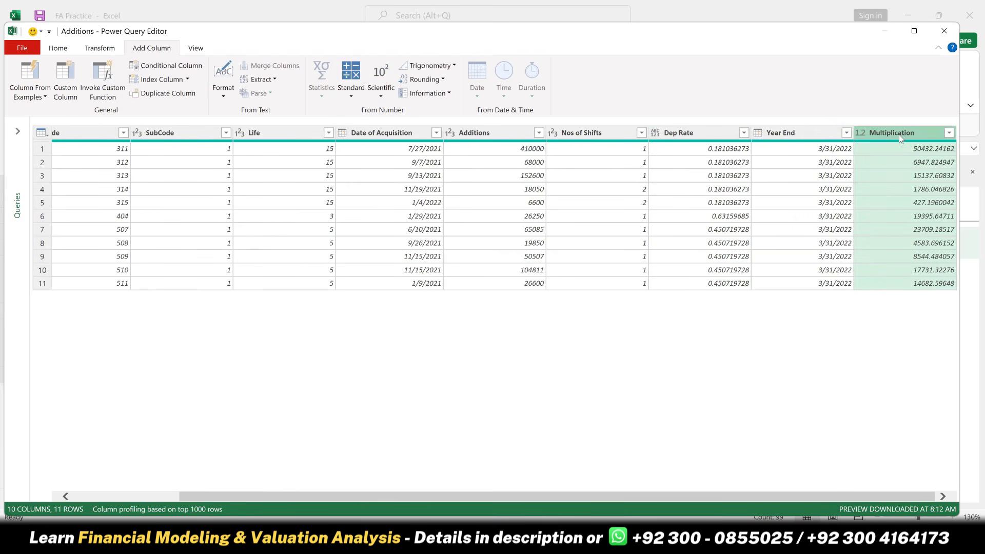
# Rename the Multiplication column to Depreciation and round its values up to whole numbers.
pyautogui.doubleClick(899, 135)
pyautogui.write('Depreciation')
pyautogui.click(100, 48)
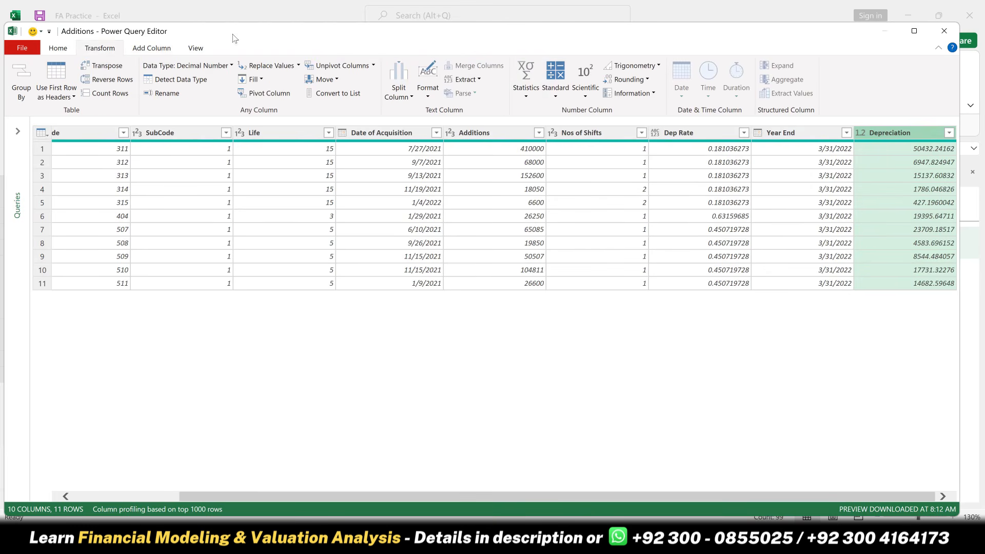
pyautogui.click(624, 83)
pyautogui.click(628, 98)
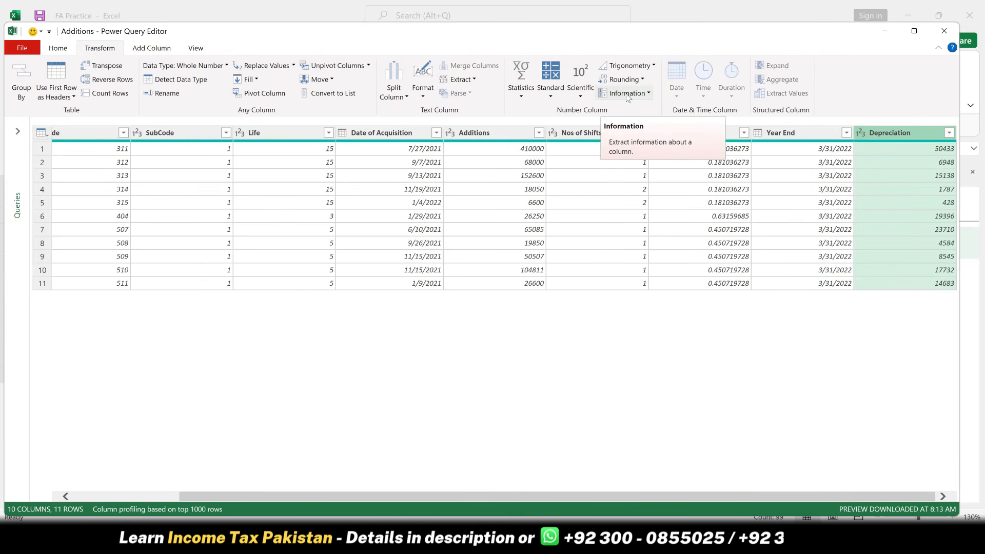
# Add a column that subtracts Depreciation from Additions and name it Closing WDV.
pyautogui.click(487, 144)
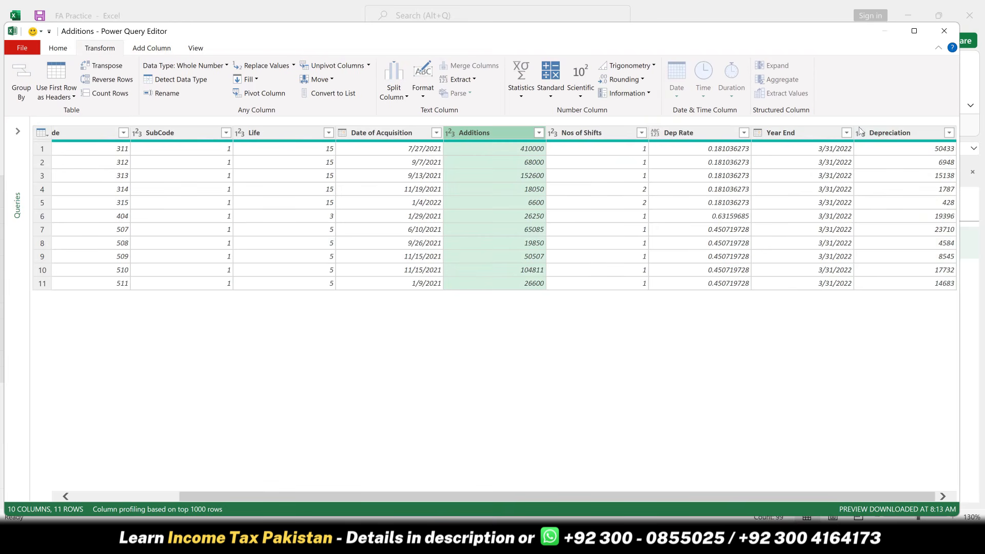
pyautogui.keyDown('ctrl'); pyautogui.click(899, 132); pyautogui.keyUp('ctrl')
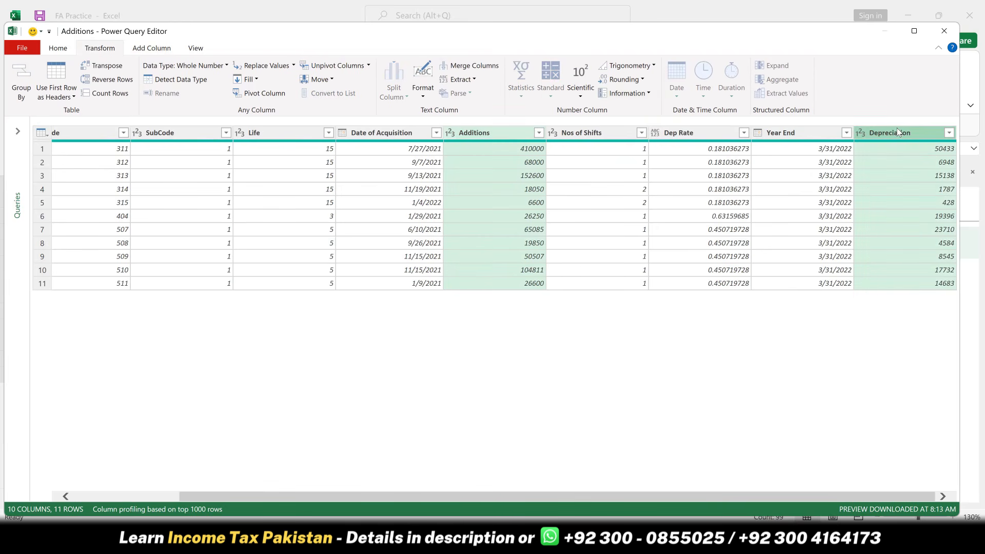
pyautogui.click(142, 51)
pyautogui.click(351, 82)
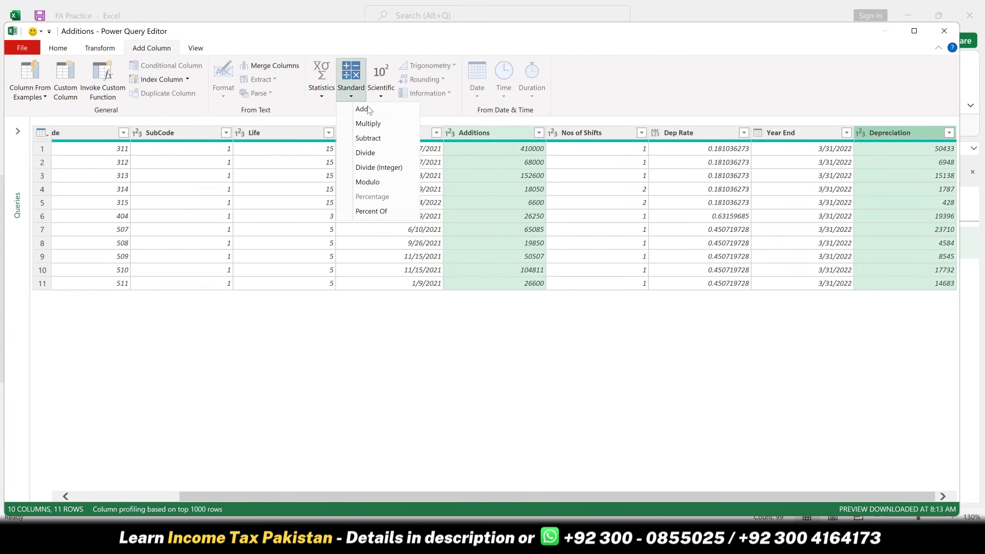
pyautogui.click(379, 137)
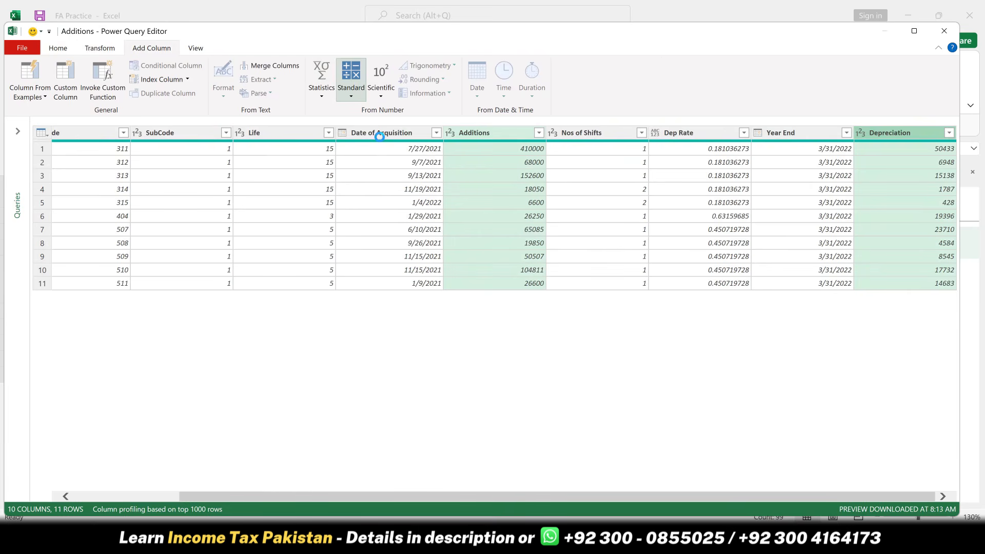
pyautogui.doubleClick(883, 133)
pyautogui.write('C')
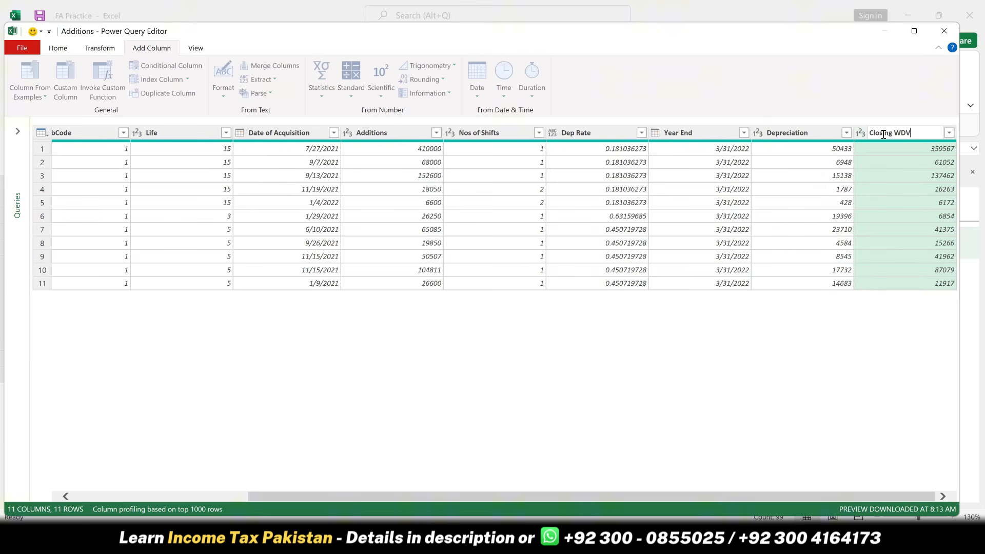
pyautogui.write('losing WDV')
pyautogui.press('Return')
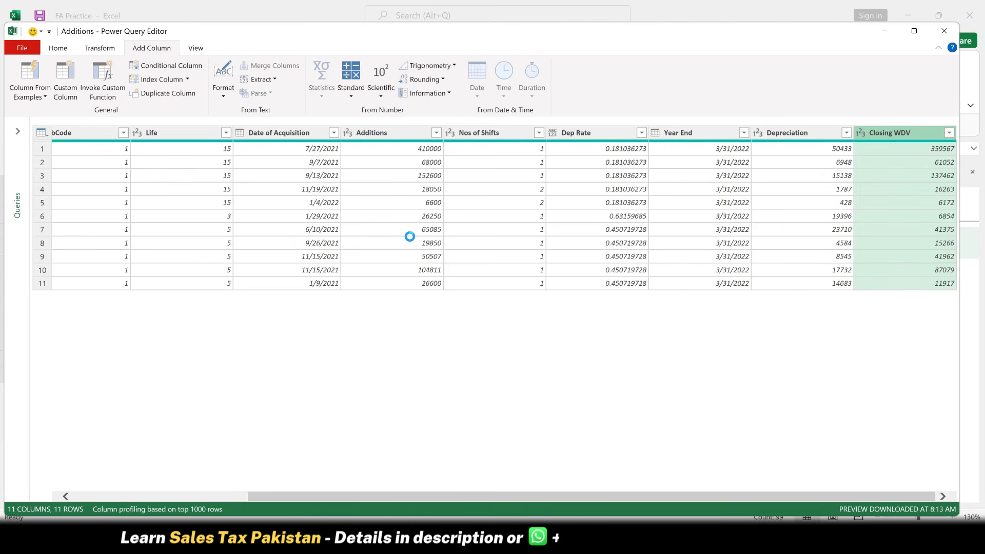
# Remove the Year End column from the Additions query.
pyautogui.click(693, 133)
pyautogui.rightClick(693, 134)
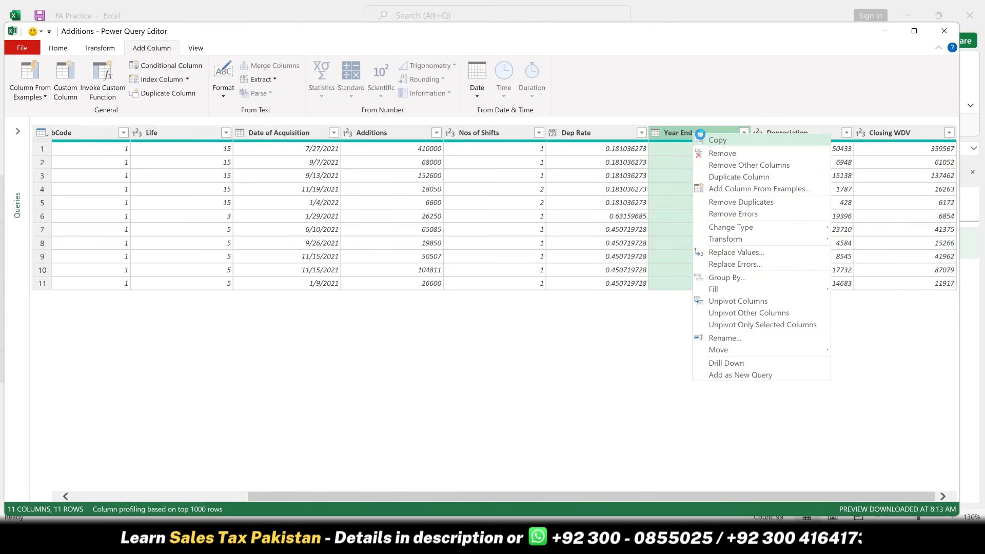
pyautogui.click(721, 154)
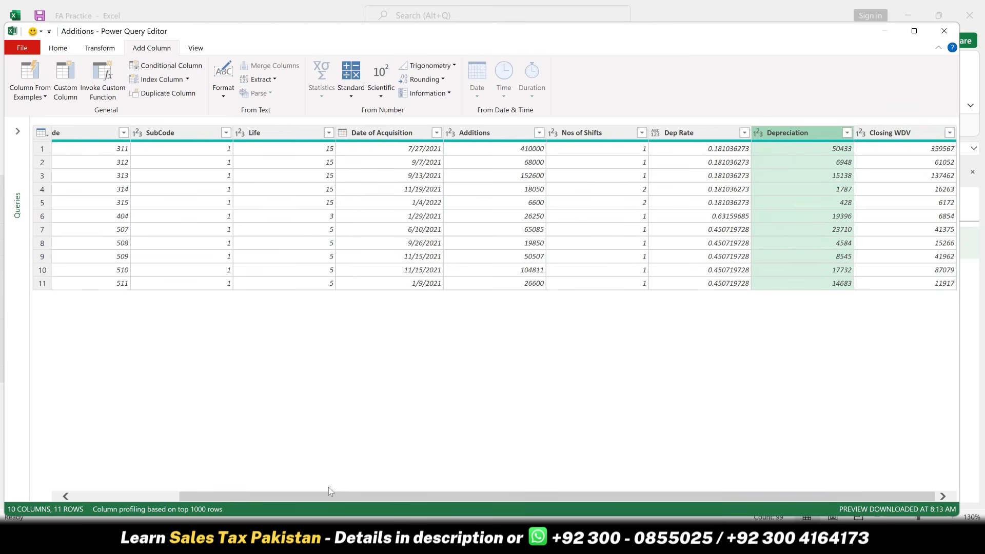
# Close the query editor and load the Additions query as a connection only.
pyautogui.moveTo(318, 496); pyautogui.dragTo(200, 496)
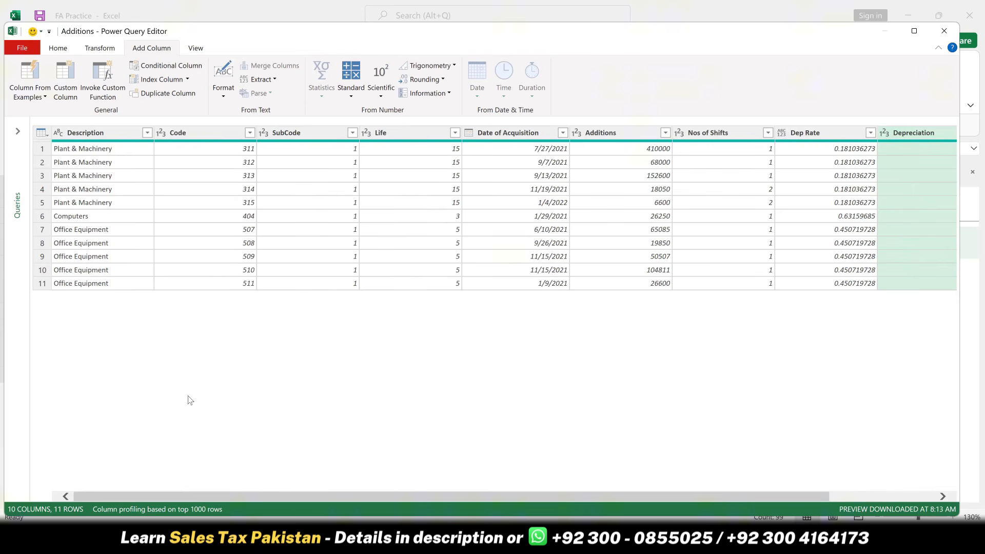
pyautogui.click(19, 48)
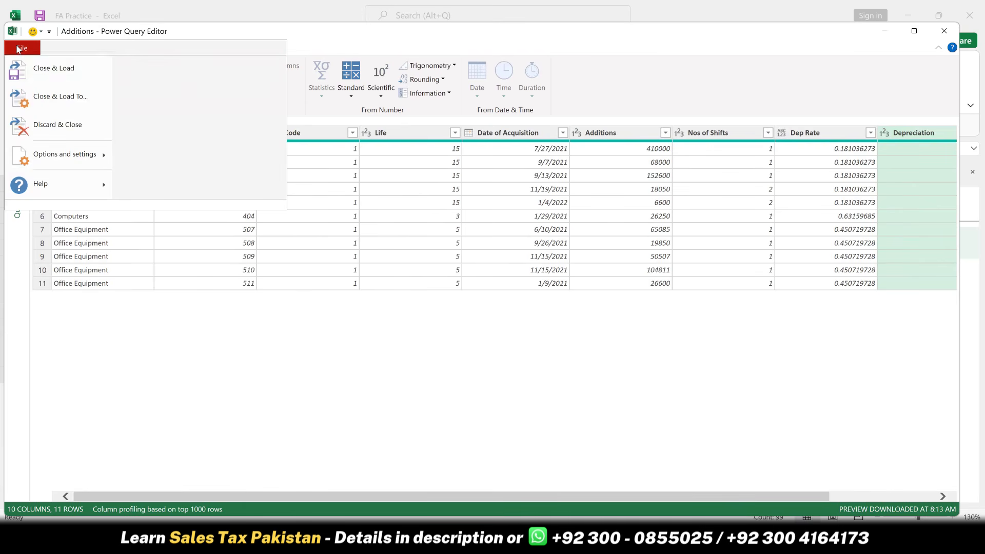
pyautogui.click(56, 97)
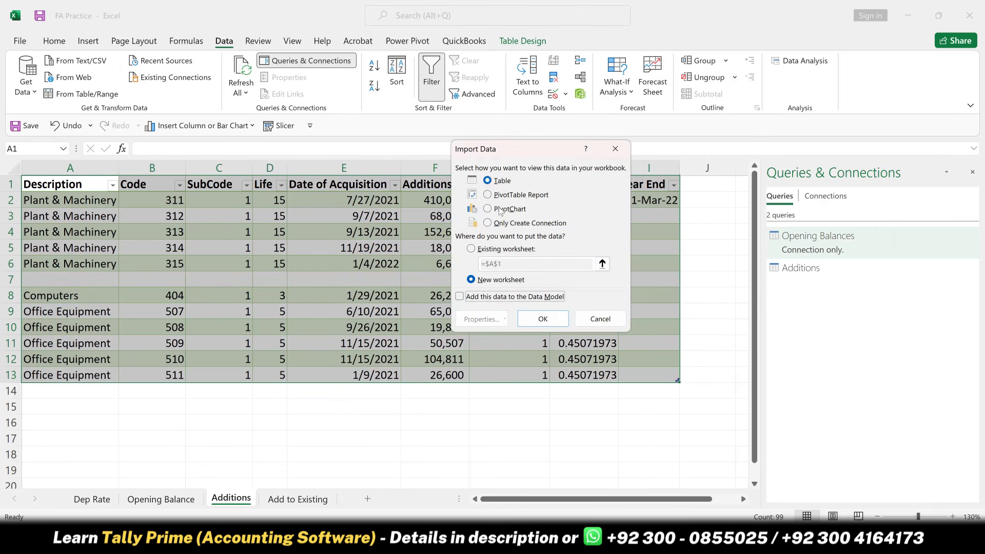
pyautogui.click(490, 223)
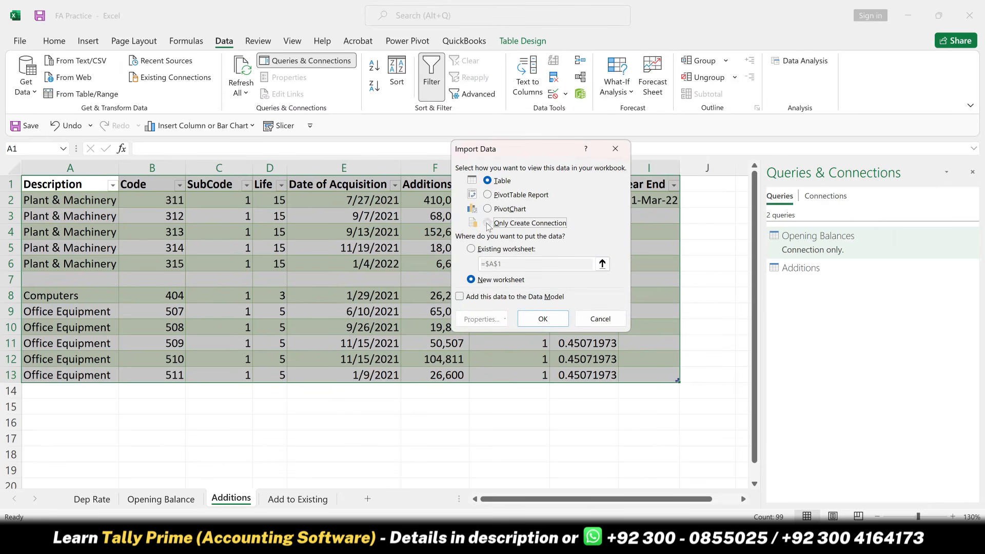
pyautogui.click(543, 318)
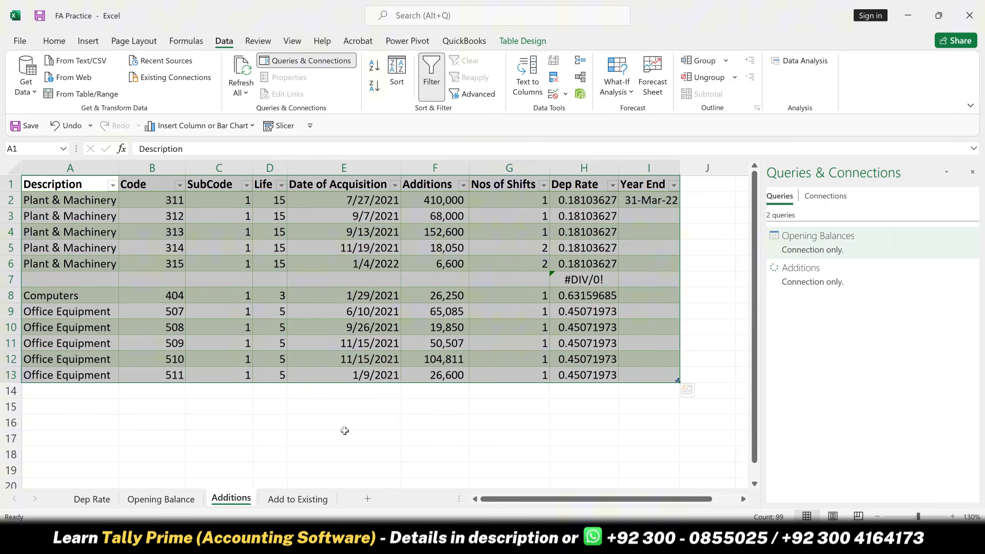
# Open the Add to Existing sheet and examine its column headings through Year End and the entries in its first asset row.
pyautogui.click(300, 498)
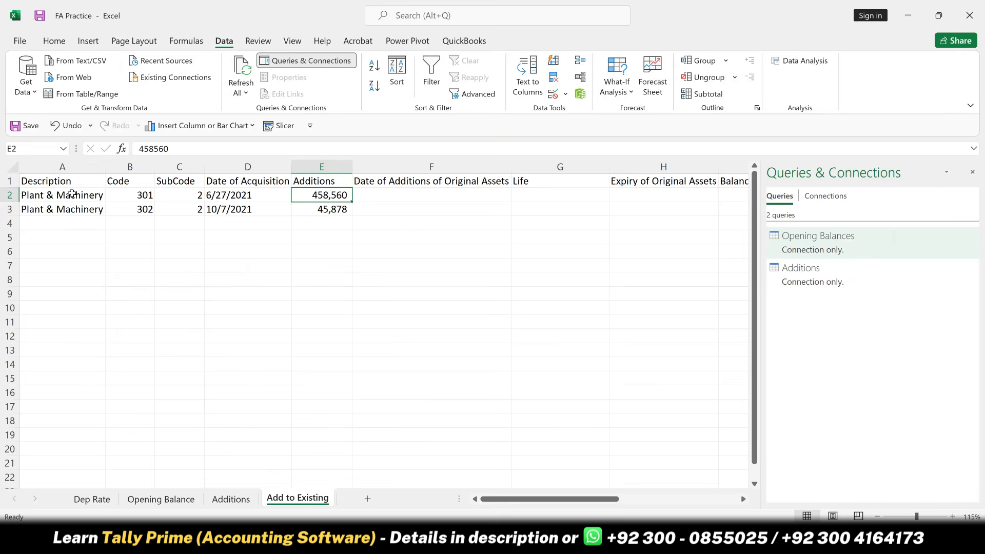
pyautogui.click(50, 193)
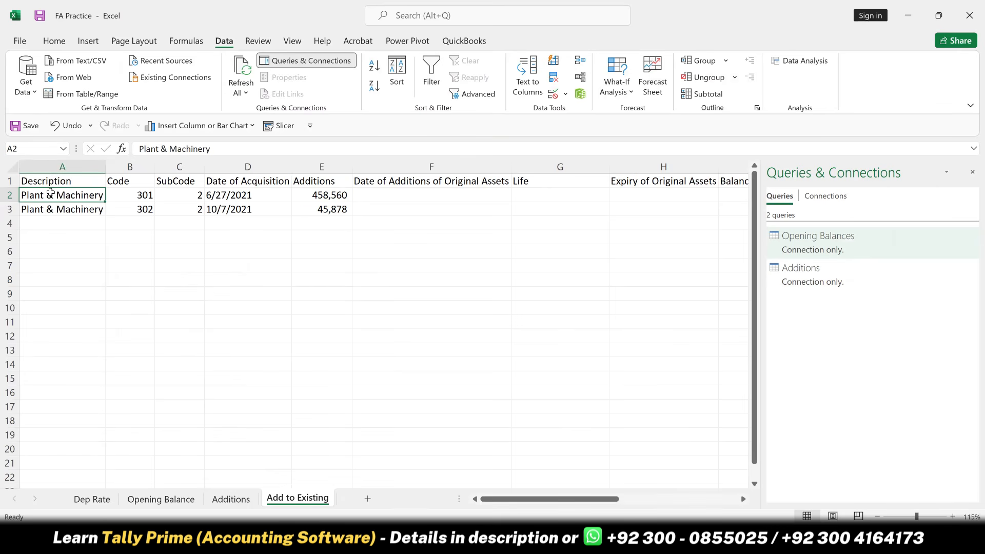
pyautogui.press('Right')
pyautogui.press('Right')
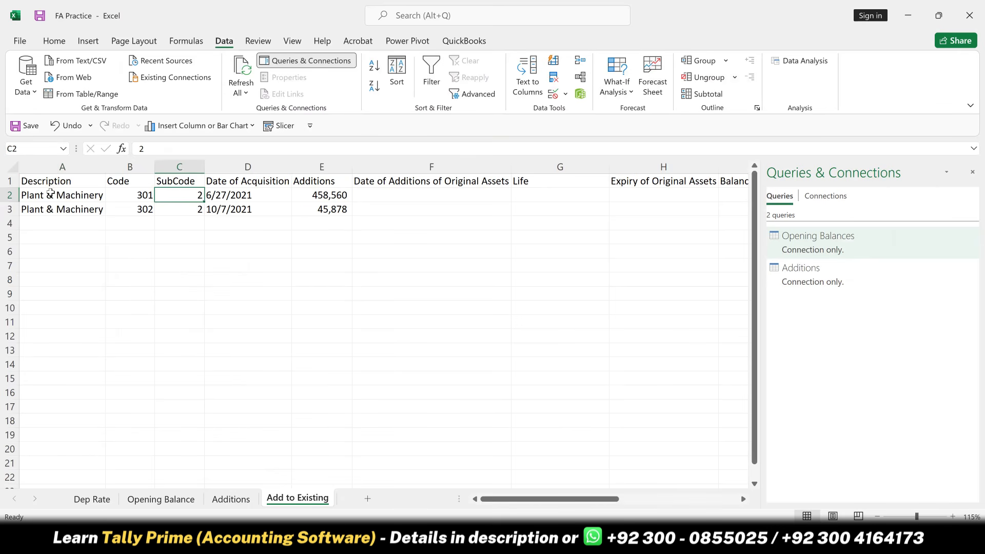
pyautogui.press('Right')
pyautogui.press('Right')
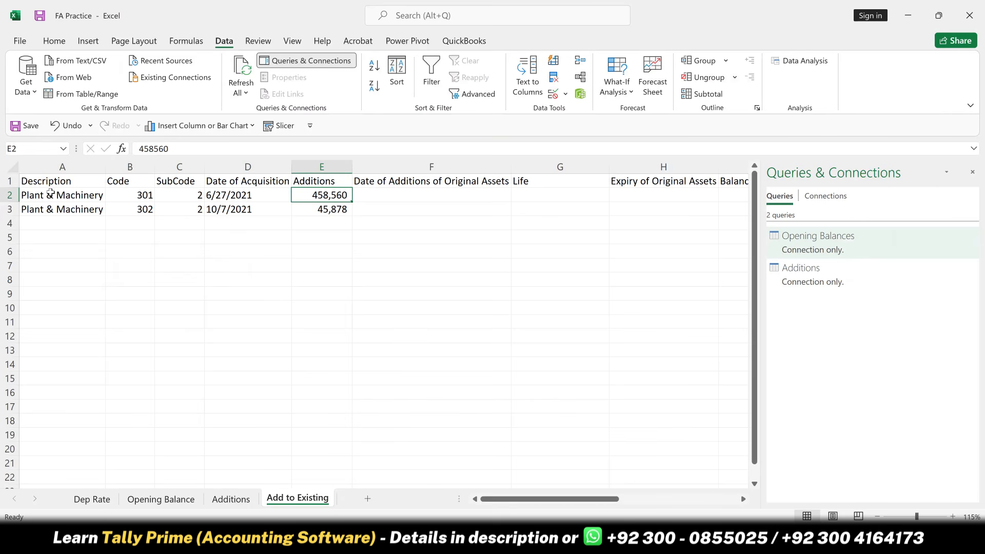
pyautogui.press('Right')
pyautogui.press('Up')
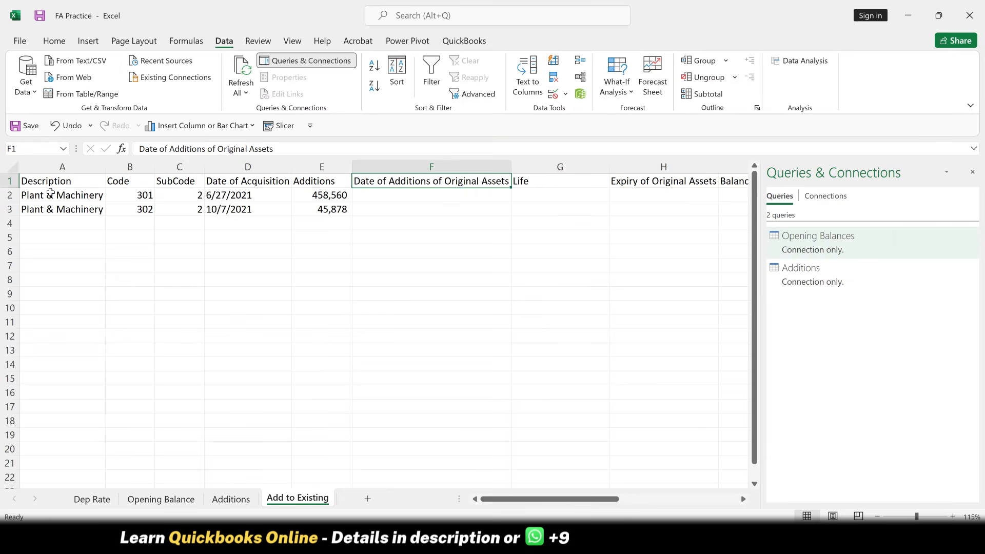
pyautogui.press('Right')
pyautogui.press('Right')
pyautogui.press('Right')
pyautogui.press('Right')
pyautogui.press('Right')
pyautogui.press('Right')
pyautogui.press('Right')
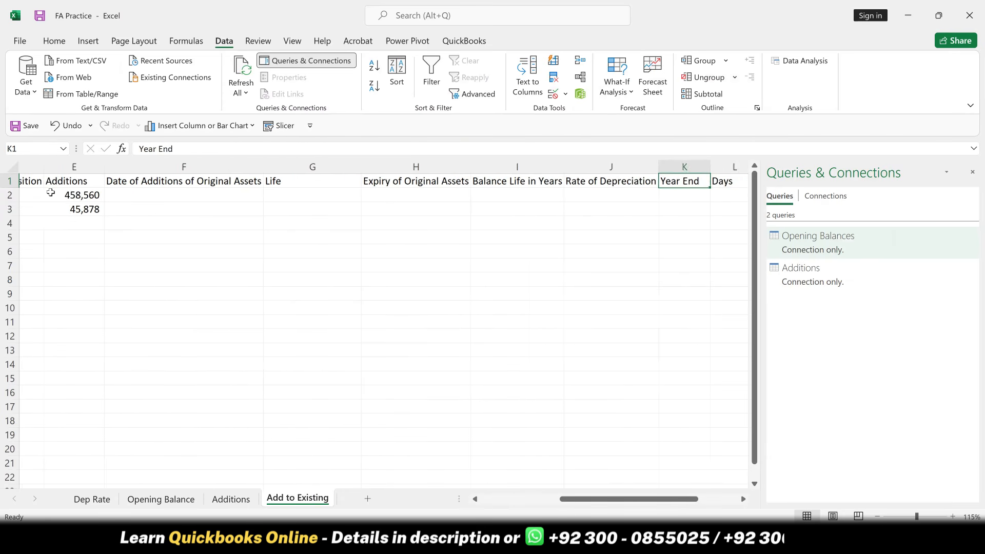
pyautogui.press('Left')
pyautogui.press('Left')
pyautogui.press('Left')
pyautogui.press('Left')
pyautogui.press('Left')
pyautogui.press('Left')
pyautogui.press('Left')
pyautogui.press('Left')
pyautogui.press('Left')
pyautogui.press('Left')
pyautogui.press('Left')
pyautogui.press('Left')
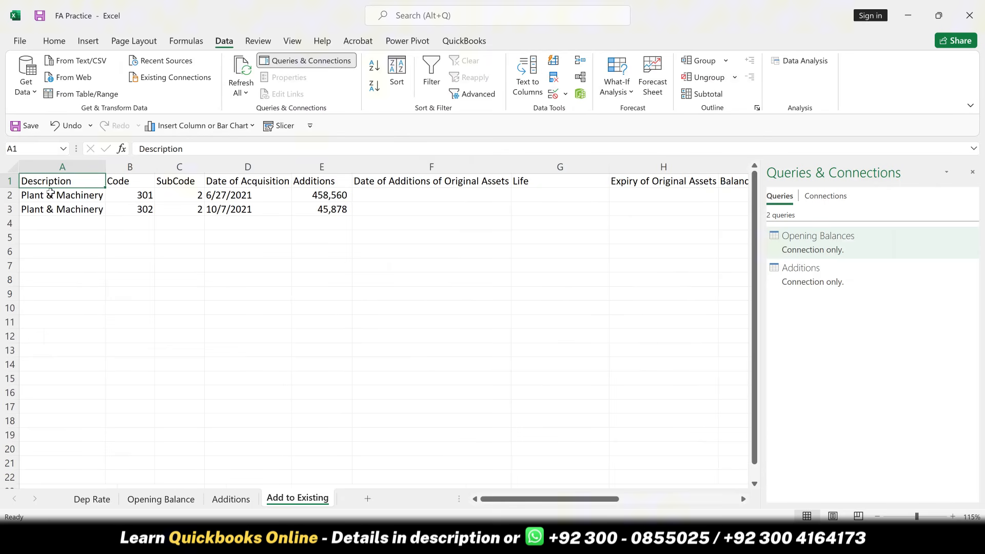
pyautogui.press('Right')
pyautogui.press('Right')
pyautogui.press('Right')
pyautogui.press('Right')
pyautogui.press('Right')
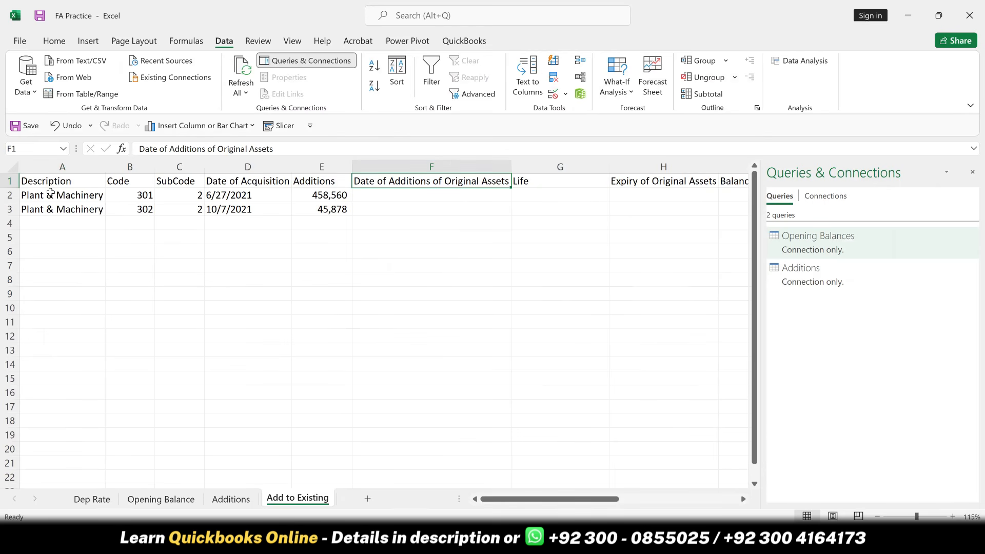
pyautogui.press('Down')
pyautogui.press('Left')
pyautogui.press('Left')
pyautogui.press('Left')
pyautogui.press('Left')
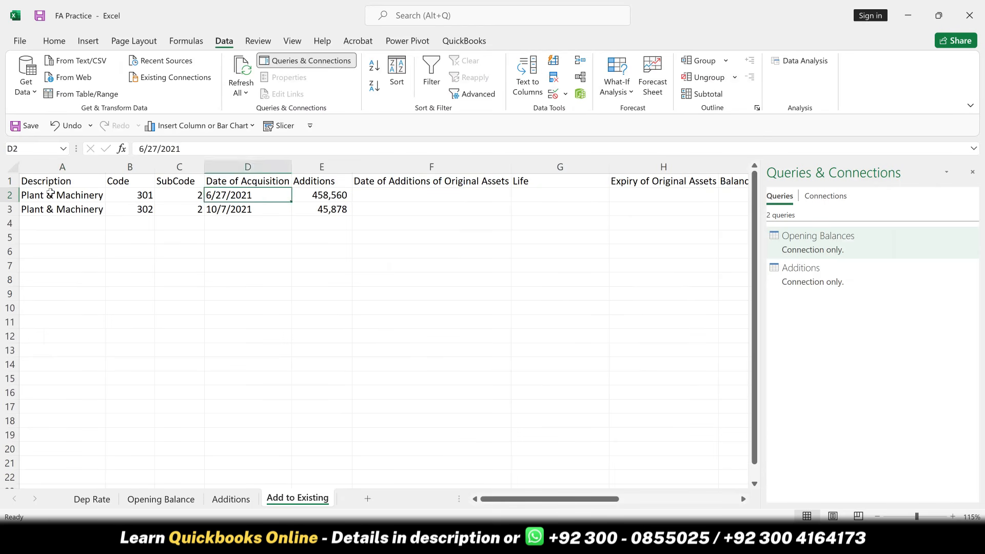
# Start a VLOOKUP formula for the first asset's Date of Additions of Original Assets, using $B2 as the lookup value.
pyautogui.press('Right')
pyautogui.press('Right')
pyautogui.press('Right')
pyautogui.press('Right')
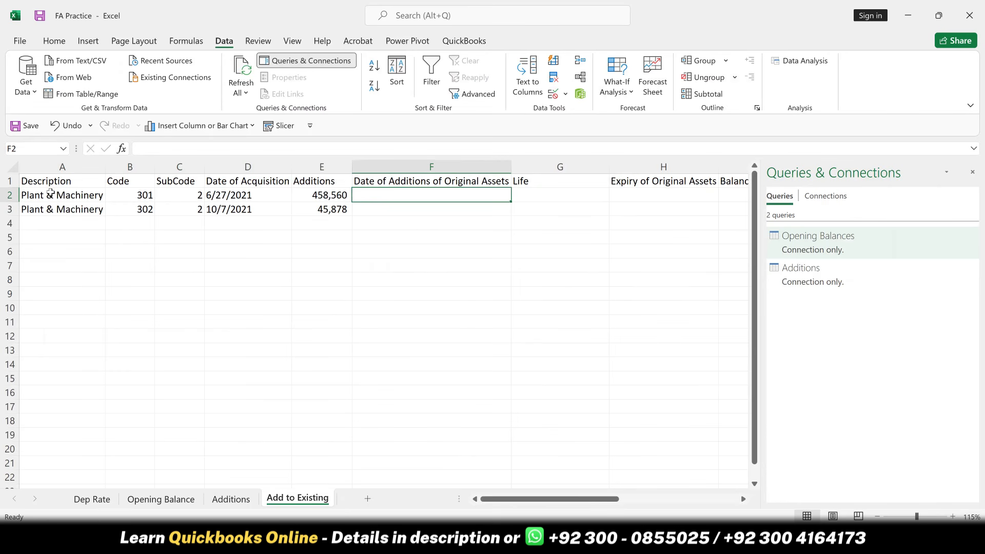
pyautogui.write('=vl')
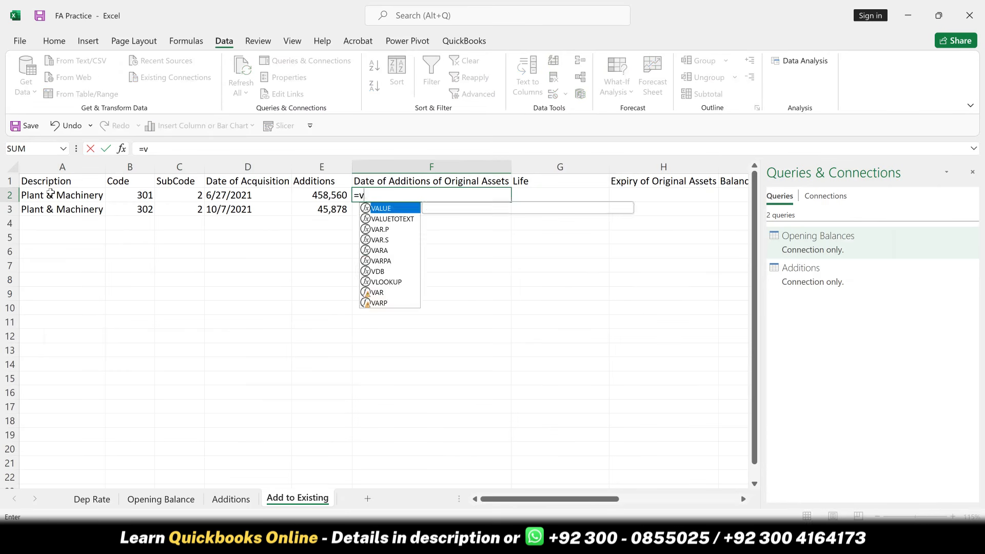
pyautogui.press('Tab')
pyautogui.press('Left')
pyautogui.press('Left')
pyautogui.press('Left')
pyautogui.press('Left')
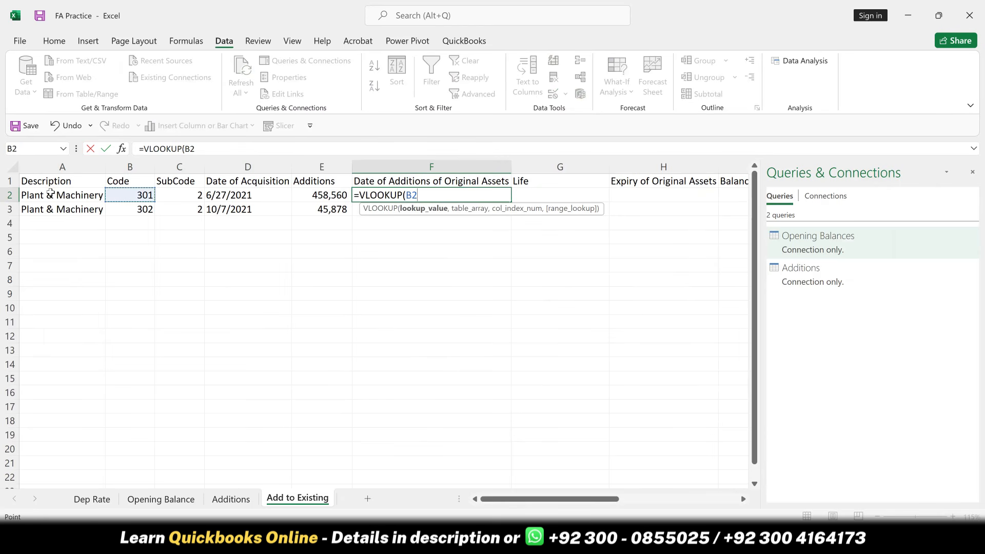
pyautogui.press('F4')
pyautogui.press('F4')
pyautogui.press('F4')
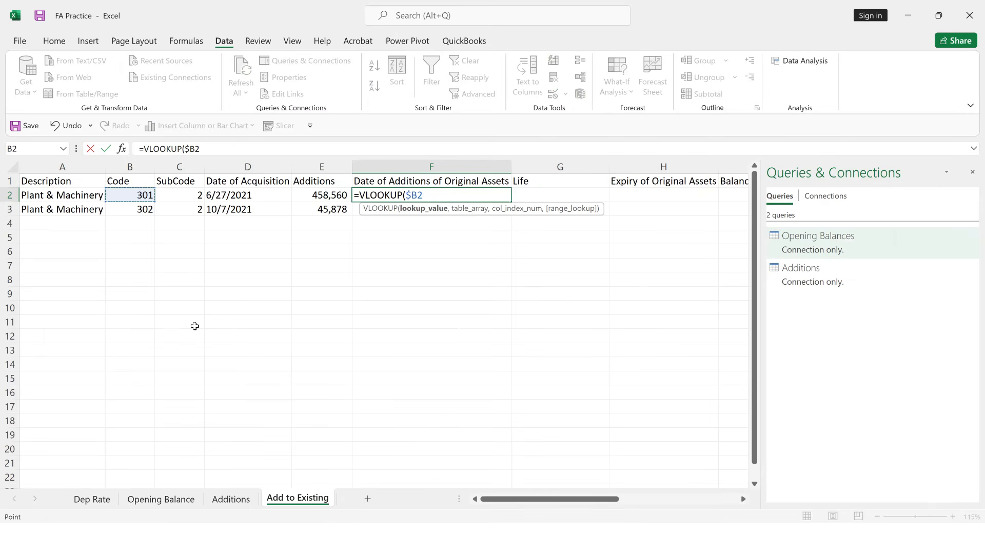
pyautogui.write(',')
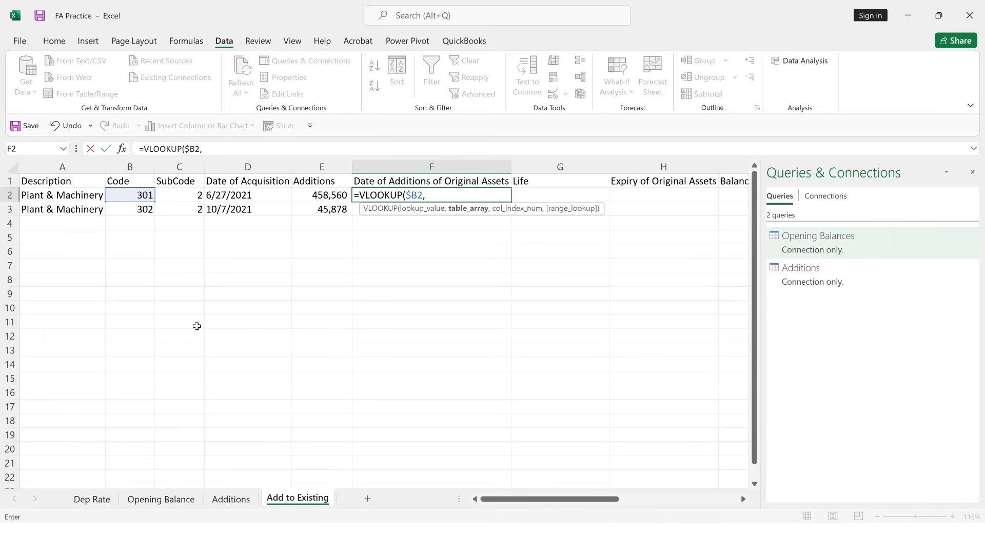
# Set the lookup's table array to the Code through Date of Acquisition columns of the Opening Balance table, covering all asset rows.
pyautogui.click(161, 498)
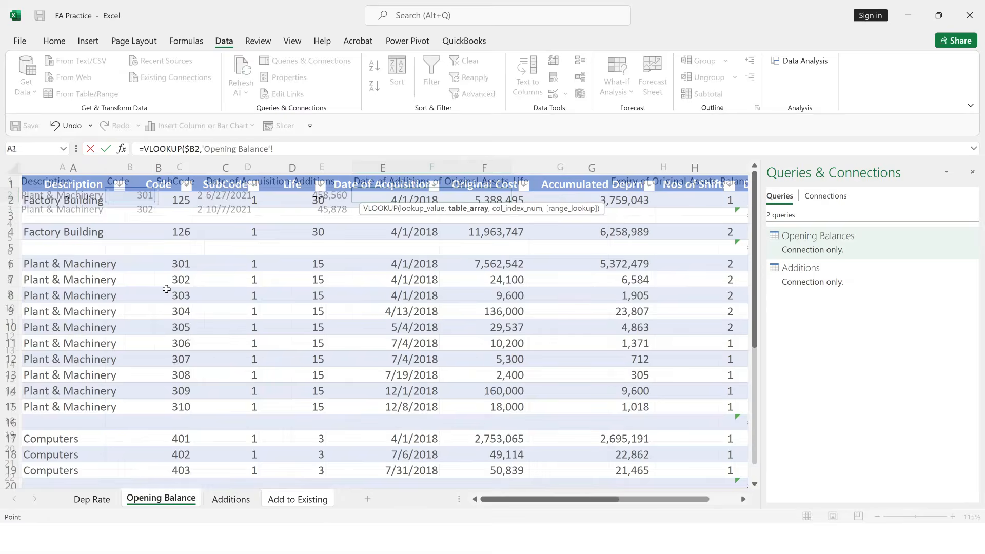
pyautogui.click(164, 199)
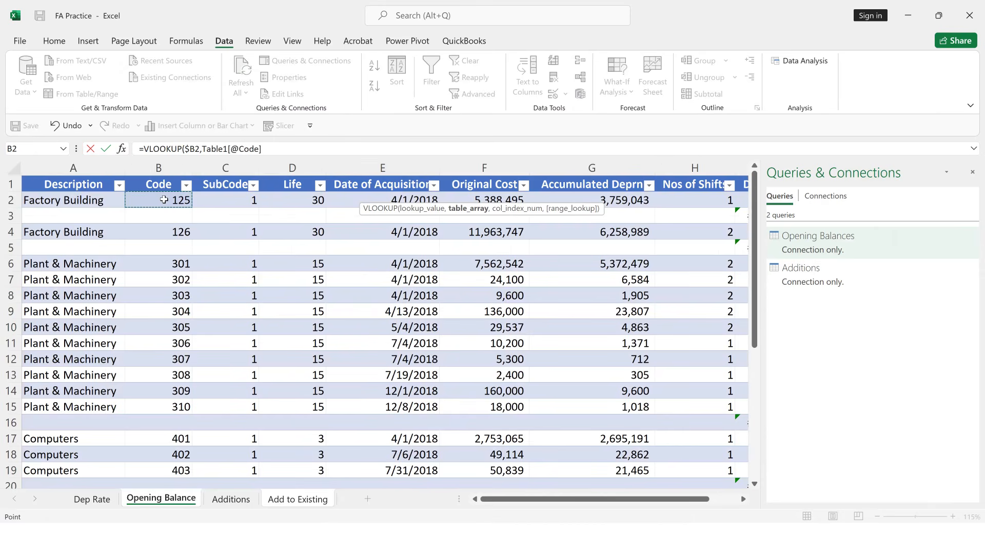
pyautogui.press('Up')
pyautogui.press('Down')
pyautogui.hotkey('ctrl', 'shift', 'End')
pyautogui.hotkey('shift', 'Right')
pyautogui.hotkey('shift', 'Right')
pyautogui.hotkey('shift', 'Right')
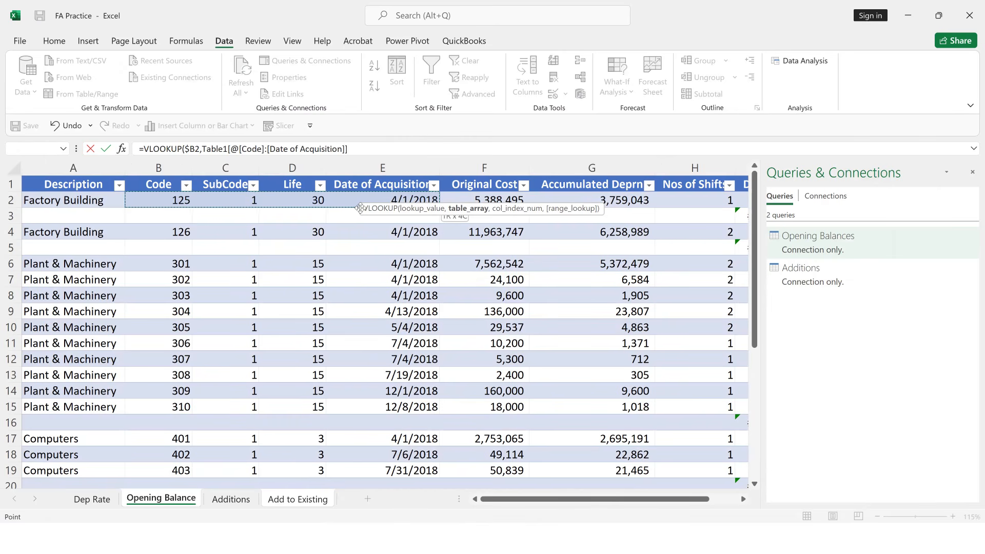
pyautogui.hotkey('shift', 'Down')
pyautogui.hotkey('shift', 'Down')
pyautogui.hotkey('shift', 'Down')
pyautogui.hotkey('shift', 'Down')
pyautogui.hotkey('shift', 'Down')
pyautogui.hotkey('shift', 'Down')
pyautogui.hotkey('shift', 'Down')
pyautogui.hotkey('shift', 'Down')
pyautogui.hotkey('shift', 'Down')
pyautogui.hotkey('shift', 'Down')
pyautogui.hotkey('shift', 'Down')
pyautogui.hotkey('shift', 'Down')
pyautogui.hotkey('shift', 'Down')
pyautogui.hotkey('shift', 'Down')
pyautogui.hotkey('shift', 'Down')
pyautogui.hotkey('shift', 'Down')
pyautogui.hotkey('shift', 'Down')
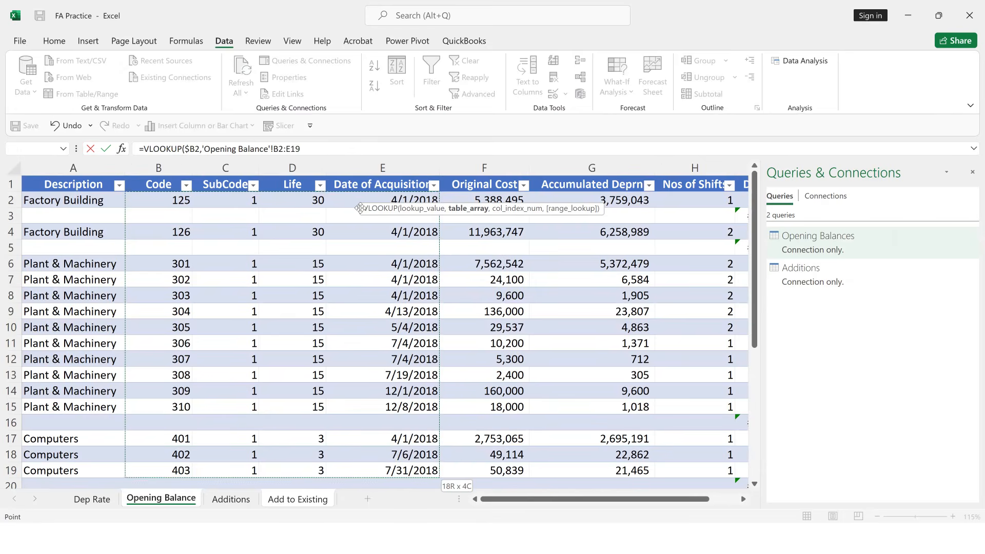
pyautogui.hotkey('shift', 'Down')
pyautogui.hotkey('shift', 'Down')
pyautogui.hotkey('shift', 'Down')
pyautogui.hotkey('shift', 'Down')
pyautogui.hotkey('shift', 'Down')
pyautogui.hotkey('shift', 'Down')
pyautogui.hotkey('shift', 'Down')
pyautogui.hotkey('shift', 'Down')
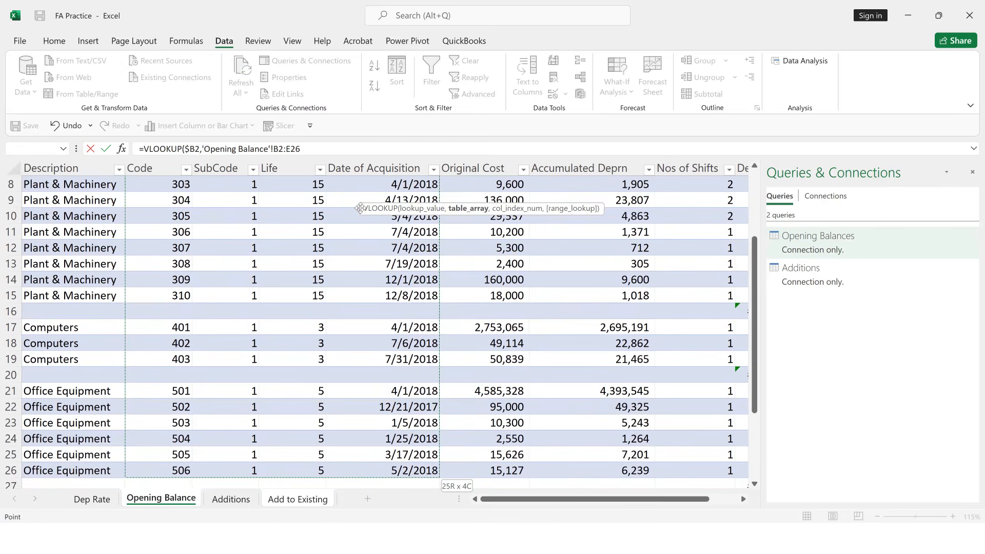
pyautogui.hotkey('shift', 'Down')
pyautogui.hotkey('shift', 'Down')
pyautogui.hotkey('shift', 'Down')
pyautogui.hotkey('shift', 'Down')
pyautogui.hotkey('shift', 'Down')
pyautogui.hotkey('shift', 'Down')
pyautogui.hotkey('shift', 'Down')
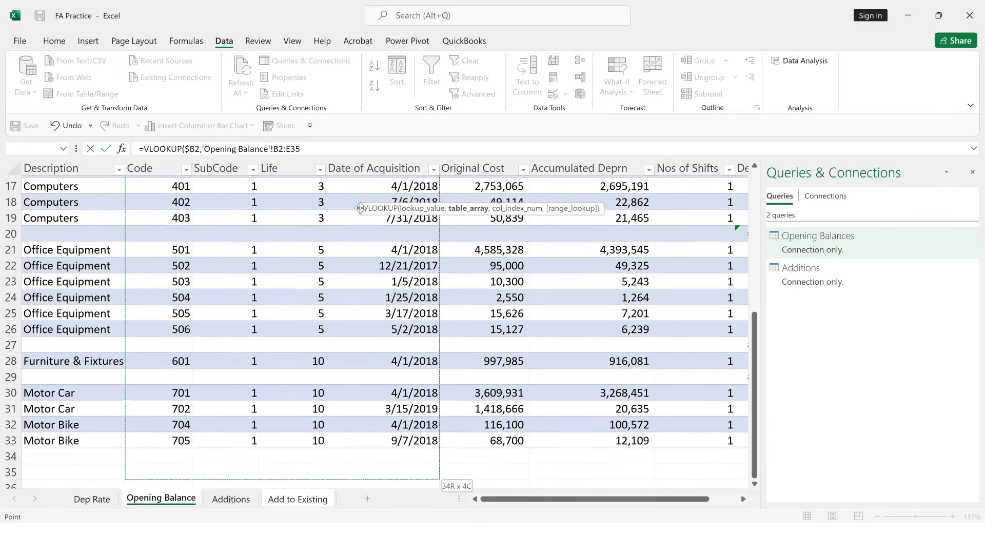
pyautogui.hotkey('shift', 'Up')
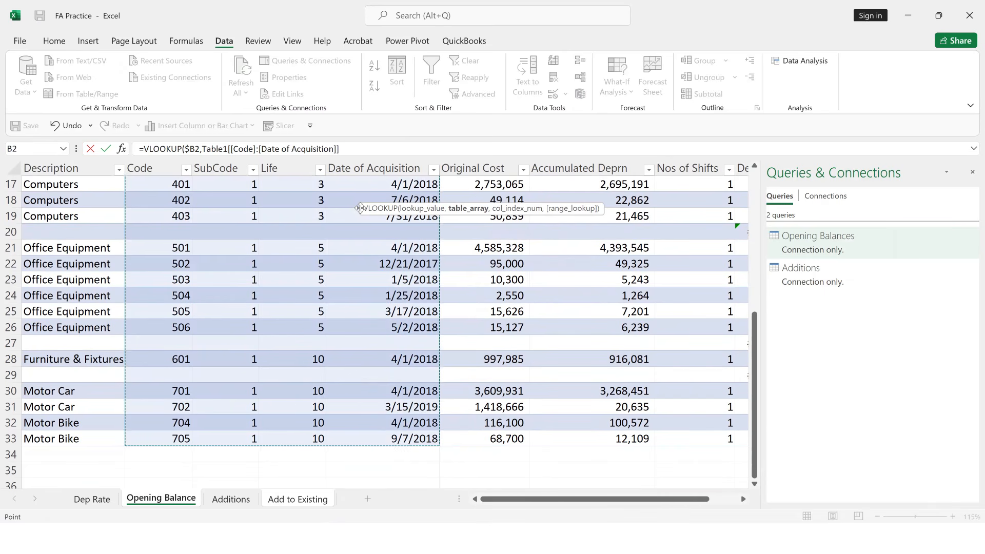
# Complete the lookup with column index 4 and an exact match (FALSE).
pyautogui.write(',4')
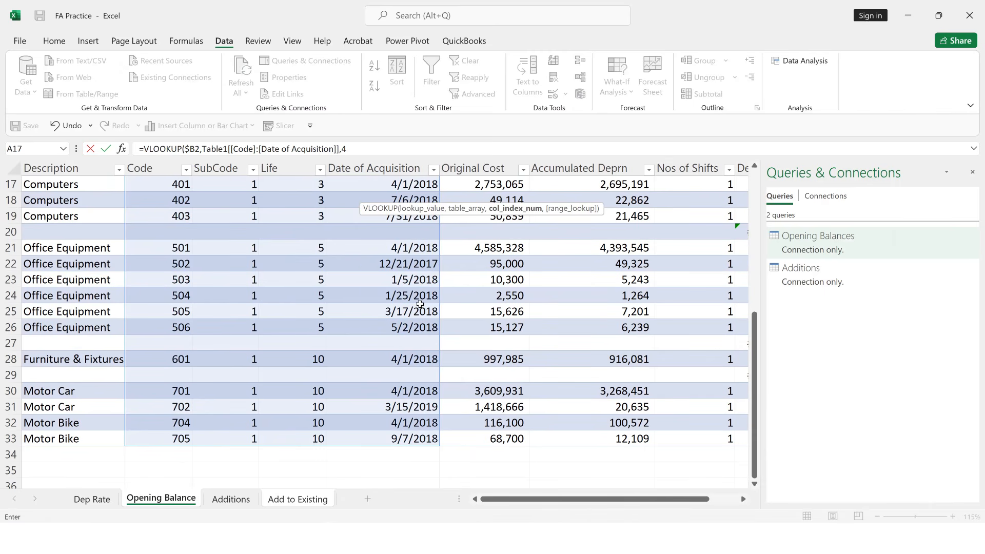
pyautogui.write(',')
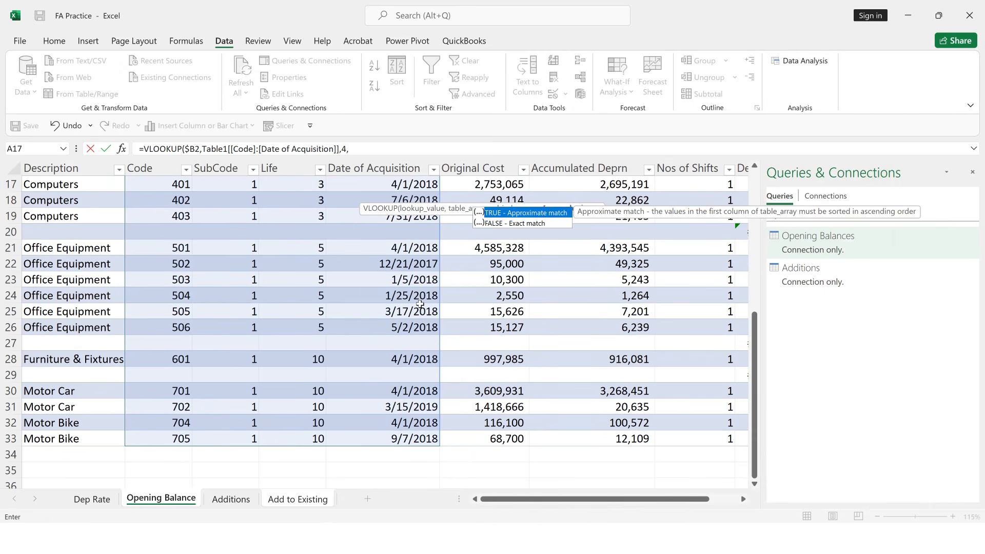
pyautogui.press('Down')
pyautogui.press('Tab')
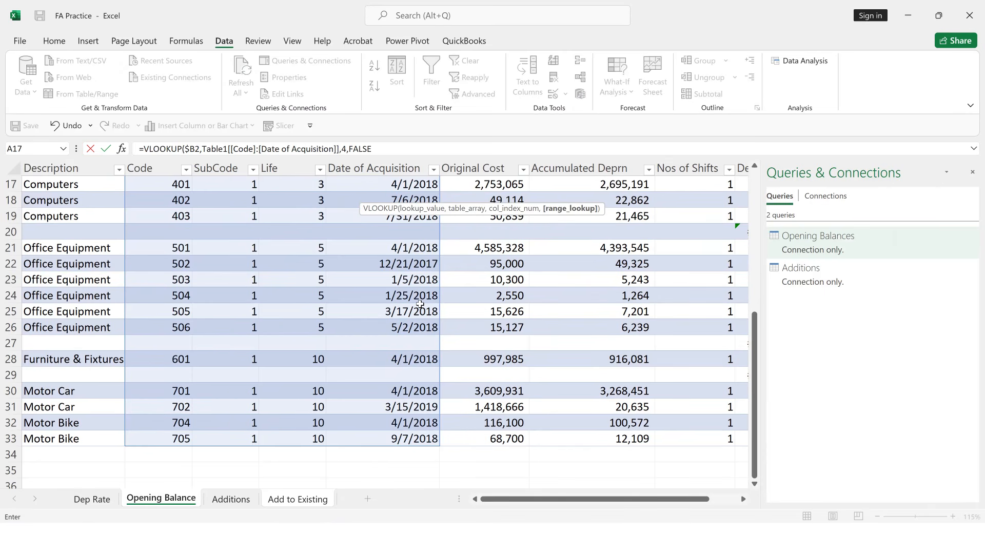
pyautogui.press('Return')
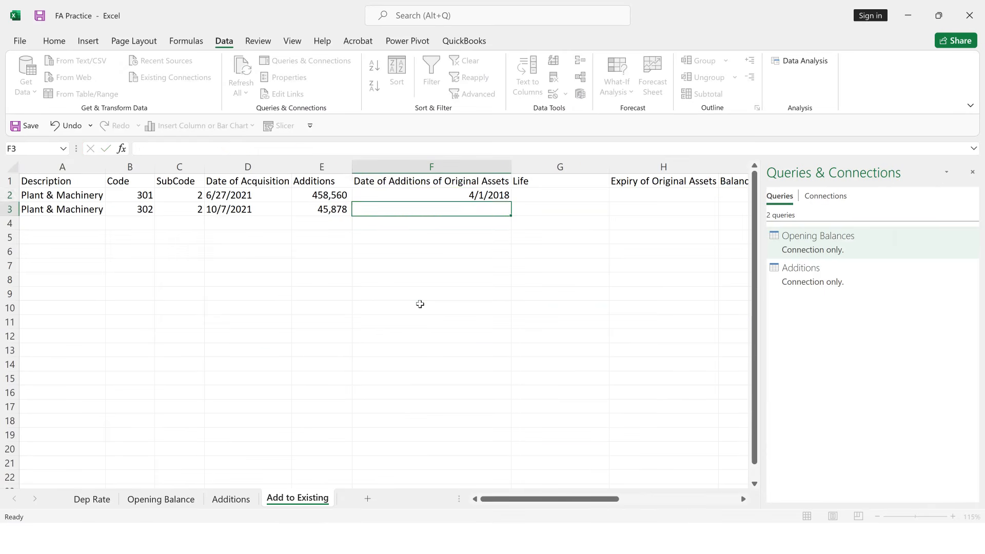
# Fill the original acquisition date lookup from F2 down to F3.
pyautogui.hotkey('shift', 'Down')
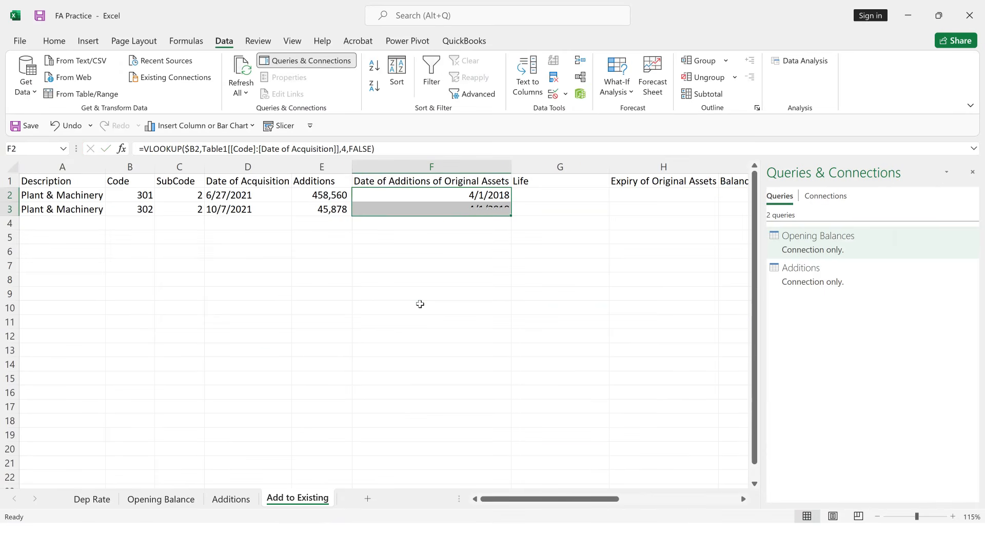
pyautogui.press('Left')
pyautogui.press('Left')
pyautogui.press('Left')
pyautogui.press('Right')
pyautogui.press('Right')
pyautogui.press('Right')
pyautogui.press('Right')
pyautogui.press('Left')
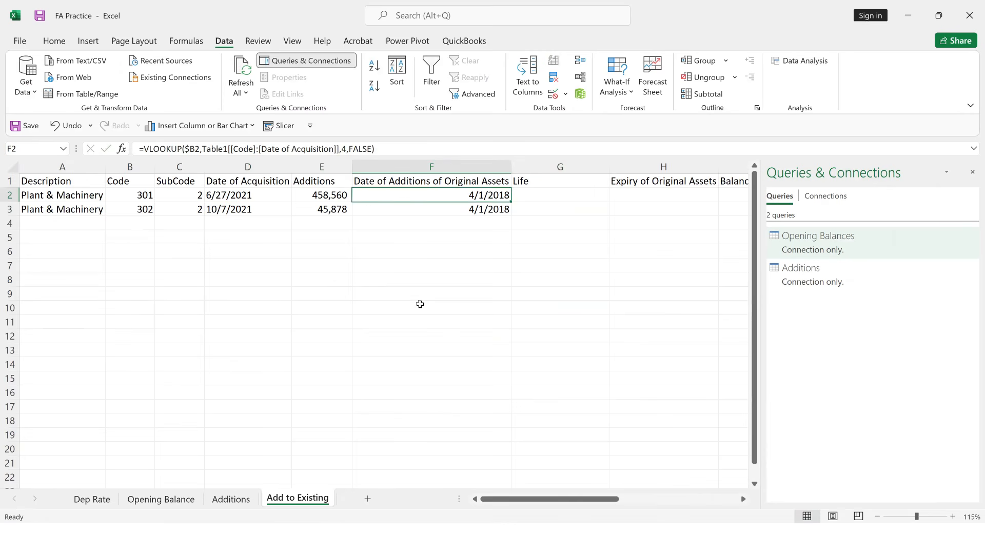
# Copy the lookup formula from F2 to G2 and change its column index to return the asset's Life.
pyautogui.hotkey('ctrl', 'c')
pyautogui.press('Right')
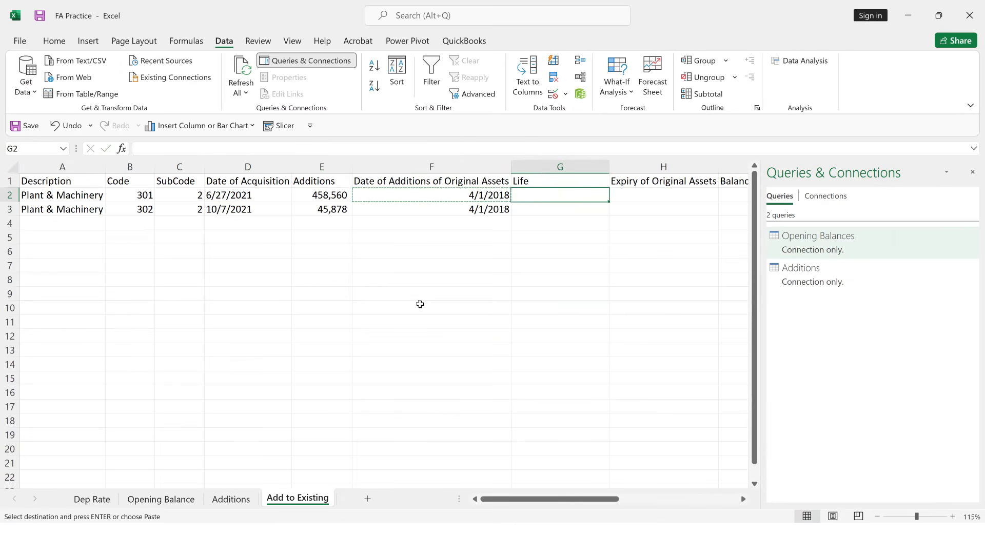
pyautogui.hotkey('ctrl', 'v')
pyautogui.press('F2')
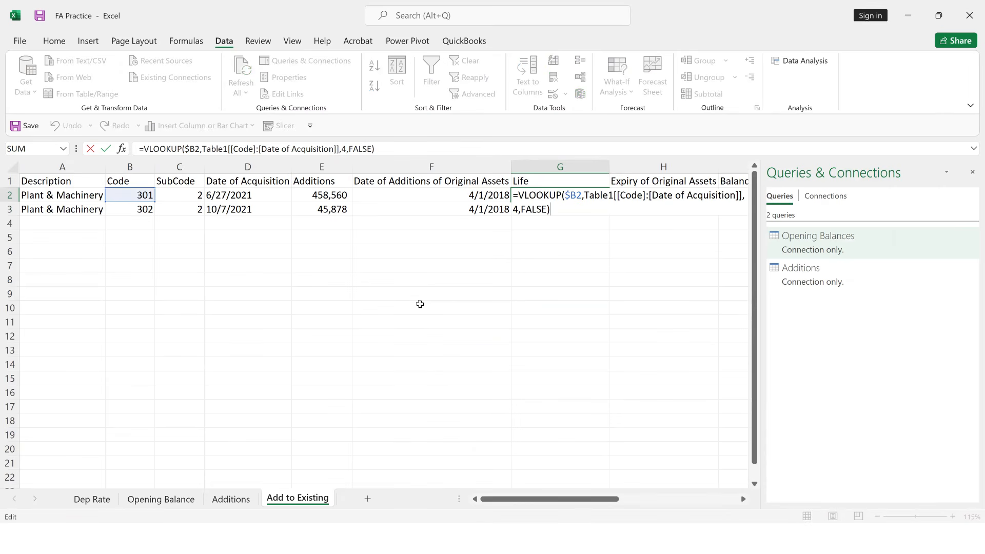
pyautogui.press('Left')
pyautogui.press('Left')
pyautogui.press('Left')
pyautogui.press('Left')
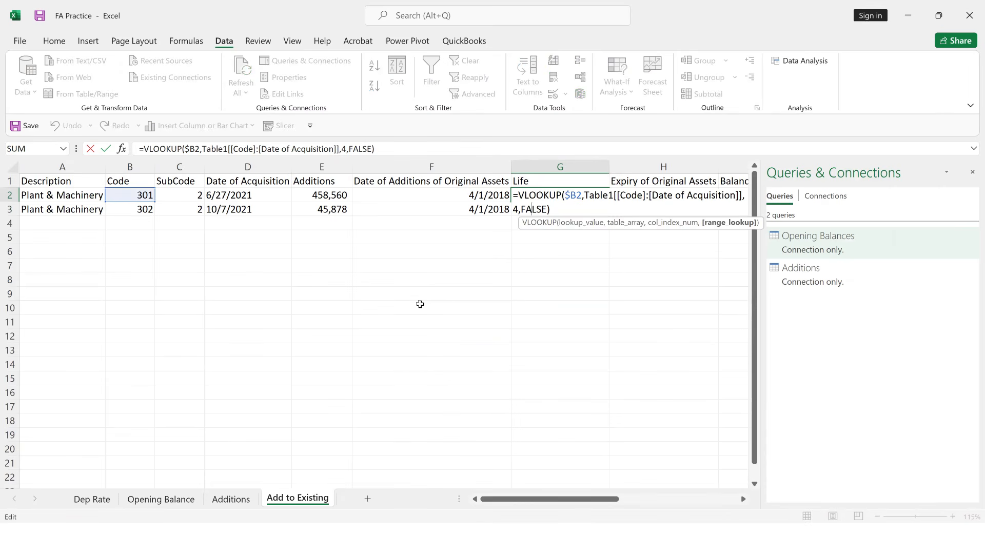
pyautogui.press('Left')
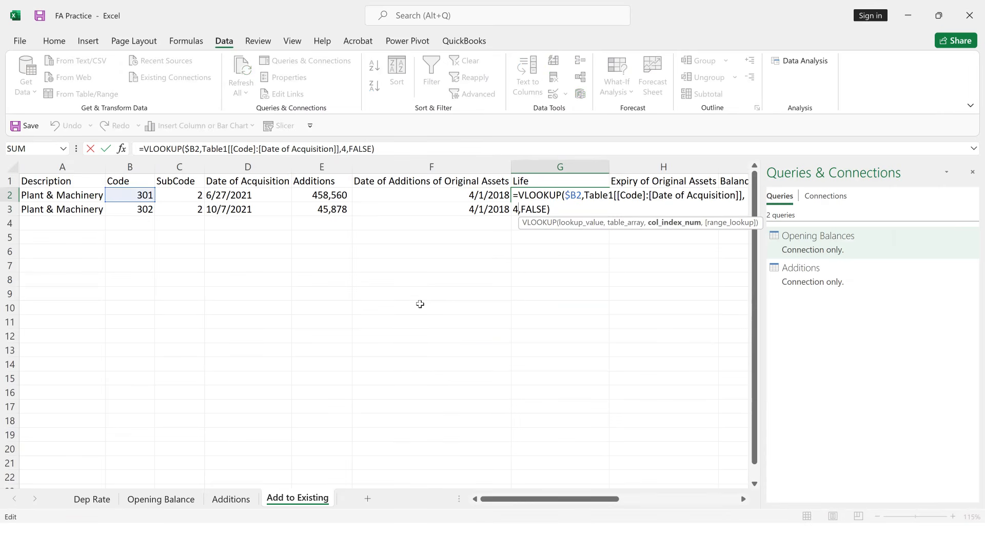
pyautogui.hotkey('ctrl', 'Return')
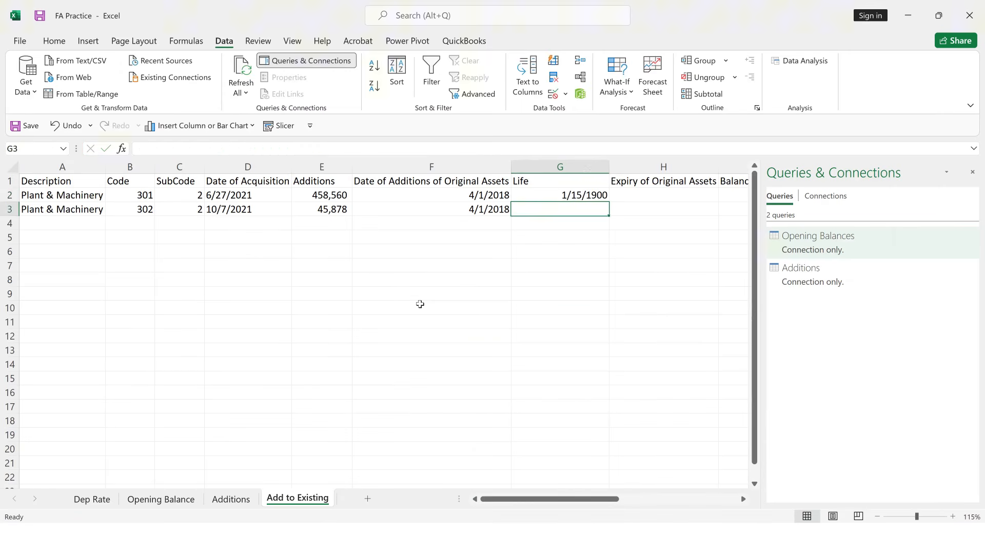
# Fill the Life lookup formula from G2 down to G3.
pyautogui.hotkey('shift', 'Down')
pyautogui.hotkey('ctrl', 'd')
pyautogui.hotkey('shift', 'Up')
pyautogui.hotkey('shift', 'Down')
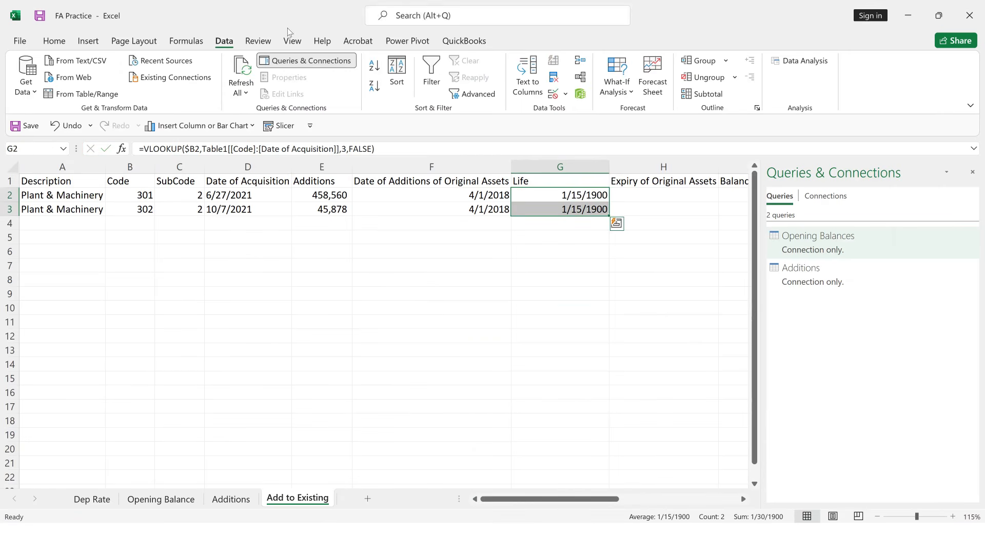
# Format the Life values in G2:G3 as Number with no decimal places.
pyautogui.click(53, 41)
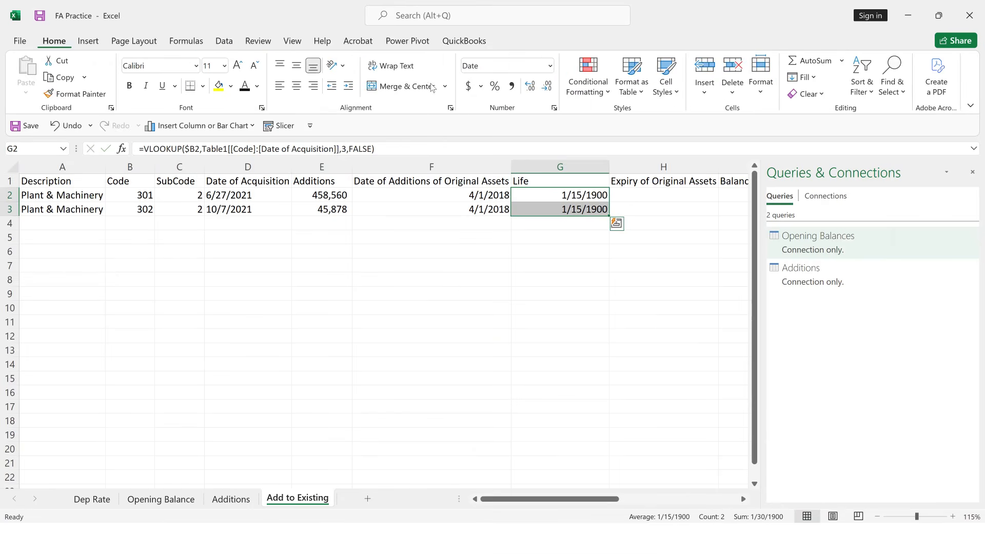
pyautogui.click(550, 66)
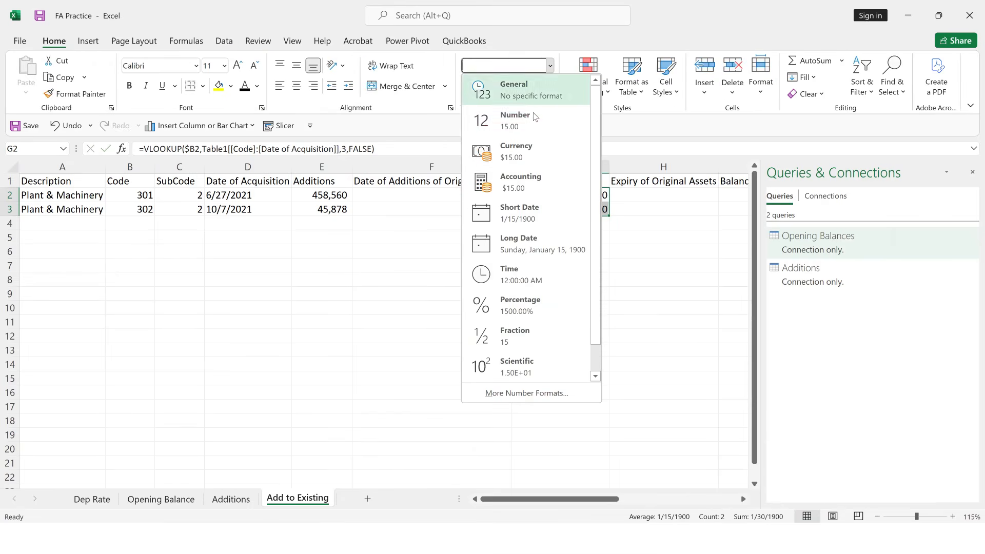
pyautogui.click(532, 117)
pyautogui.click(529, 86)
pyautogui.click(547, 86)
pyautogui.click(547, 86)
pyautogui.click(547, 87)
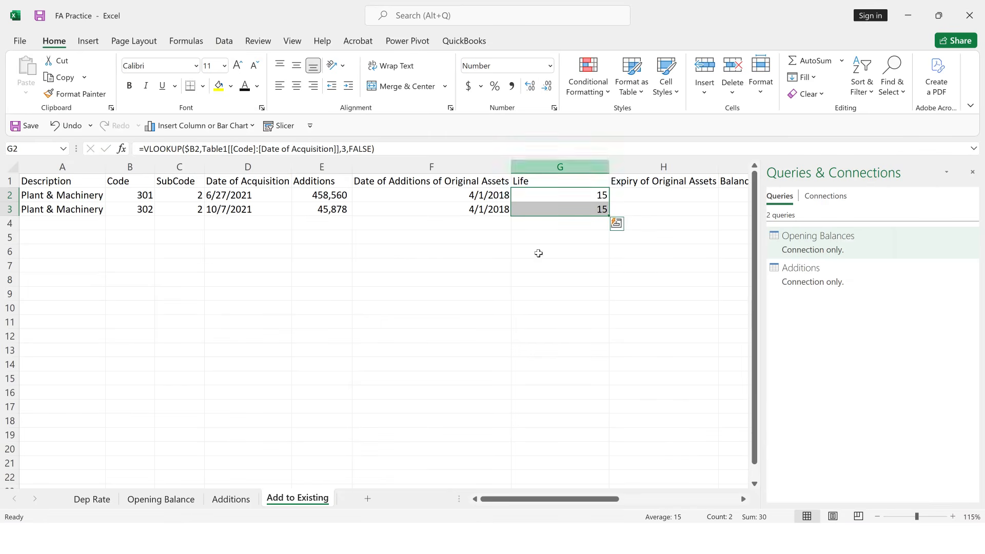
pyautogui.click(165, 499)
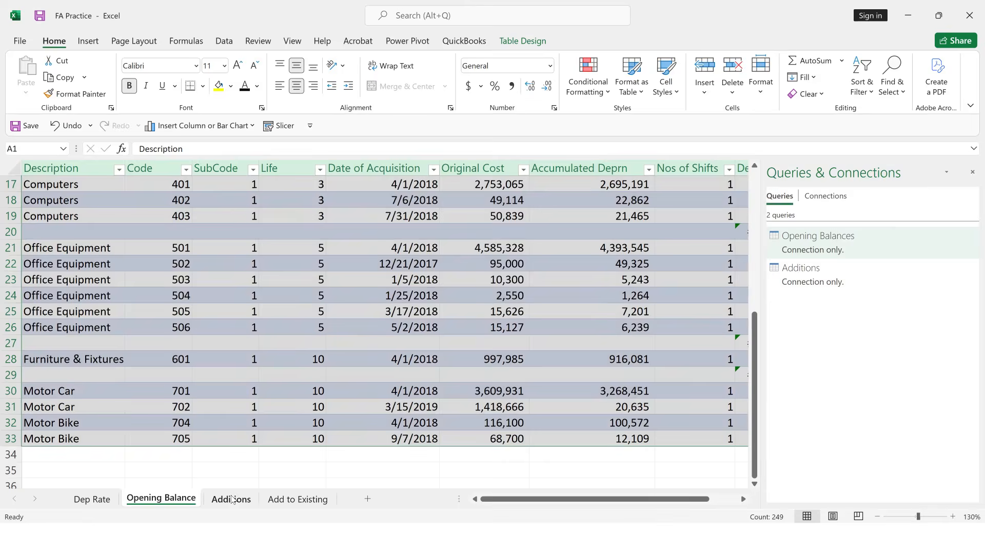
pyautogui.click(232, 499)
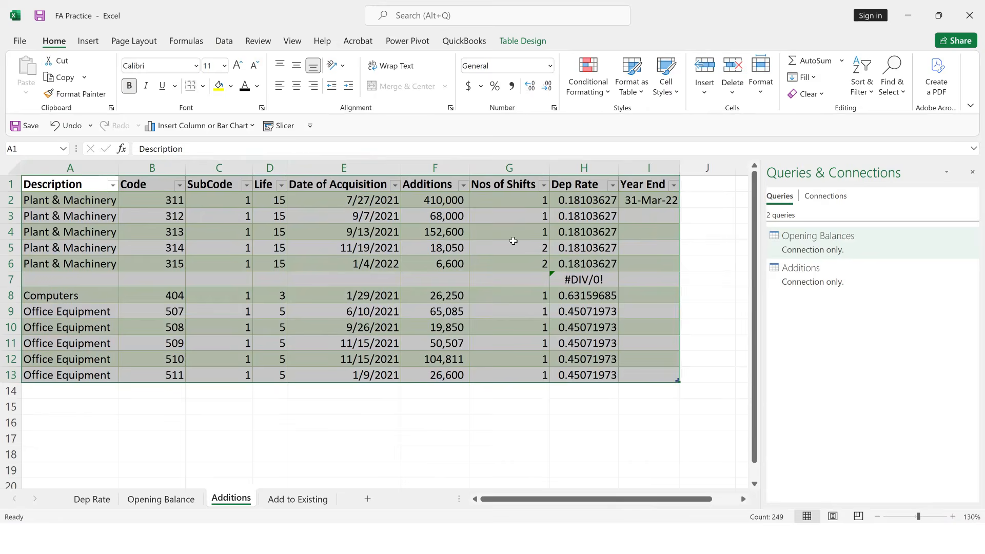
pyautogui.click(306, 500)
pyautogui.click(591, 194)
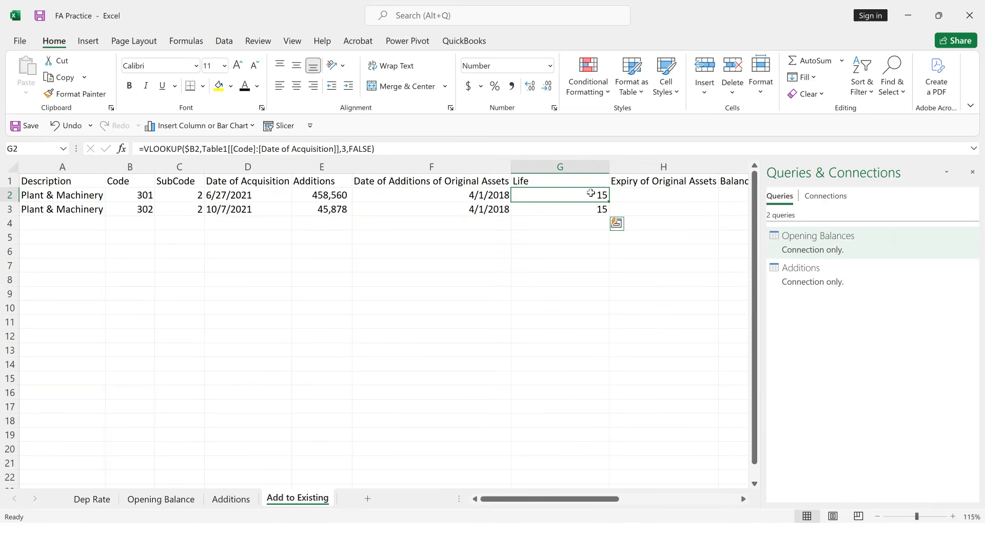
# Start a DATE formula in H2 under Expiry of Original Assets, with YEAR(F2)+G2 as the year argument.
pyautogui.press('Right')
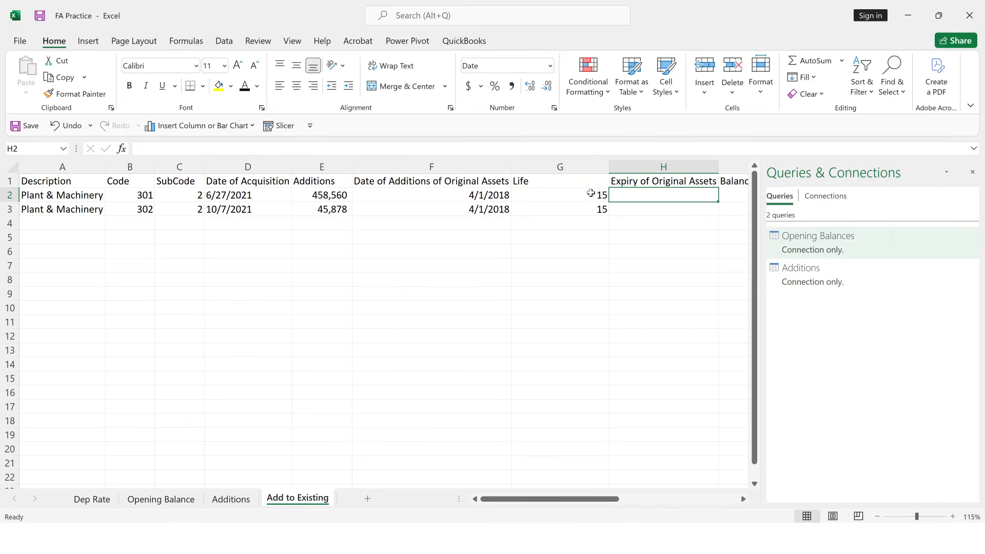
pyautogui.hscroll(3, 591, 193)
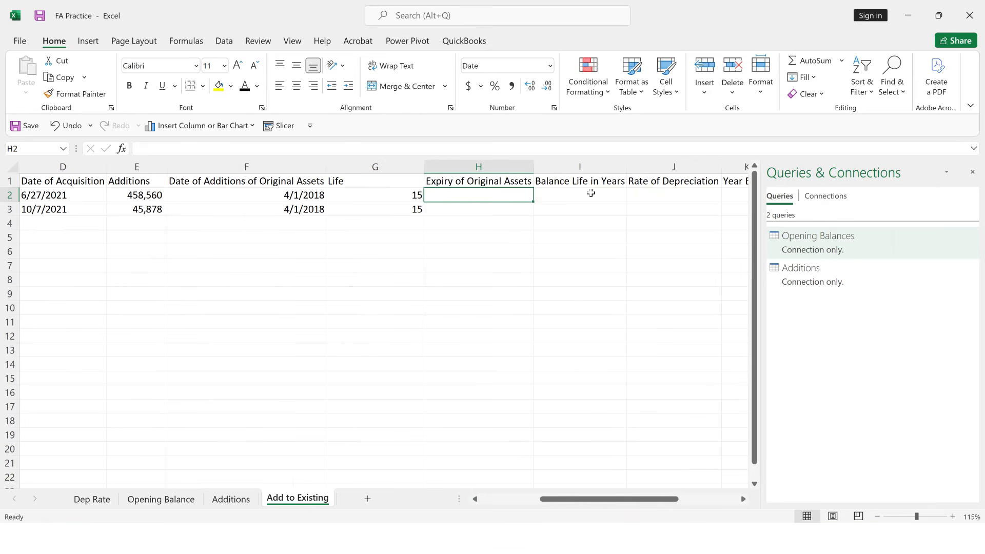
pyautogui.write('=date')
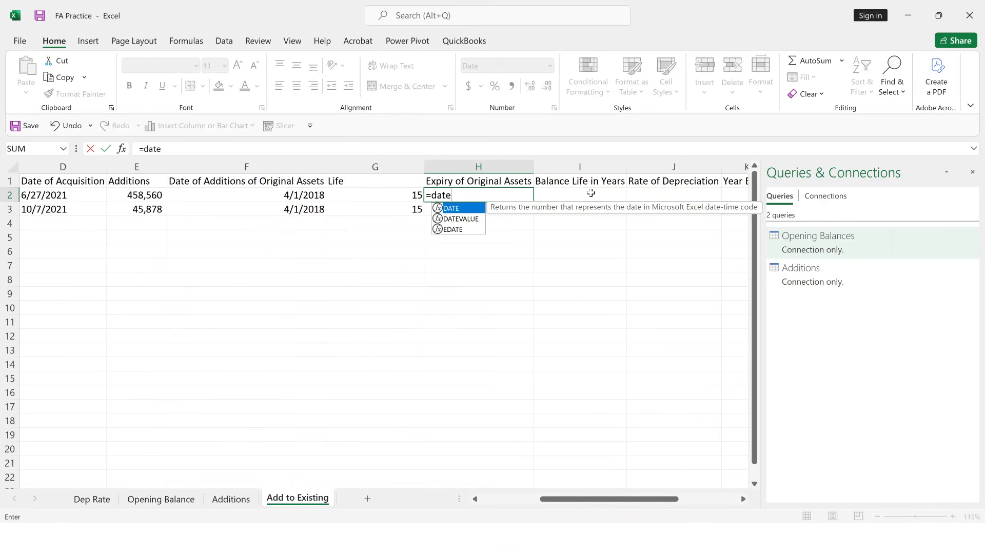
pyautogui.press('Tab')
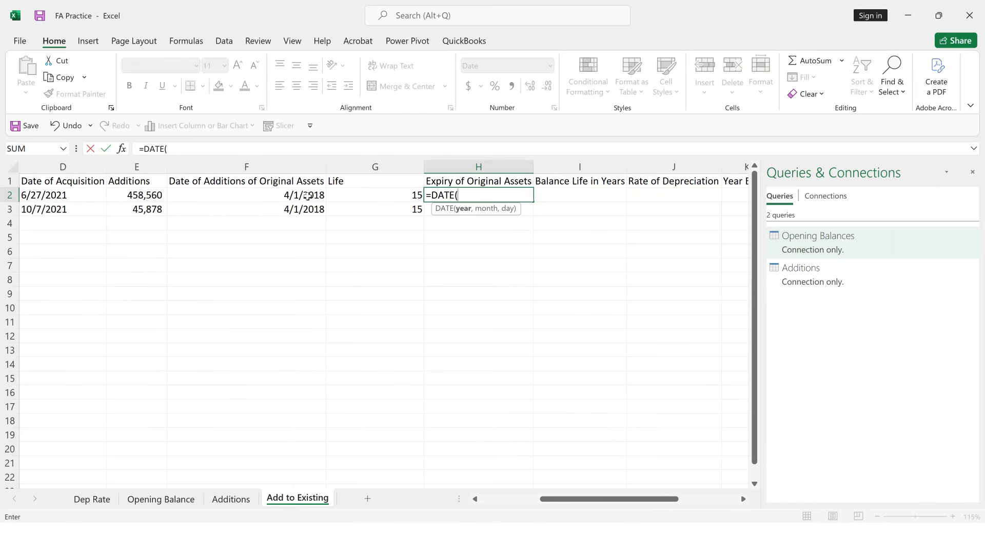
pyautogui.click(279, 196)
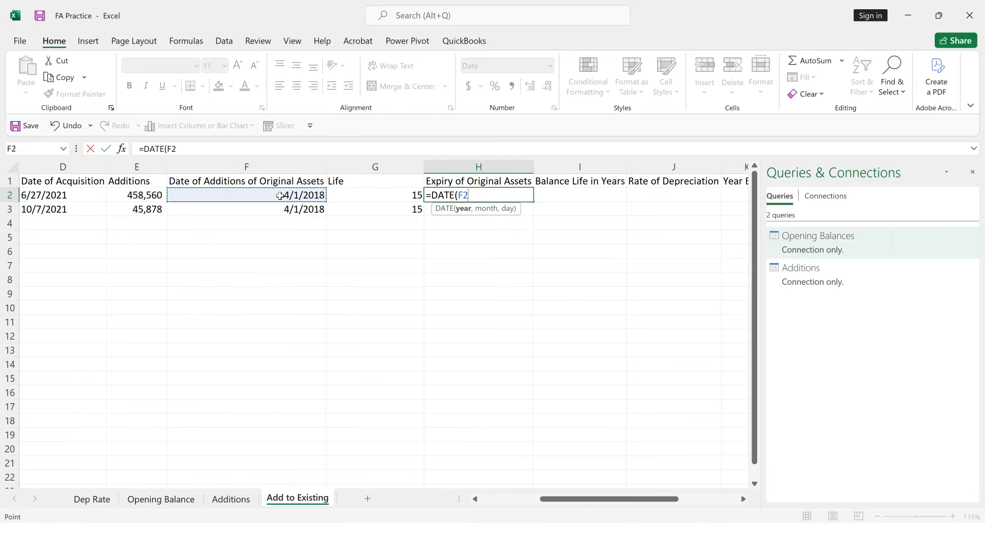
pyautogui.press('BackSpace')
pyautogui.press('BackSpace')
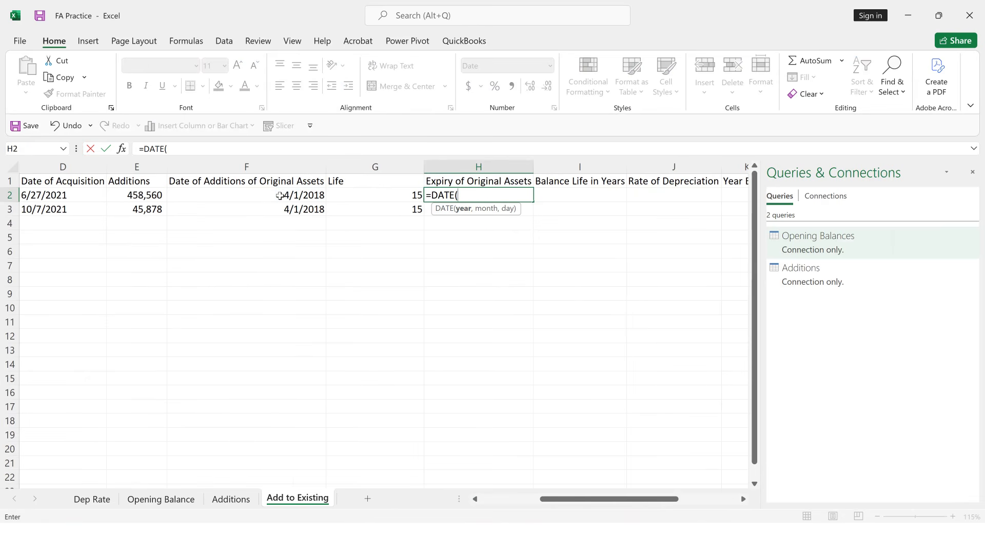
pyautogui.write('year')
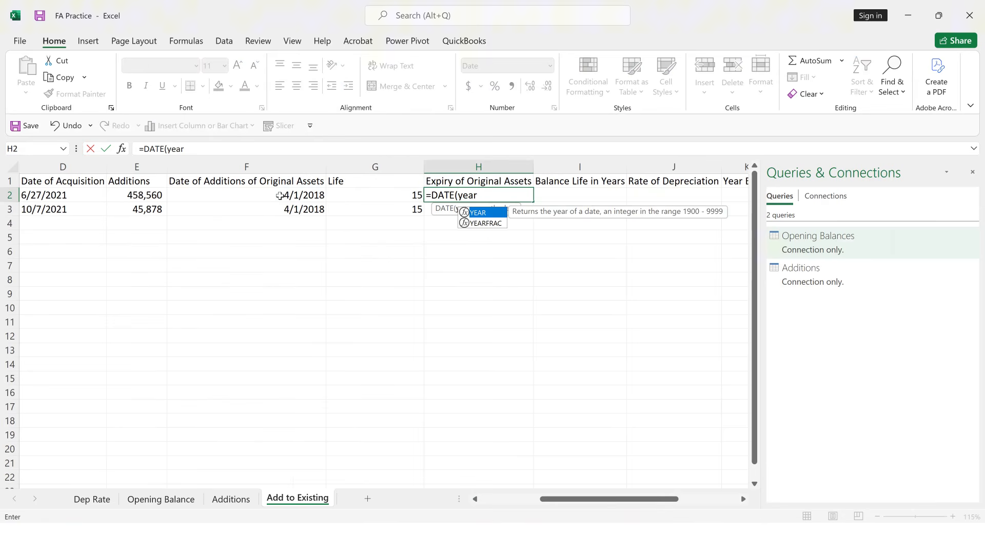
pyautogui.press('Tab')
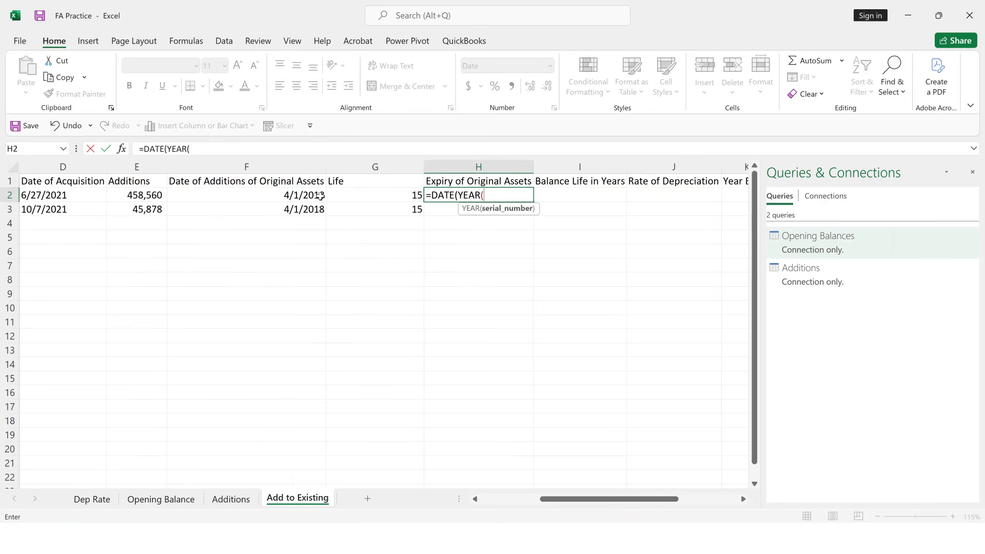
pyautogui.click(289, 195)
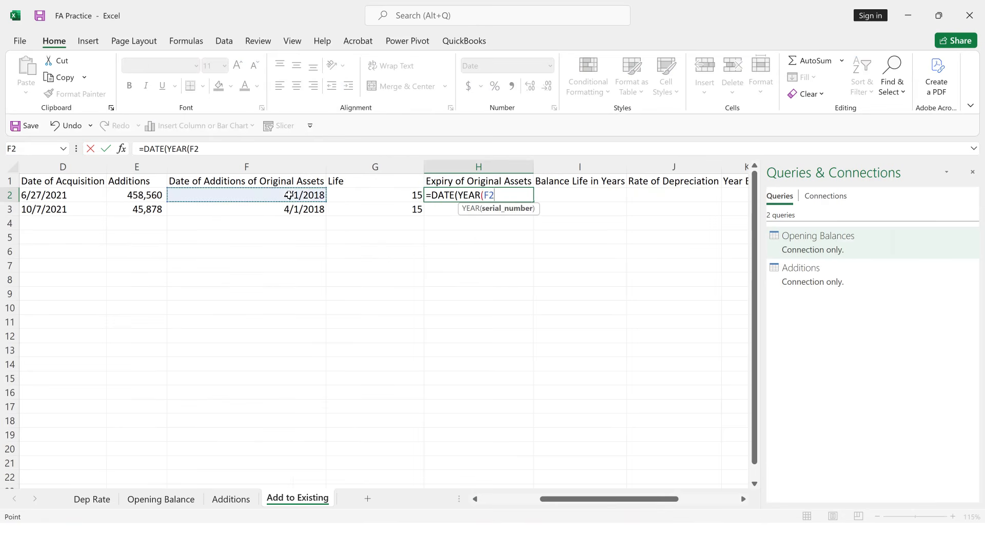
pyautogui.write(')')
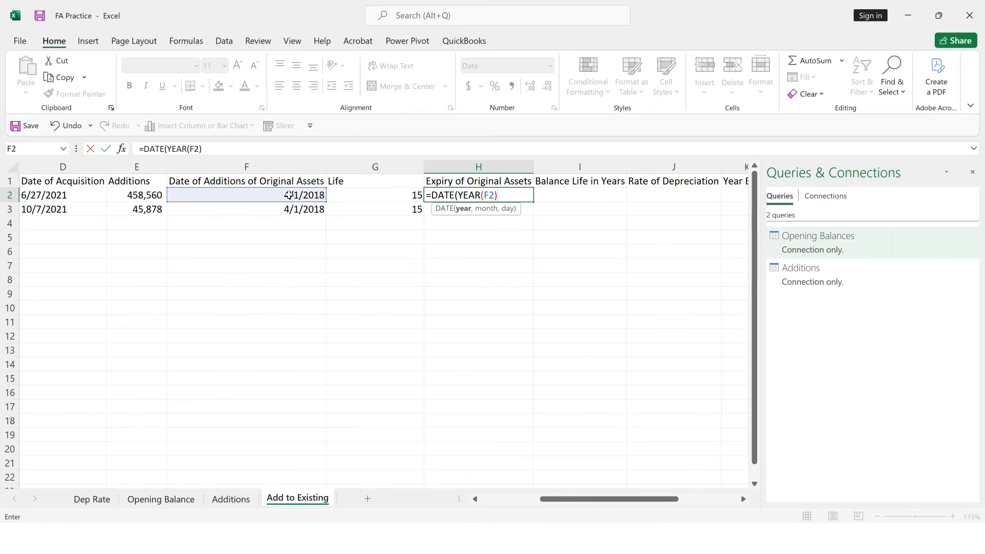
pyautogui.write('+')
pyautogui.click(402, 192)
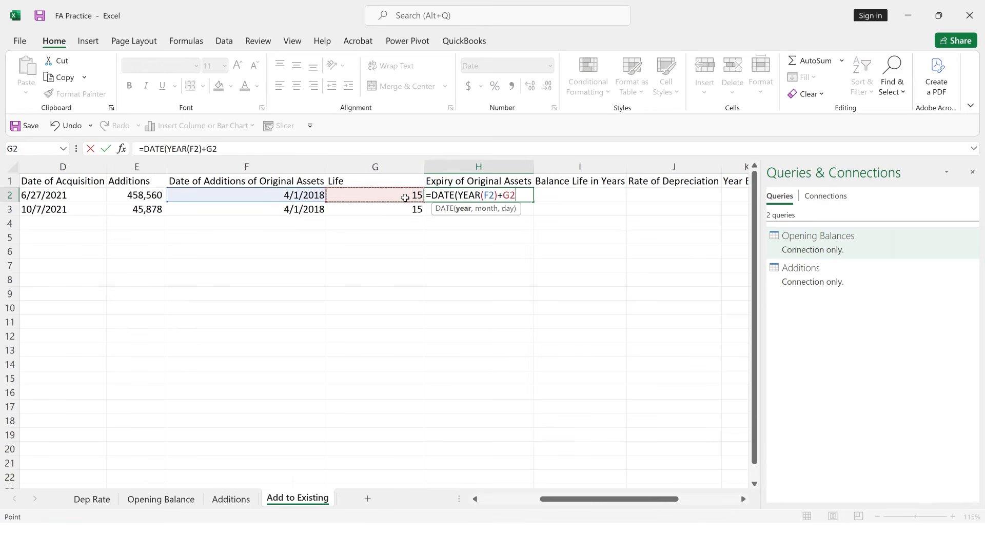
# Complete the H2 formula with MONTH(F2) as month and DAY(F2) as day, accepting the closing parenthesis correction.
pyautogui.write(',mon')
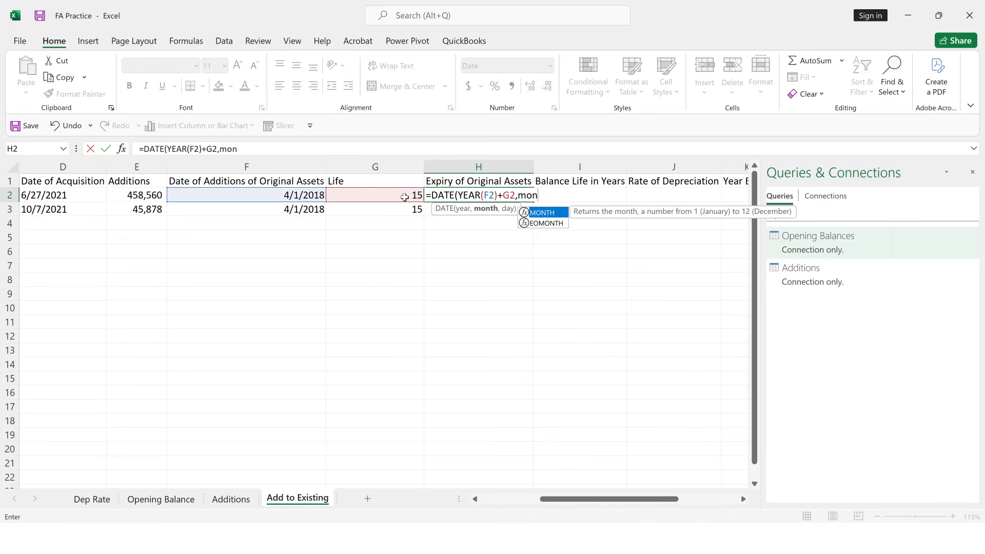
pyautogui.press('Tab')
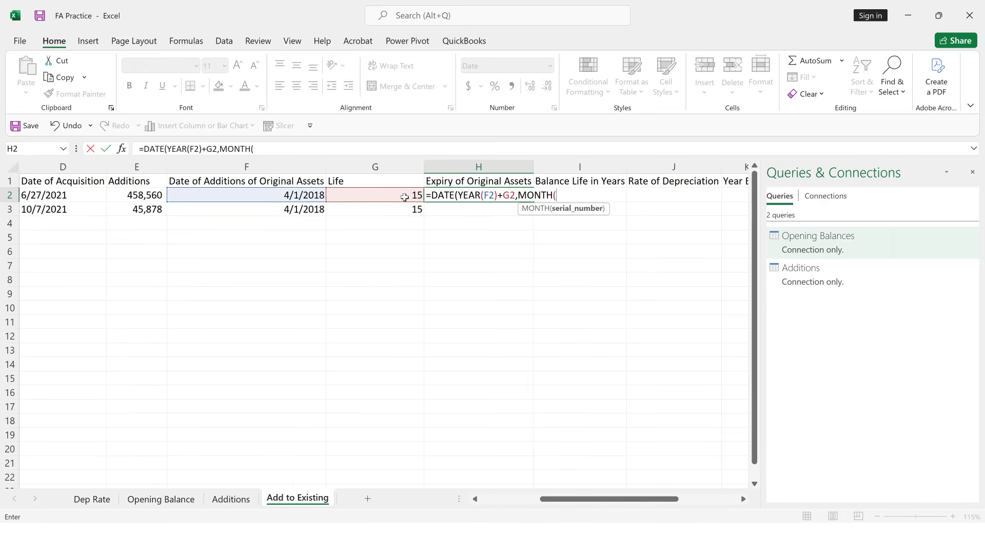
pyautogui.click(280, 196)
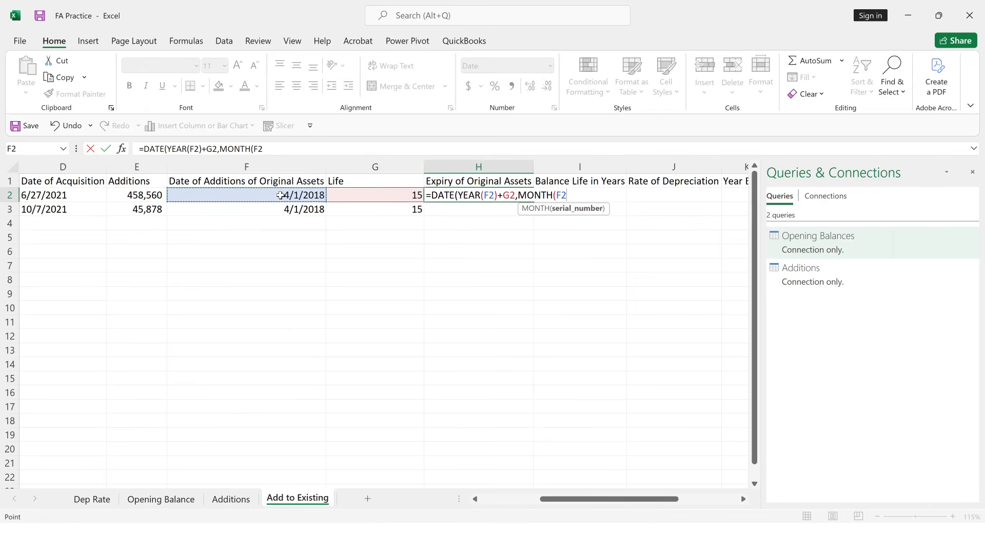
pyautogui.write(')')
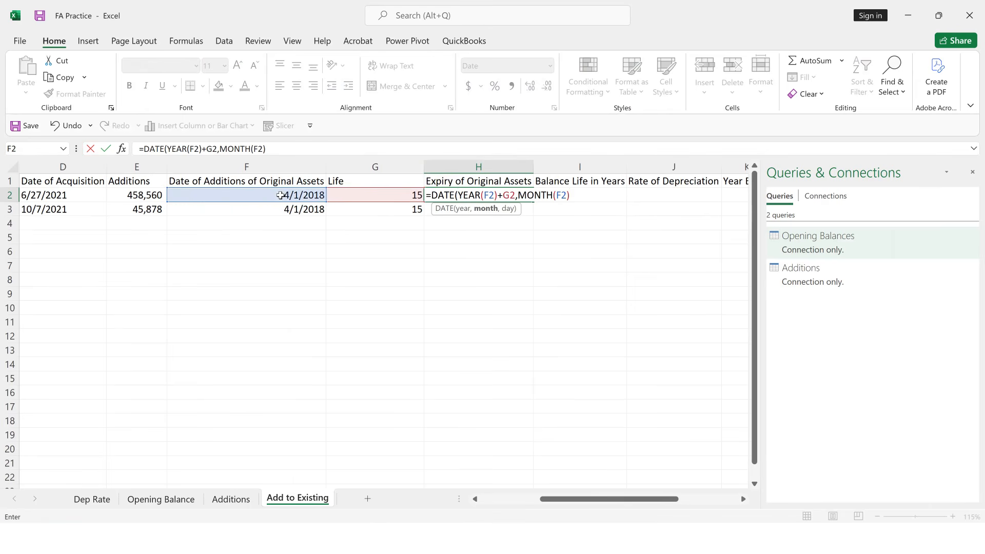
pyautogui.write(',day')
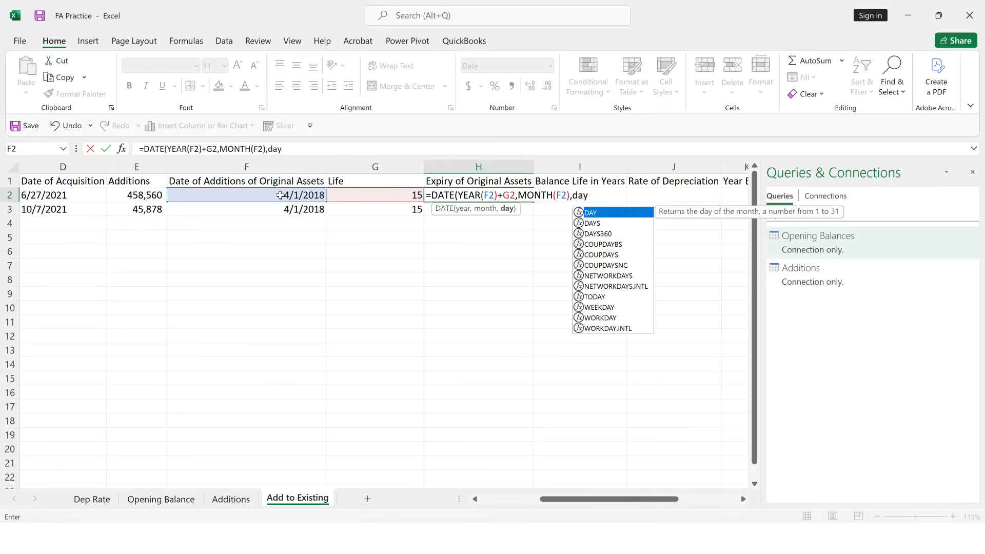
pyautogui.press('Tab')
pyautogui.click(283, 196)
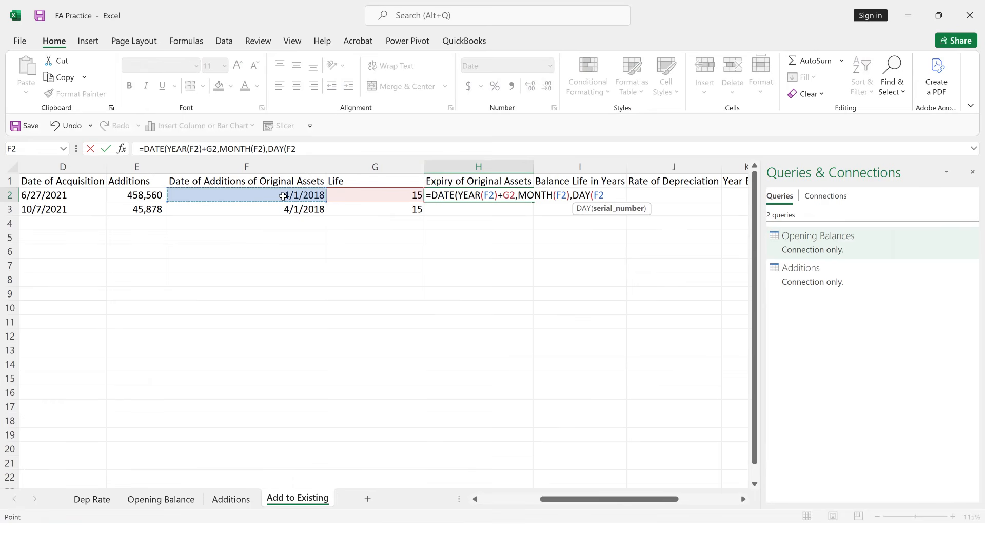
pyautogui.write(')')
pyautogui.press('Return')
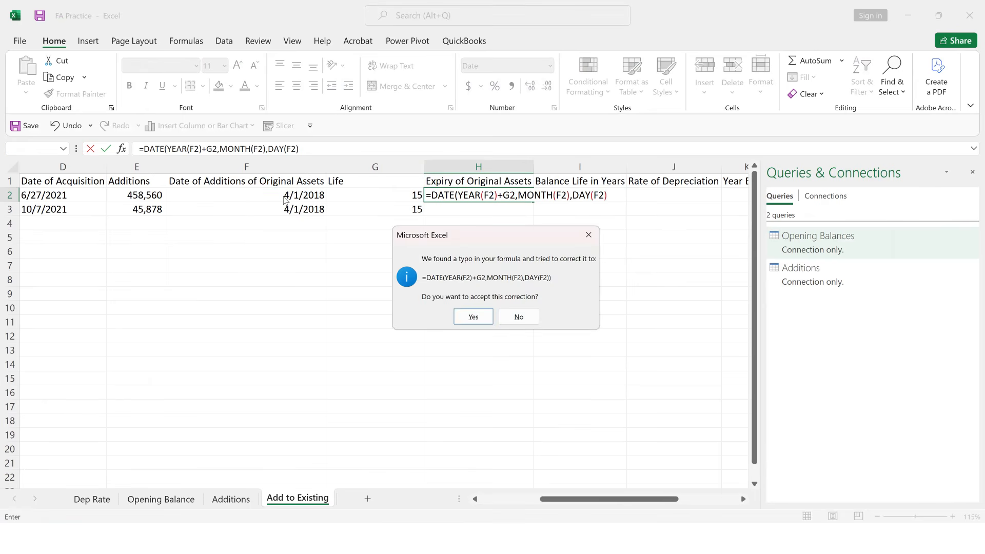
pyautogui.press('Return')
pyautogui.press('Up')
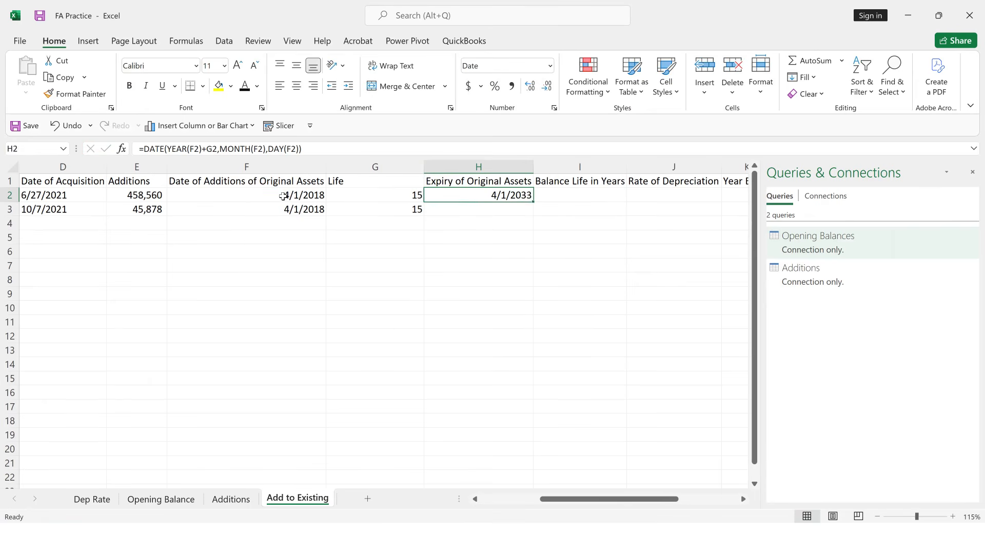
# Fill the expiry date formula from H2 down to H3.
pyautogui.hotkey('shift', 'Down')
pyautogui.hotkey('ctrl', 'd')
pyautogui.press('Down')
# Append -1 to the expiry date formula in H2 and fill the revised formula down to H3.
pyautogui.press('Up')
pyautogui.press('F2')
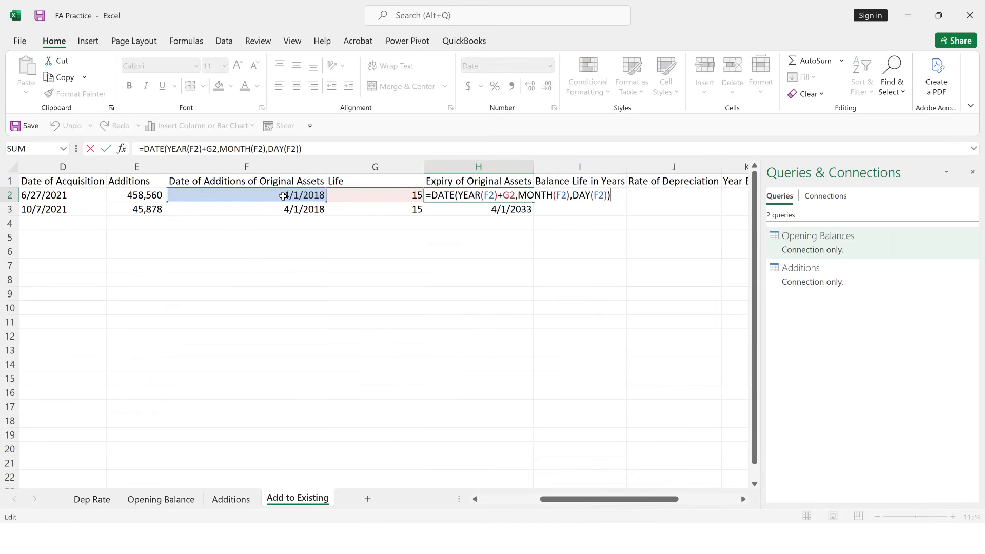
pyautogui.write('-1')
pyautogui.hotkey('ctrl', 'Return')
pyautogui.hotkey('shift', 'Down')
pyautogui.hotkey('ctrl', 'd')
pyautogui.press('Down')
pyautogui.press('Up')
pyautogui.press('Down')
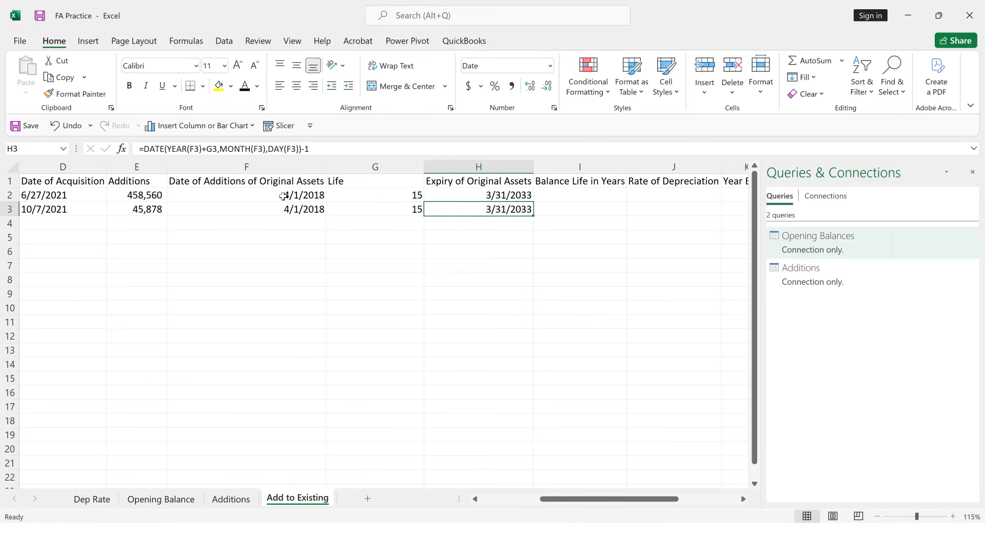
# Review the acquisition date, original asset date, life and expiry date in row 2 as inputs for the balance life.
pyautogui.press('Up')
pyautogui.press('Right')
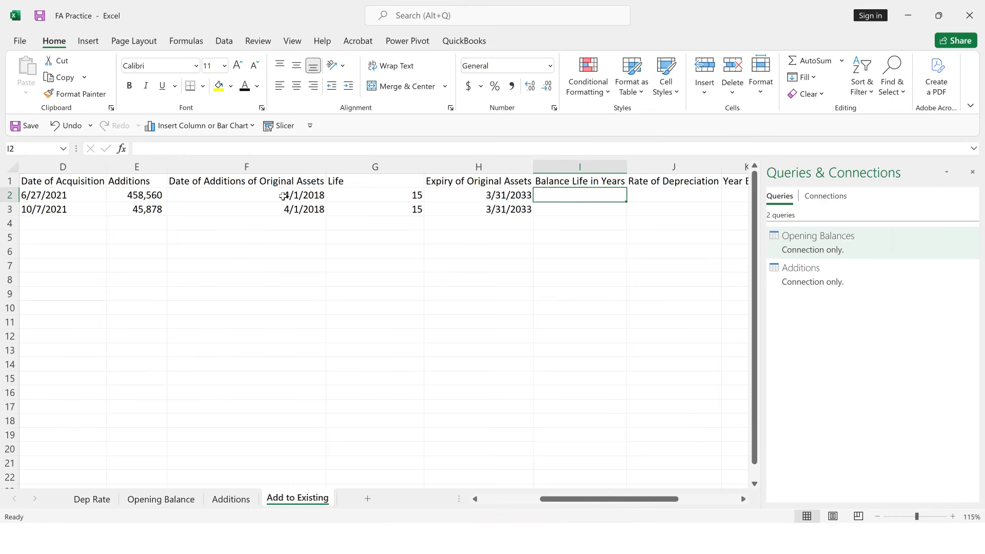
pyautogui.press('Left')
pyautogui.press('Left')
pyautogui.press('Left')
pyautogui.press('Left')
pyautogui.press('Left')
pyautogui.press('Left')
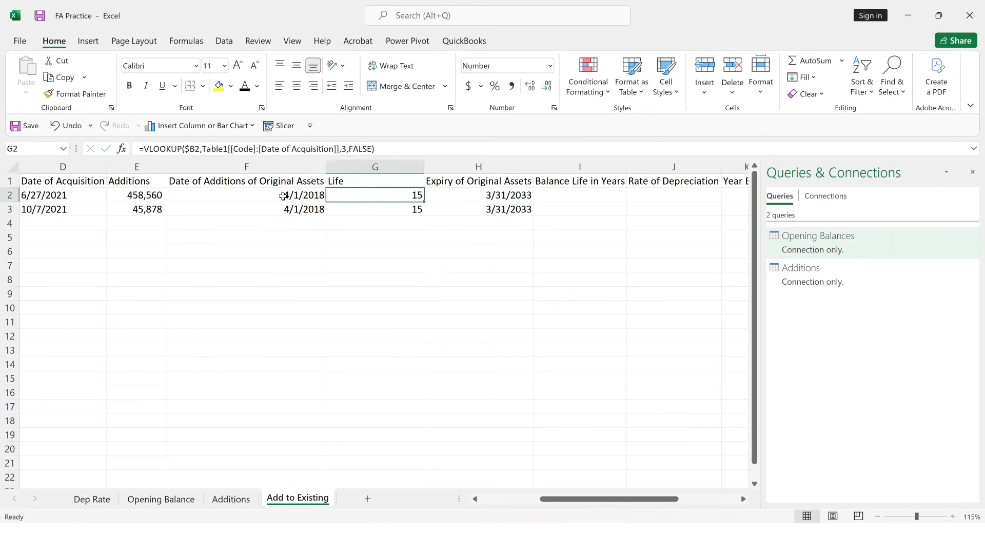
pyautogui.press('Right')
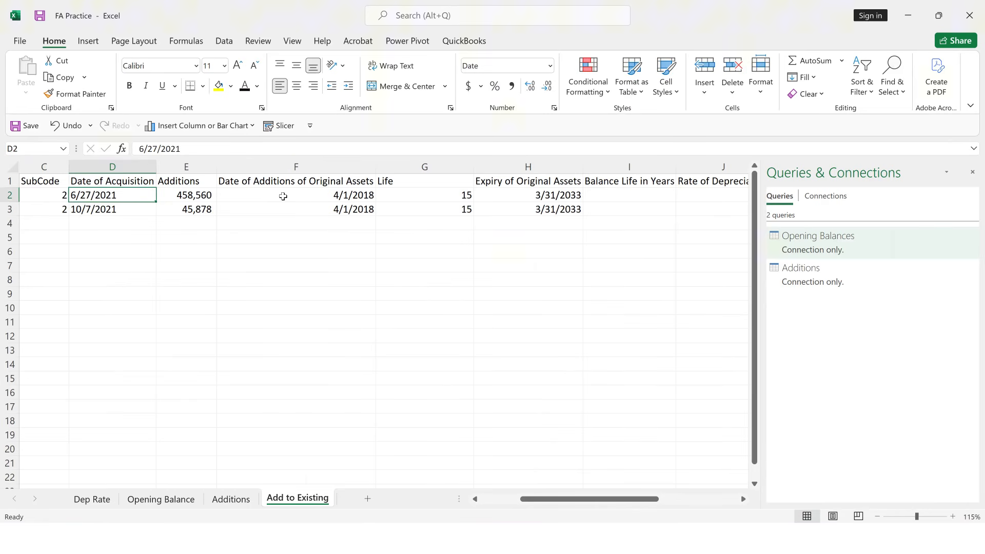
pyautogui.press('Right')
pyautogui.press('Right')
pyautogui.press('Right')
pyautogui.press('Right')
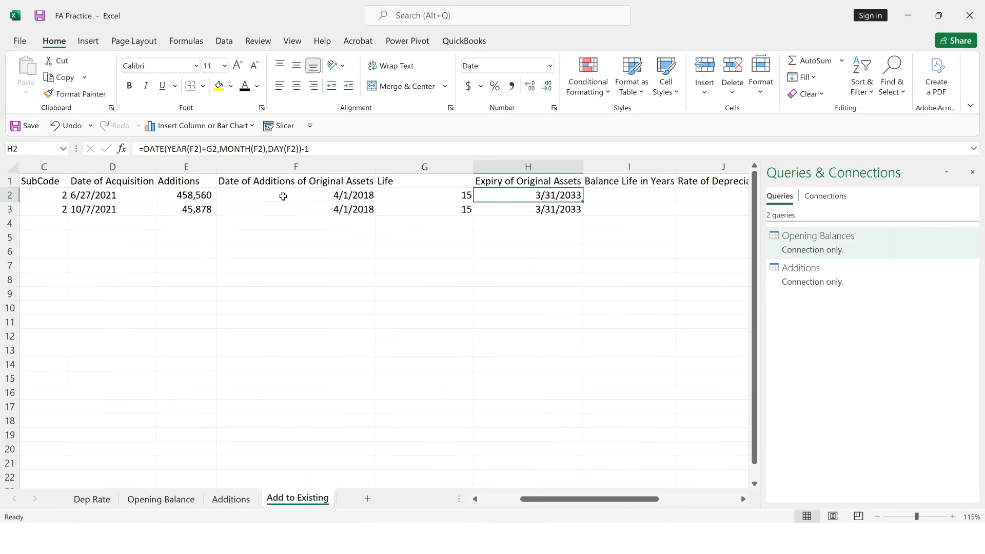
# Enter =H2-D2 in I2 to calculate the balance life and fill the formula down to I3.
pyautogui.press('Right')
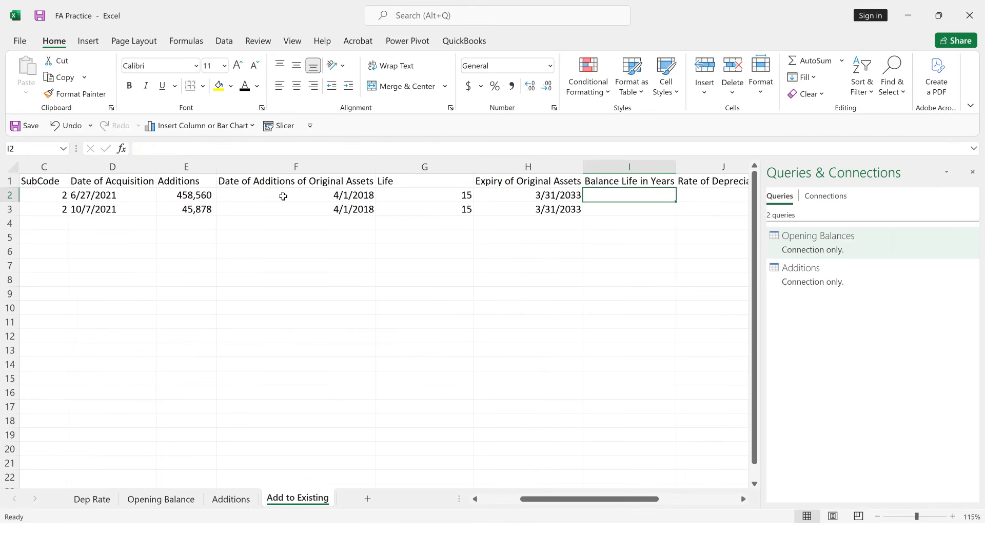
pyautogui.write('=')
pyautogui.press('Left')
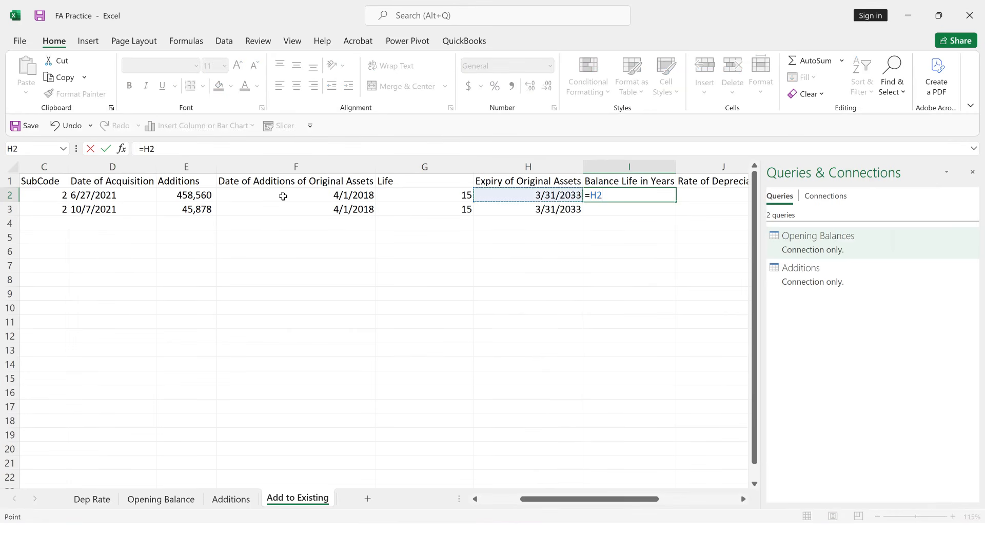
pyautogui.write('-')
pyautogui.press('Left')
pyautogui.press('Left')
pyautogui.press('Left')
pyautogui.press('Left')
pyautogui.press('Left')
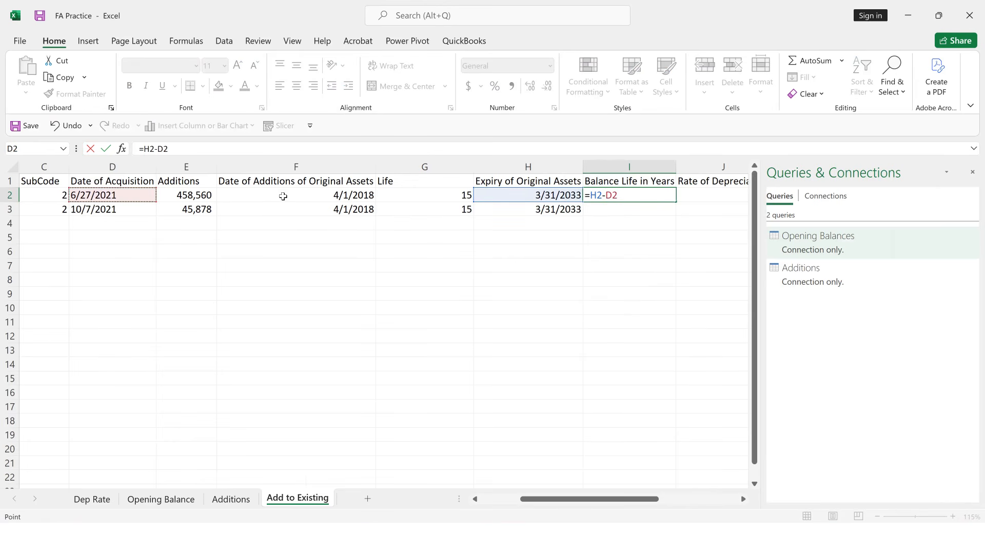
pyautogui.press('Return')
pyautogui.press('Up')
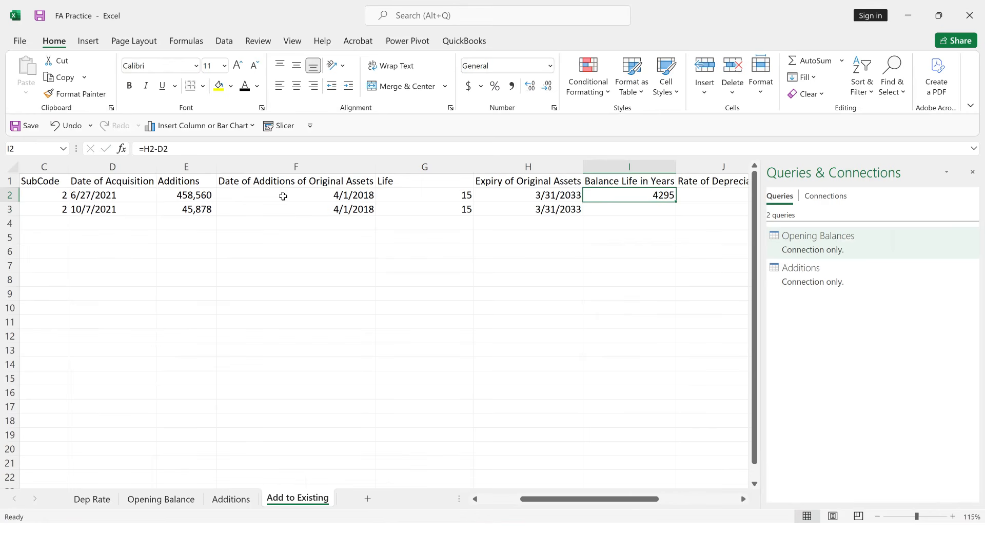
pyautogui.hotkey('shift', 'Down')
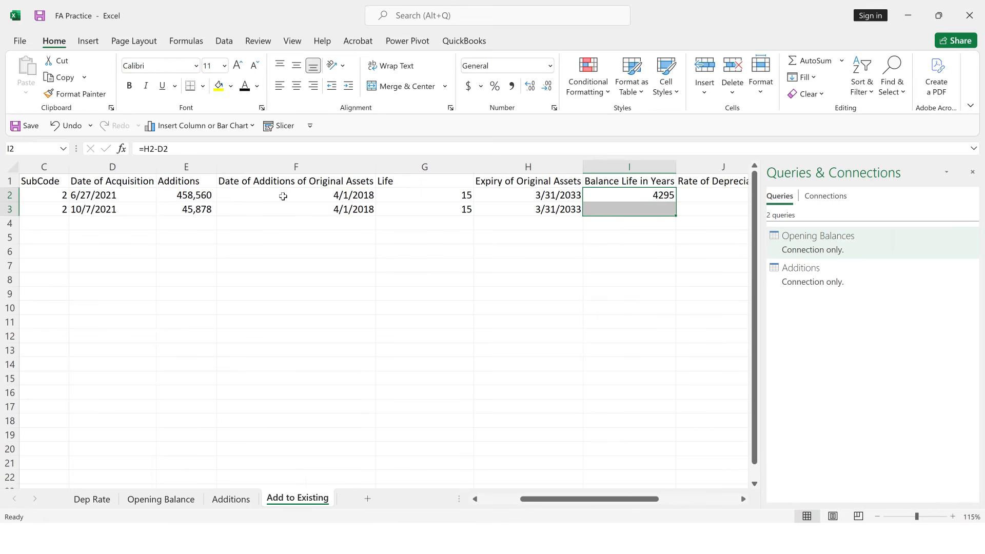
pyautogui.hotkey('ctrl', 'd')
pyautogui.hotkey('shift', 'Up')
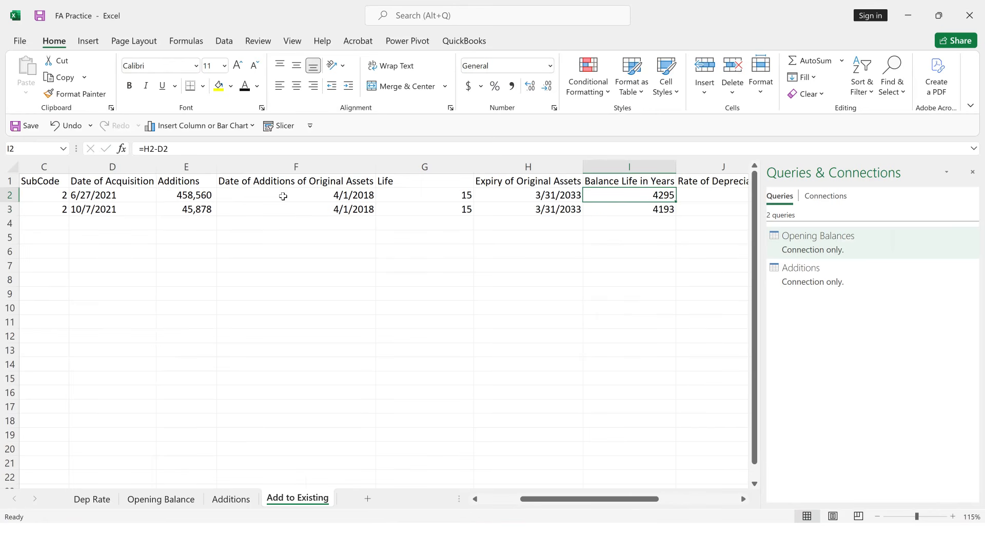
# Change the balance life formula in I2 to =(H2-D2)/365 and fill it down to I3.
pyautogui.press('F2')
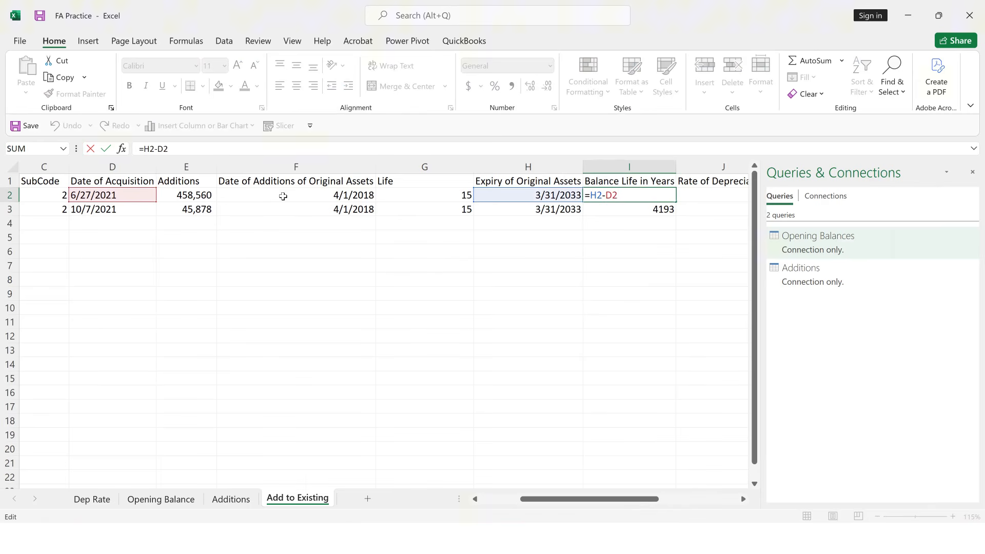
pyautogui.press('Left')
pyautogui.write('(H2-D2')
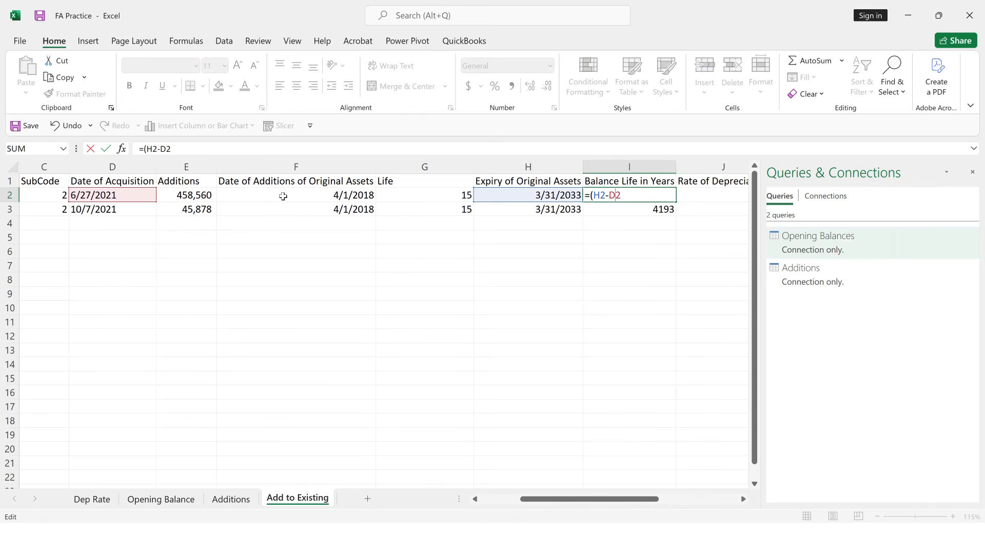
pyautogui.write(')/365')
pyautogui.press('Return')
pyautogui.hotkey('ctrl', 'd')
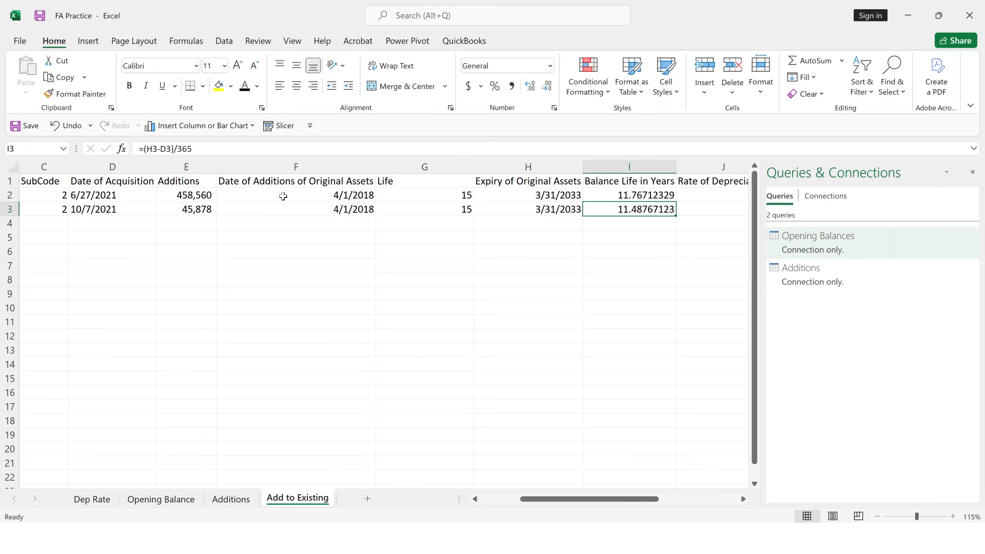
# Format the balance life values in I2:I3 with two decimal places.
pyautogui.press('Up')
pyautogui.hotkey('shift', 'Down')
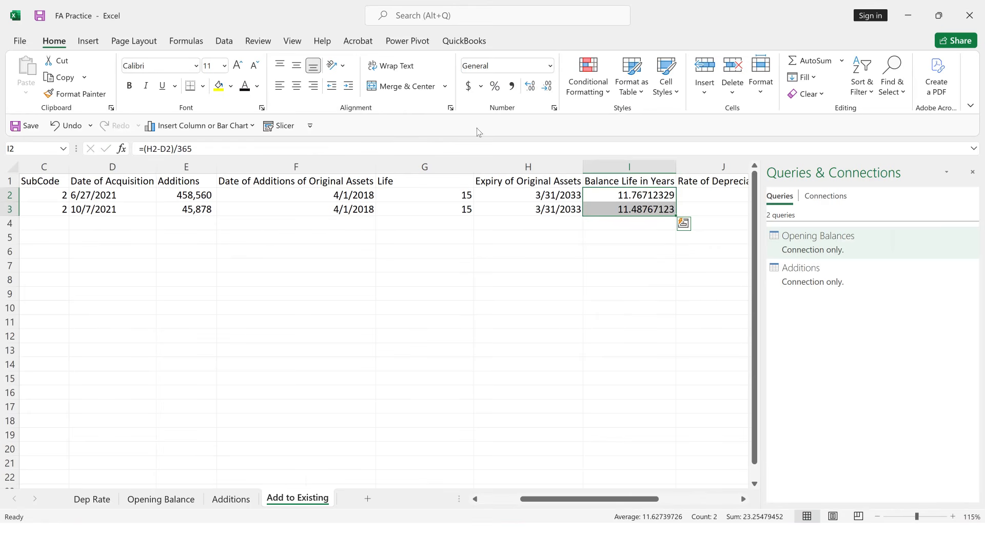
pyautogui.click(547, 88)
pyautogui.click(546, 88)
pyautogui.click(546, 88)
pyautogui.click(546, 88)
pyautogui.click(546, 88)
pyautogui.click(546, 88)
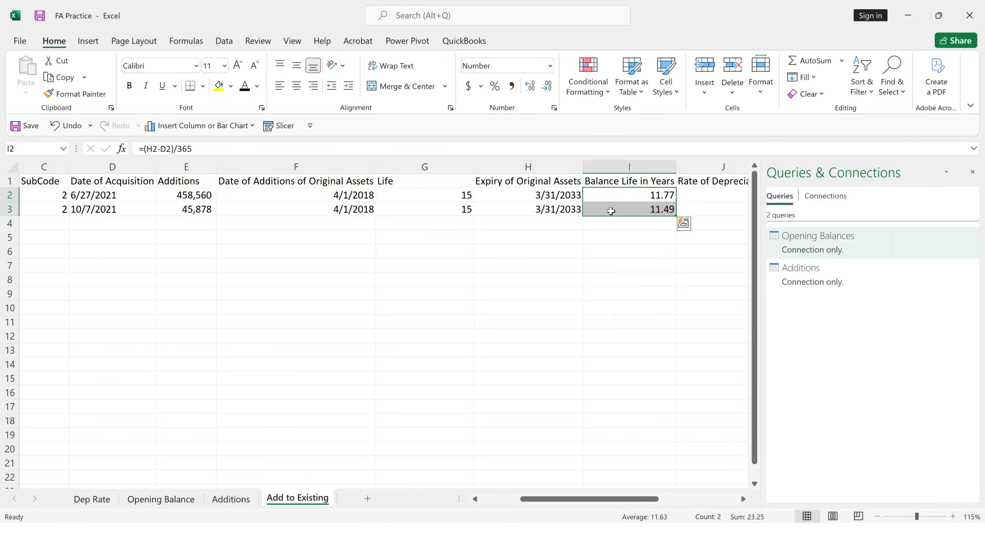
# Enter =1-(5/100)^(1/I2) in J2 as the rate of depreciation and fill it down to J3.
pyautogui.press('Right')
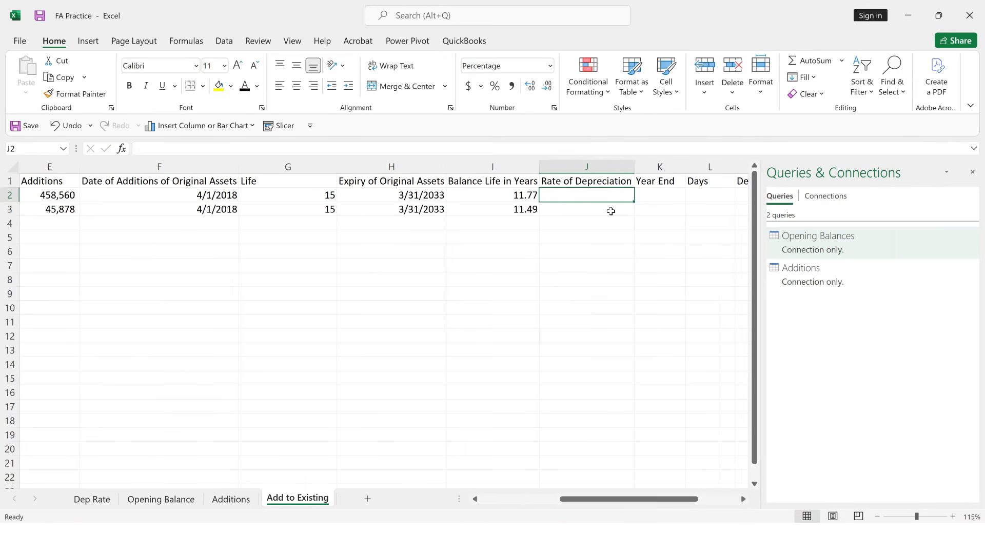
pyautogui.press('Left')
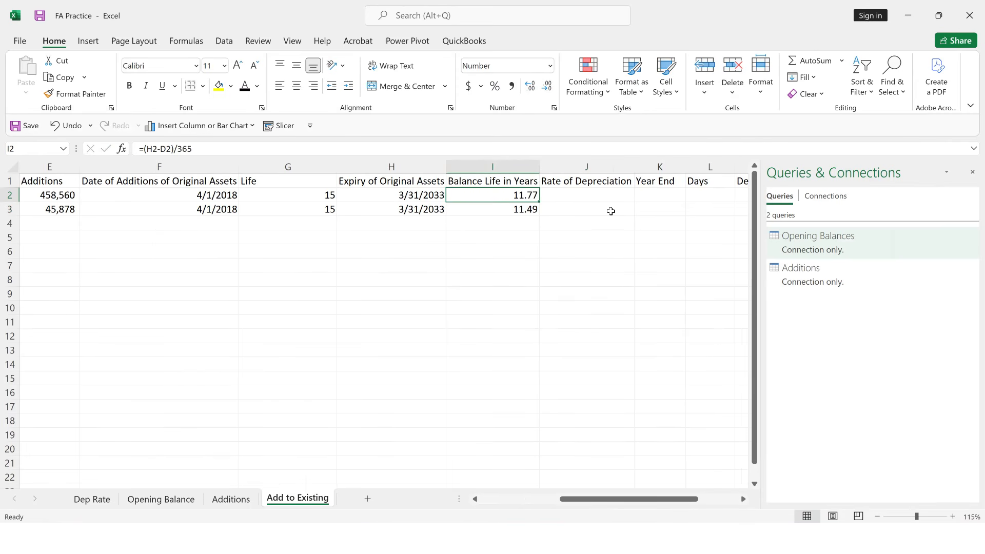
pyautogui.press('Right')
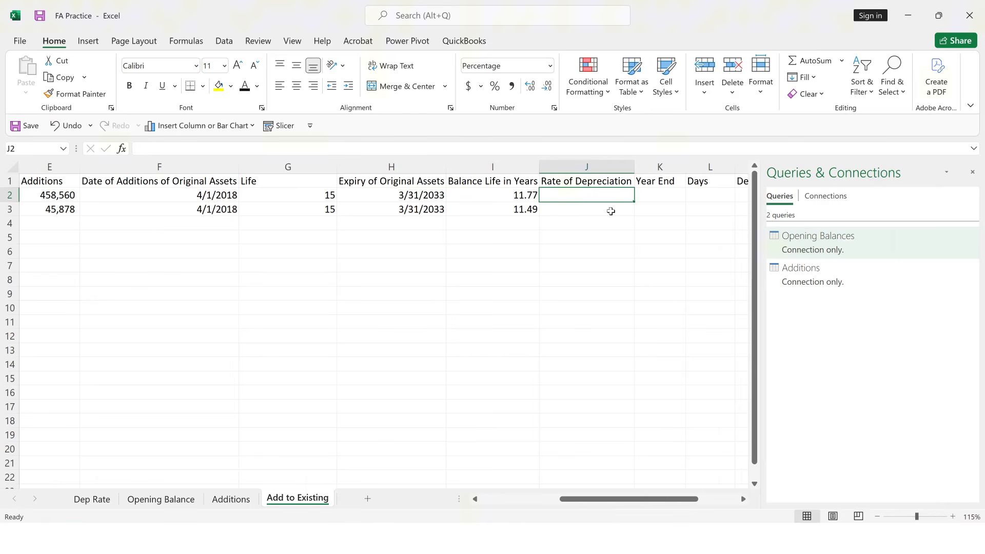
pyautogui.write('=1-')
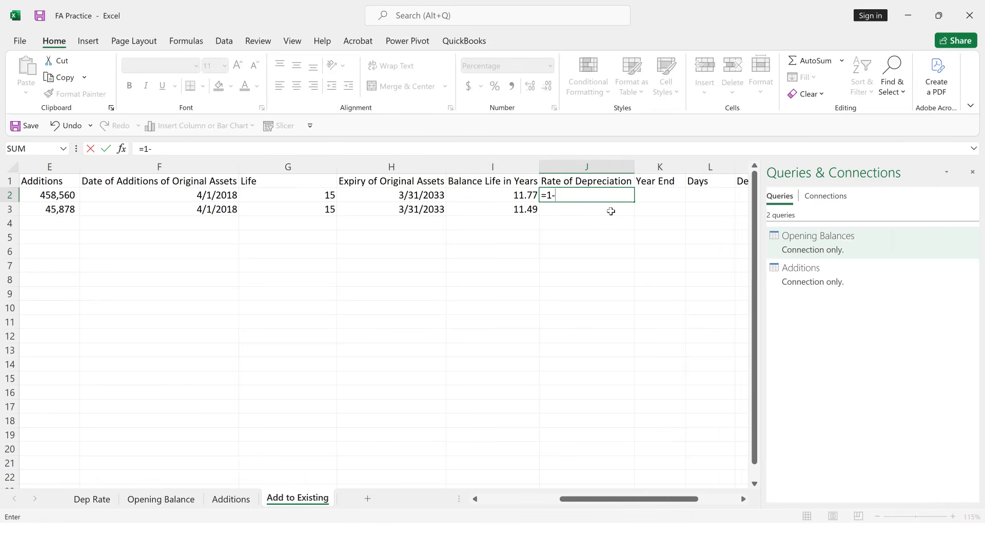
pyautogui.write('(5/100)^(1/')
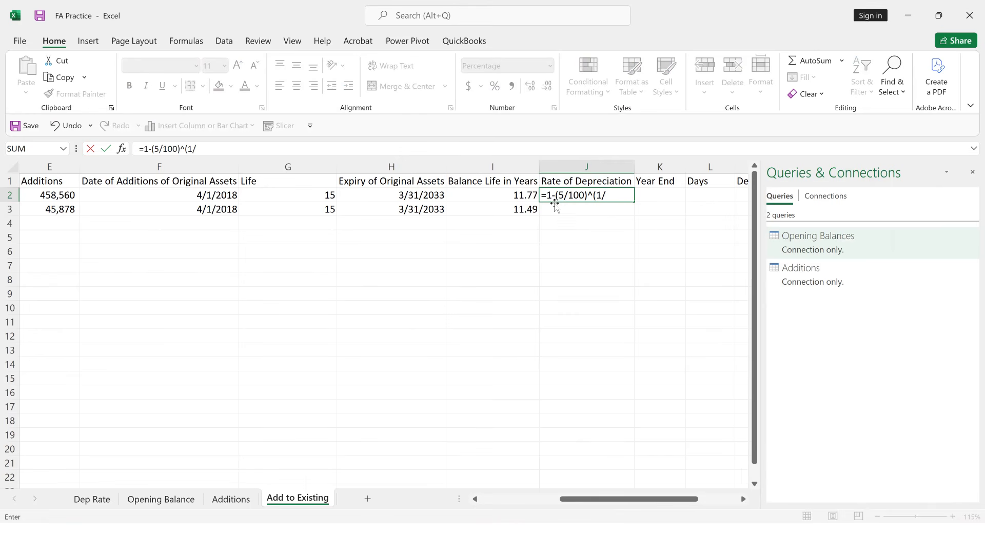
pyautogui.click(518, 196)
pyautogui.write(')')
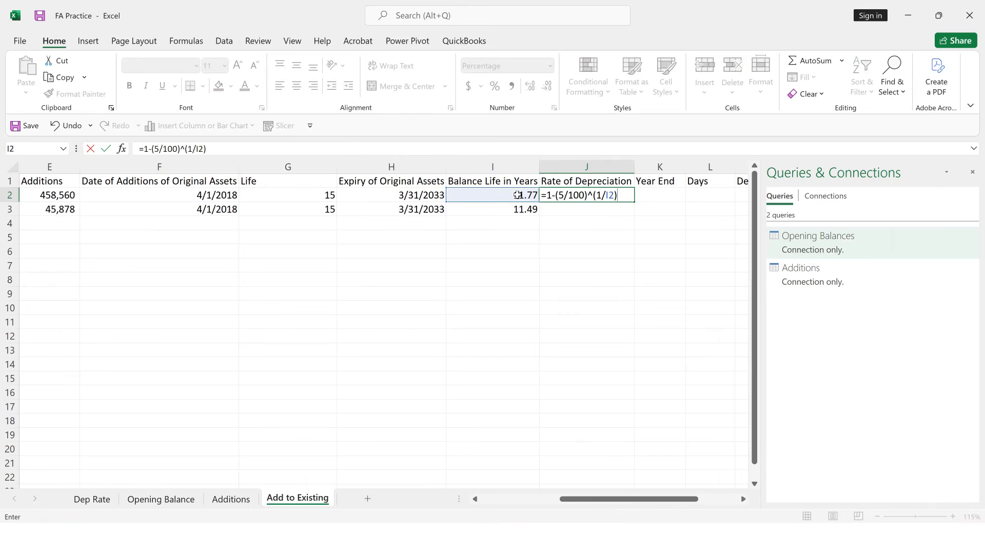
pyautogui.hotkey('ctrl', 'Return')
pyautogui.hotkey('shift', 'Down')
pyautogui.hotkey('ctrl', 'd')
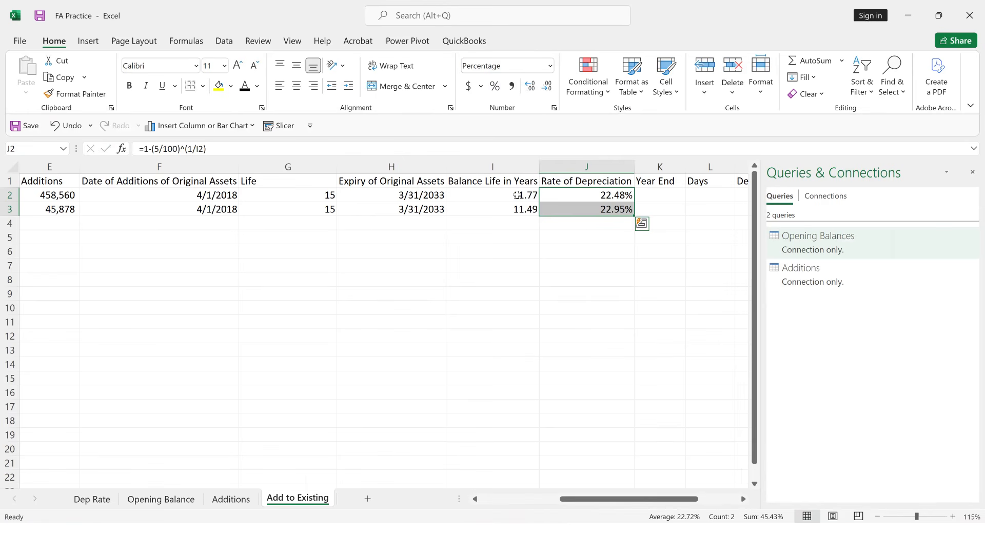
# Review the row 2 entries from the subcode and acquisition date across to the rate of depreciation.
pyautogui.press('Right')
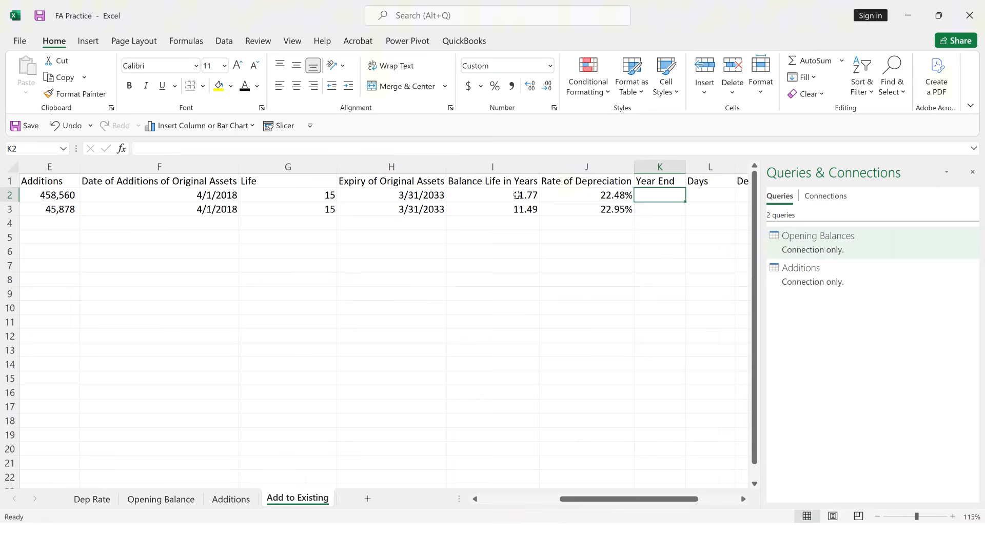
pyautogui.press('Left')
pyautogui.press('Left')
pyautogui.press('Left')
pyautogui.press('Left')
pyautogui.press('Left')
pyautogui.press('Left')
pyautogui.press('Left')
pyautogui.press('Left')
pyautogui.press('Right')
pyautogui.press('Right')
pyautogui.press('Right')
pyautogui.press('Right')
pyautogui.press('Right')
pyautogui.press('Right')
pyautogui.press('Right')
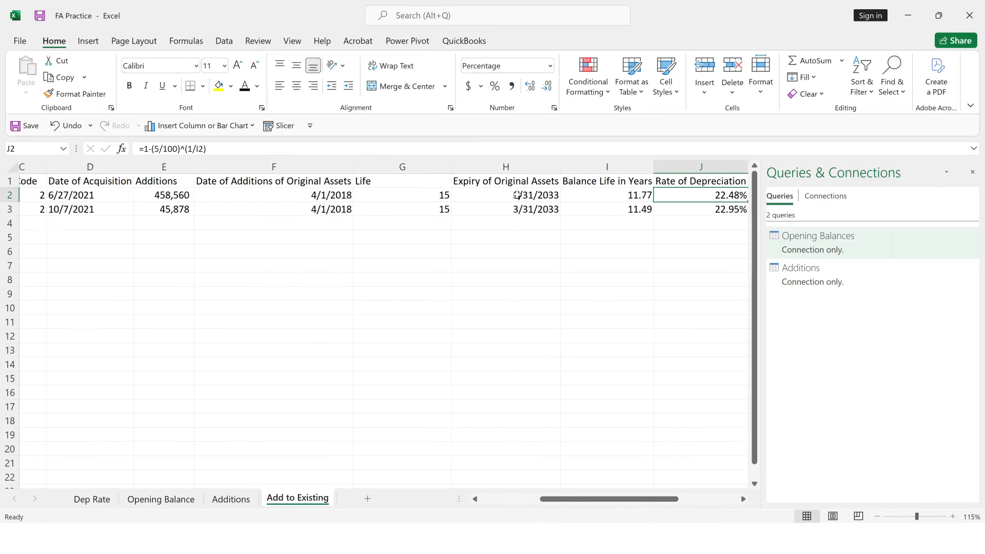
# Enter 31 mar 2022 as the year end in K2 and fill it down to K3.
pyautogui.press('Right')
pyautogui.press('Right')
pyautogui.press('Left')
pyautogui.write('31 mar 2022')
pyautogui.press('Return')
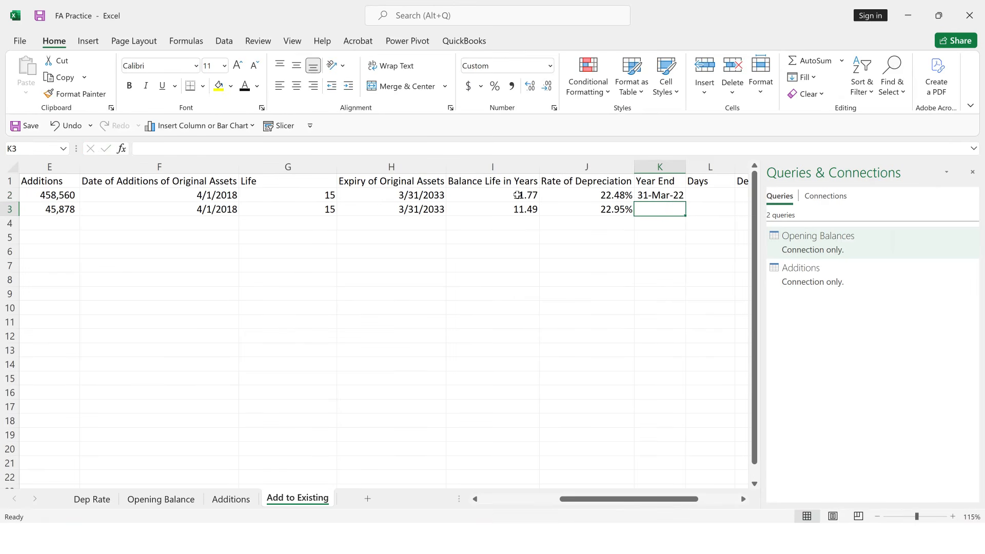
pyautogui.hotkey('ctrl', 'd')
pyautogui.press('Up')
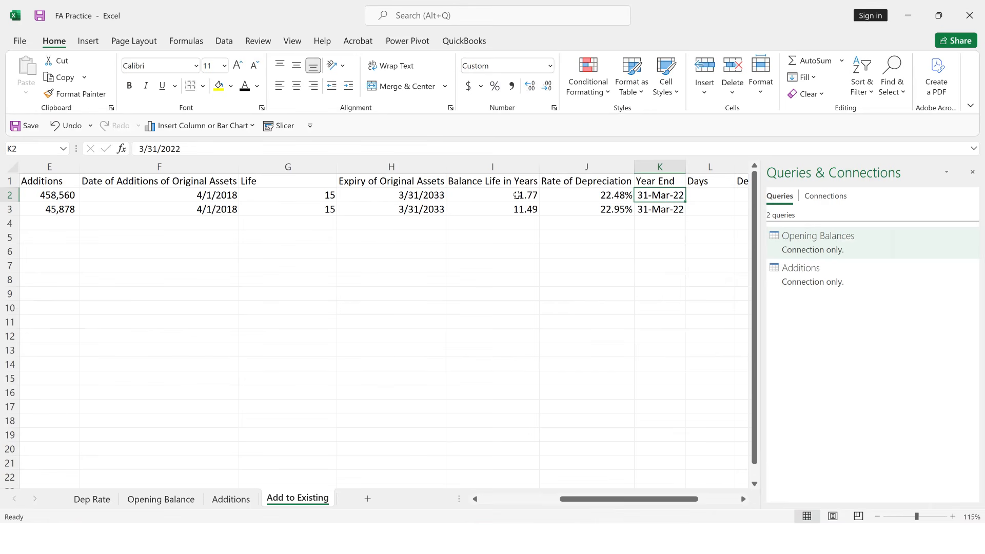
# Calculate the days in L2 as year end minus date of acquisition with =K2-D2.
pyautogui.press('Right')
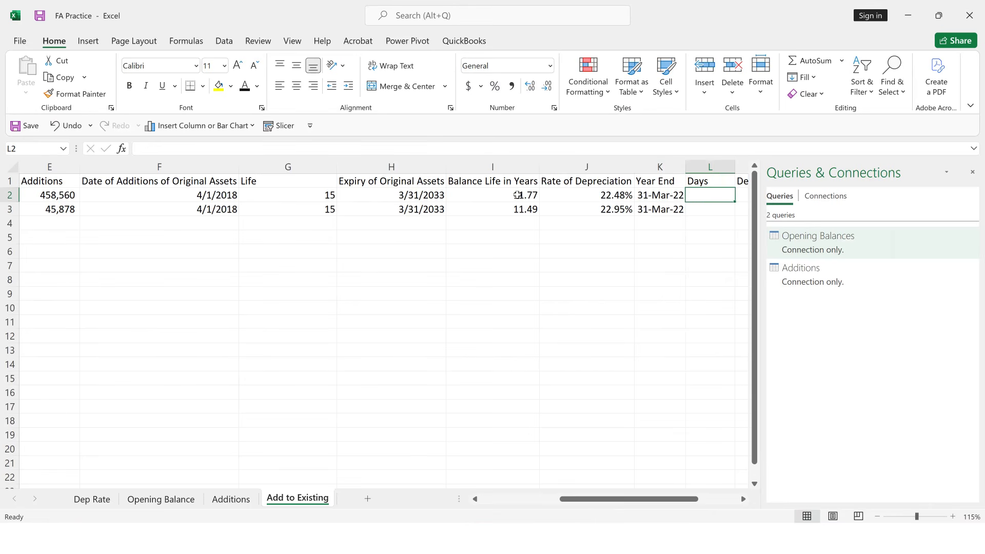
pyautogui.press('Right')
pyautogui.press('Left')
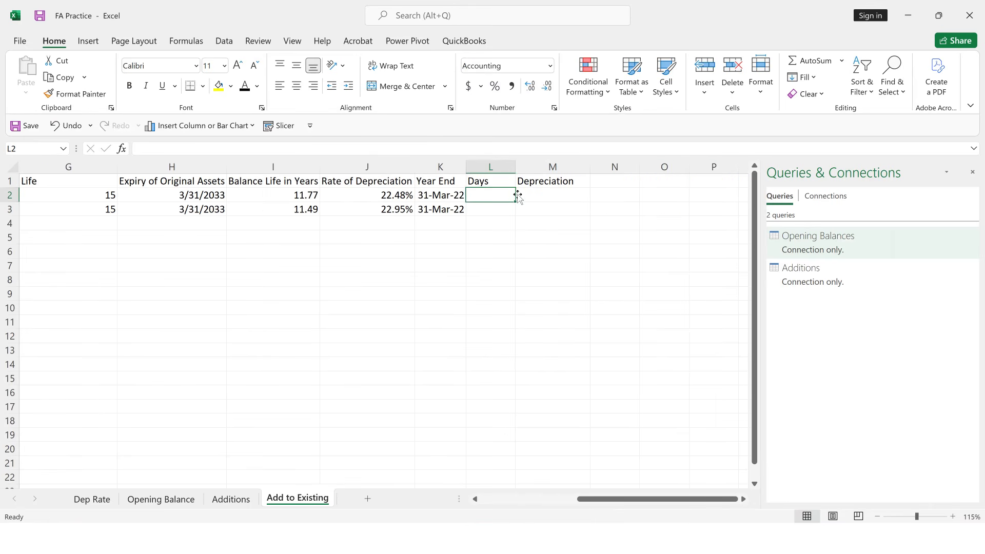
pyautogui.write('=')
pyautogui.press('Left')
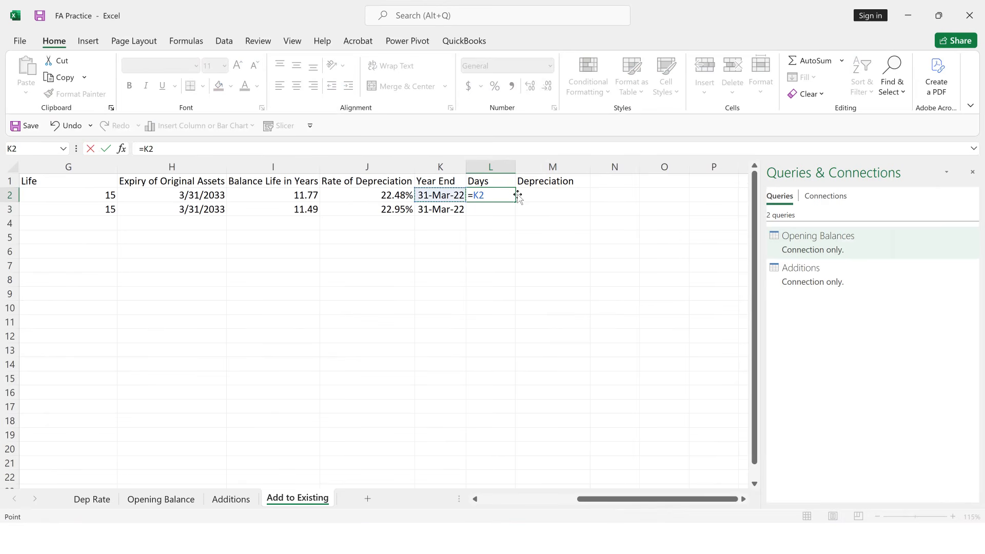
pyautogui.write('-')
pyautogui.press('Left')
pyautogui.press('Left')
pyautogui.press('Left')
pyautogui.press('Left')
pyautogui.press('Left')
pyautogui.press('Left')
pyautogui.press('Left')
pyautogui.press('Left')
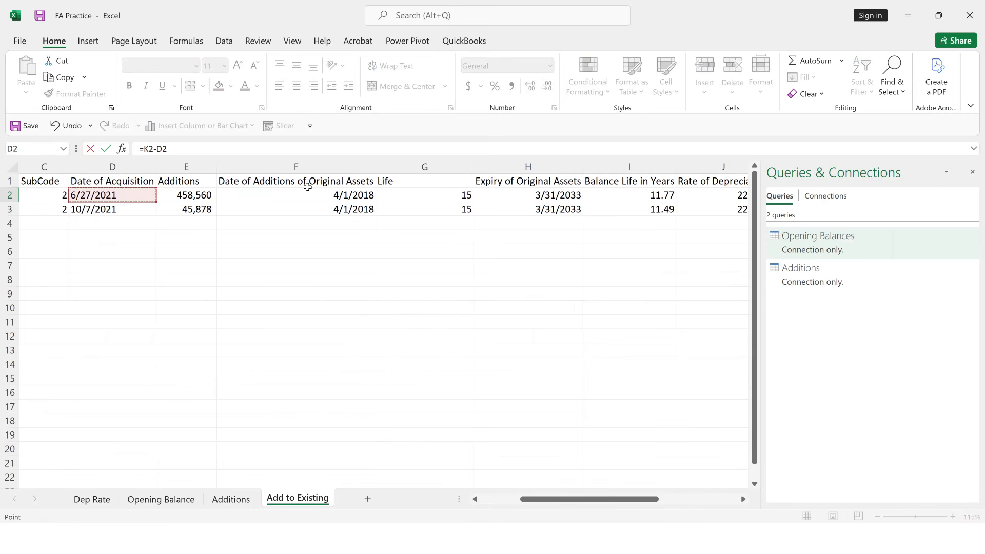
pyautogui.press('Return')
# Fill the days formula from L2 down to L3 and check both rows.
pyautogui.hotkey('ctrl', 'd')
pyautogui.press('Up')
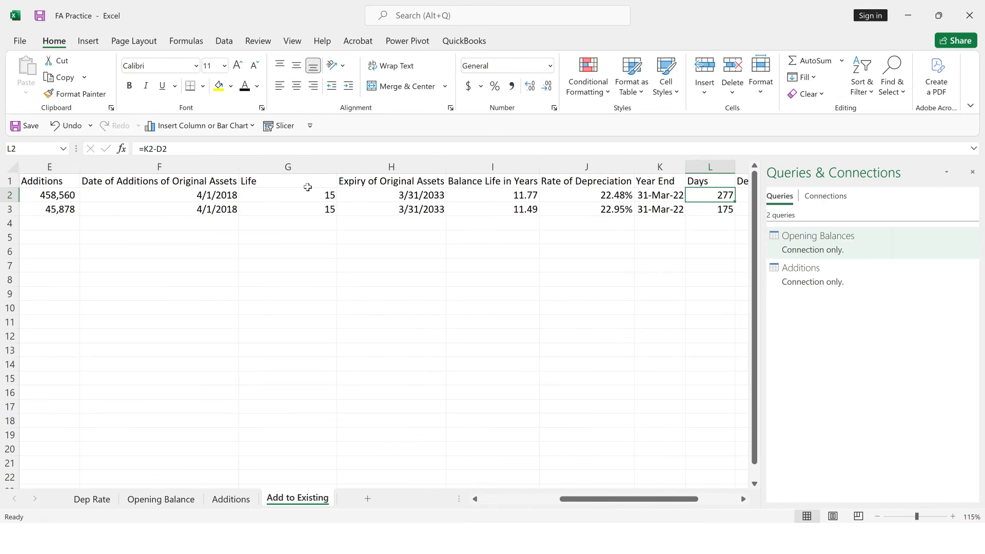
pyautogui.press('Down')
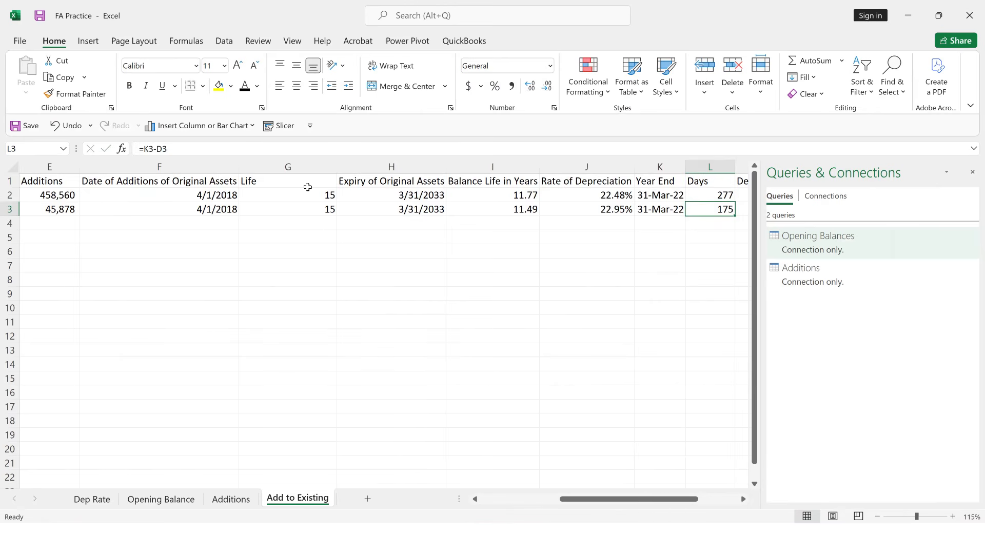
pyautogui.press('Right')
pyautogui.press('Left')
pyautogui.press('Up')
# Start the depreciation formula in M2 with a reference to the additions amount in E2.
pyautogui.press('Right')
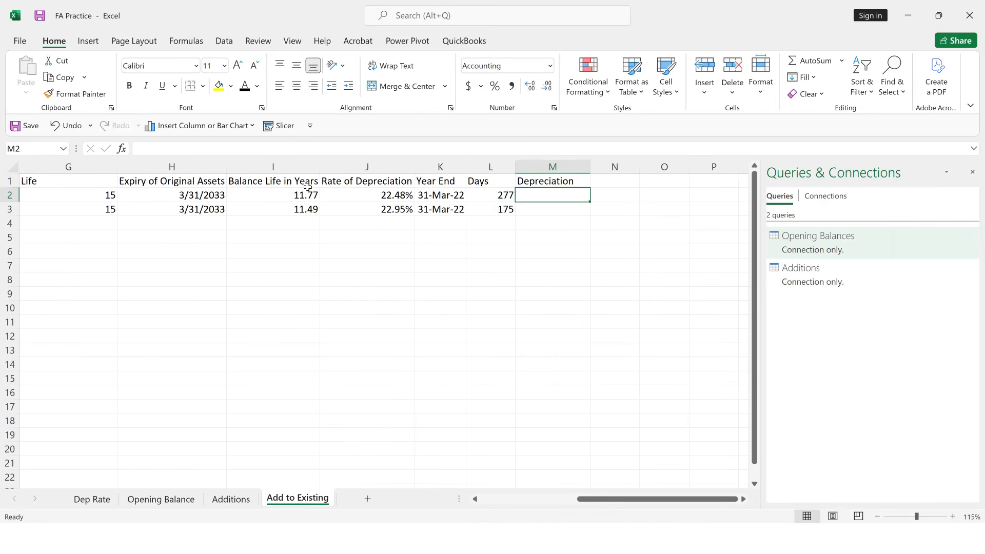
pyautogui.write('=')
pyautogui.press('Left')
pyautogui.press('Left')
pyautogui.press('Left')
pyautogui.press('Left')
pyautogui.press('Left')
pyautogui.press('Left')
pyautogui.press('Left')
pyautogui.press('Left')
pyautogui.press('Left')
pyautogui.press('Left')
pyautogui.press('Left')
pyautogui.press('Left')
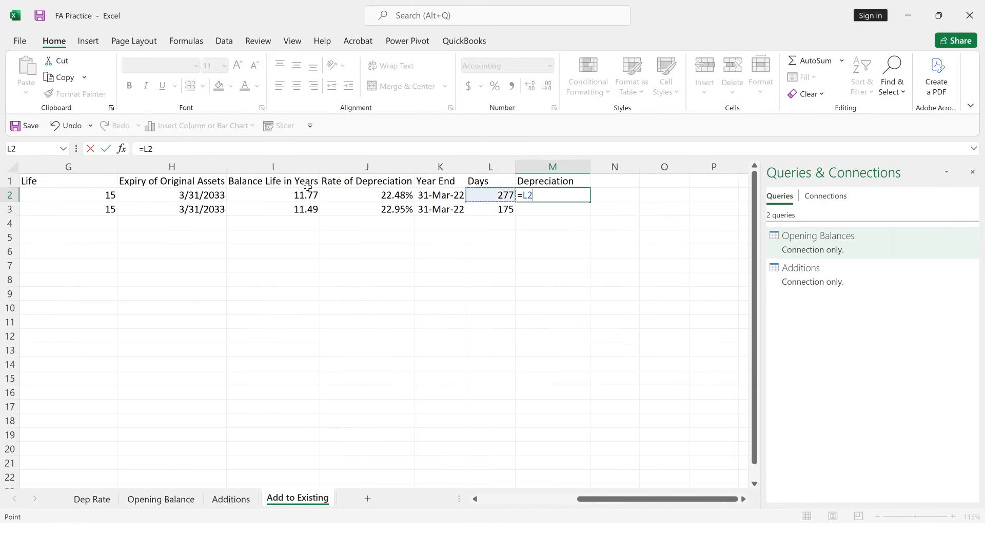
pyautogui.press('Right')
pyautogui.press('Right')
pyautogui.press('Right')
pyautogui.press('Right')
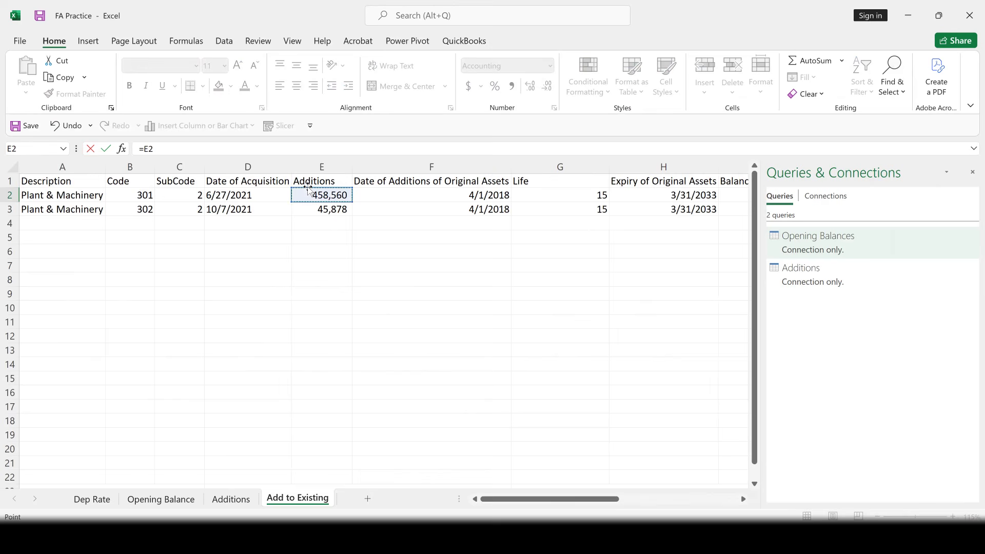
# Complete the depreciation formula in M2 as additions times depreciation rate times days over 365, =E2*J2*L2/365.
pyautogui.write('*')
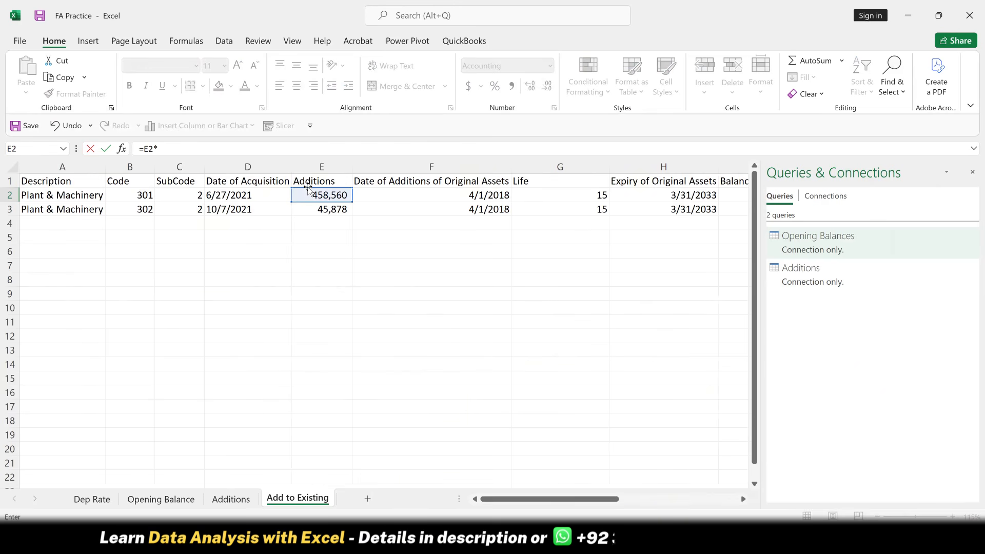
pyautogui.click(502, 195)
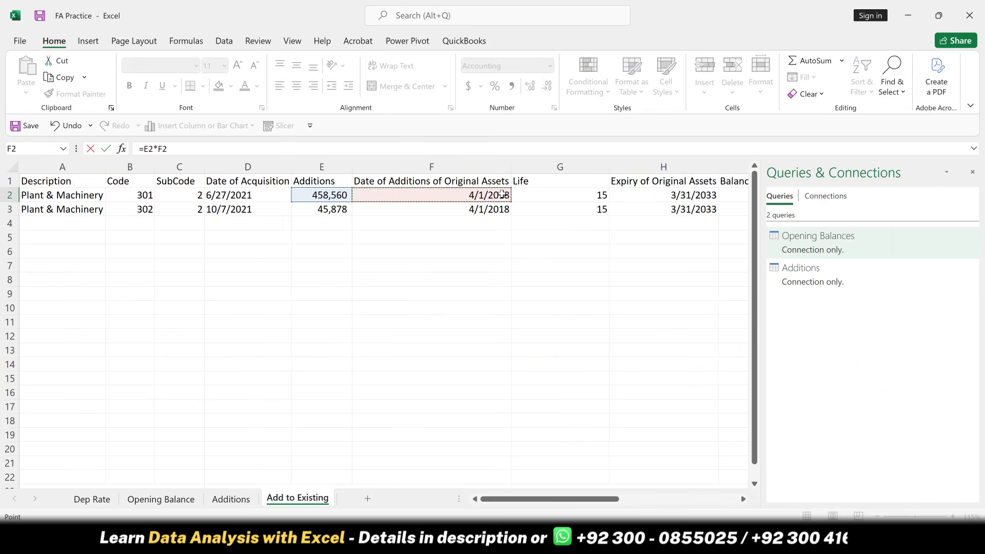
pyautogui.press('Right')
pyautogui.press('Right')
pyautogui.press('Right')
pyautogui.press('Right')
pyautogui.press('Right')
pyautogui.press('Right')
pyautogui.press('Left')
pyautogui.press('Left')
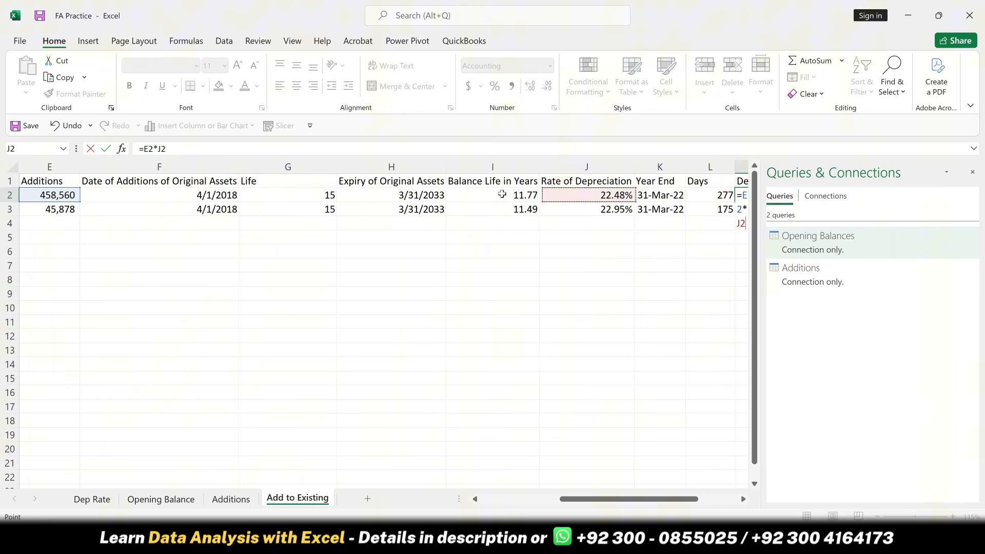
pyautogui.write('*')
pyautogui.click(723, 196)
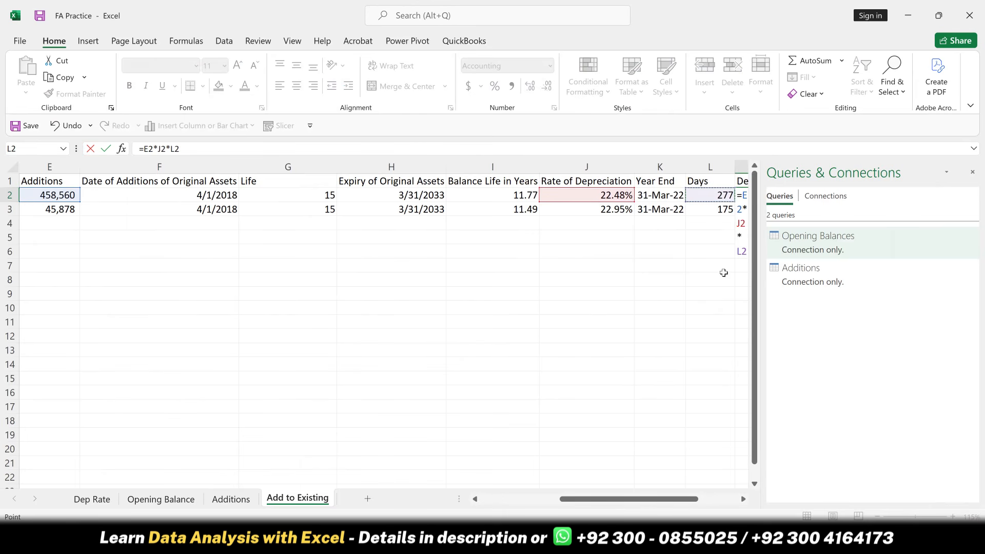
pyautogui.write('/365')
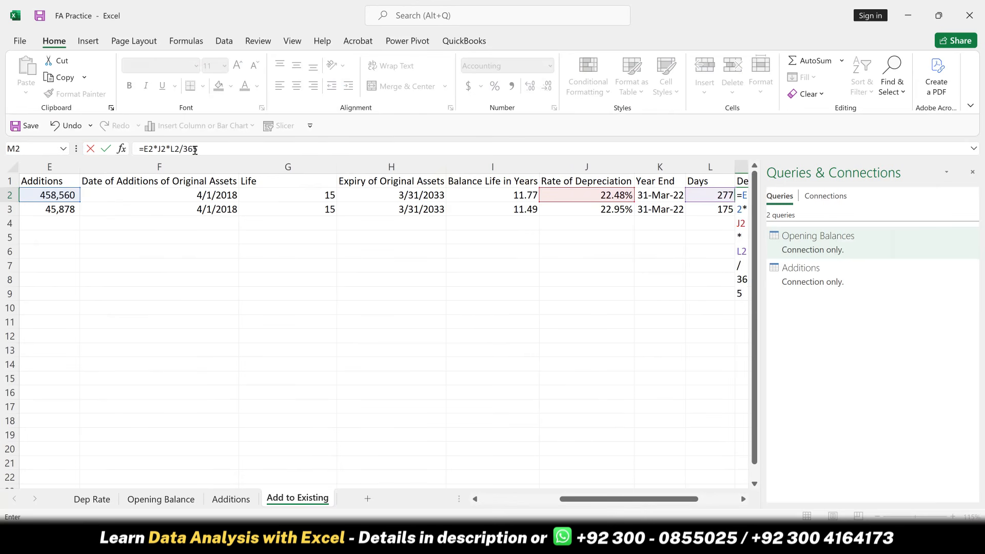
pyautogui.press('Return')
# Fill the depreciation formula from M2 down to M3.
pyautogui.press('Up')
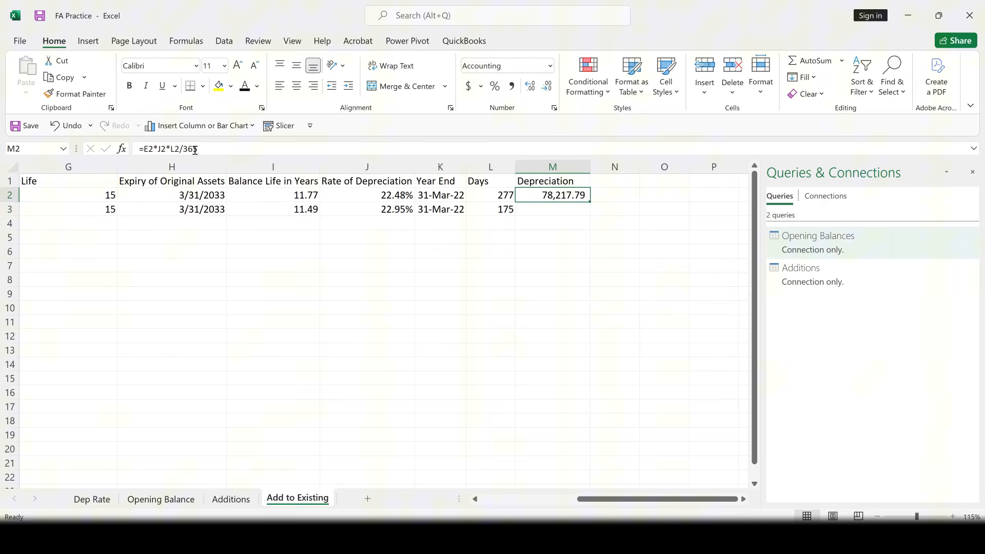
pyautogui.hotkey('shift', 'Down')
pyautogui.hotkey('ctrl', 'd')
# Convert the range A1:M5, including two blank rows below the data, into a table with headers.
pyautogui.press('Left')
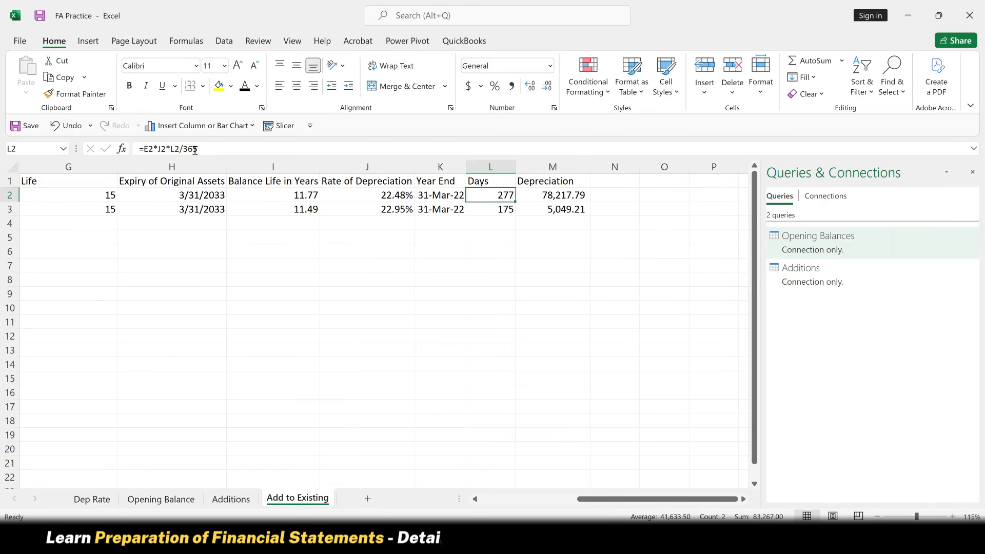
pyautogui.press('Left')
pyautogui.press('Left')
pyautogui.press('Left')
pyautogui.press('Left')
pyautogui.hotkey('ctrl', 'Left')
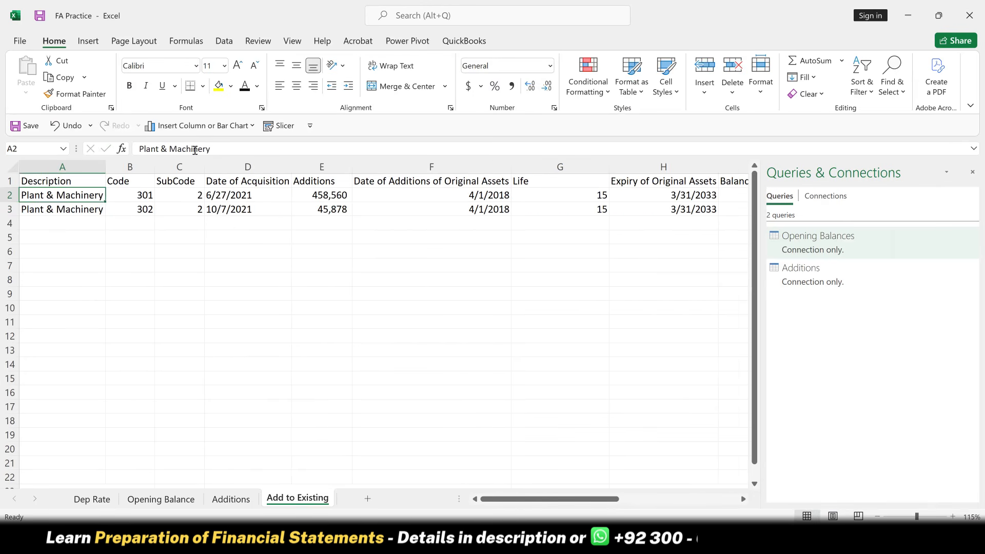
pyautogui.press('Up')
pyautogui.hotkey('shift', 'Down')
pyautogui.hotkey('shift', 'Down')
pyautogui.hotkey('shift', 'Down')
pyautogui.hotkey('shift', 'Down')
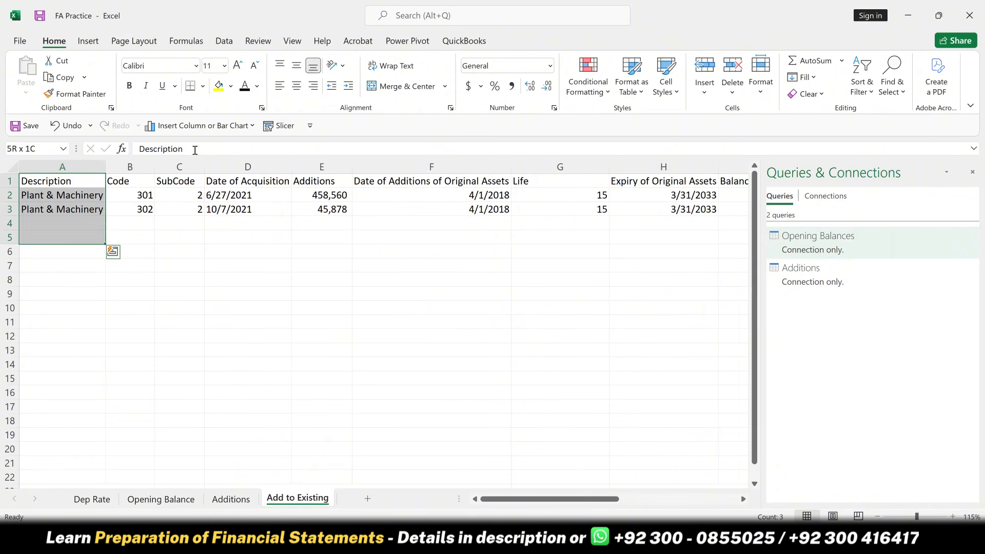
pyautogui.hotkey('ctrl', 'shift', 'Right')
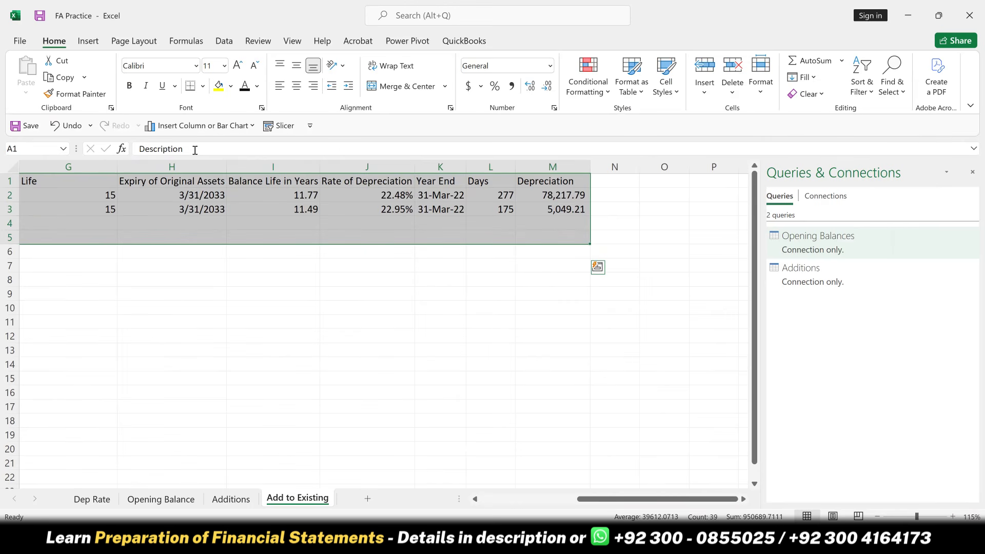
pyautogui.hotkey('ctrl', 't')
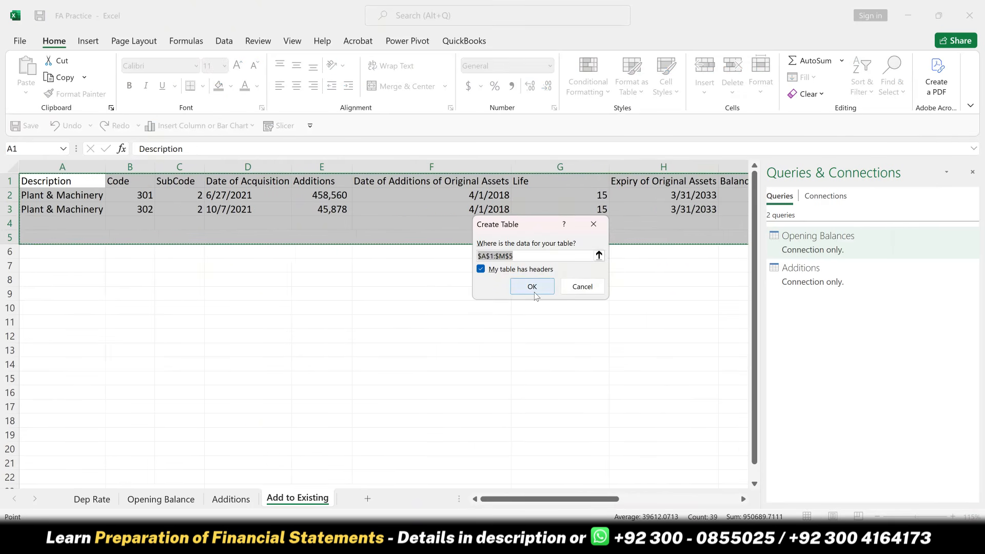
pyautogui.click(533, 287)
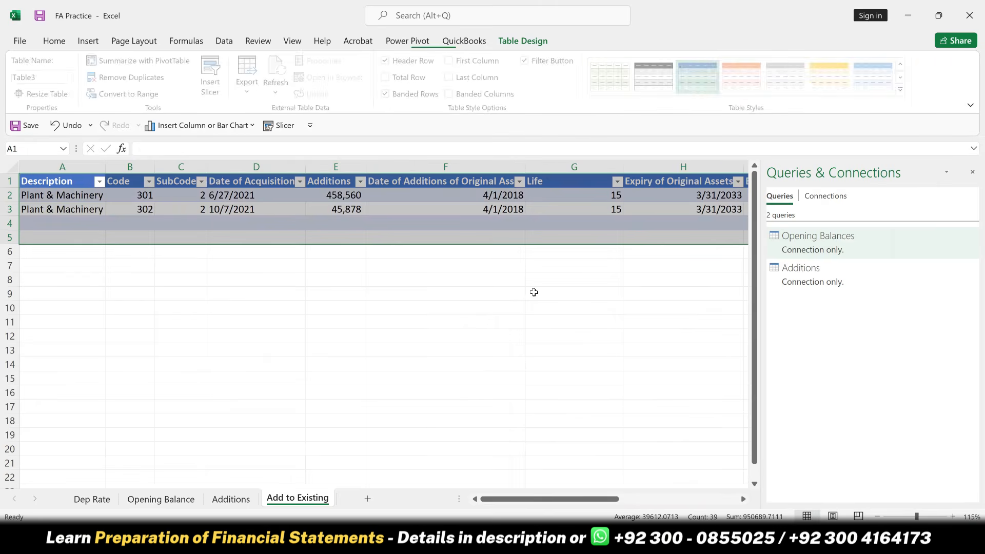
# Load the new table into Power Query and rename its query Addition to Existing Assets.
pyautogui.click(222, 41)
pyautogui.click(100, 94)
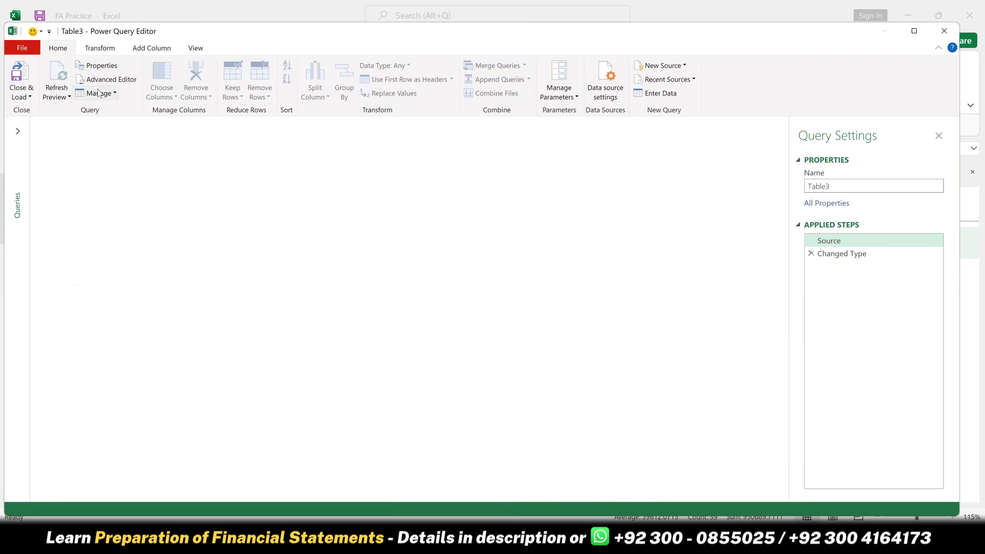
pyautogui.click(18, 131)
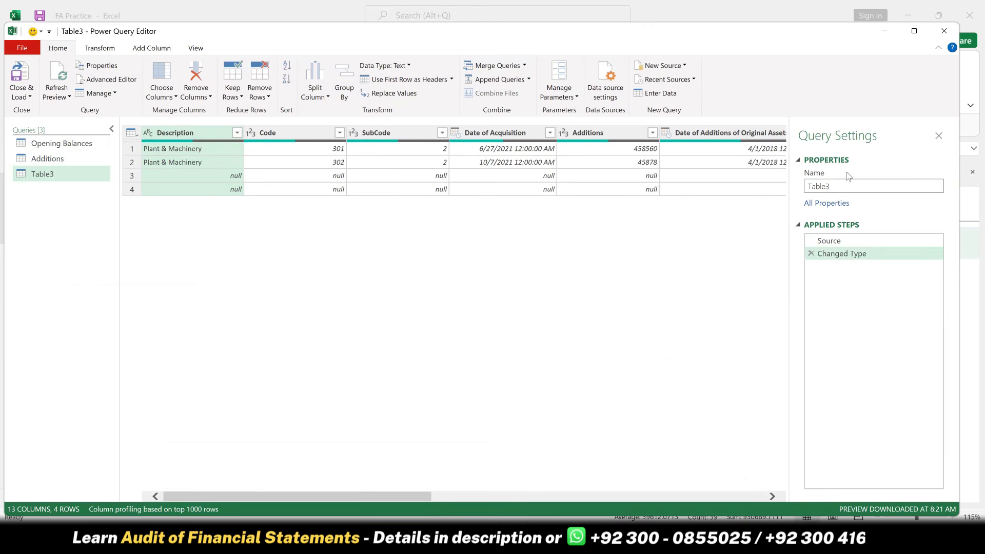
pyautogui.click(839, 186)
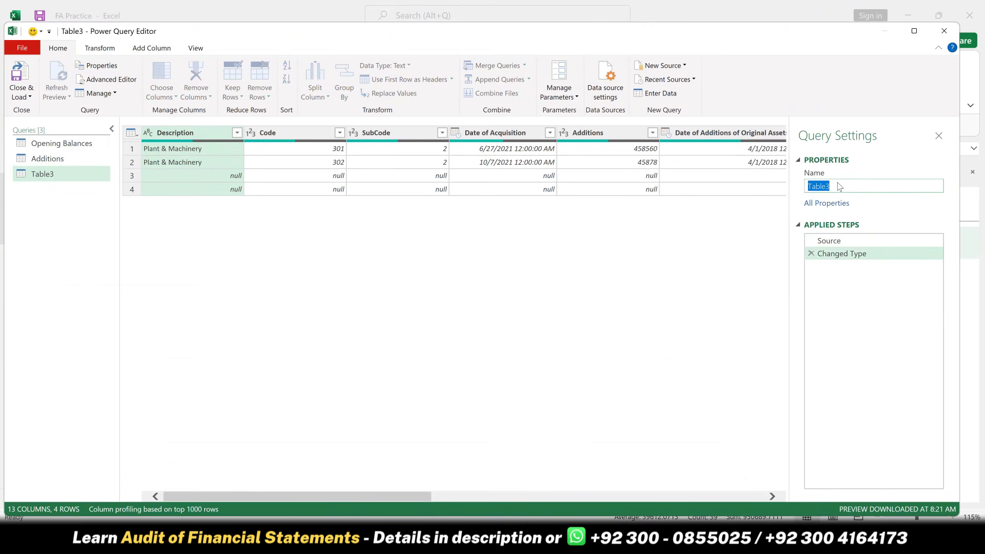
pyautogui.write('Addition to Existing Assets')
pyautogui.press('Return')
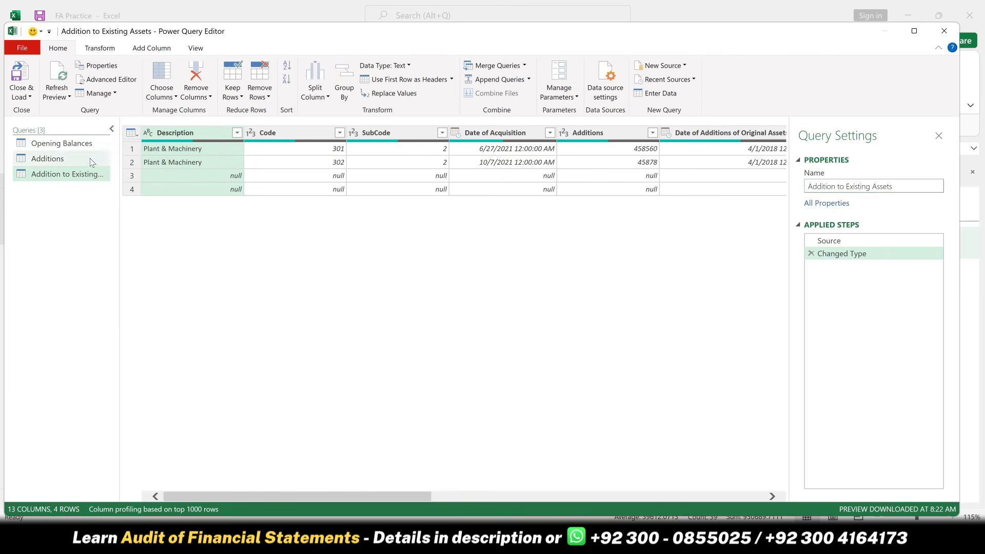
# Hide the queries list and query settings, and filter the null rows out of the Description column.
pyautogui.click(111, 129)
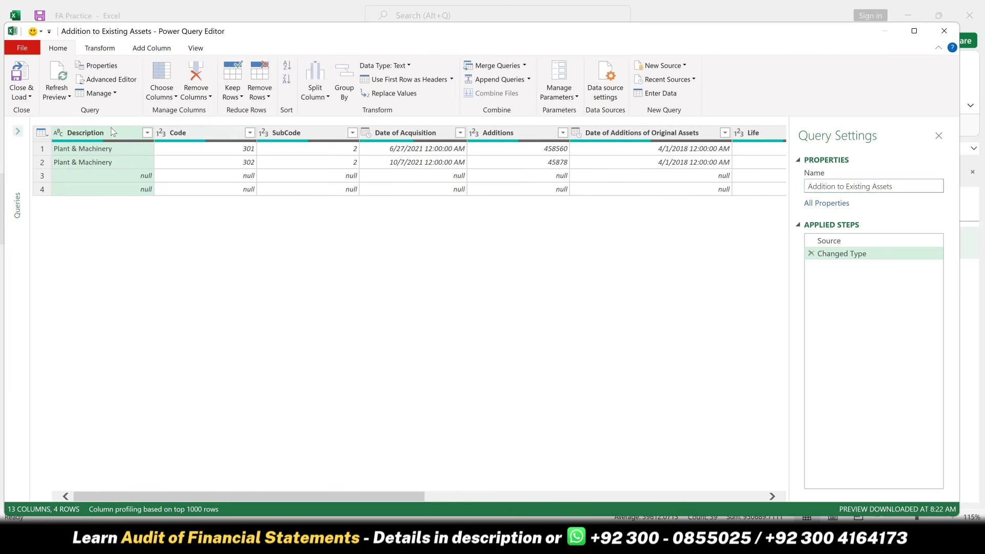
pyautogui.click(938, 137)
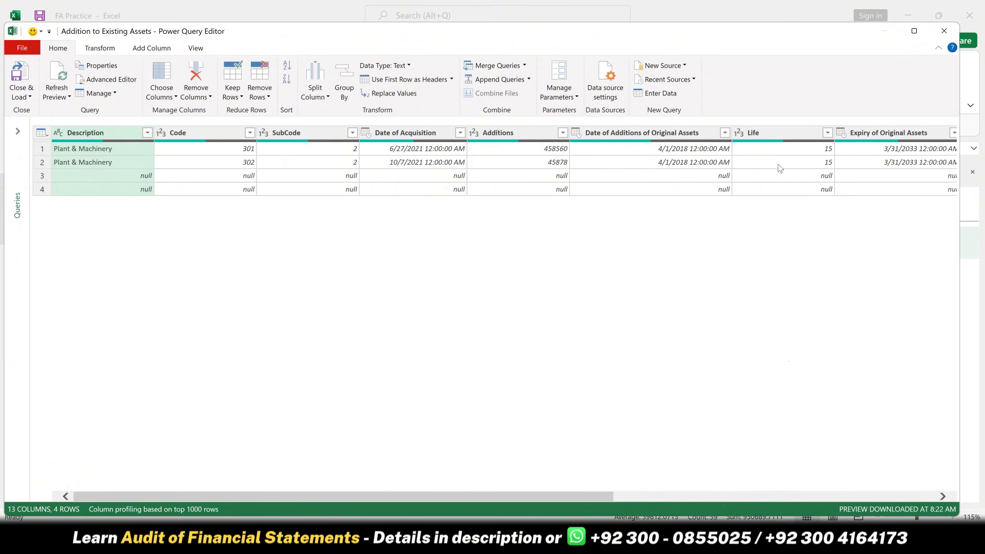
pyautogui.click(147, 132)
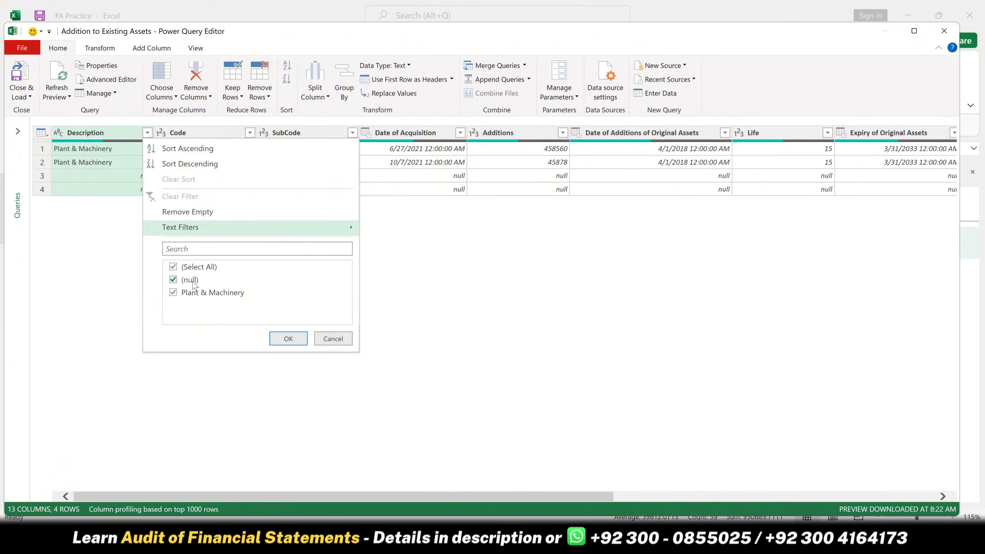
pyautogui.click(174, 281)
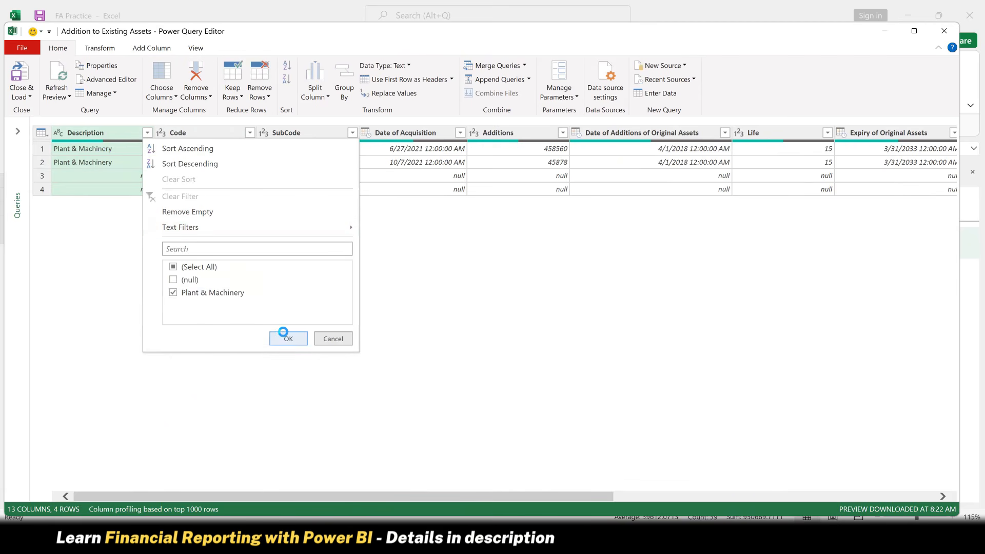
pyautogui.click(288, 338)
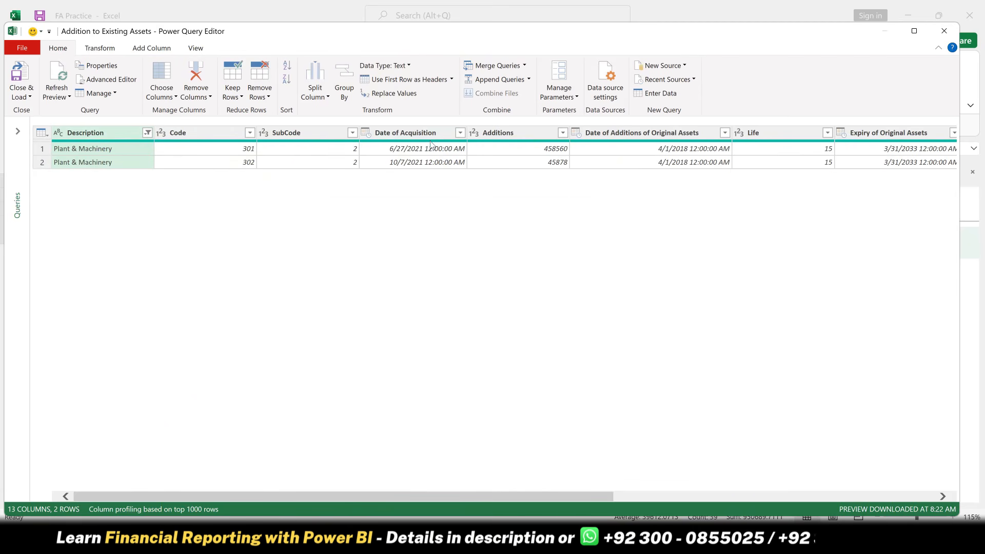
# Change the data type of the Date of Acquisition and Date of Additions of Original Assets columns to Date.
pyautogui.click(366, 132)
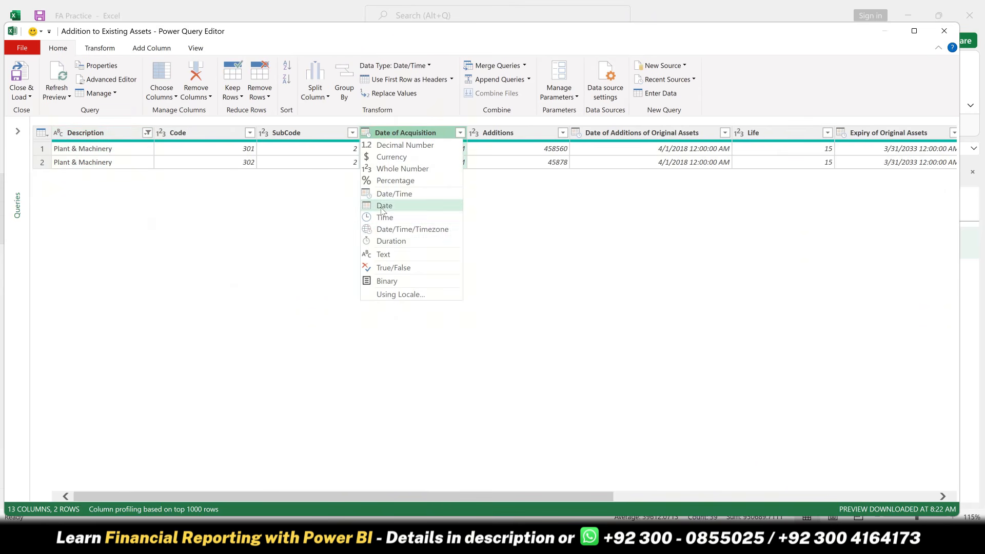
pyautogui.click(392, 205)
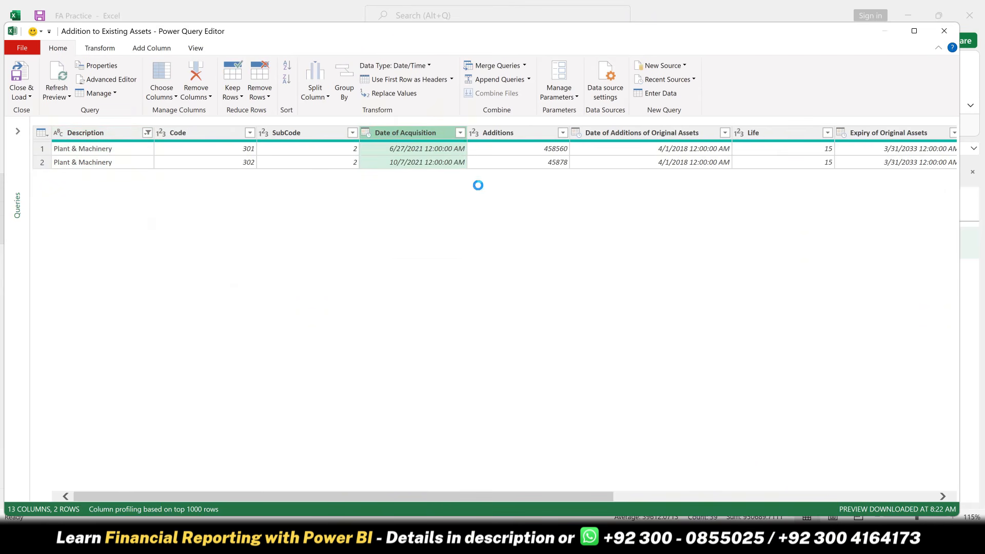
pyautogui.click(575, 133)
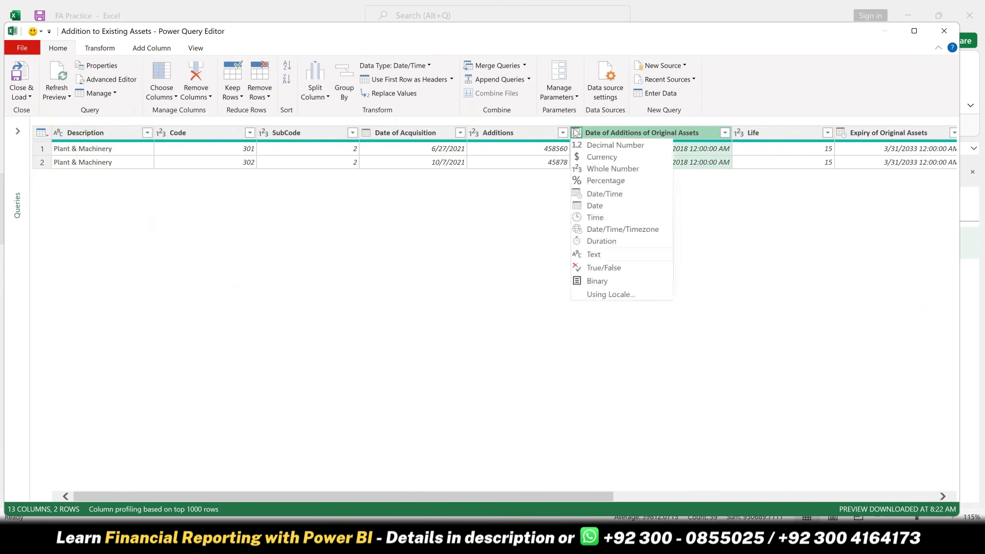
pyautogui.click(595, 205)
# Change the data type of the Expiry of Original Assets and Year End columns to Date.
pyautogui.moveTo(601, 495); pyautogui.dragTo(781, 476)
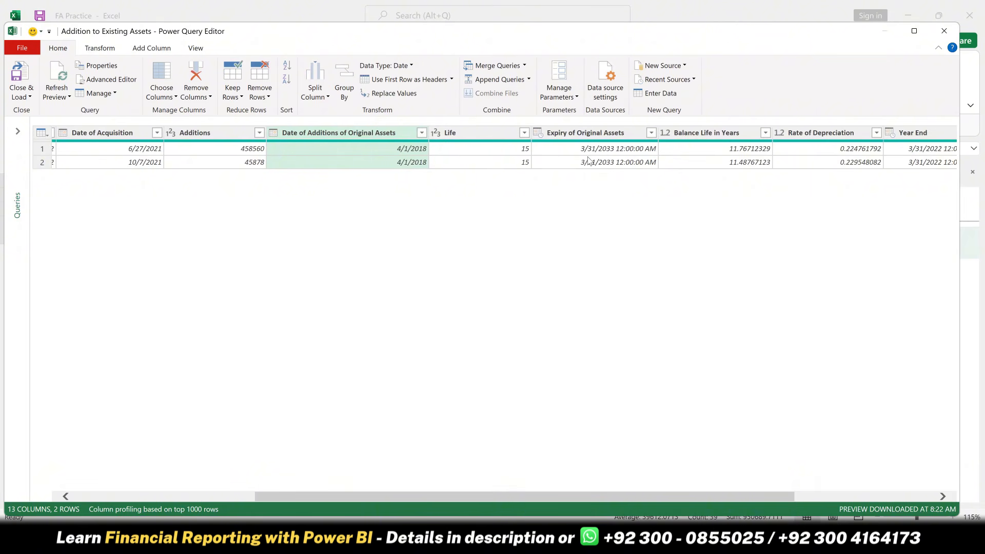
pyautogui.click(545, 136)
pyautogui.click(538, 134)
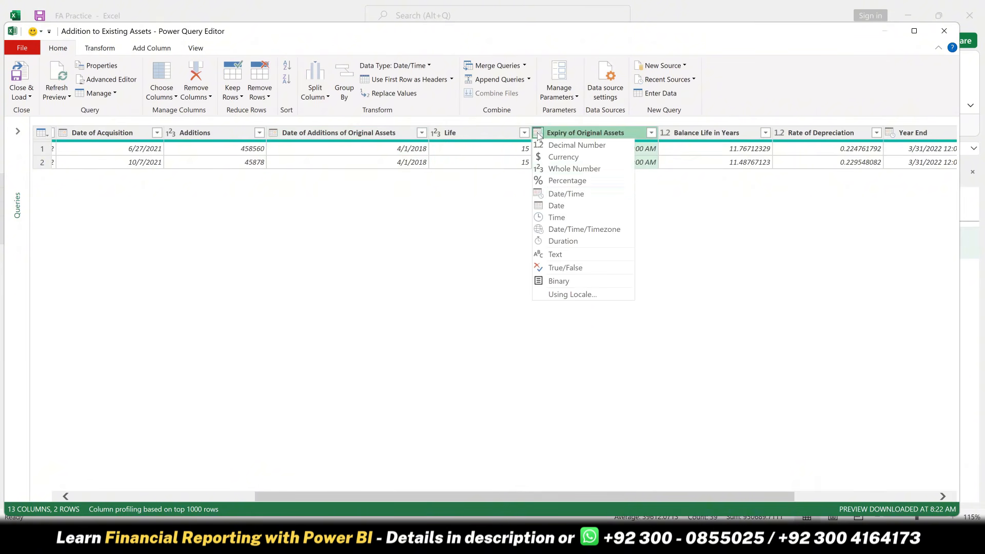
pyautogui.click(556, 206)
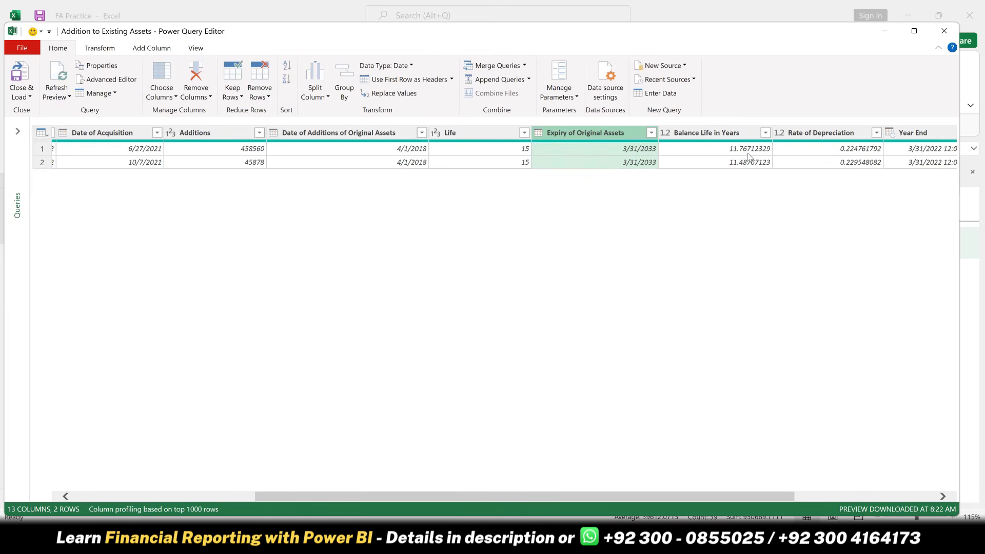
pyautogui.click(893, 134)
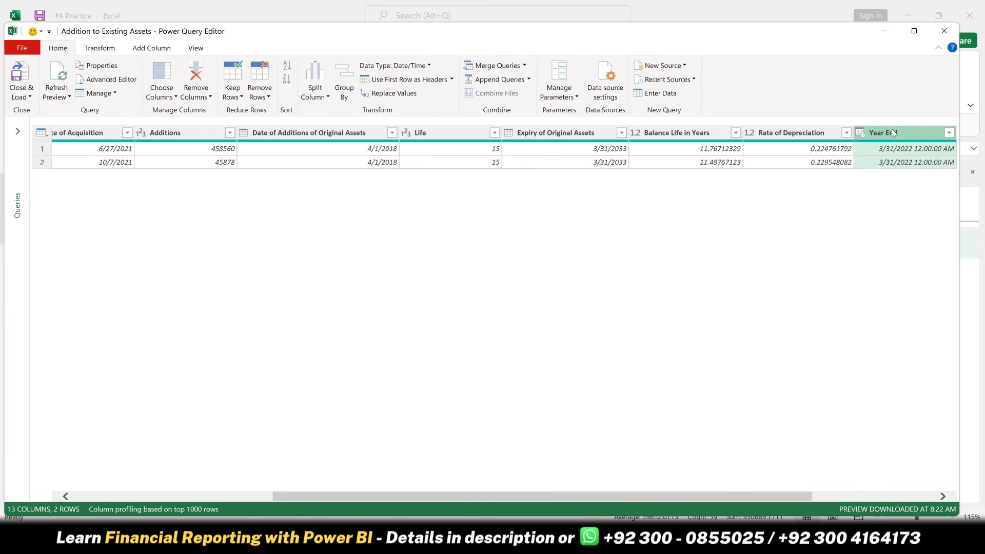
pyautogui.click(860, 132)
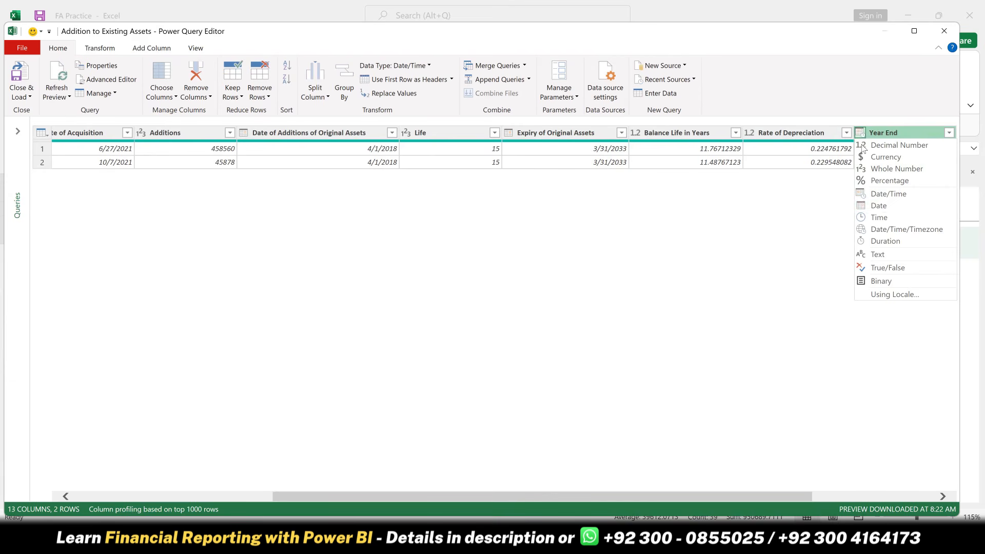
pyautogui.click(881, 205)
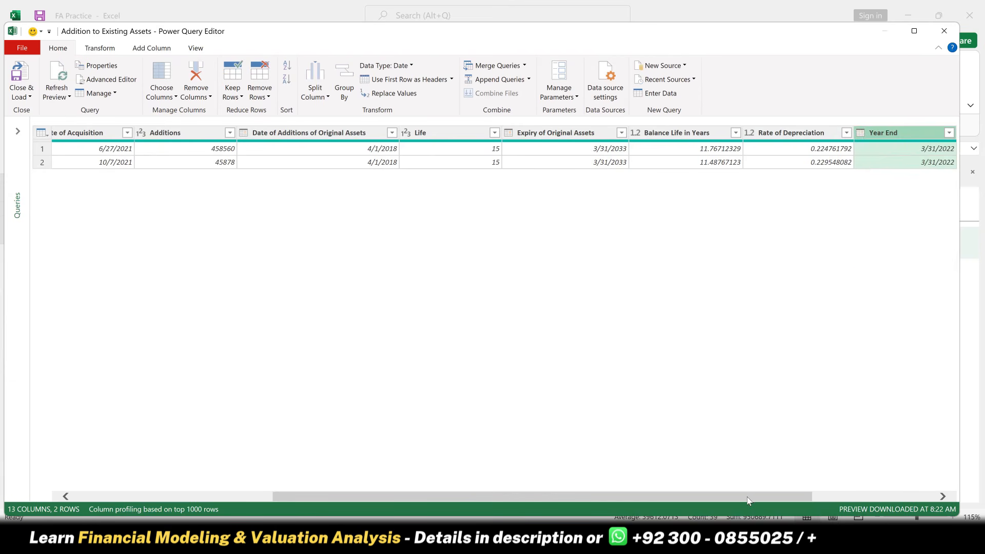
# Round up the values in the Depreciation column to whole numbers.
pyautogui.moveTo(865, 477); pyautogui.dragTo(908, 470)
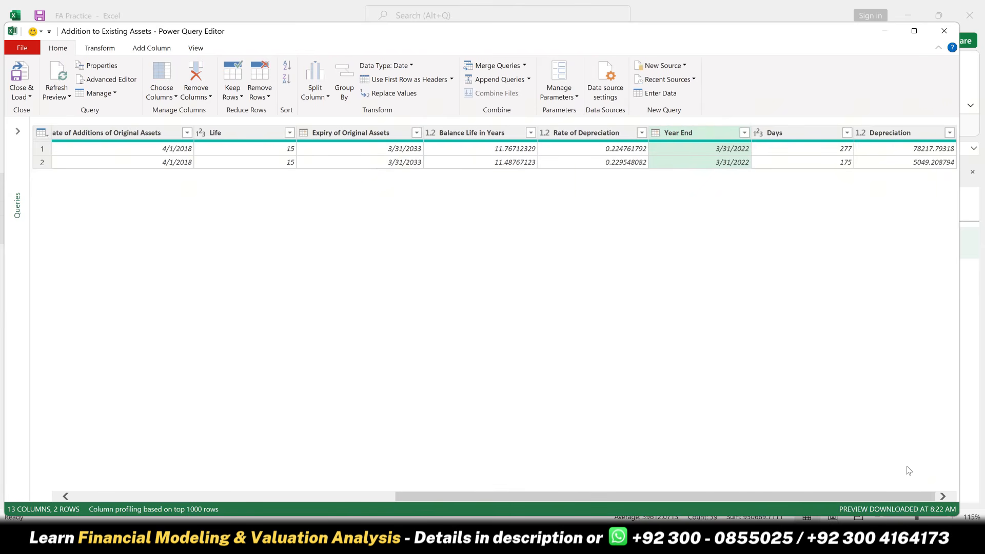
pyautogui.click(905, 137)
pyautogui.rightClick(905, 136)
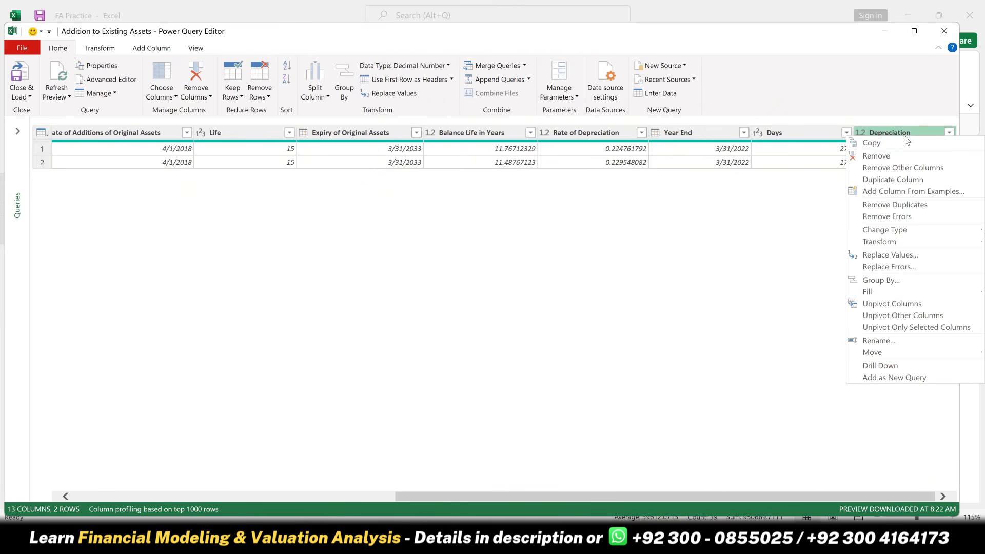
pyautogui.click(895, 133)
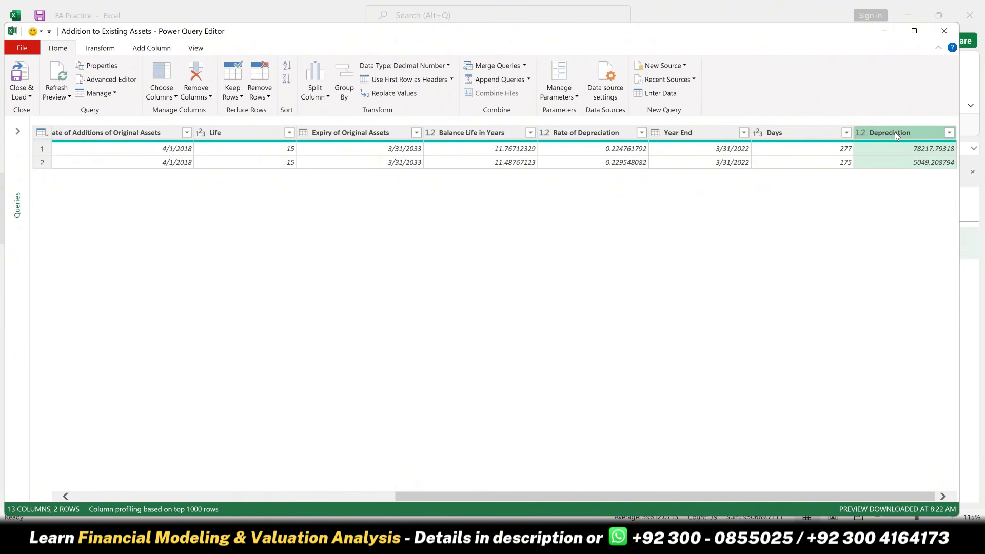
pyautogui.click(101, 46)
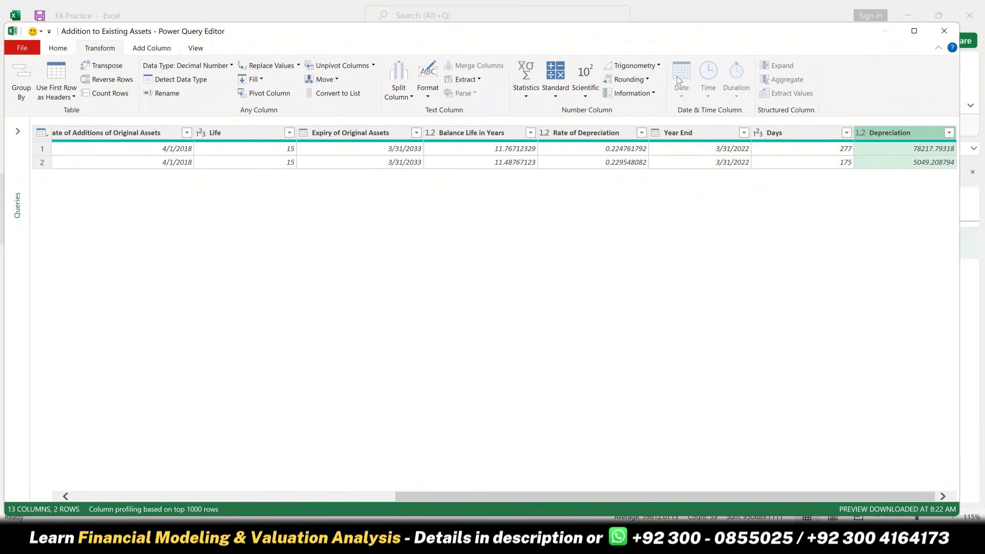
pyautogui.click(645, 80)
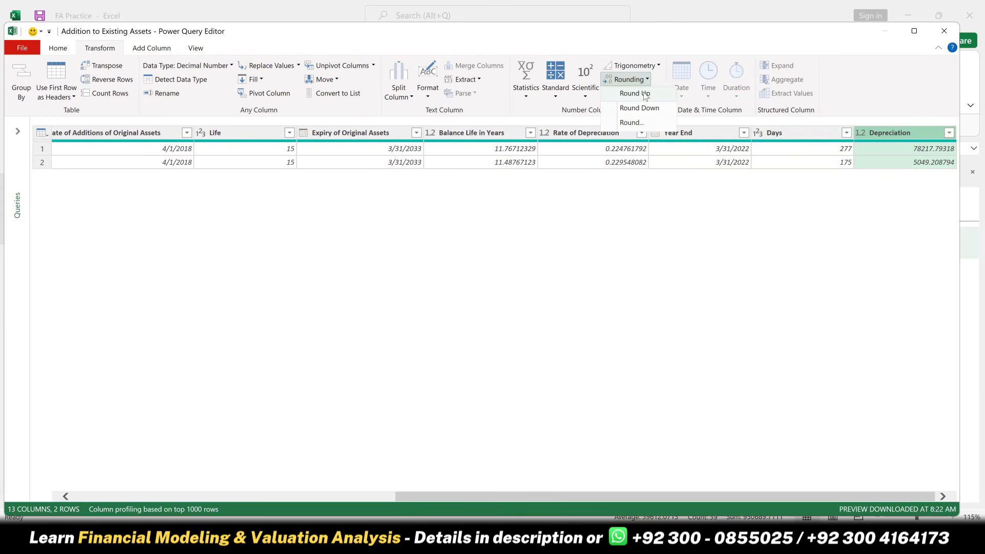
pyautogui.click(635, 93)
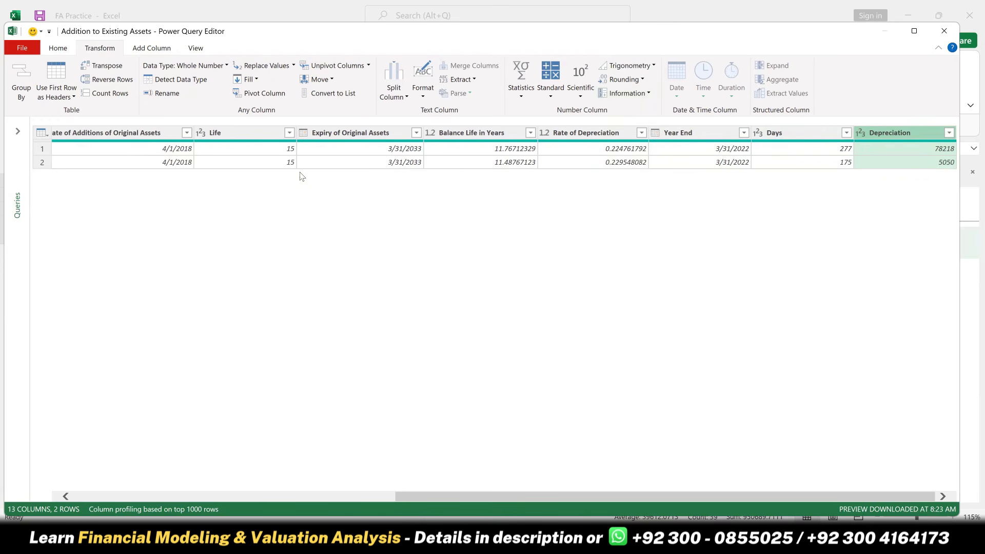
# Remove the Days, Year End, Balance Life in Years and Expiry of Original Assets columns from the query.
pyautogui.click(796, 139)
pyautogui.keyDown('ctrl'); pyautogui.click(710, 139); pyautogui.keyUp('ctrl')
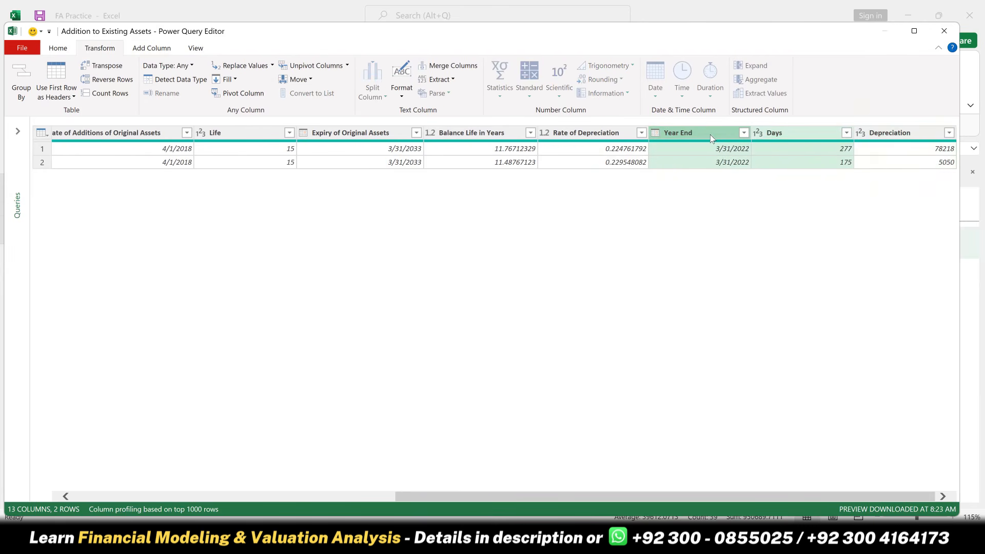
pyautogui.keyDown('ctrl'); pyautogui.click(462, 135); pyautogui.keyUp('ctrl')
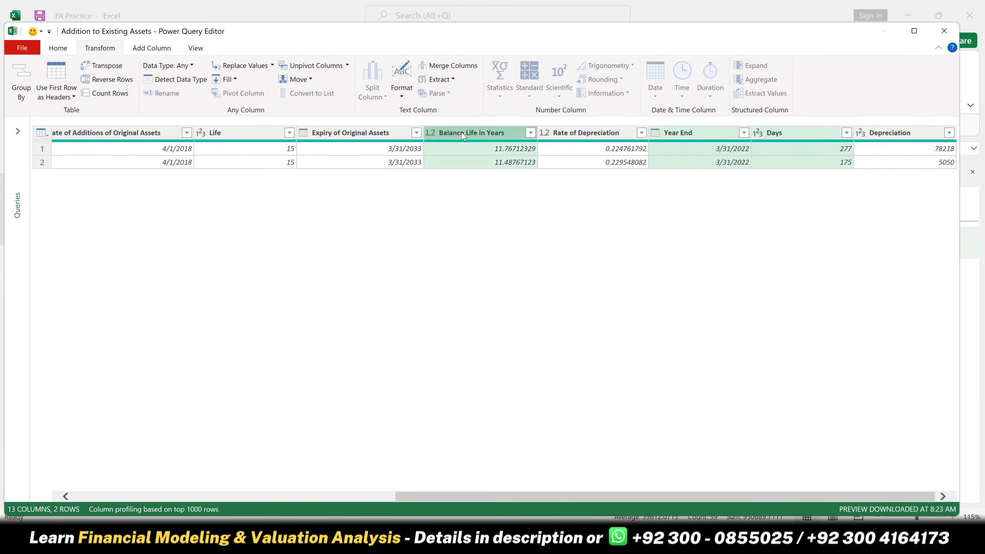
pyautogui.keyDown('ctrl'); pyautogui.click(375, 139); pyautogui.keyUp('ctrl')
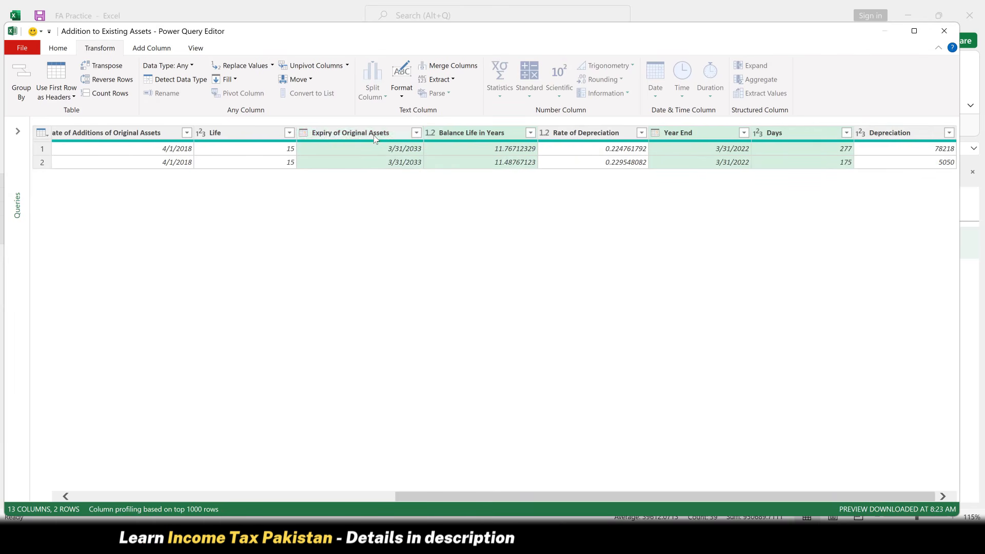
pyautogui.rightClick(375, 138)
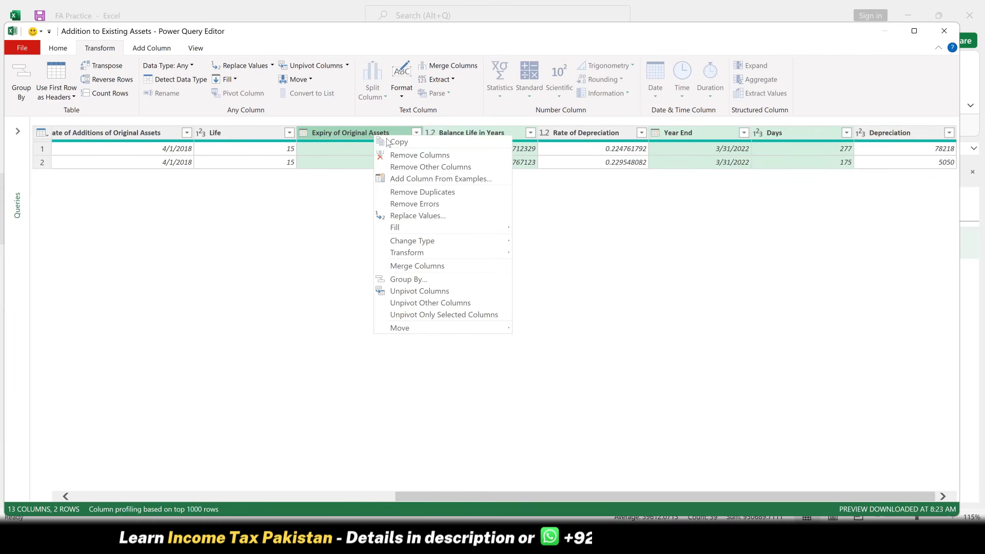
pyautogui.click(417, 156)
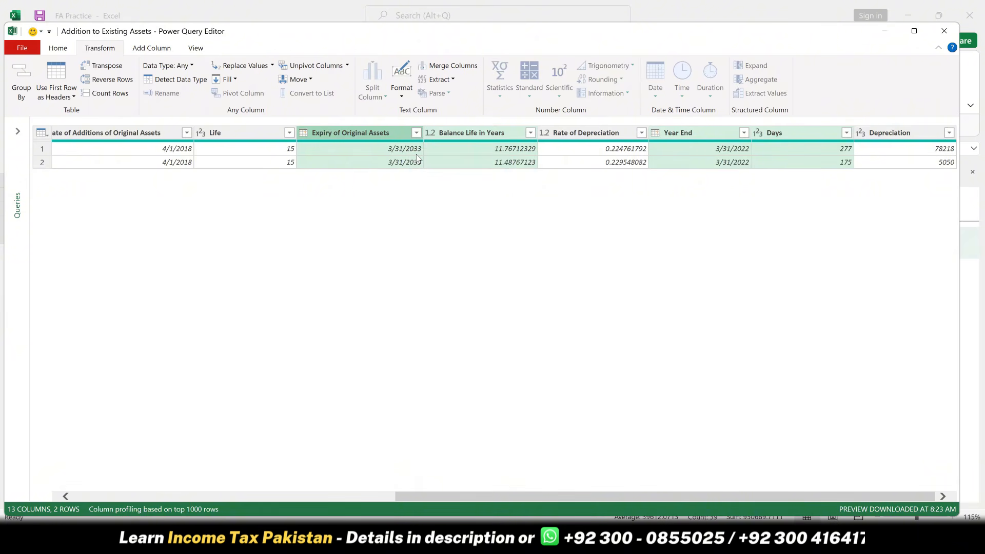
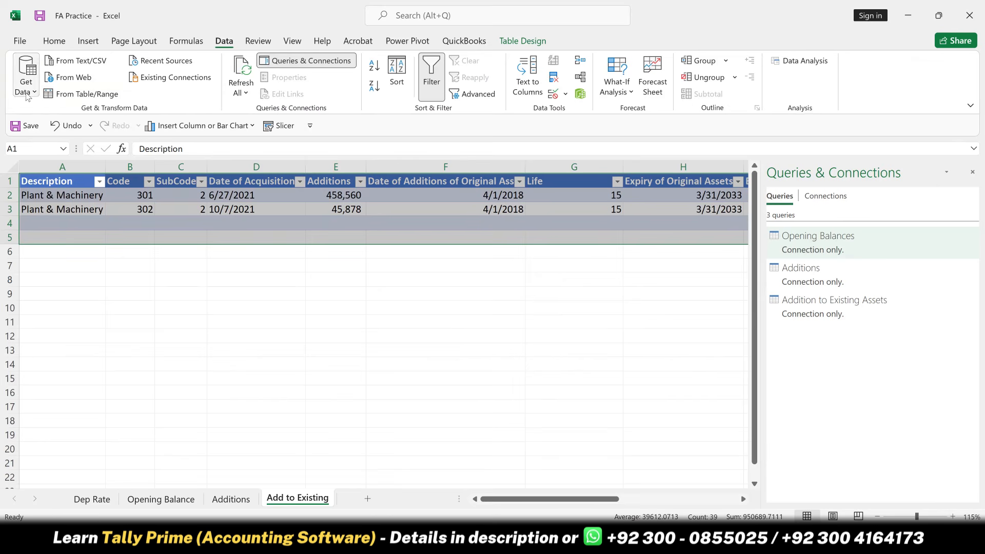
# Append the three tables Opening Balances, Additions and Addition to Existing Assets, in that order, into a new combined query.
pyautogui.moveTo(98, 282)
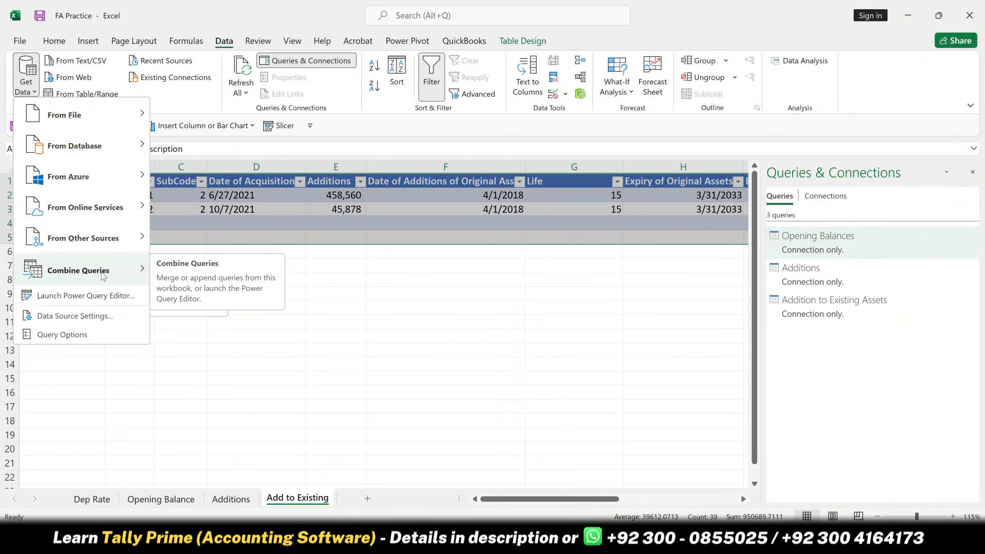
pyautogui.moveTo(23, 278)
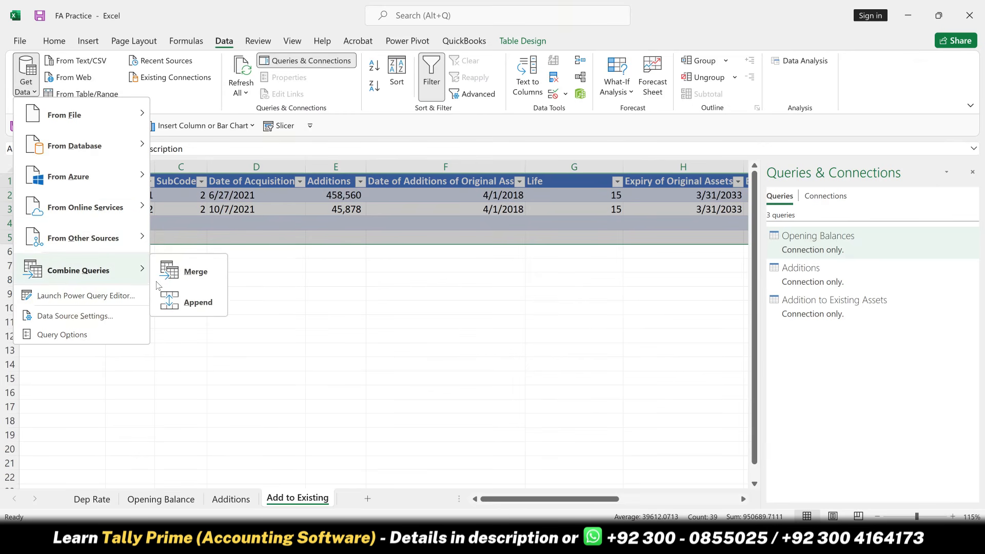
pyautogui.click(190, 301)
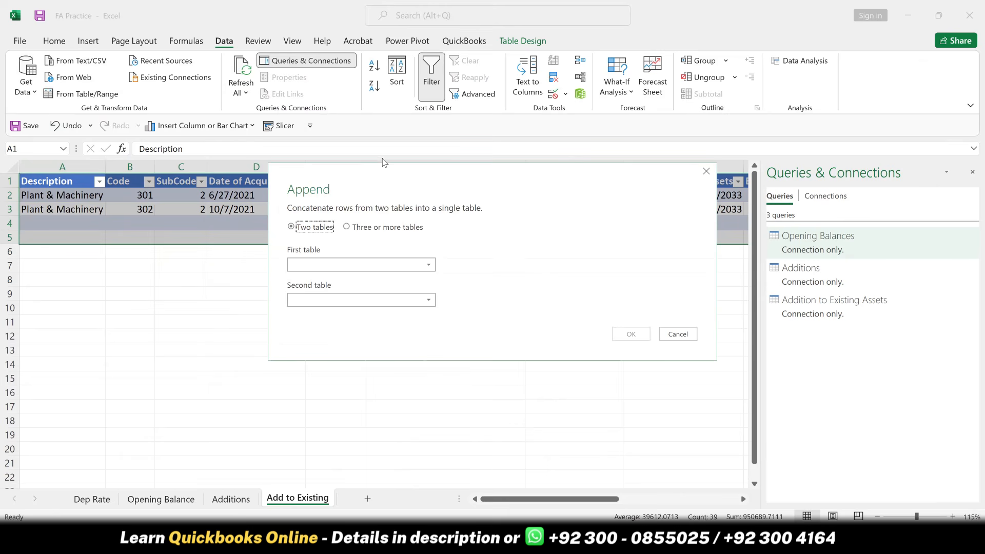
pyautogui.click(346, 227)
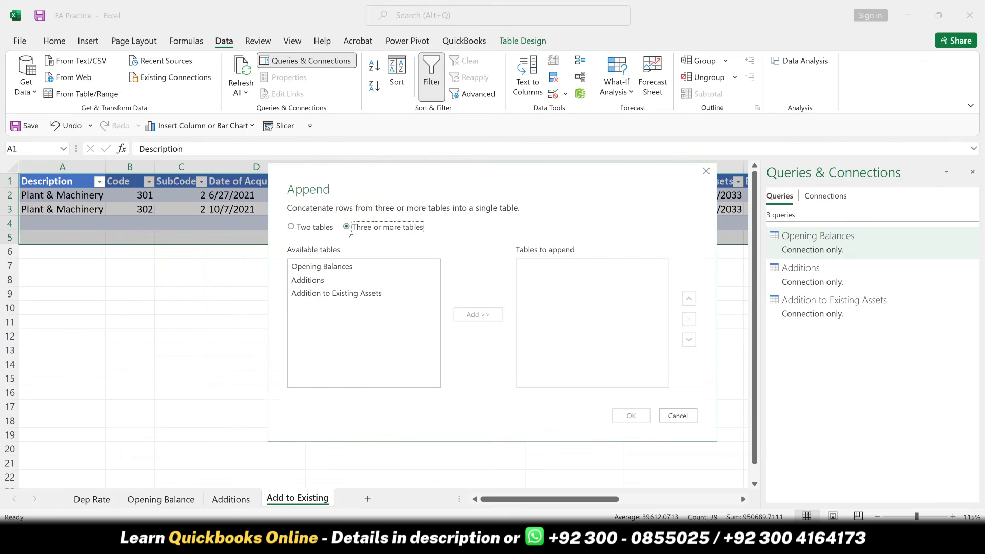
pyautogui.click(338, 270)
pyautogui.doubleClick(338, 270)
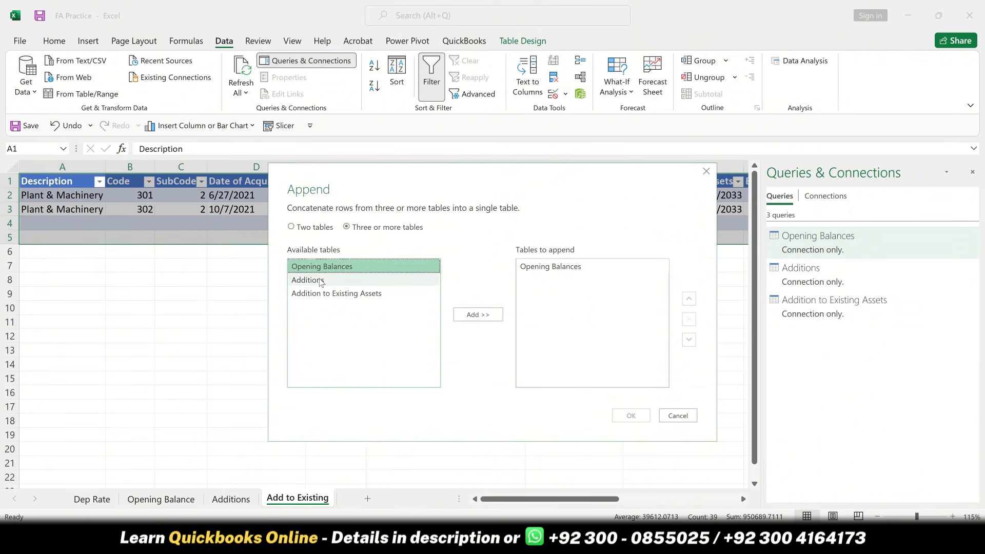
pyautogui.click(321, 282)
pyautogui.doubleClick(322, 282)
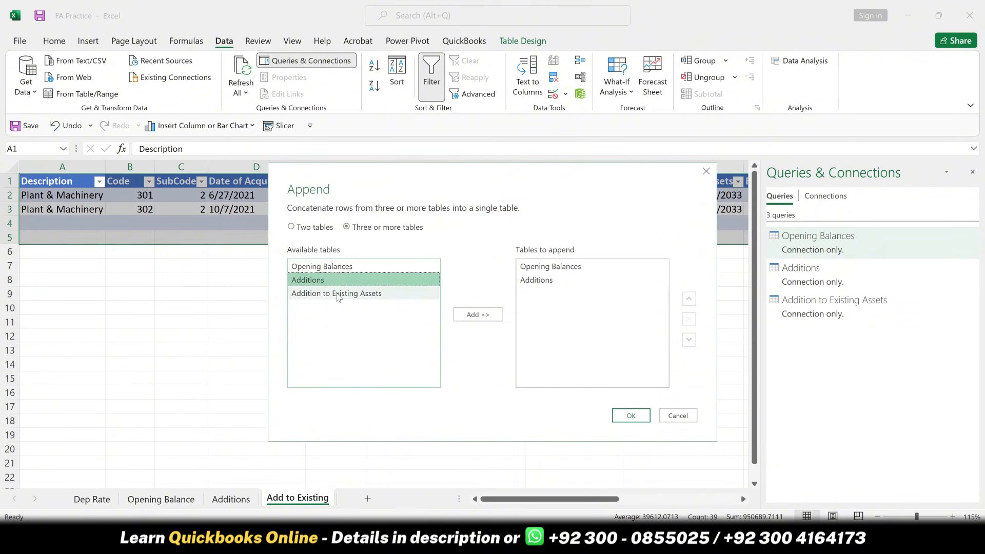
pyautogui.click(338, 294)
pyautogui.doubleClick(338, 294)
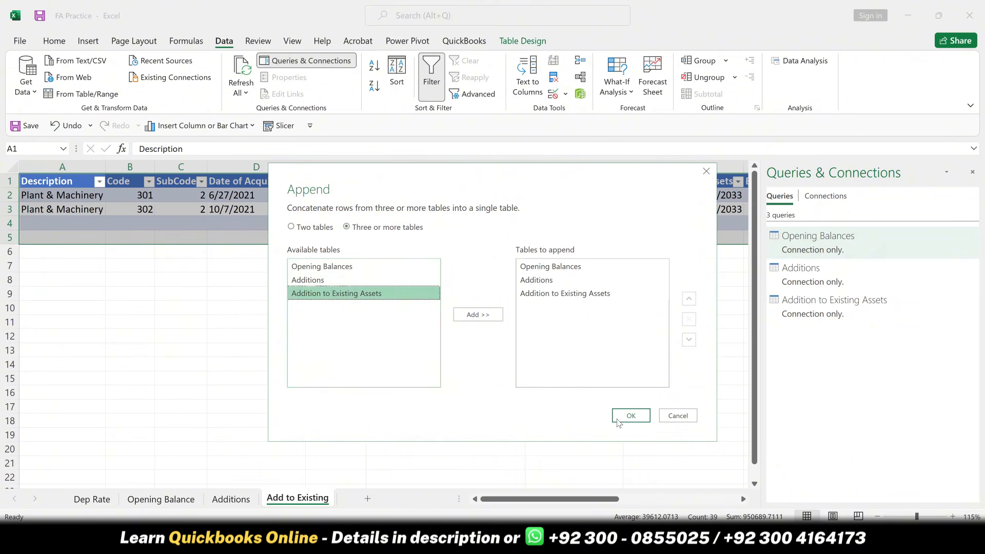
pyautogui.click(619, 417)
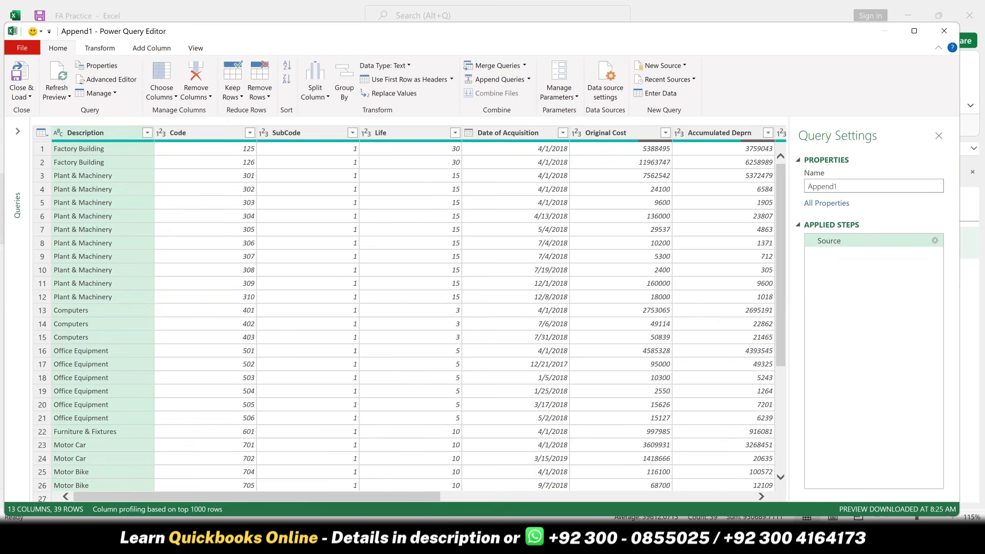
# Hide the query settings and sort the appended table ascending by Code and then by SubCode.
pyautogui.click(937, 136)
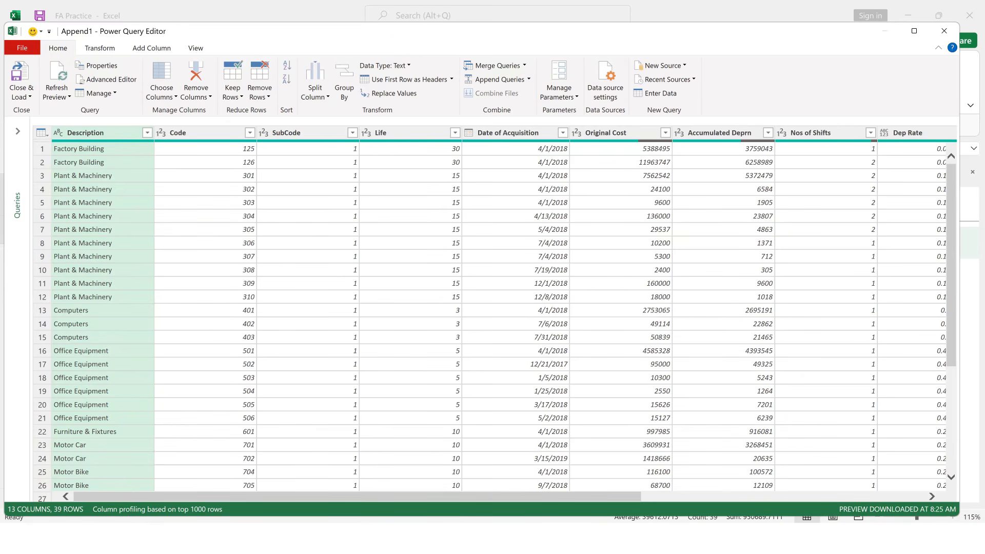
pyautogui.click(250, 134)
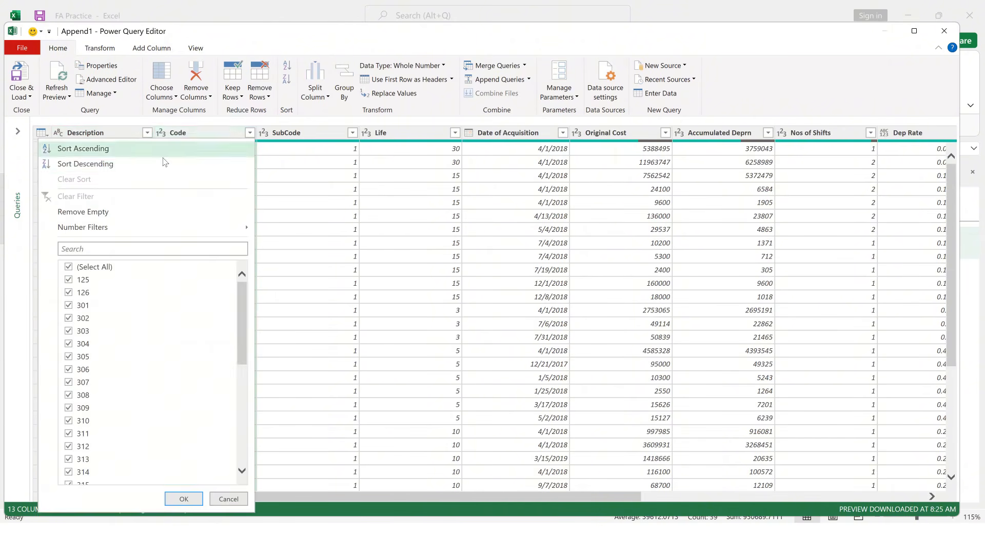
pyautogui.click(117, 150)
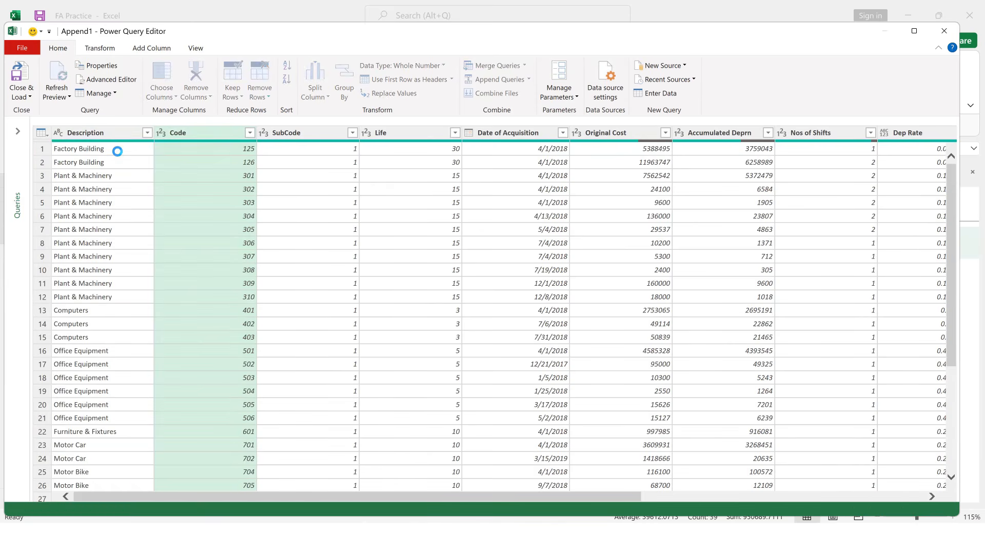
pyautogui.click(352, 134)
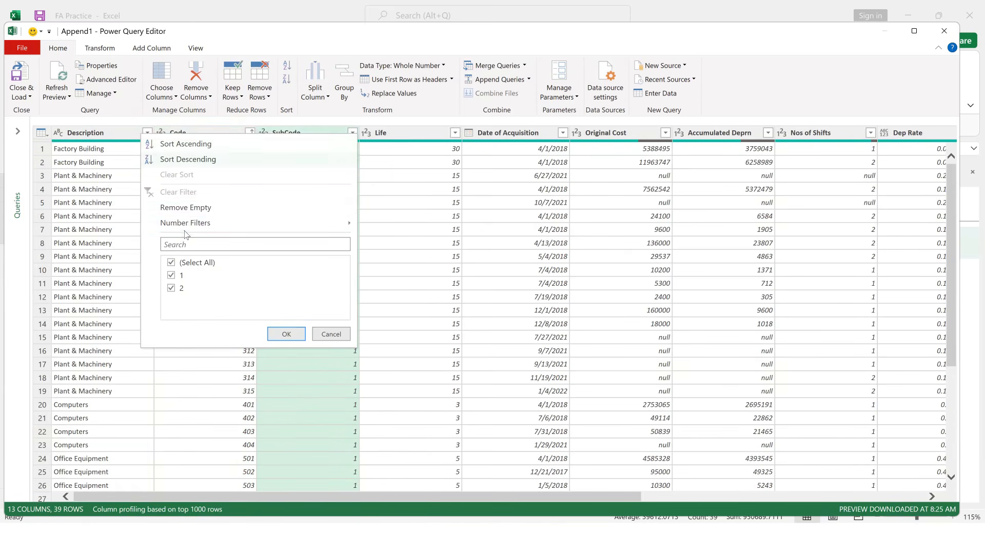
pyautogui.click(181, 145)
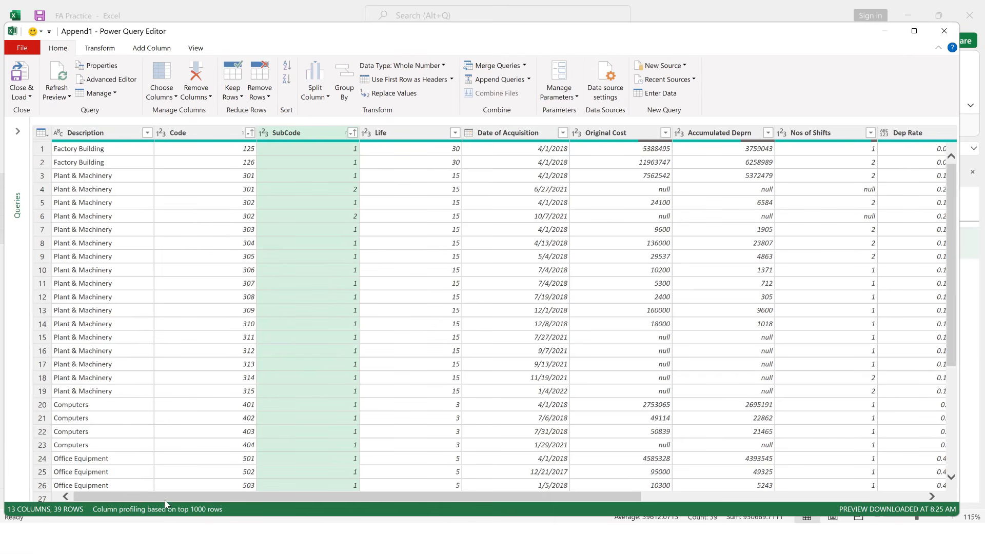
# Move the Nos of Shifts column so it sits between Life and Date of Acquisition.
pyautogui.click(377, 405)
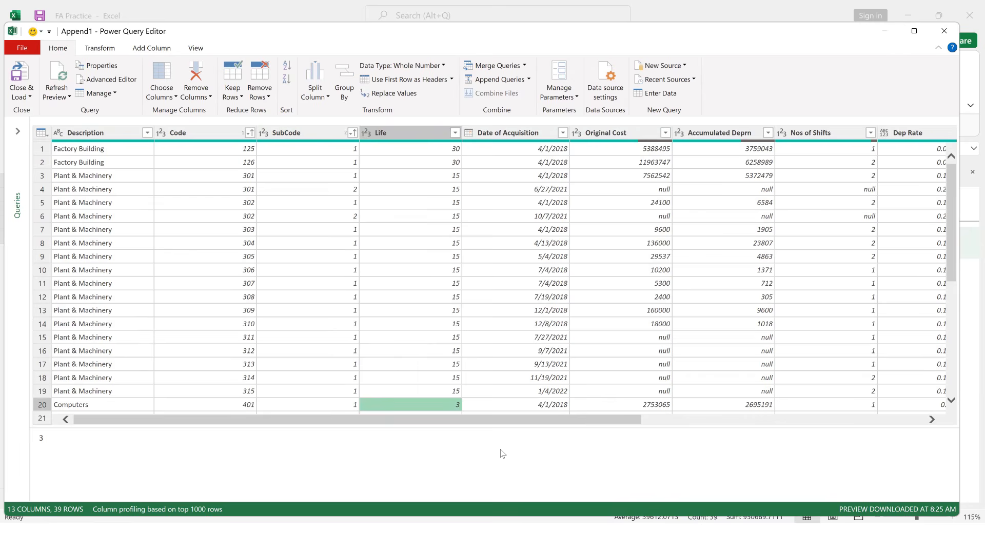
pyautogui.moveTo(331, 425); pyautogui.dragTo(167, 435)
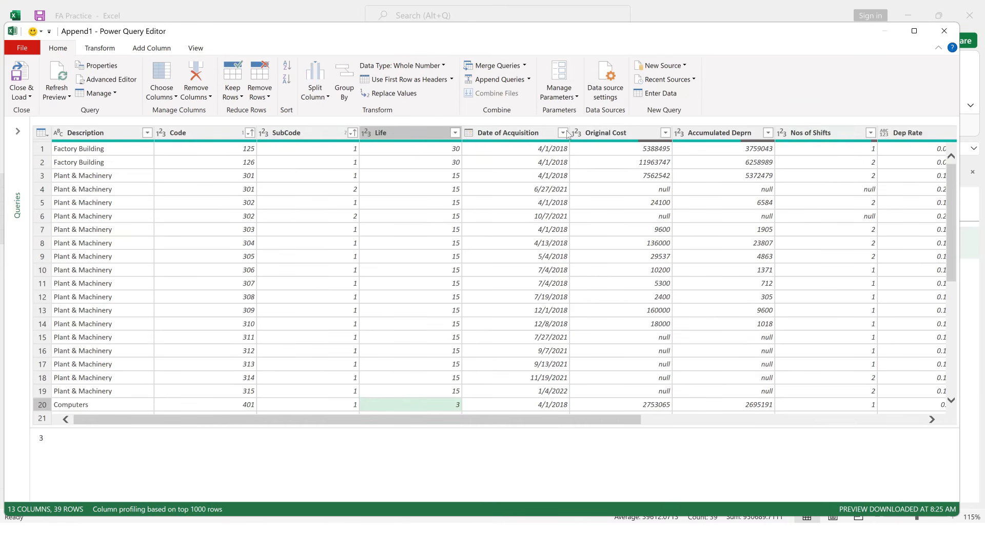
pyautogui.click(402, 135)
pyautogui.moveTo(807, 136); pyautogui.dragTo(490, 138)
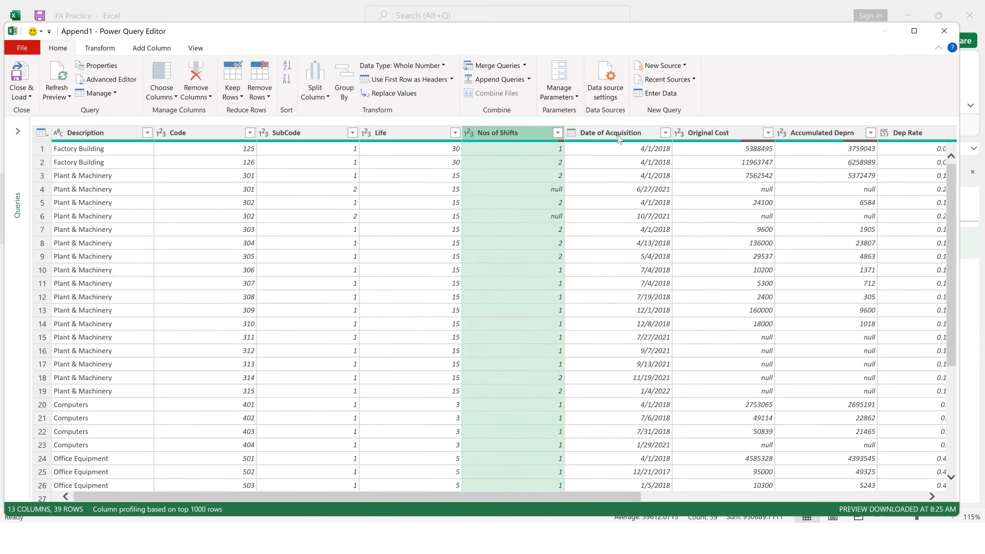
# Rename the Original Cost column as Opening Original Cost.
pyautogui.doubleClick(711, 133)
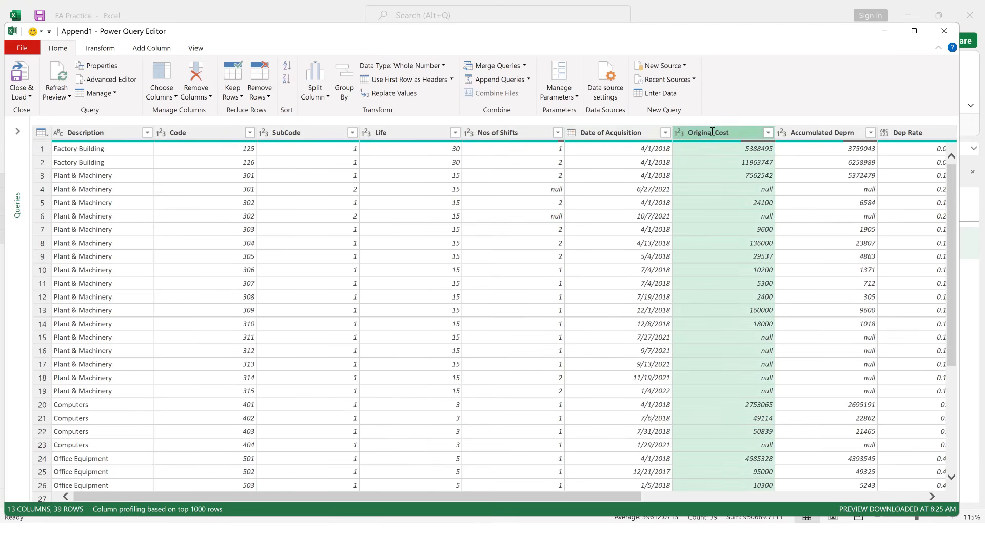
pyautogui.press('Home')
pyautogui.write('Open')
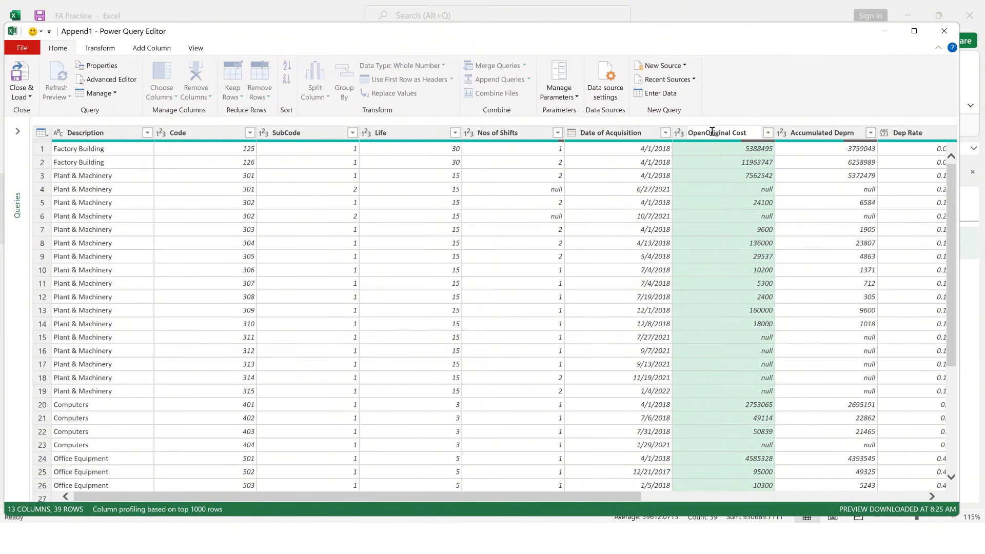
pyautogui.write('ing')
pyautogui.press('BackSpace')
pyautogui.press('BackSpace')
pyautogui.press('BackSpace')
pyautogui.write('ing')
pyautogui.press('Return')
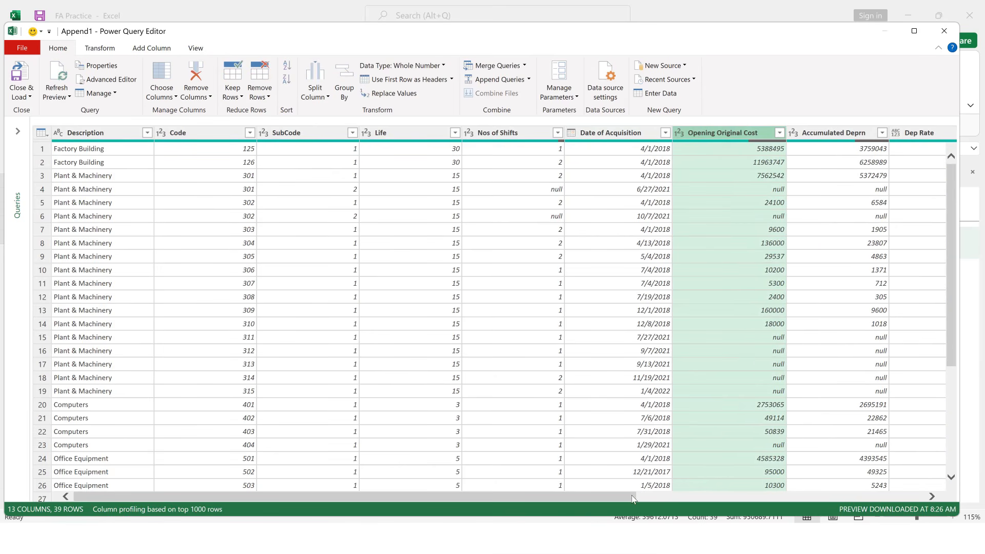
# Move the Additions column so it sits directly after Opening Original Cost.
pyautogui.moveTo(628, 496); pyautogui.dragTo(845, 488)
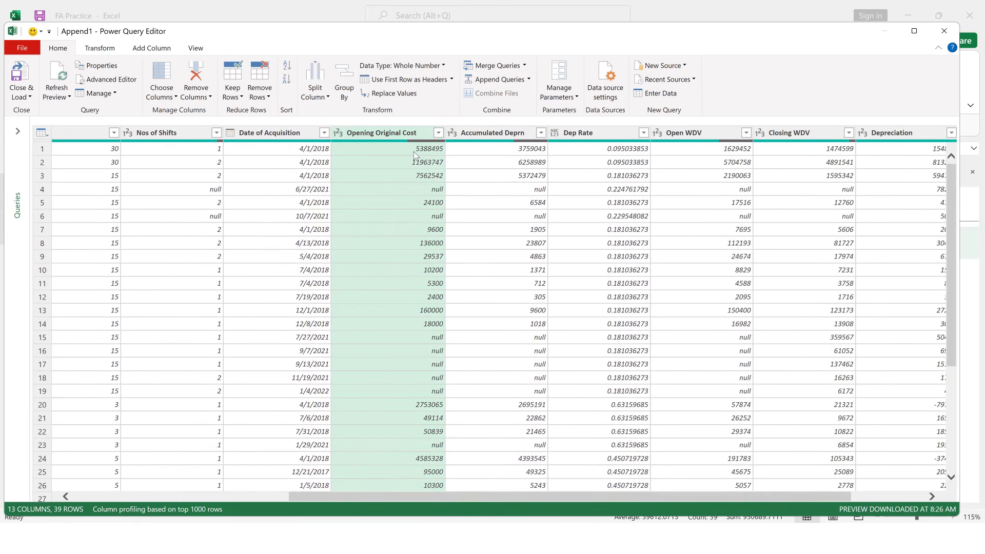
pyautogui.moveTo(755, 498); pyautogui.dragTo(939, 491)
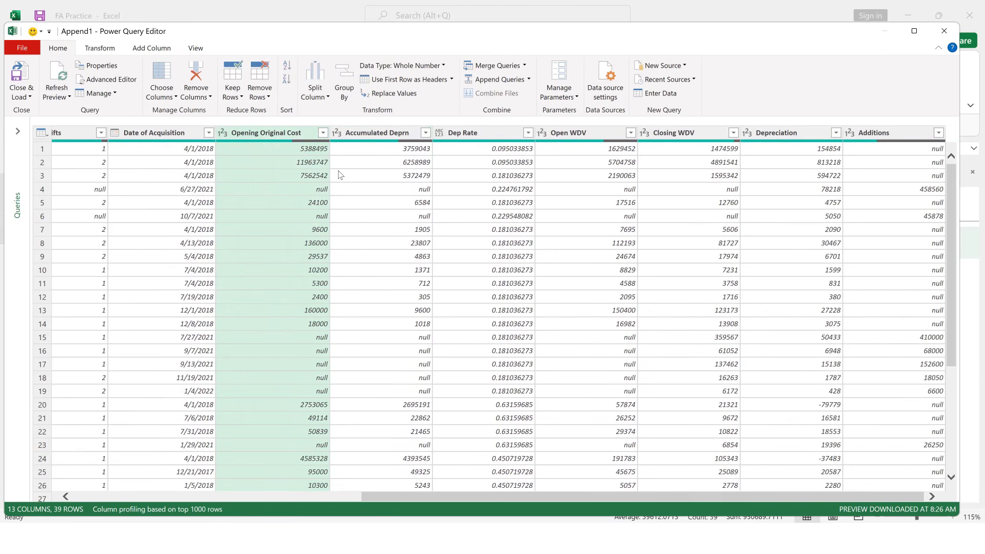
pyautogui.click(866, 133)
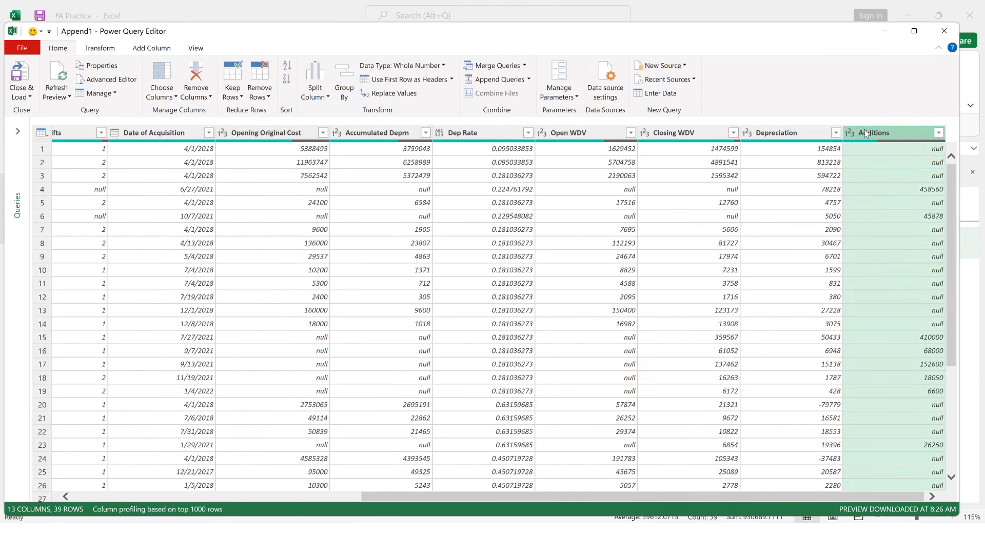
pyautogui.click(275, 133)
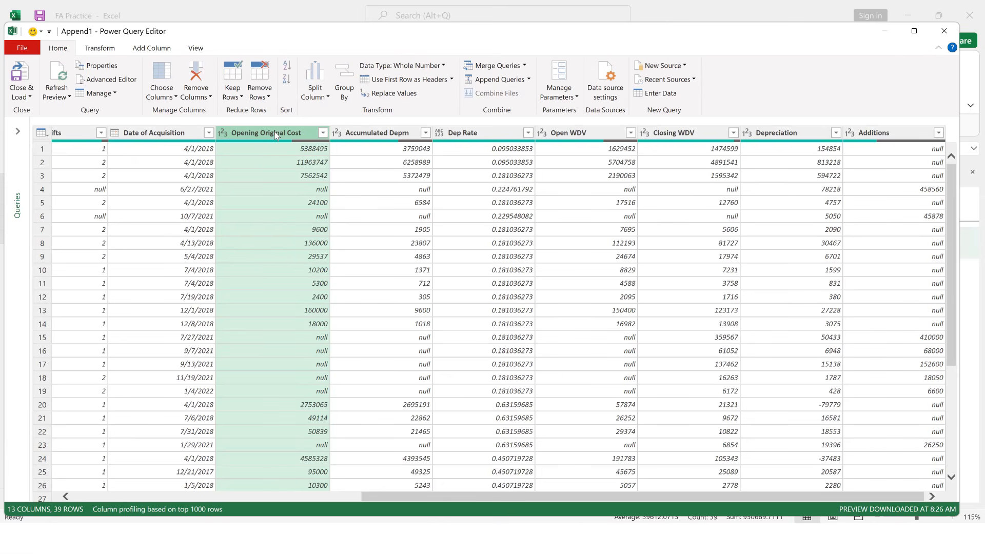
pyautogui.click(892, 135)
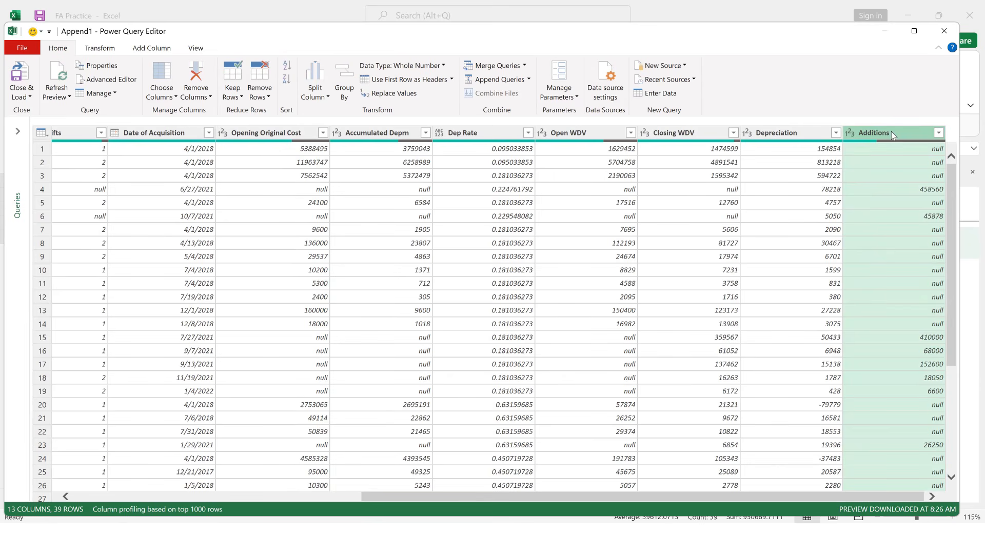
pyautogui.moveTo(891, 132); pyautogui.dragTo(378, 142)
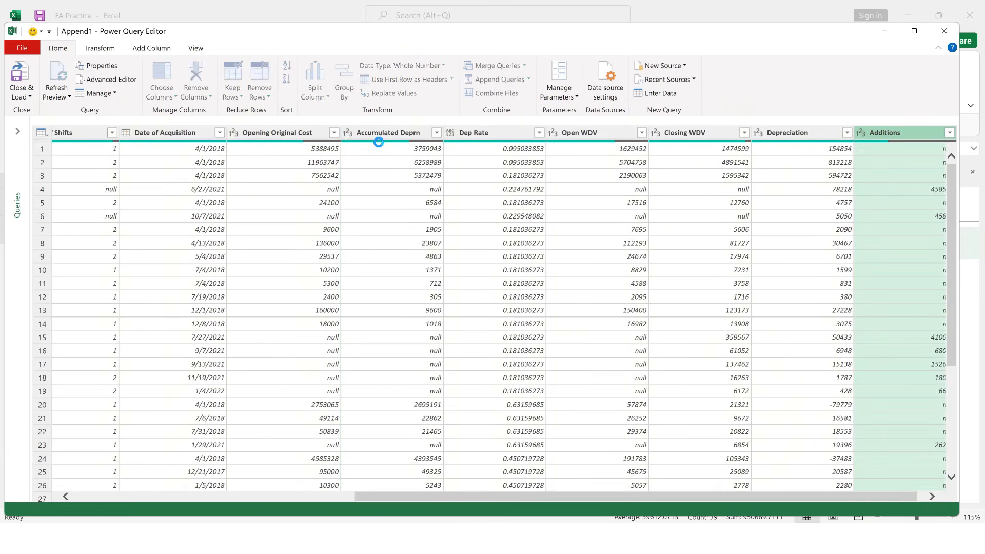
# Replace null with 0 in the Opening Original Cost and Additions columns.
pyautogui.click(286, 134)
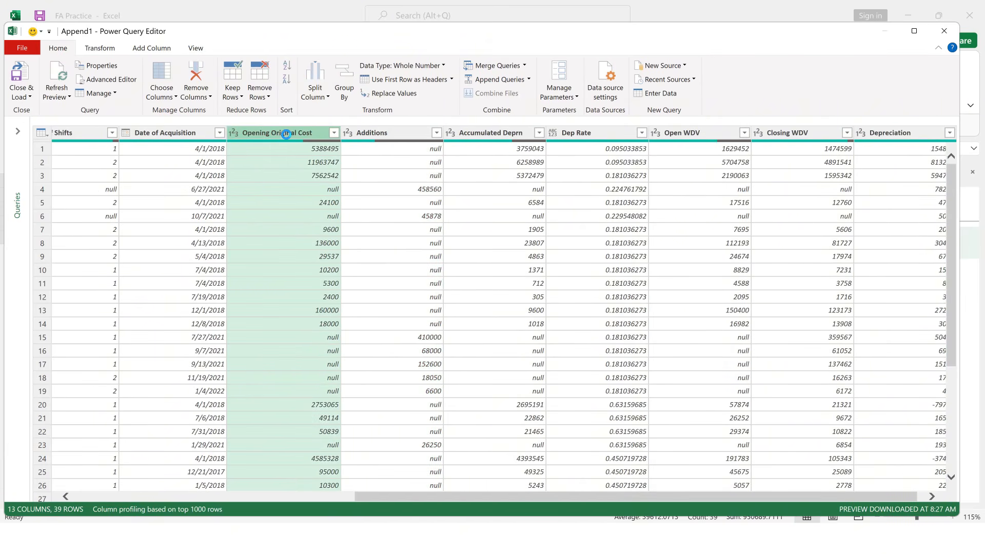
pyautogui.keyDown('shift'); pyautogui.click(370, 135); pyautogui.keyUp('shift')
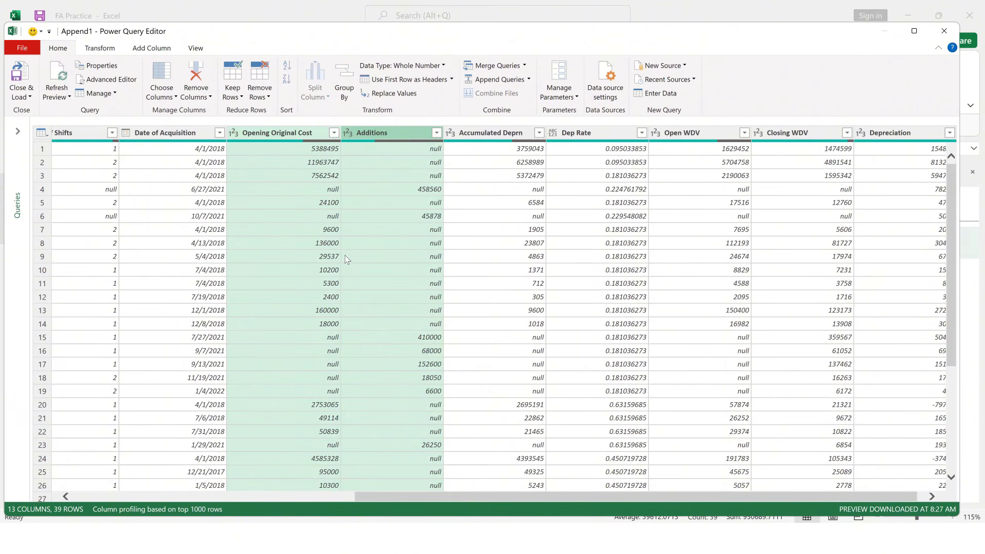
pyautogui.rightClick(367, 138)
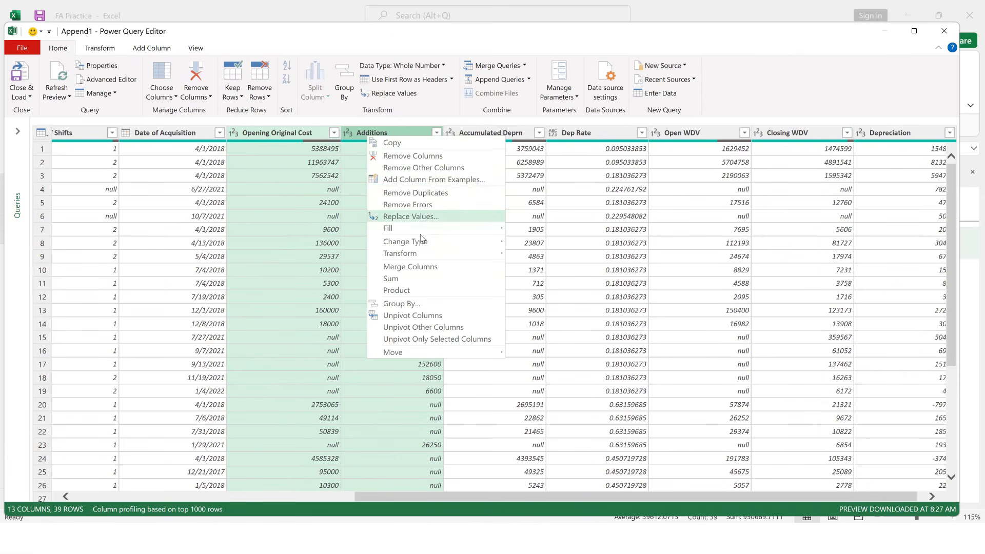
pyautogui.click(402, 216)
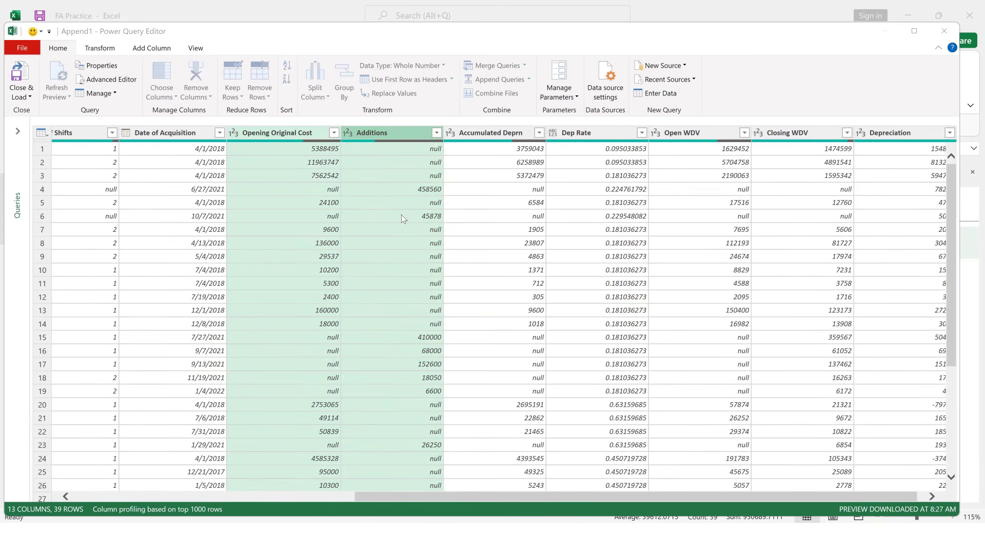
pyautogui.write('n')
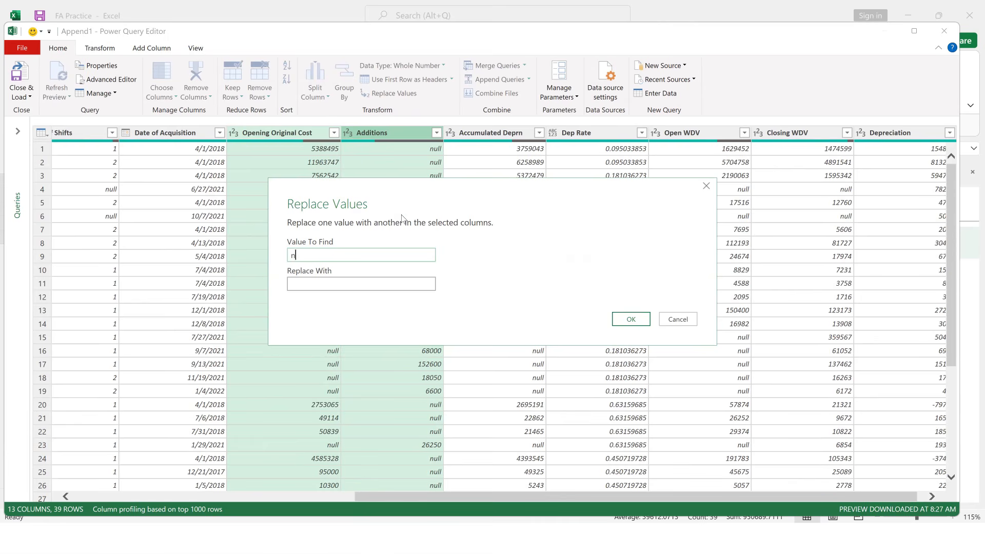
pyautogui.write('ull')
pyautogui.click(340, 286)
pyautogui.write('0')
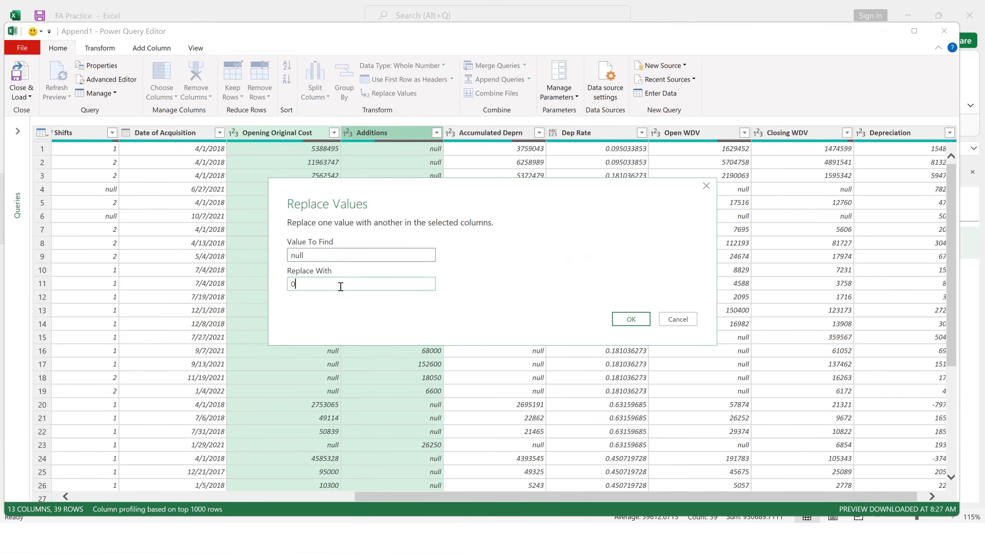
pyautogui.click(630, 320)
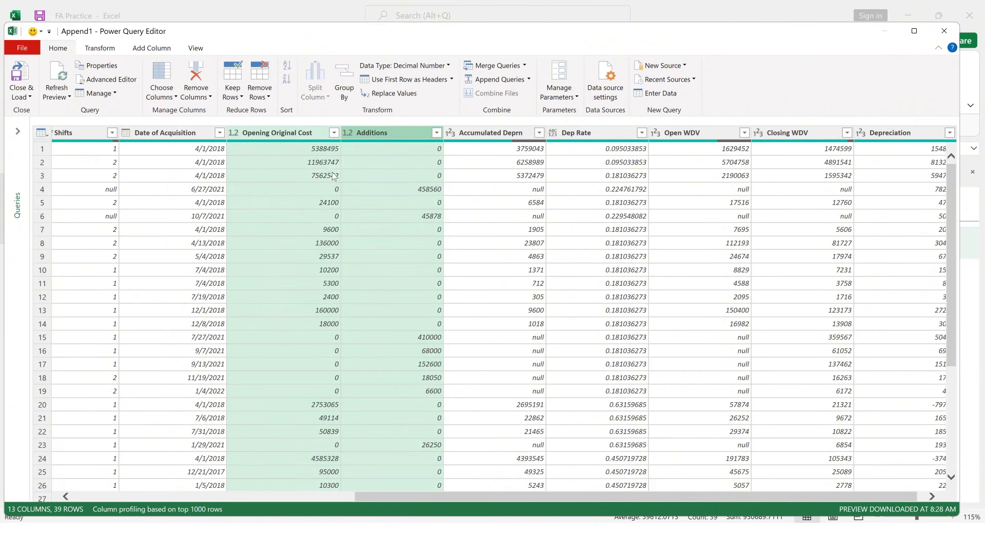
# Add a Closing Original Cost column summing Opening Original Cost and Additions, placed directly after Additions.
pyautogui.moveTo(370, 144)
pyautogui.click(149, 48)
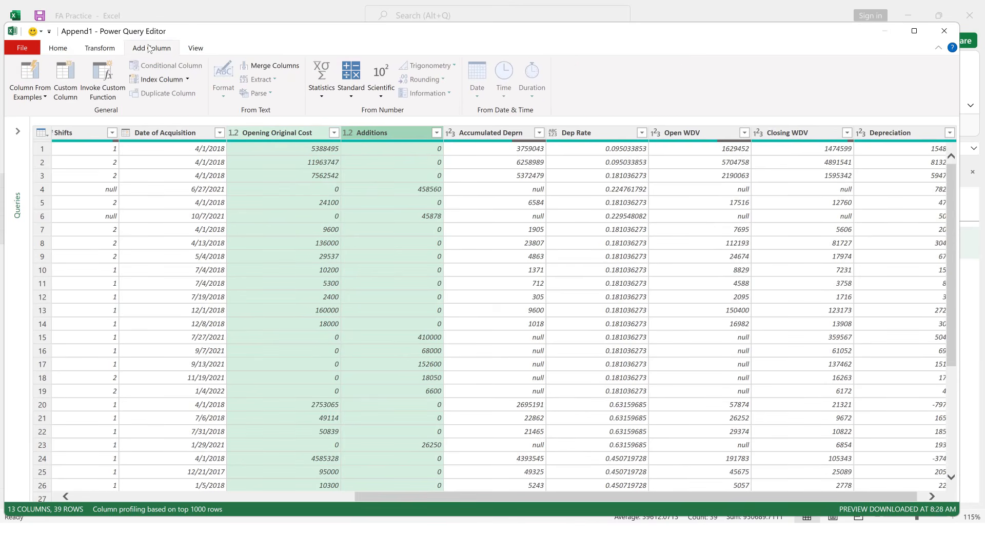
pyautogui.click(351, 82)
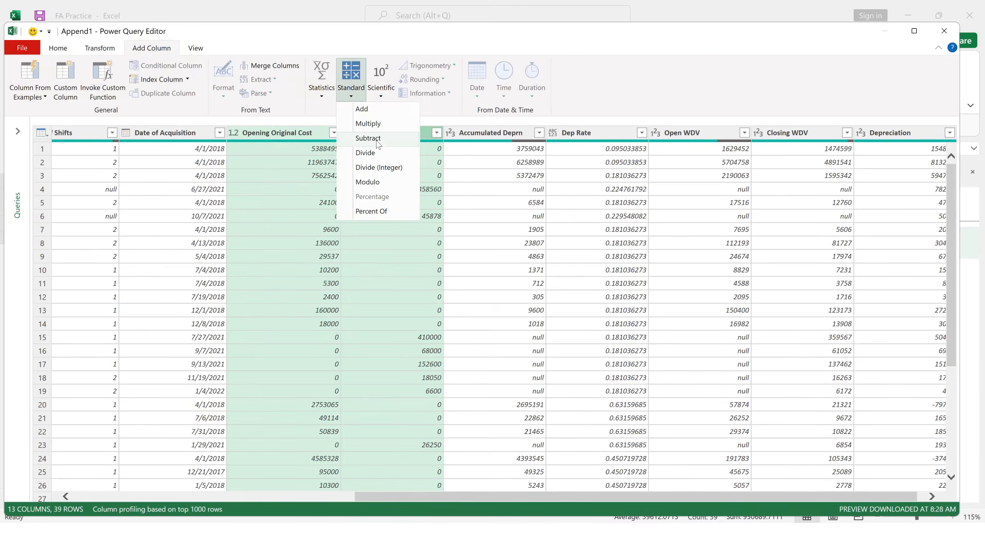
pyautogui.click(367, 110)
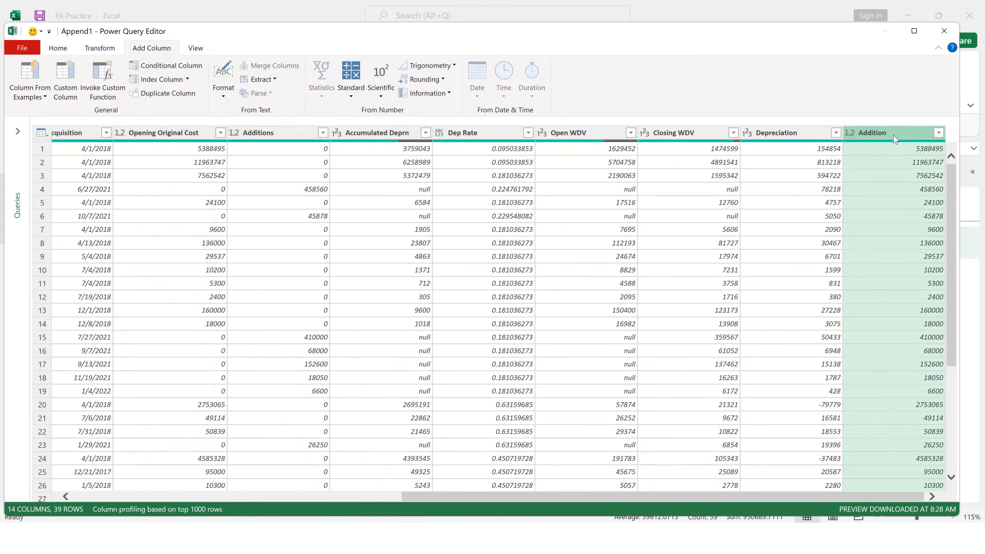
pyautogui.doubleClick(893, 134)
pyautogui.write('Closing ')
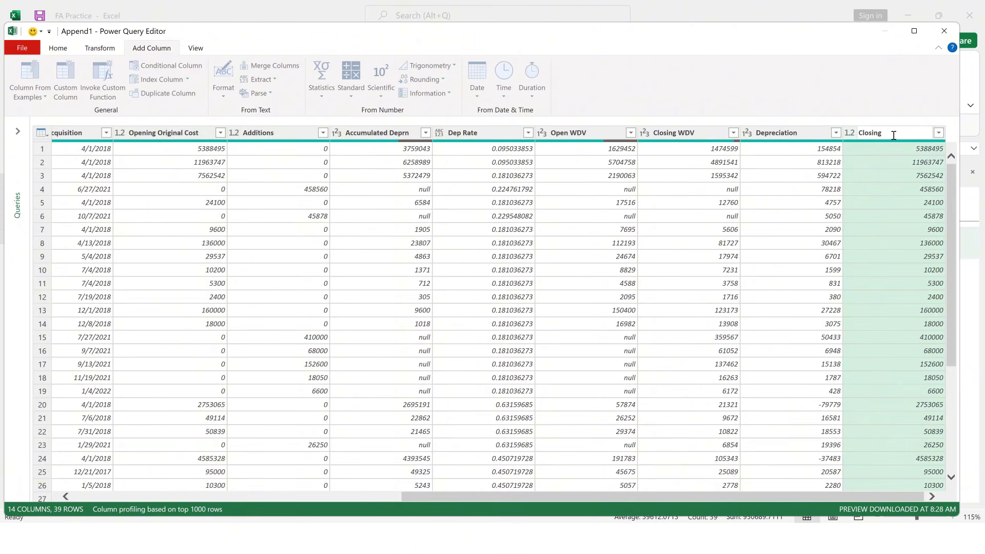
pyautogui.write('Original Cost')
pyautogui.press('Return')
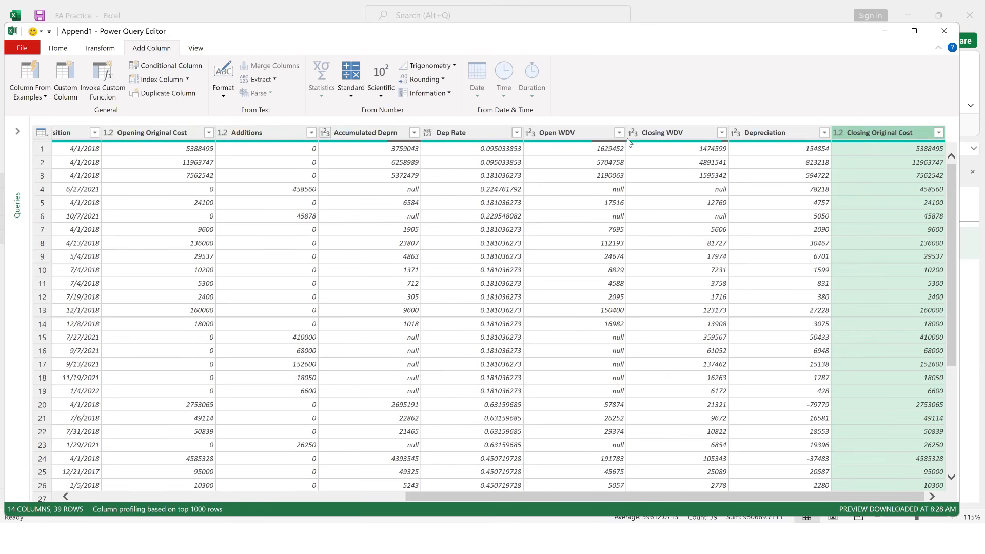
pyautogui.moveTo(880, 133); pyautogui.dragTo(368, 131)
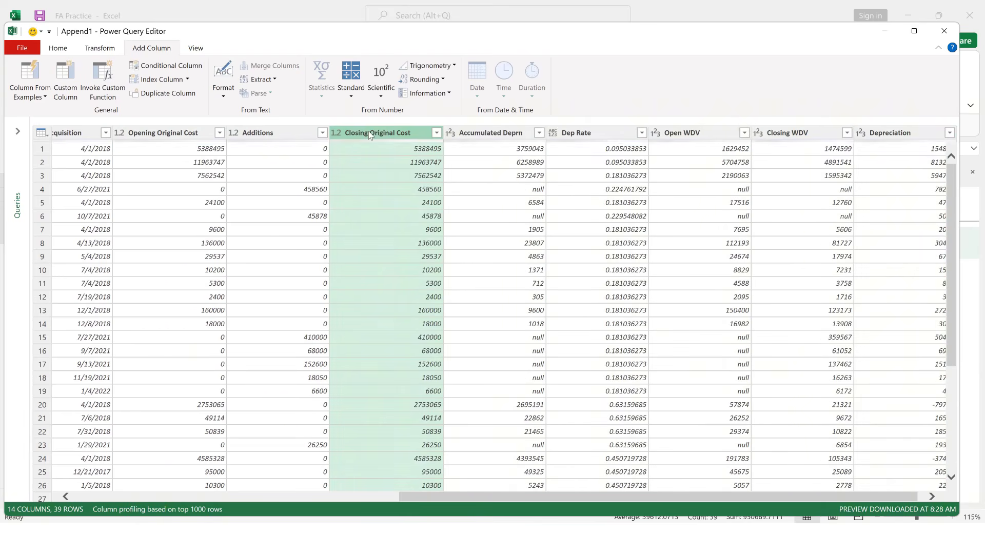
# Rename the Accumulated Deprn column as Open Accumulated Dep and place the Depreciation column directly after it.
pyautogui.click(502, 134)
pyautogui.doubleClick(502, 132)
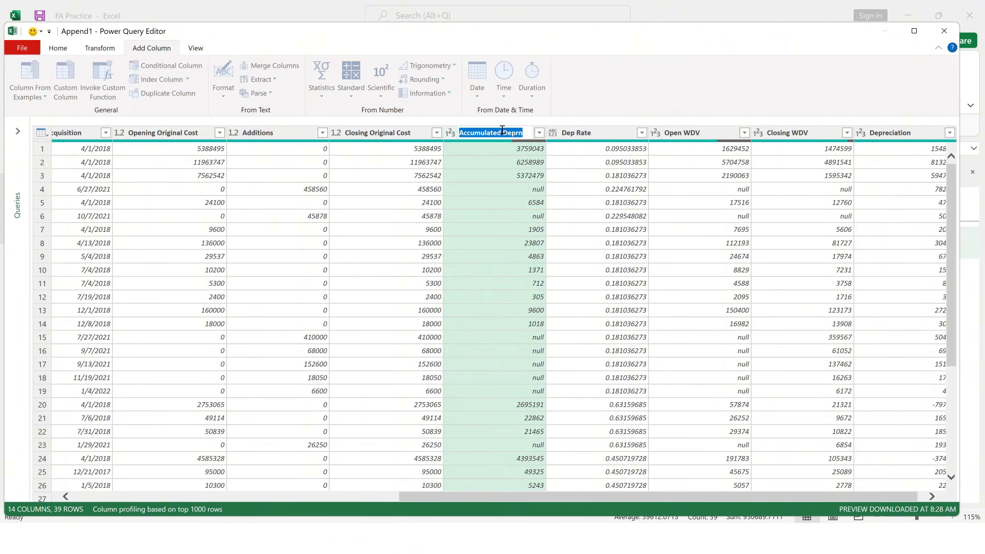
pyautogui.press('Home')
pyautogui.write('Open')
pyautogui.press('Right')
pyautogui.press('Right')
pyautogui.press('Right')
pyautogui.press('Right')
pyautogui.press('Right')
pyautogui.press('Right')
pyautogui.press('Right')
pyautogui.press('Right')
pyautogui.press('Return')
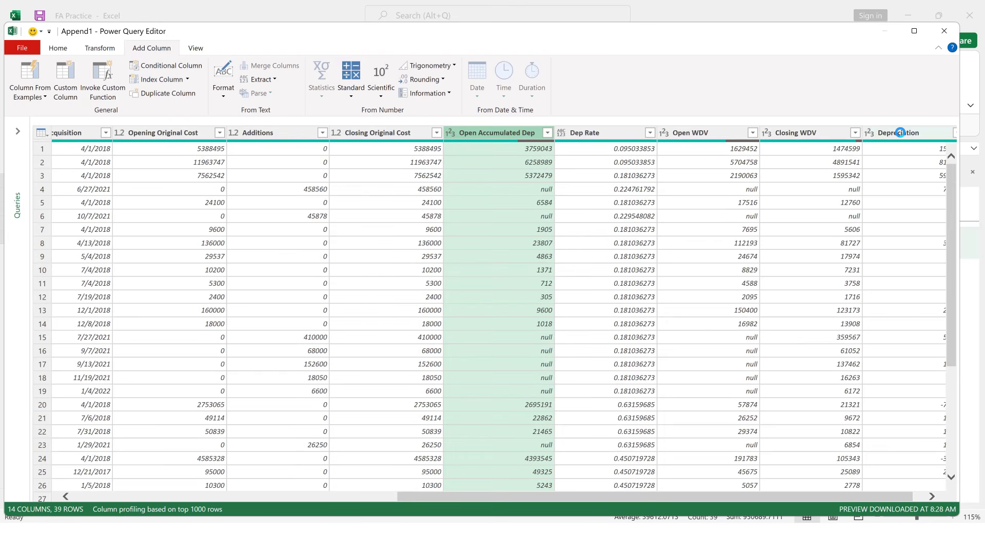
pyautogui.moveTo(900, 132); pyautogui.dragTo(549, 130)
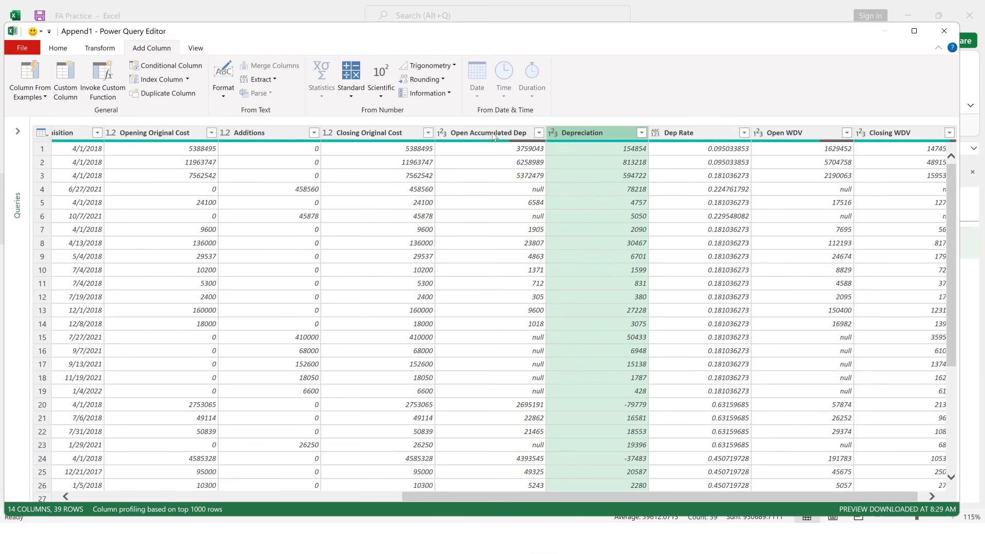
# Replace null with 0 in the Open Accumulated Dep and Depreciation columns.
pyautogui.click(494, 133)
pyautogui.keyDown('ctrl'); pyautogui.click(577, 136); pyautogui.keyUp('ctrl')
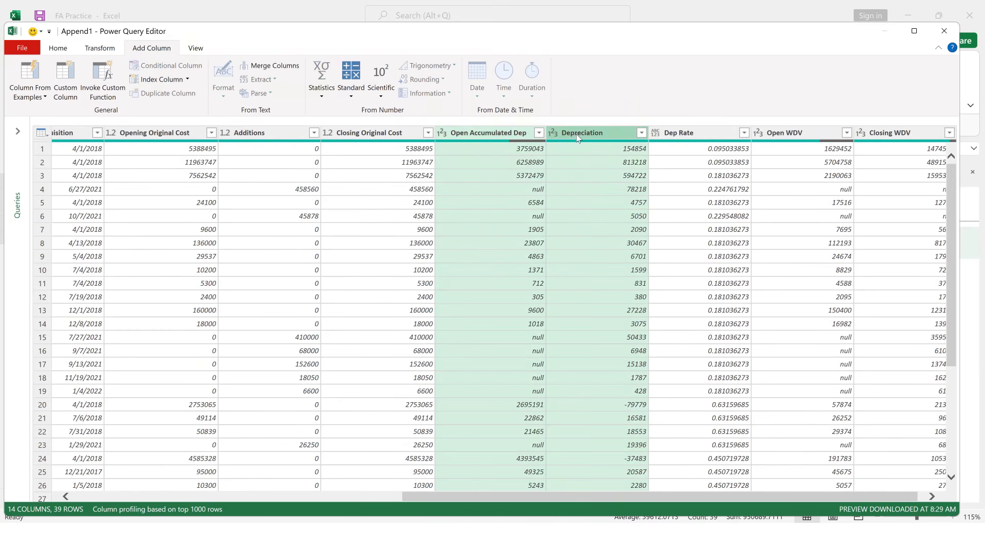
pyautogui.rightClick(577, 136)
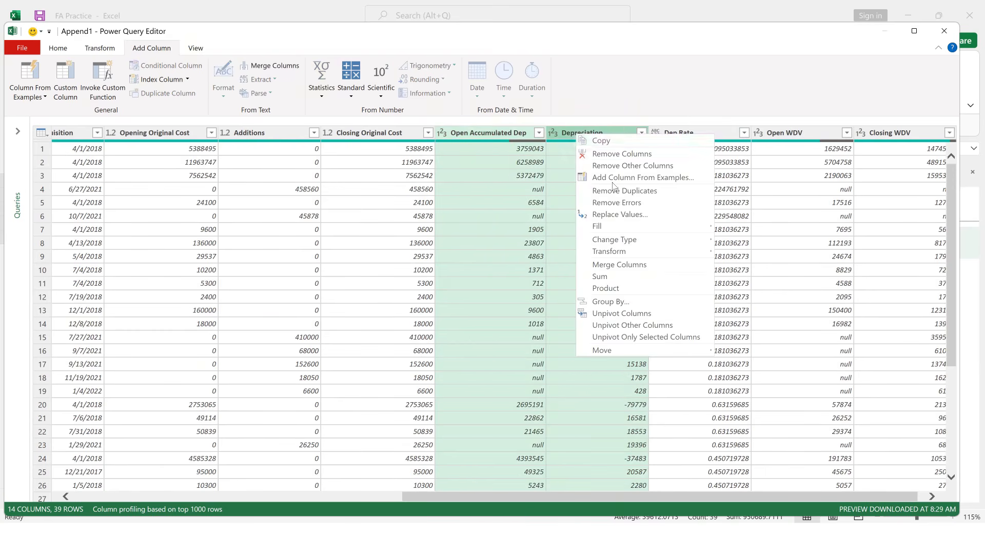
pyautogui.click(616, 215)
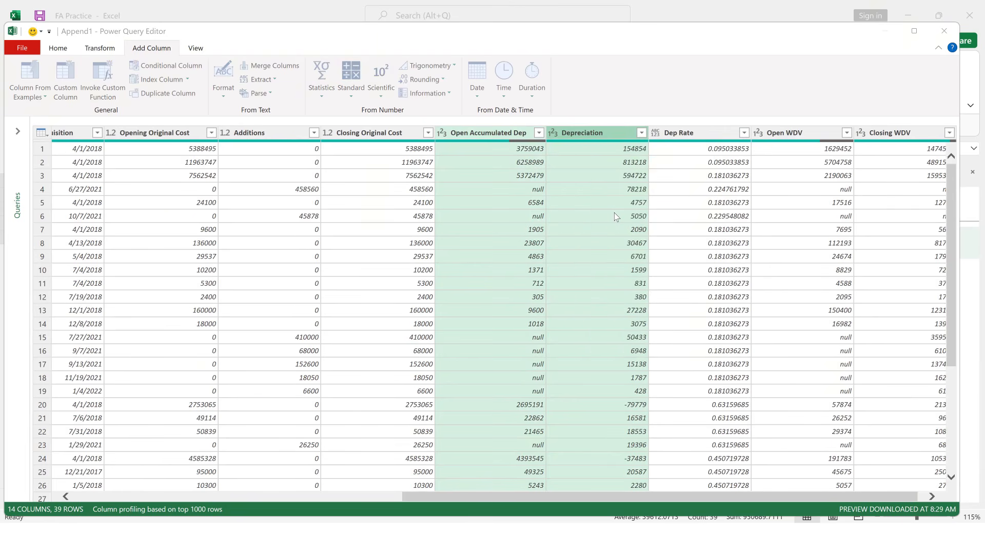
pyautogui.write('null')
pyautogui.click(401, 286)
pyautogui.write('0')
pyautogui.click(630, 320)
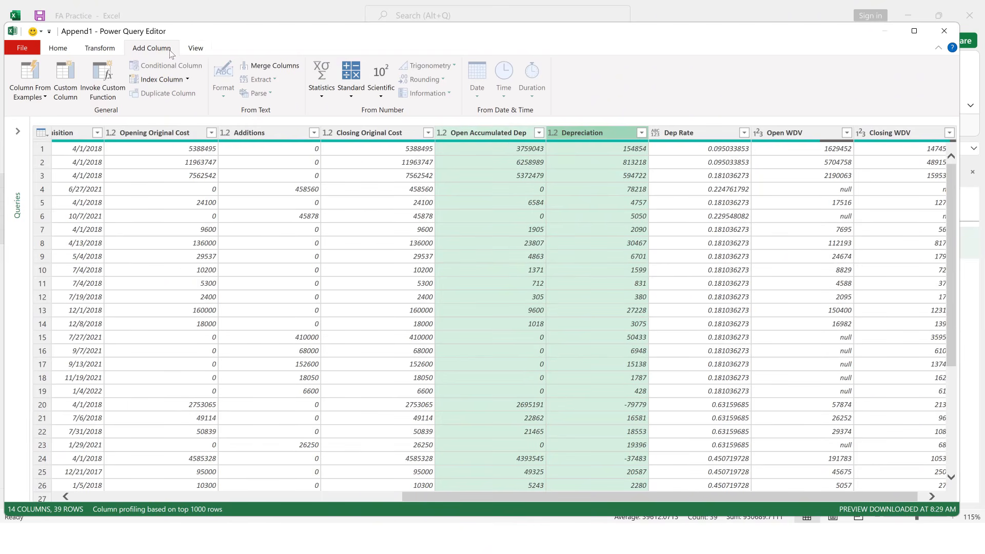
# Add a Closing Accumulated Dep column summing Open Accumulated Dep and Depreciation, placed directly after Depreciation.
pyautogui.click(352, 92)
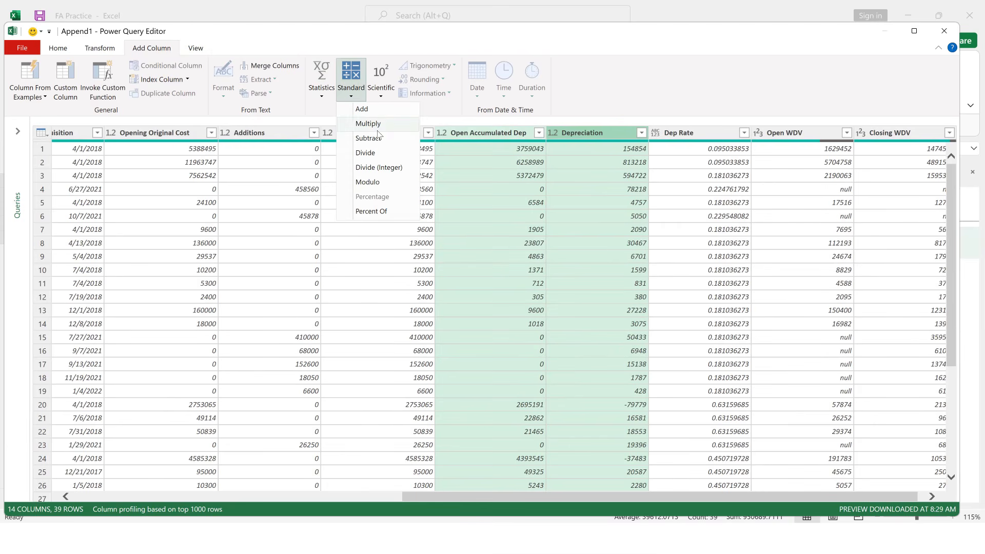
pyautogui.click(362, 109)
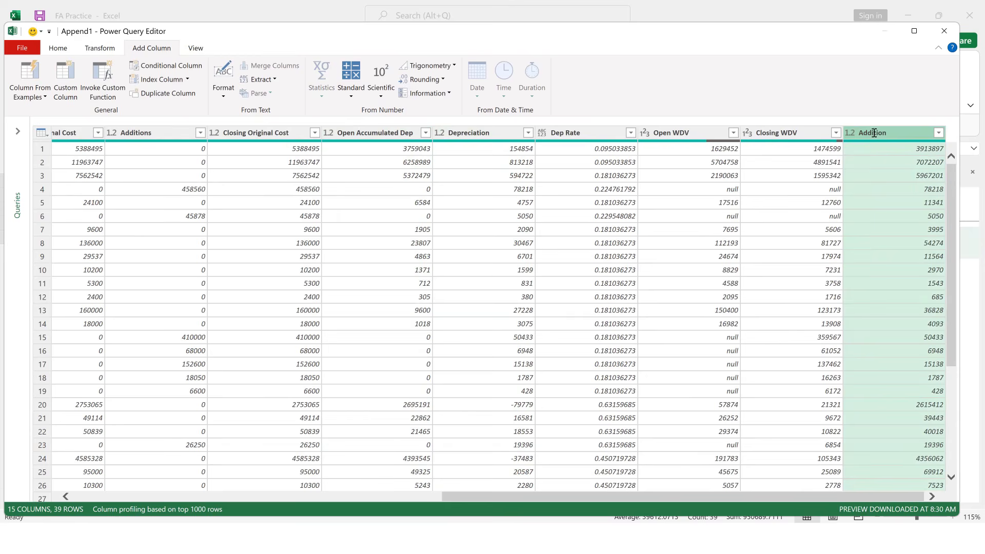
pyautogui.doubleClick(872, 133)
pyautogui.write('Closing A')
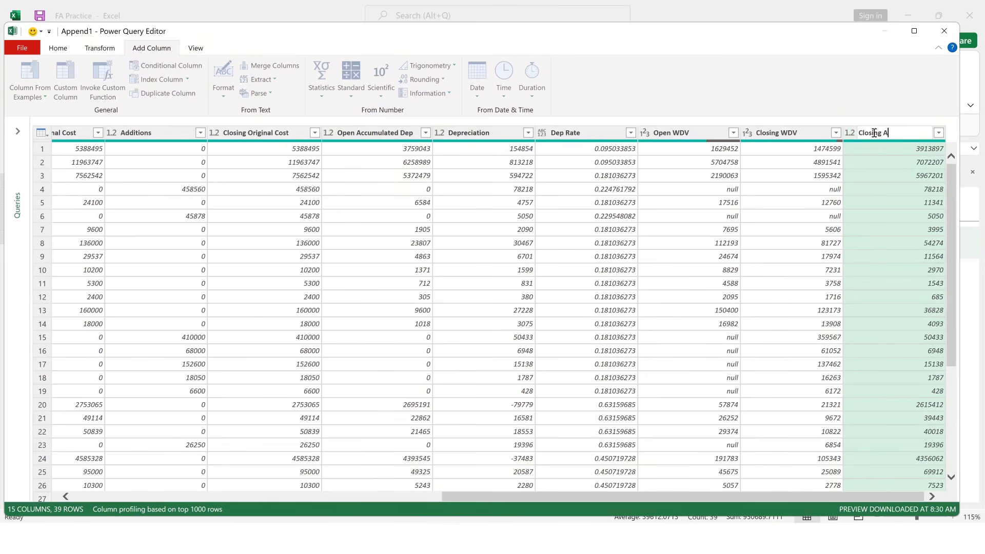
pyautogui.write('ccumulated Dep')
pyautogui.press('Return')
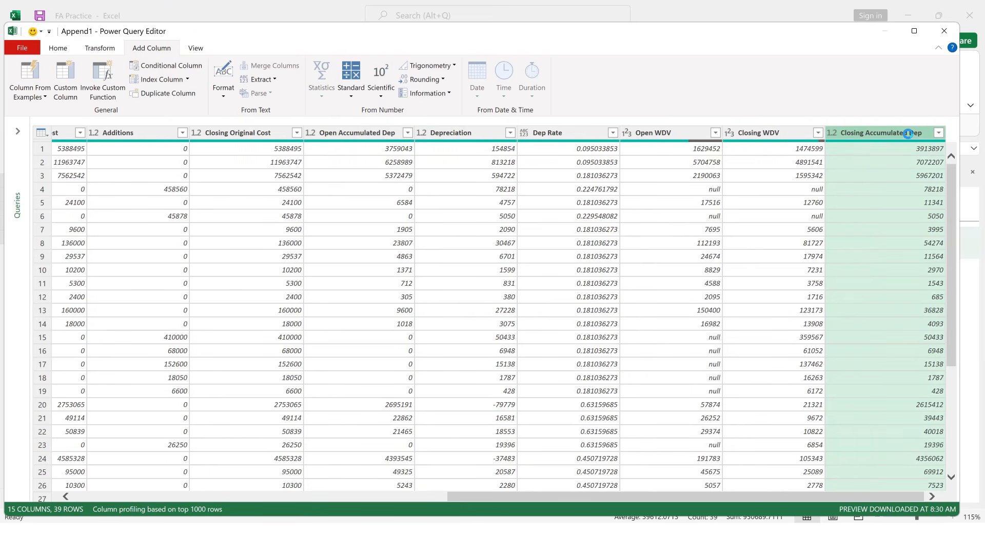
pyautogui.moveTo(906, 133); pyautogui.dragTo(585, 128)
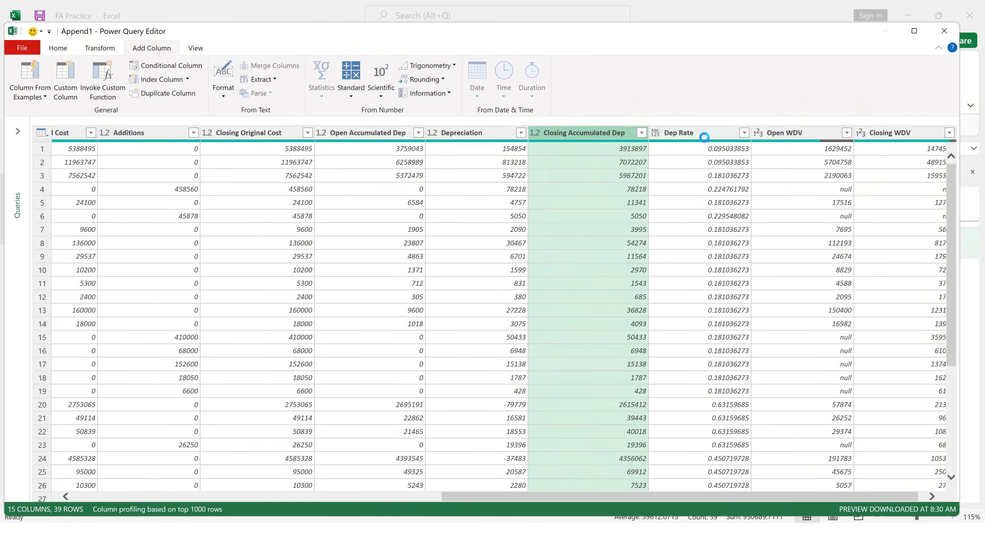
# Remove the Closing WDV column from the appended table.
pyautogui.click(889, 133)
pyautogui.rightClick(888, 132)
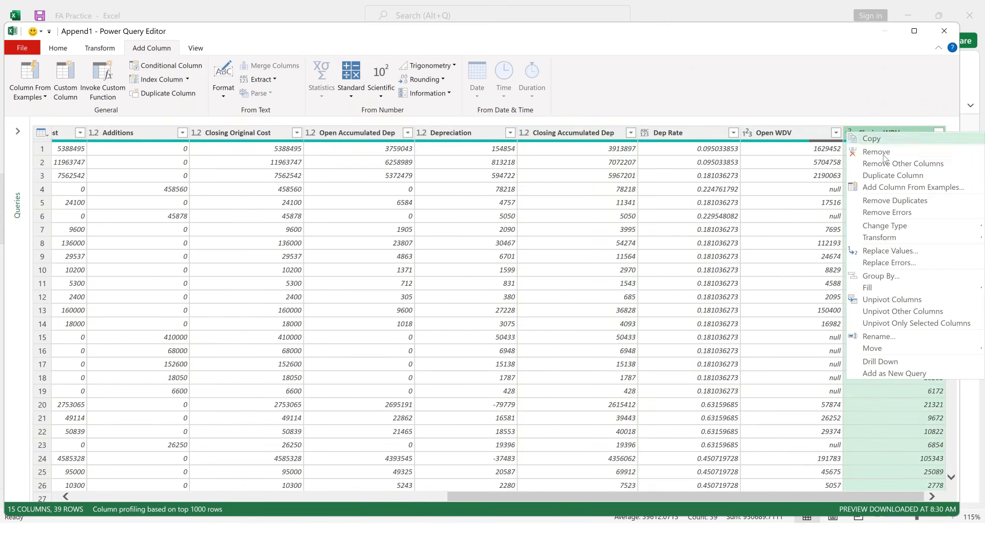
pyautogui.click(876, 152)
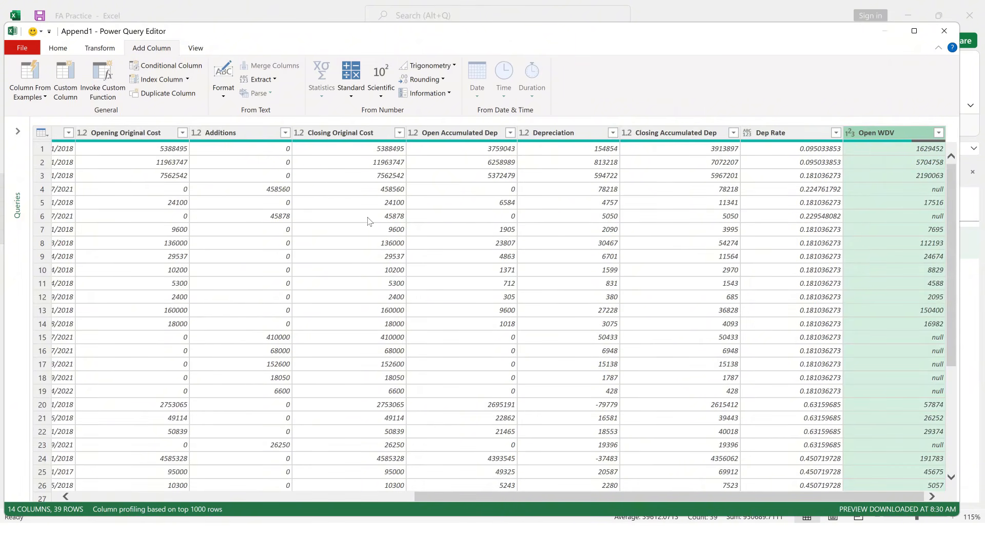
# Add a Closing WDV column that subtracts Closing Accumulated Dep from Closing Original Cost.
pyautogui.click(354, 132)
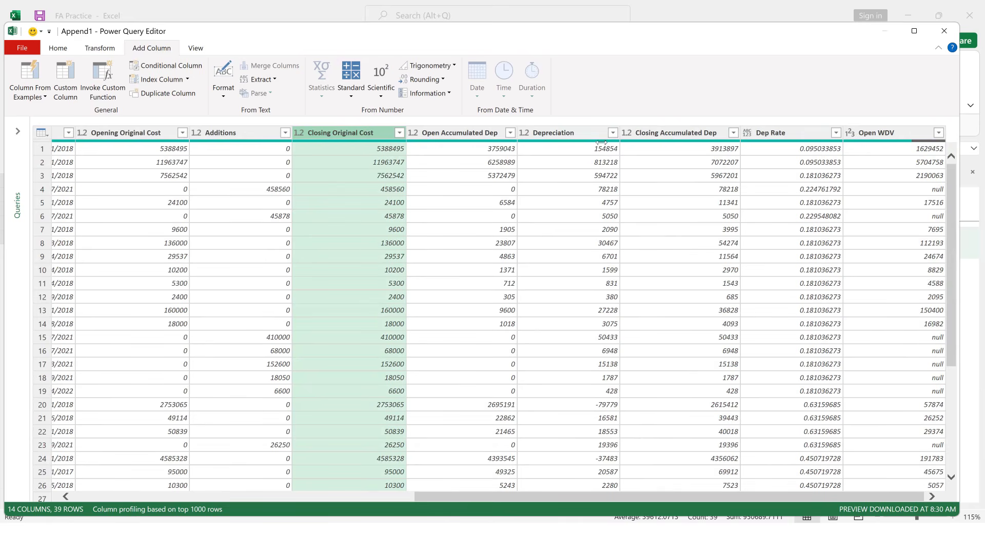
pyautogui.keyDown('ctrl'); pyautogui.click(681, 132); pyautogui.keyUp('ctrl')
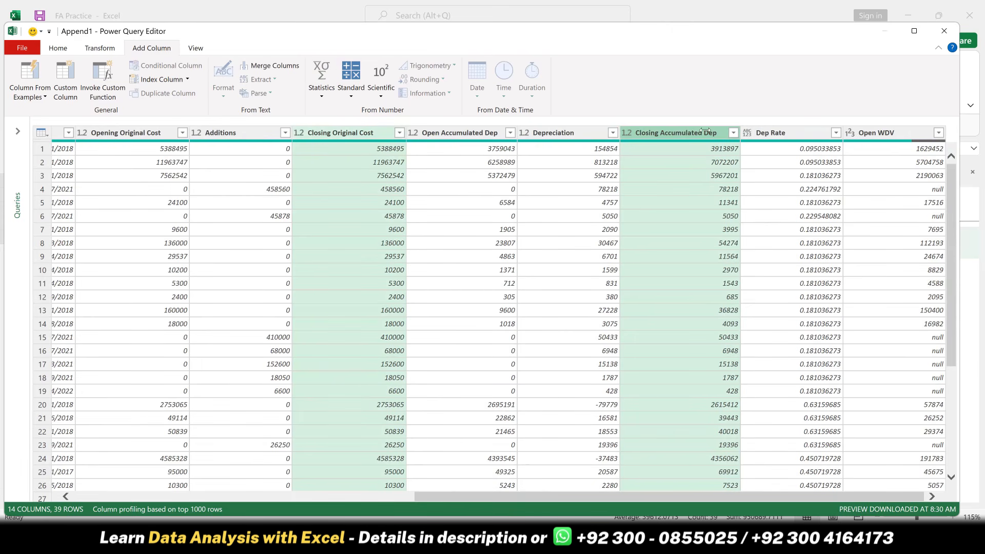
pyautogui.click(354, 88)
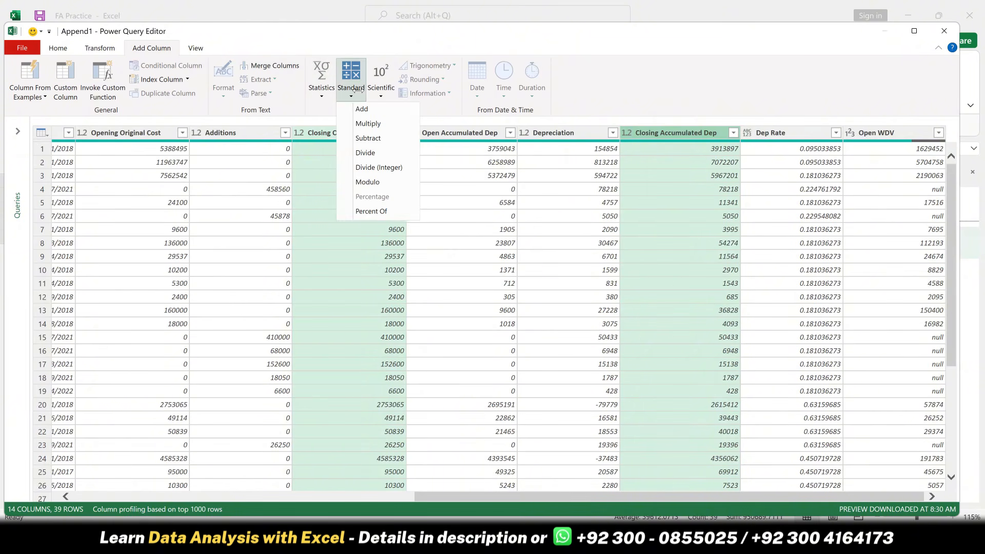
pyautogui.click(379, 137)
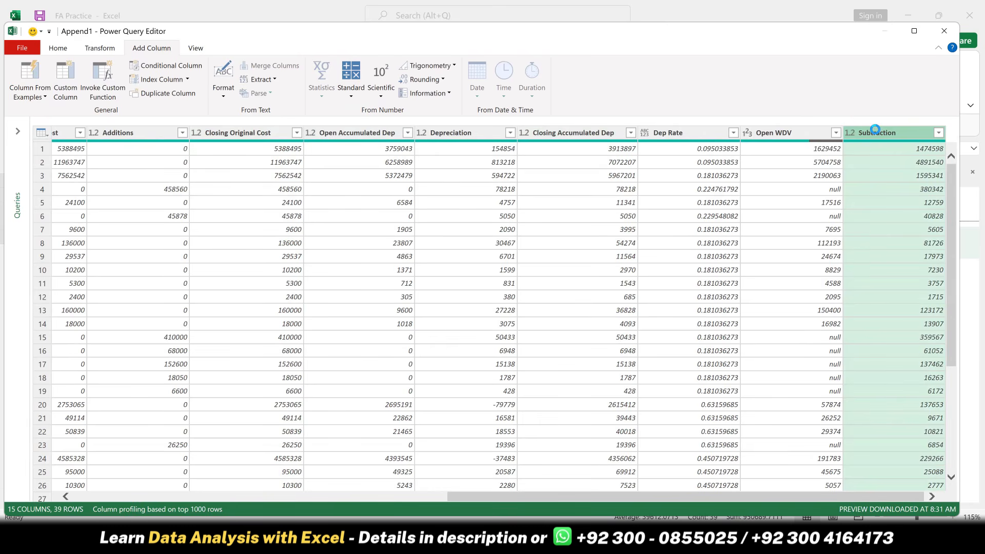
pyautogui.doubleClick(875, 131)
pyautogui.write('Clos')
pyautogui.write('ing ')
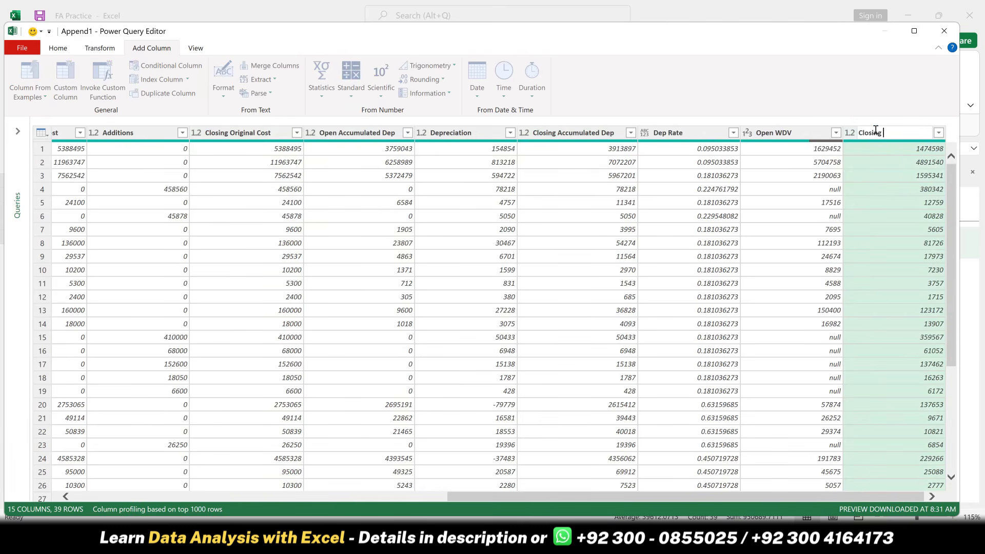
pyautogui.write('WDV')
pyautogui.press('Return')
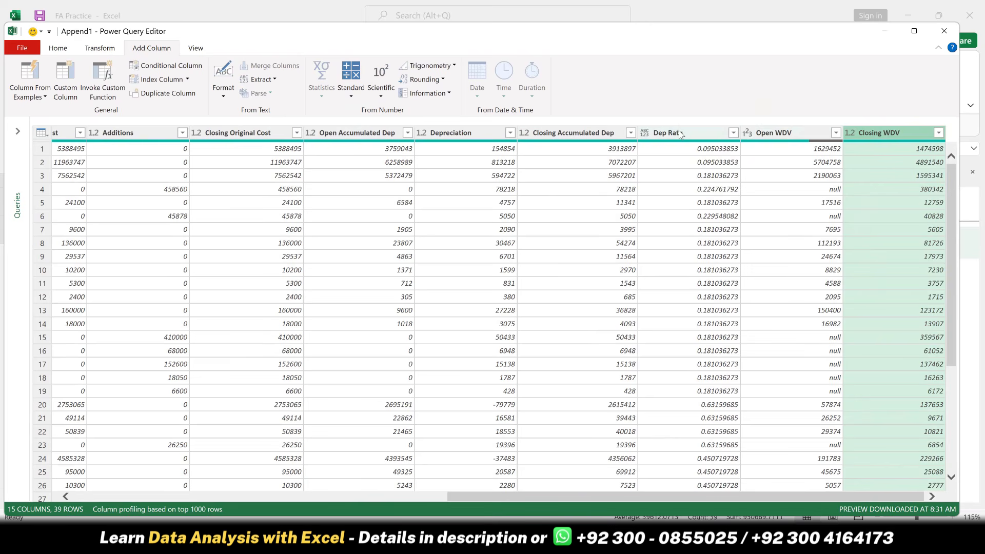
# Place the Closing WDV column directly after Closing Accumulated Dep, with Dep Rate following Open WDV as the last column.
pyautogui.moveTo(685, 131); pyautogui.dragTo(918, 131)
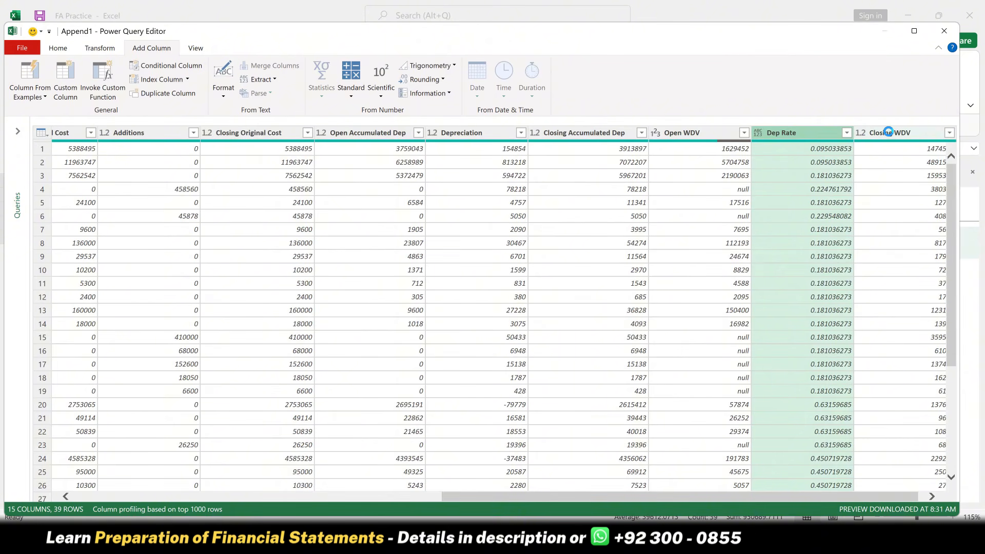
pyautogui.click(888, 131)
pyautogui.moveTo(683, 130)
pyautogui.mouseDown()
pyautogui.moveTo(652, 131)
pyautogui.moveTo(674, 131)
pyautogui.mouseUp()
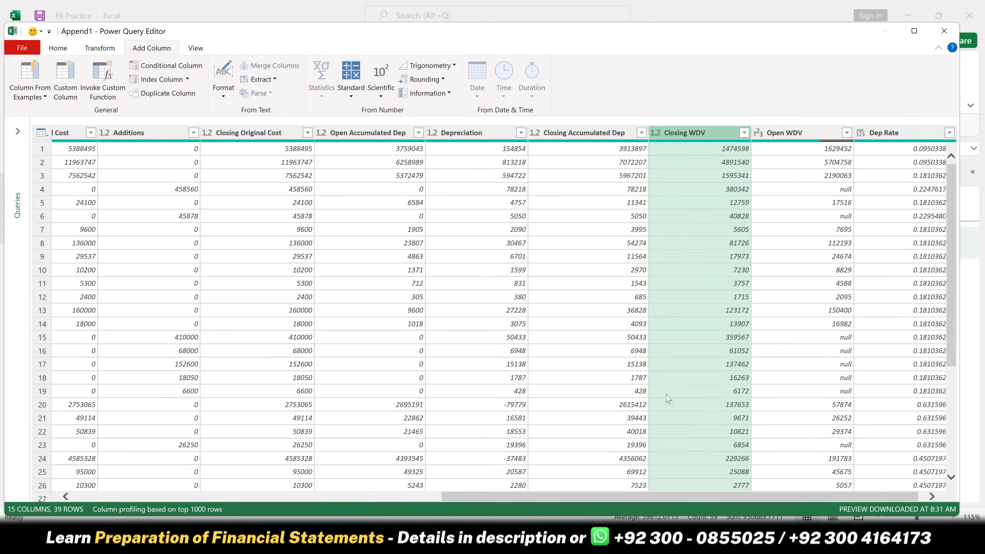
# Close the query editor and load the appended query as a table on a new worksheet.
pyautogui.moveTo(533, 494); pyautogui.dragTo(478, 504)
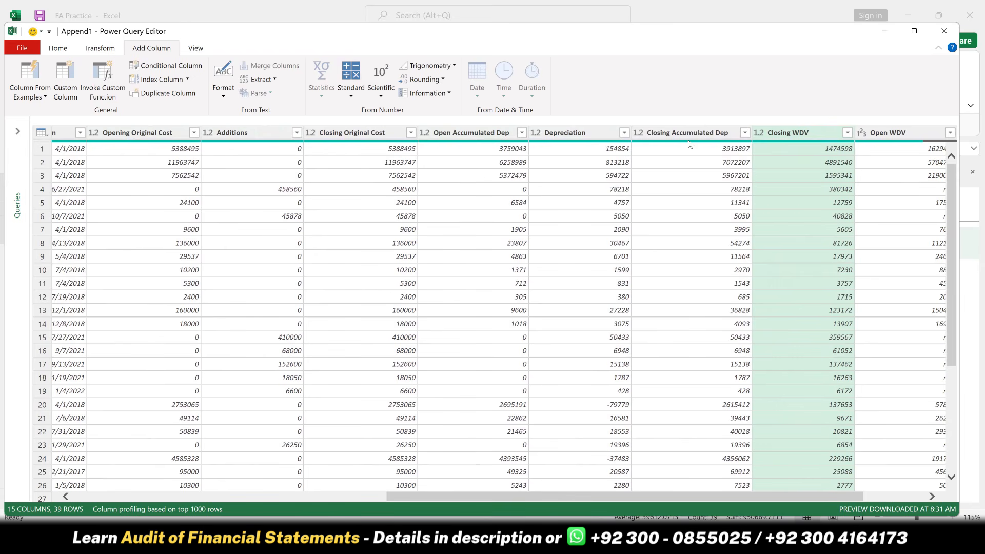
pyautogui.moveTo(690, 144)
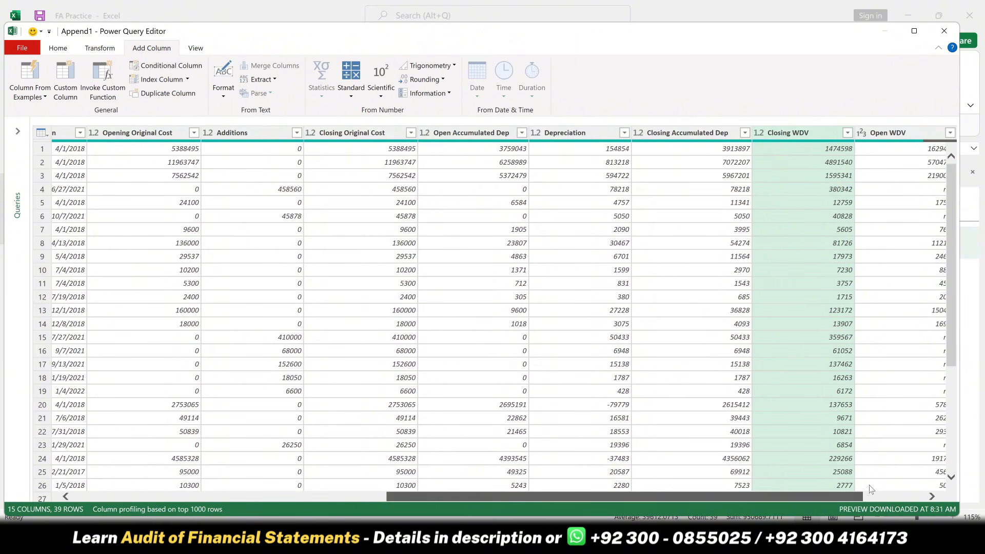
pyautogui.hscroll(3, 891, 487)
pyautogui.hscroll(-15, 906, 487)
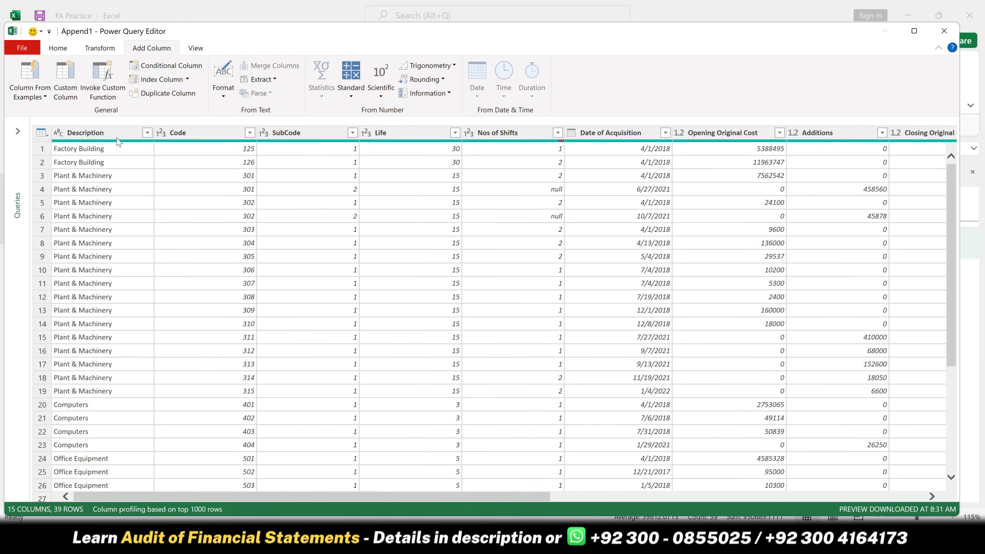
pyautogui.click(17, 51)
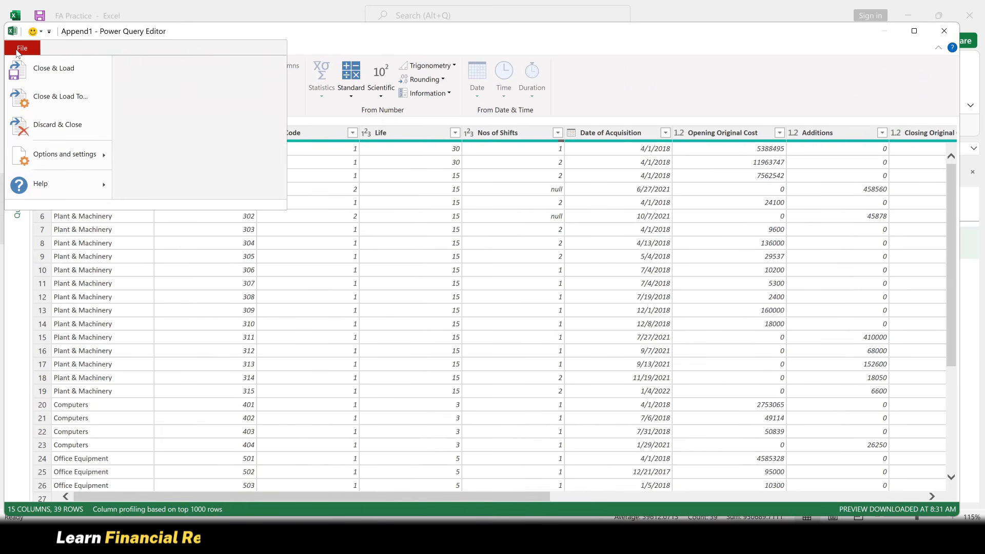
pyautogui.click(48, 97)
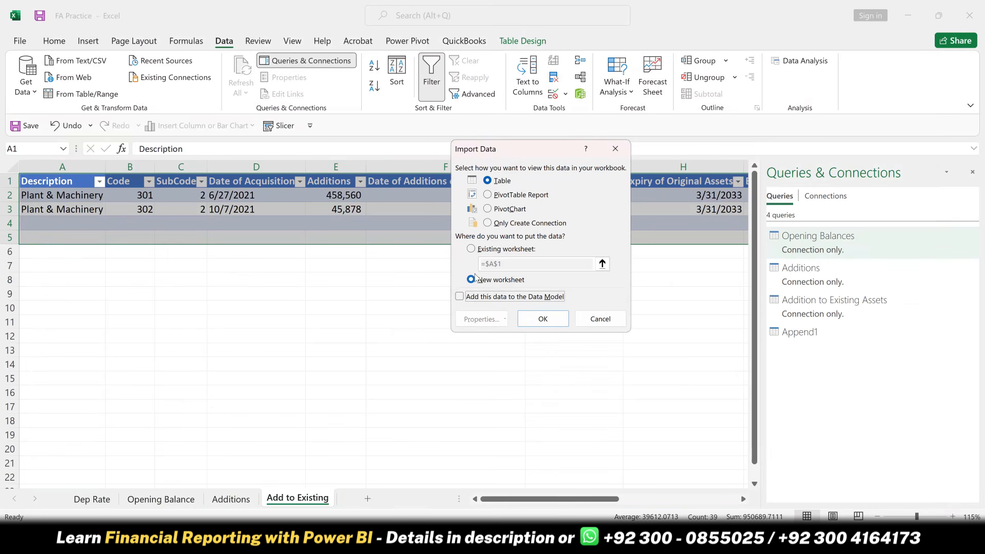
pyautogui.click(544, 320)
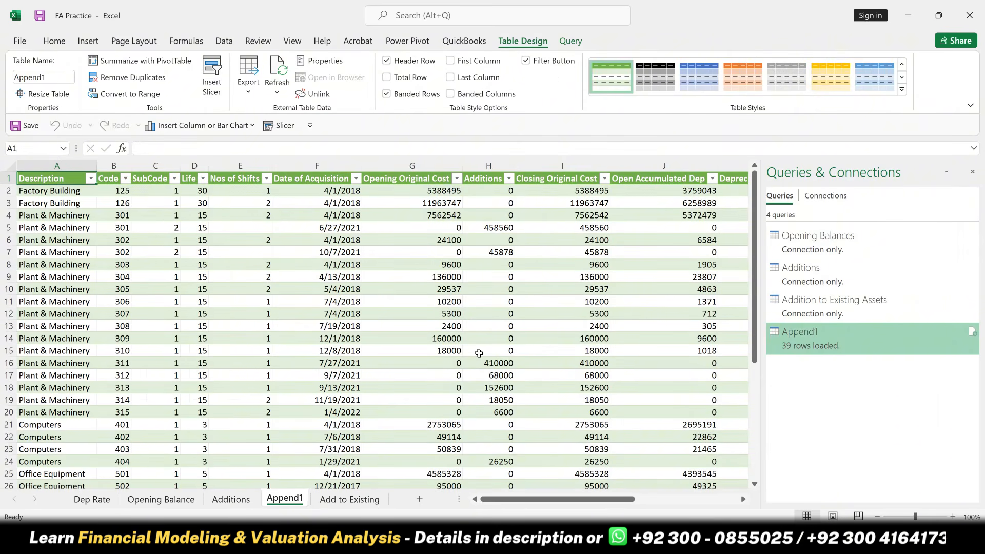
# Rename the worksheet holding the loaded appended table as FAR Register.
pyautogui.doubleClick(285, 499)
pyautogui.write('FAR')
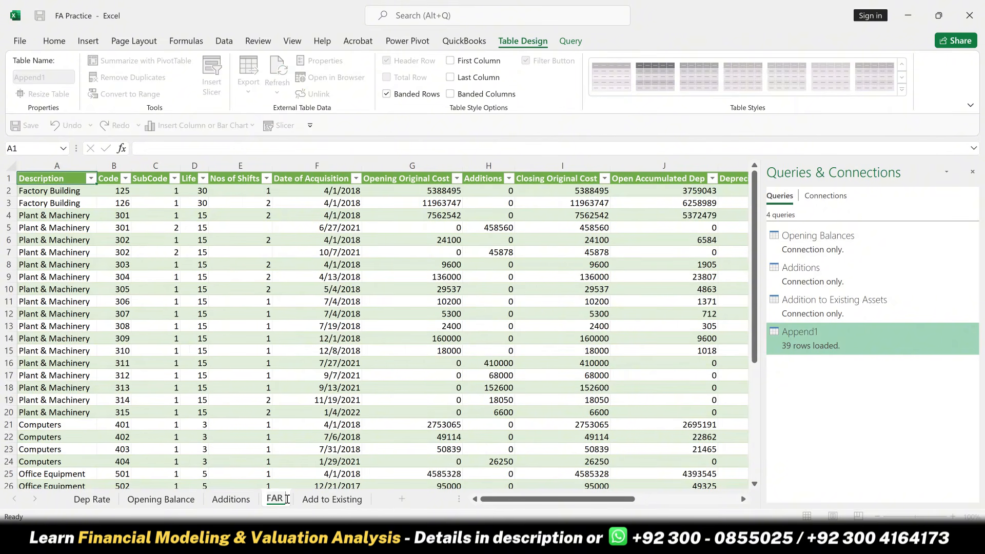
pyautogui.write(' Re')
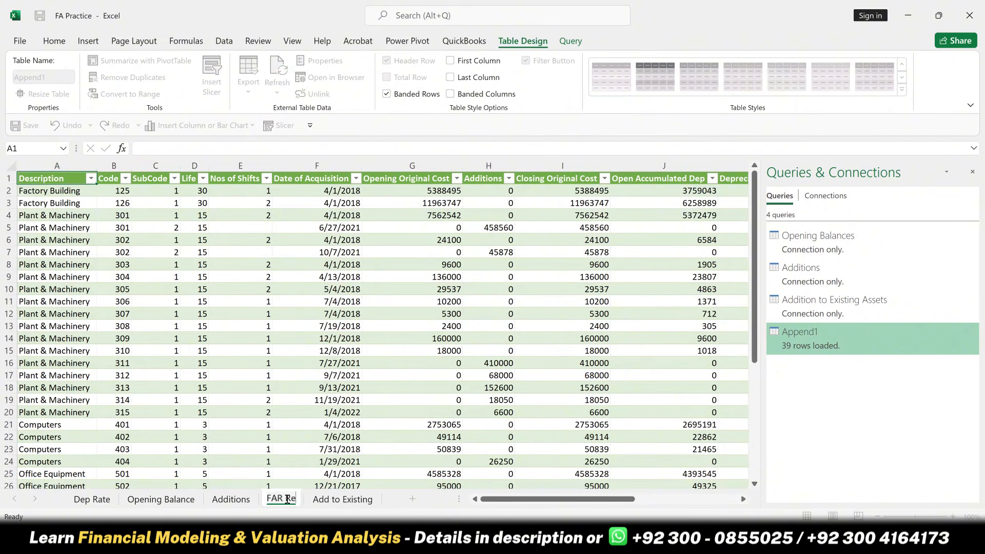
pyautogui.write('goste')
pyautogui.press('BackSpace')
pyautogui.press('BackSpace')
pyautogui.press('BackSpace')
pyautogui.press('BackSpace')
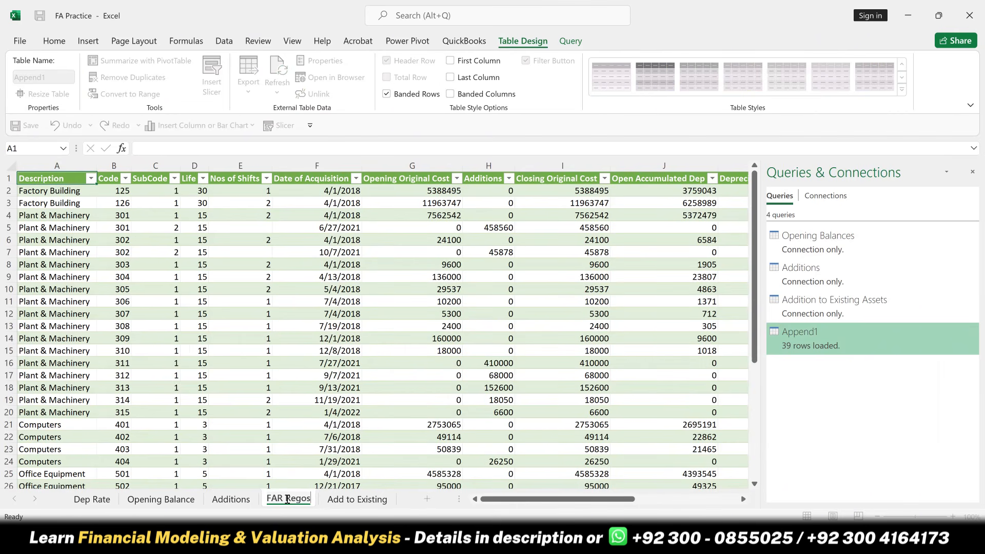
pyautogui.write('ister')
pyautogui.press('Return')
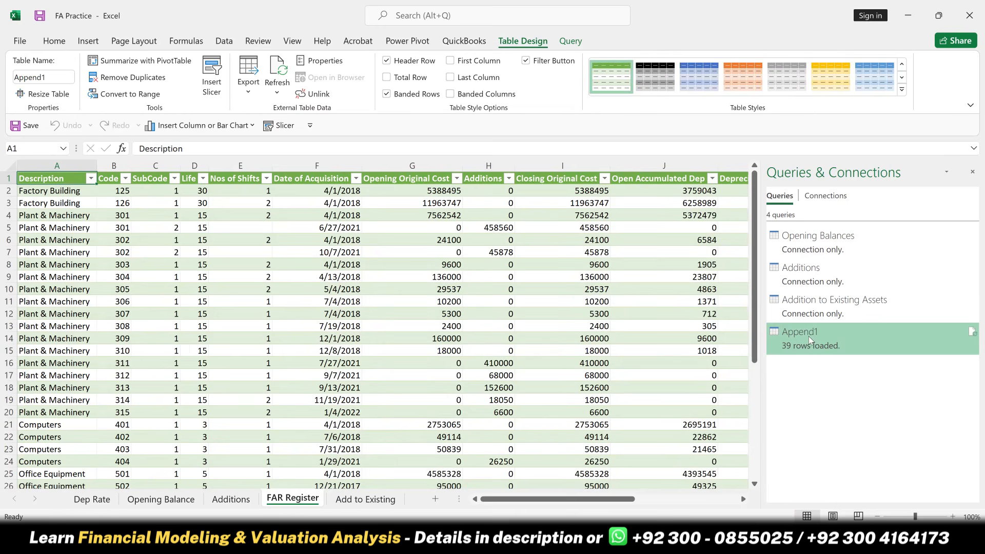
# Rename the Append1 query as FAR.
pyautogui.moveTo(808, 335)
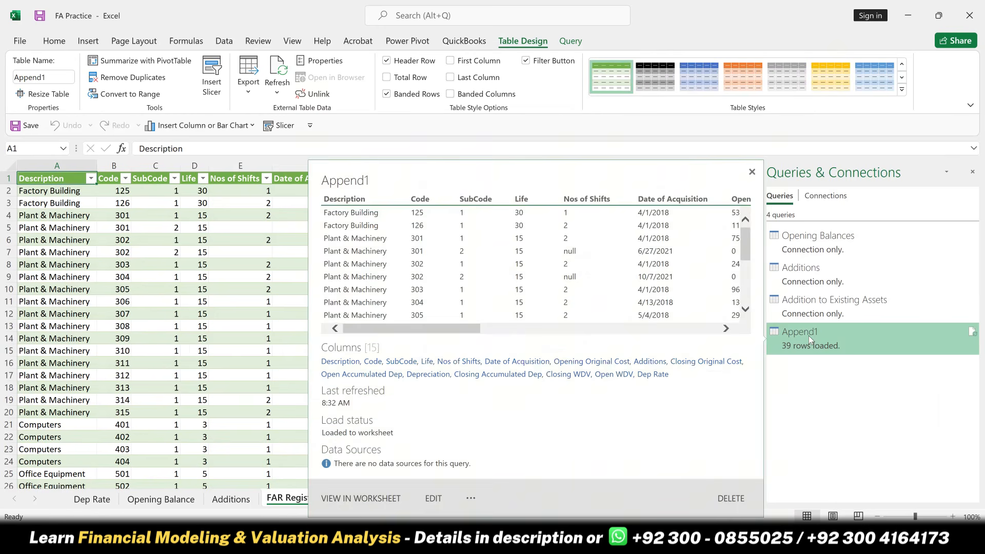
pyautogui.rightClick(808, 336)
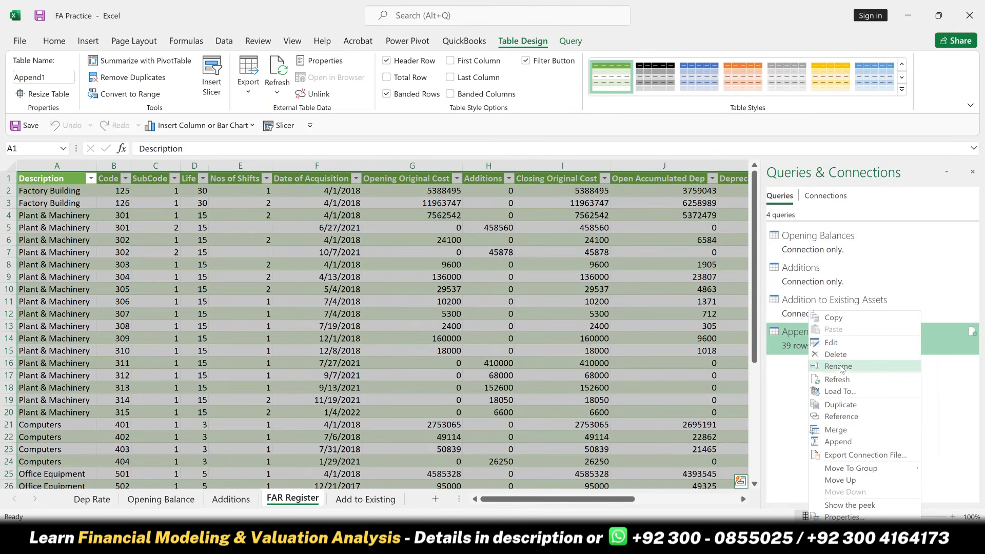
pyautogui.click(838, 366)
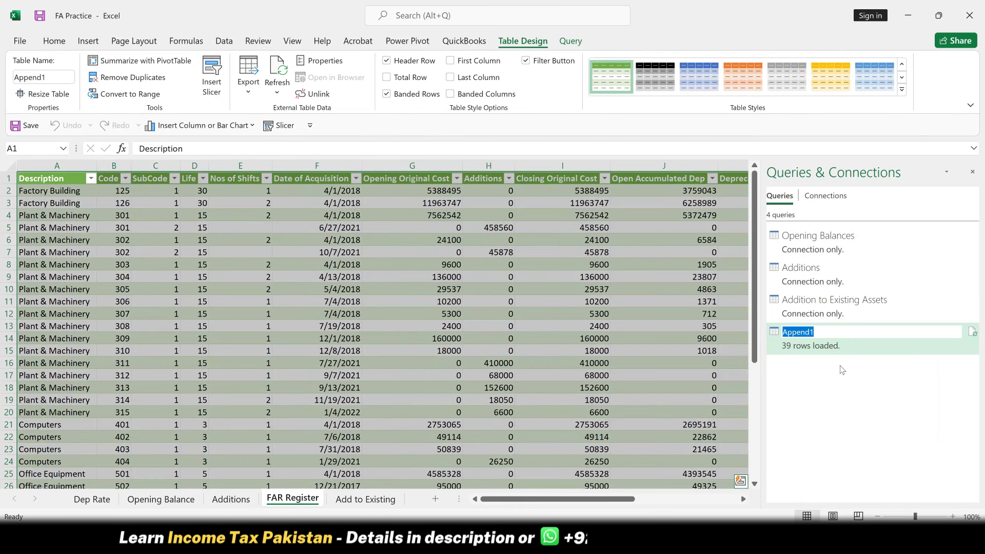
pyautogui.write('FAR')
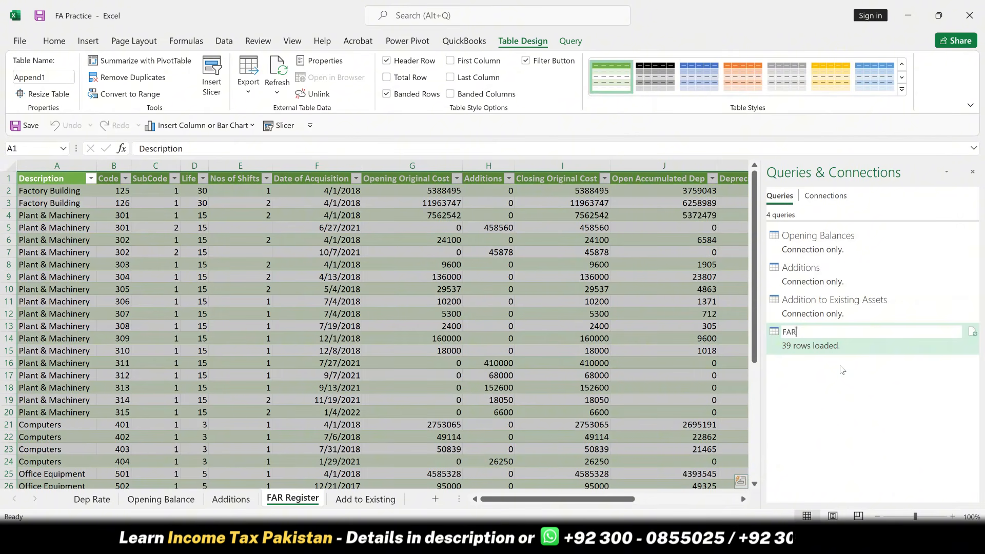
pyautogui.press('Return')
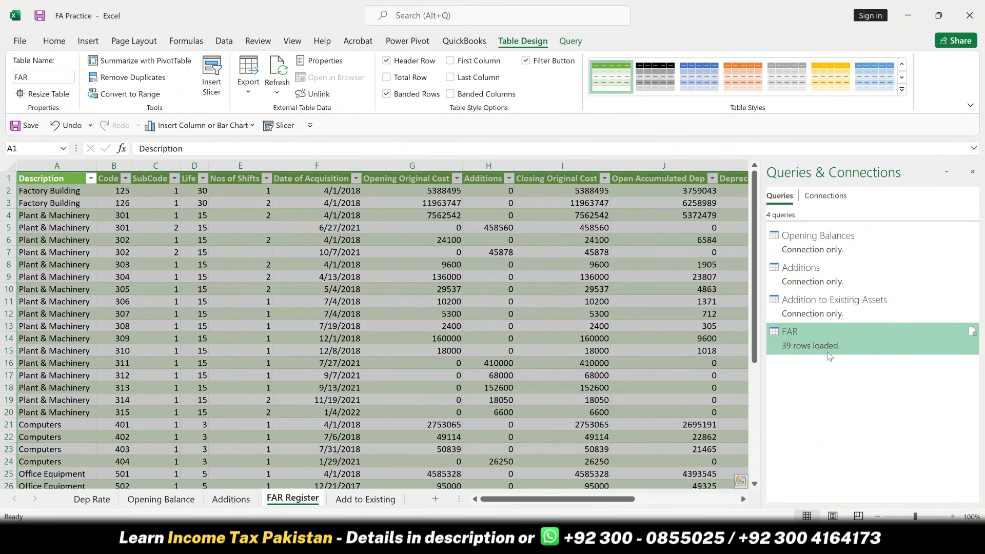
# Create a new query that references FAR and name it PPE Schedule.
pyautogui.moveTo(824, 344)
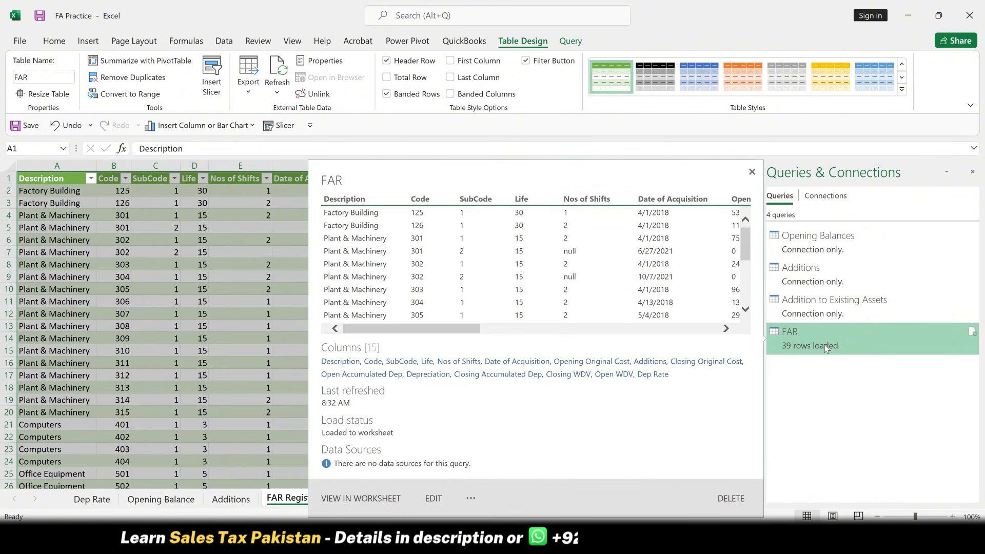
pyautogui.rightClick(823, 344)
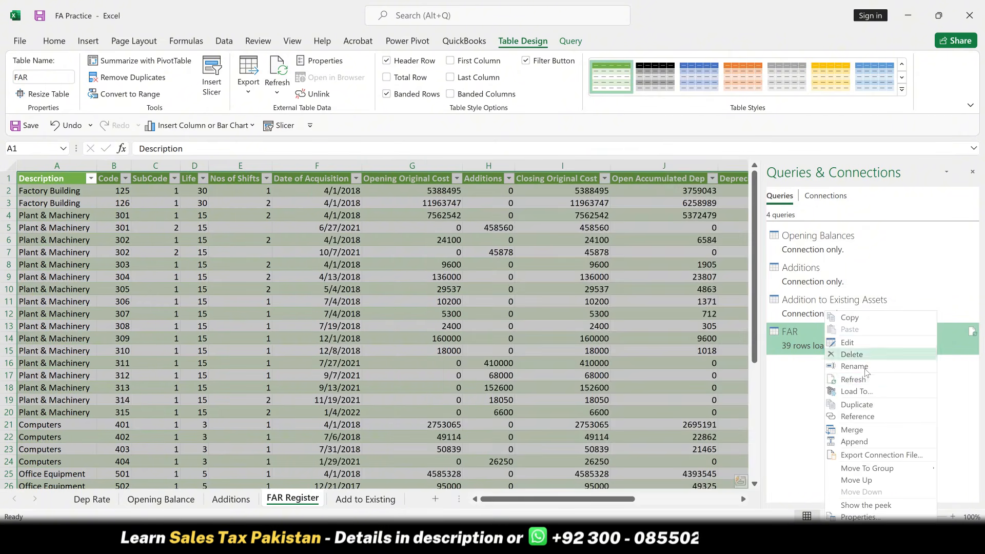
pyautogui.click(856, 418)
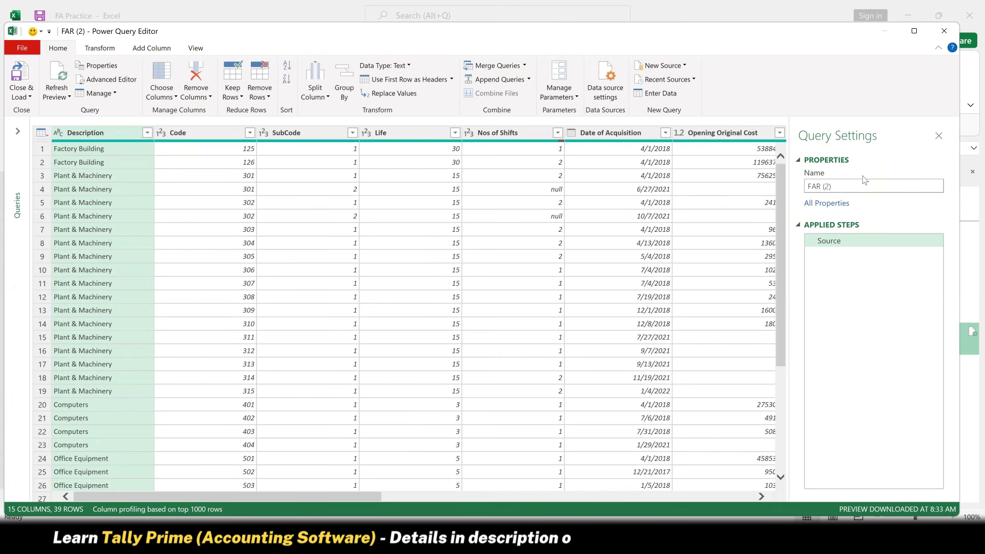
pyautogui.click(842, 188)
pyautogui.hotkey('ctrl', 'a')
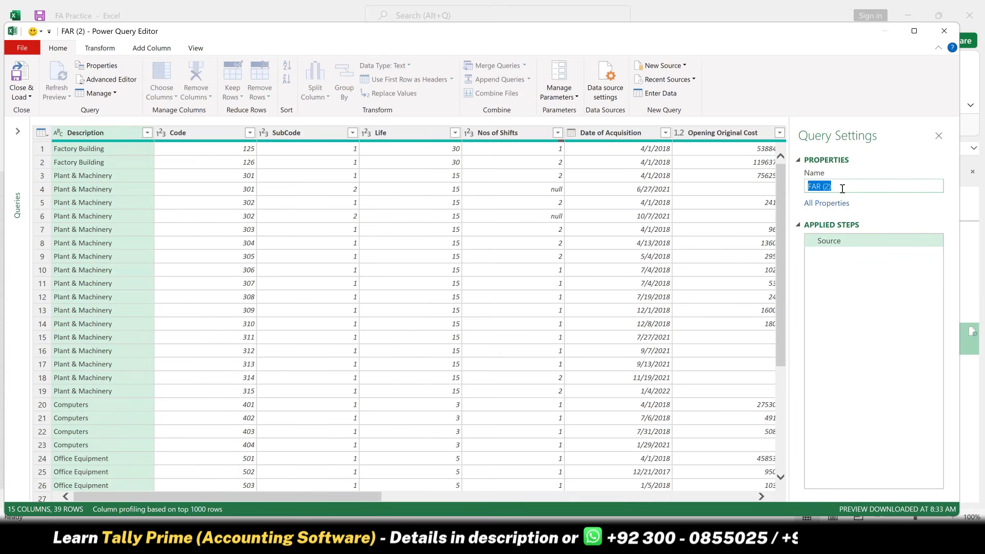
pyautogui.write('PPE S')
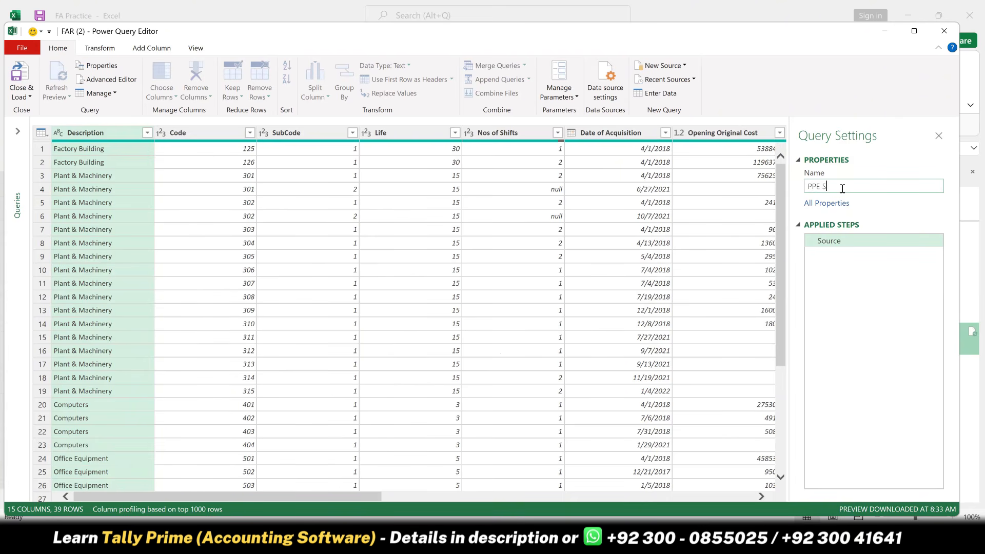
pyautogui.write('chedule')
pyautogui.click(857, 226)
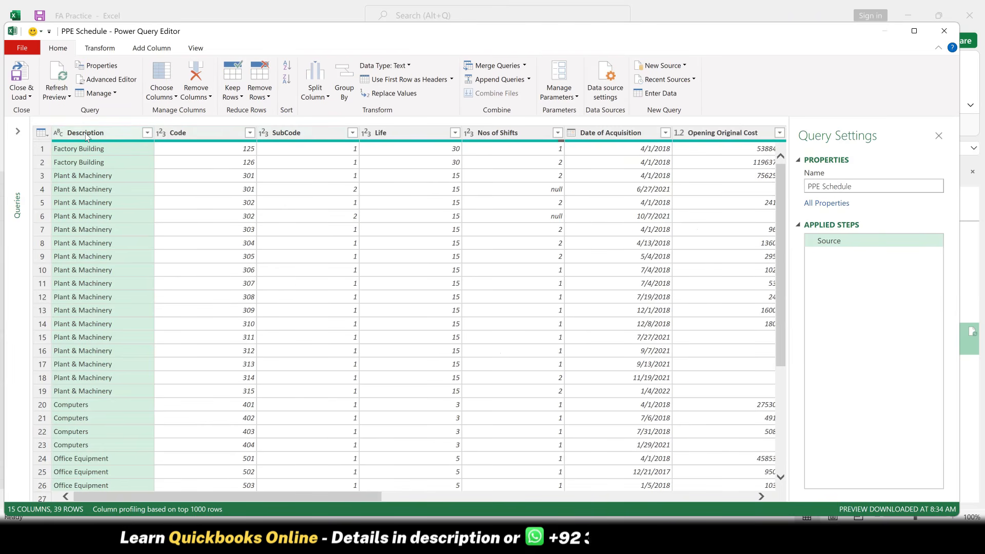
# Start an advanced Group By on the Description column of the PPE Schedule query.
pyautogui.click(103, 48)
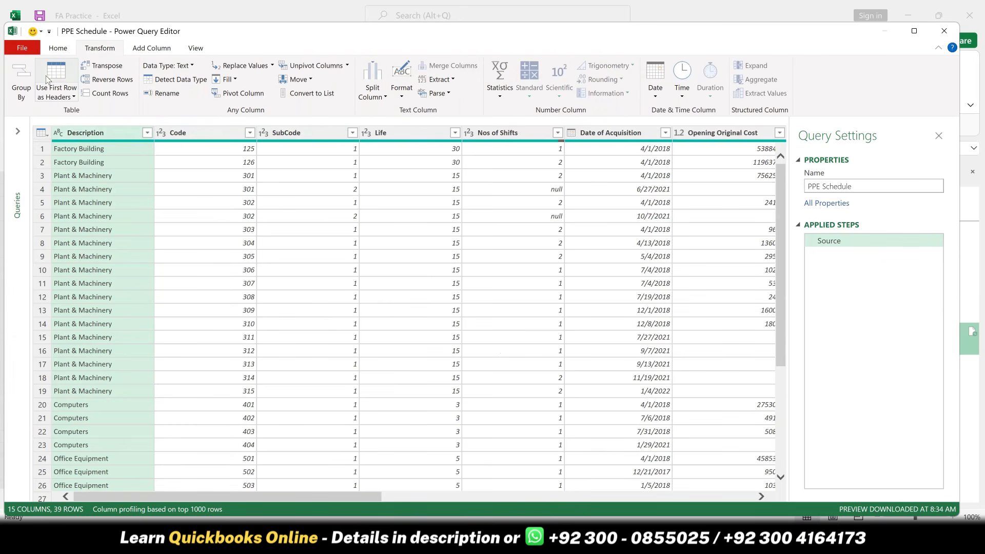
pyautogui.click(30, 76)
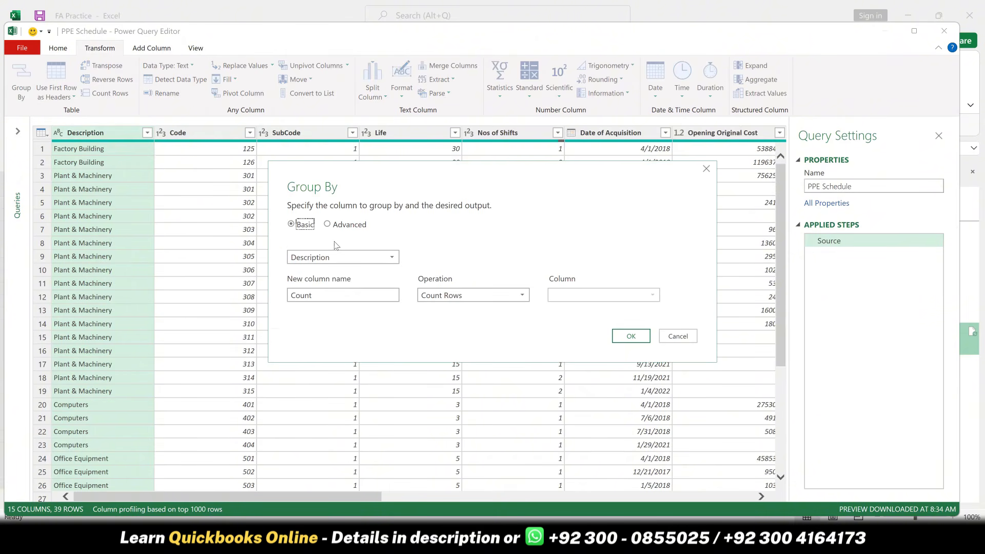
pyautogui.click(326, 226)
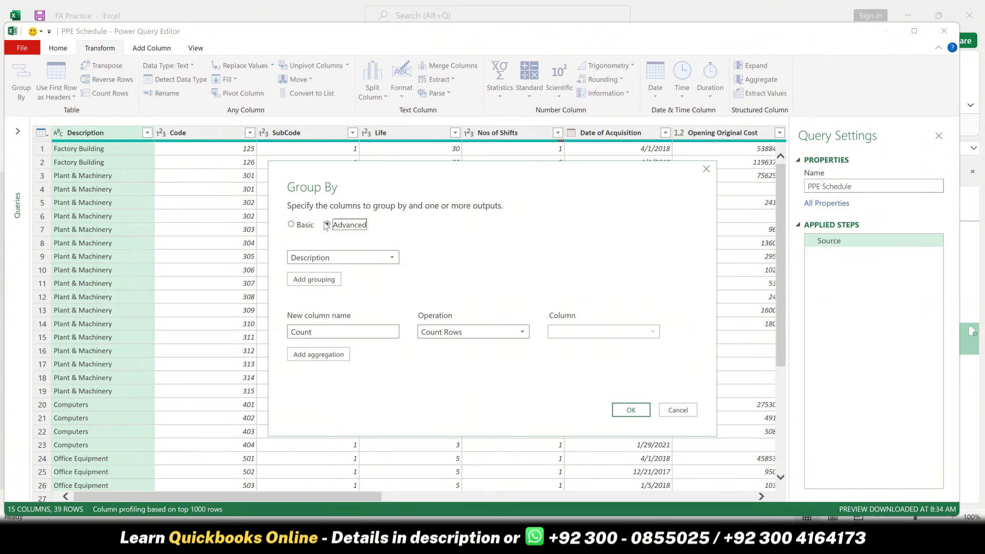
# Define the first aggregation as Open Bal Original Cost, copying that name, and make it the sum of Opening Original Cost.
pyautogui.click(333, 336)
pyautogui.press('BackSpace')
pyautogui.press('BackSpace')
pyautogui.press('BackSpace')
pyautogui.press('BackSpace')
pyautogui.press('BackSpace')
pyautogui.write('Open Ba')
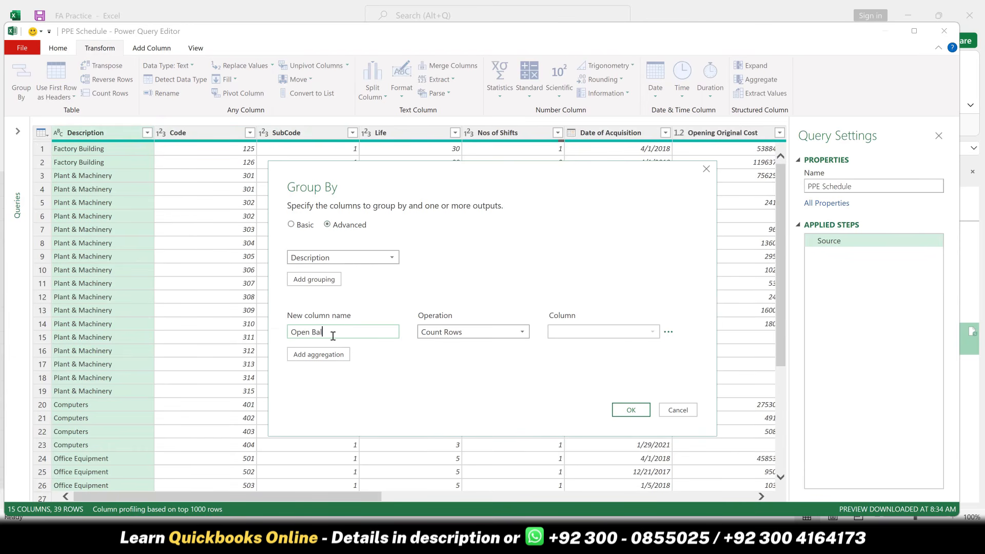
pyautogui.write('l Or')
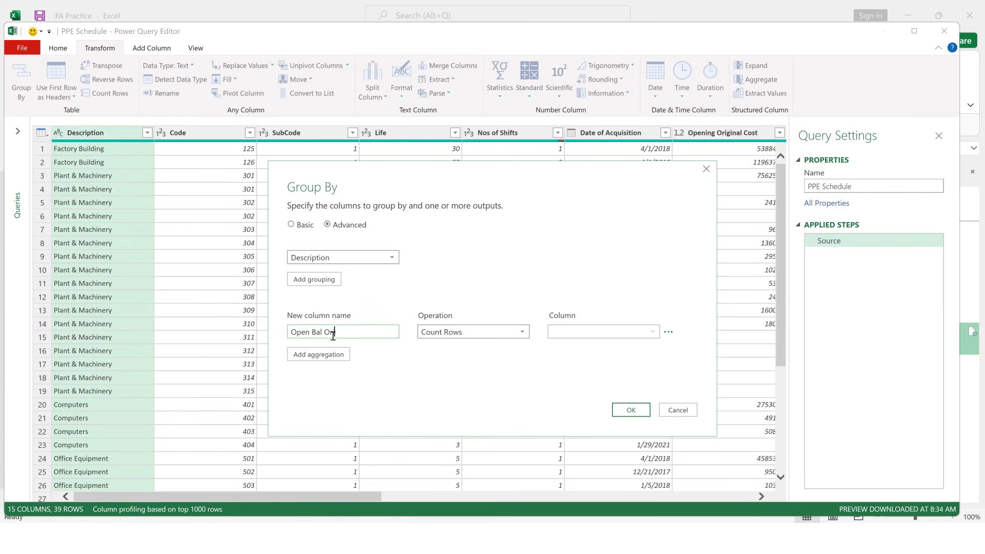
pyautogui.write('iginal Cost')
pyautogui.hotkey('ctrl', 'a')
pyautogui.hotkey('ctrl', 'c')
pyautogui.click(507, 332)
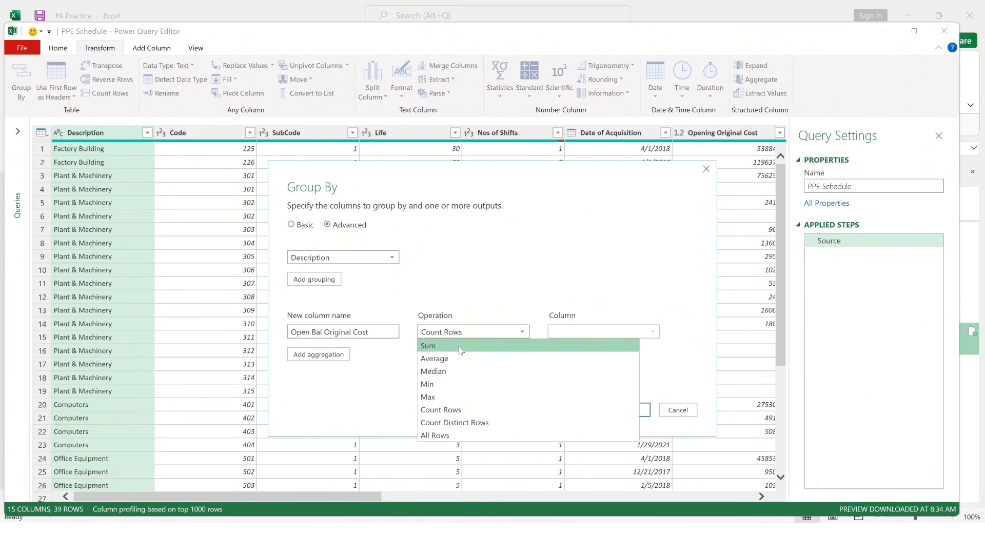
pyautogui.click(431, 349)
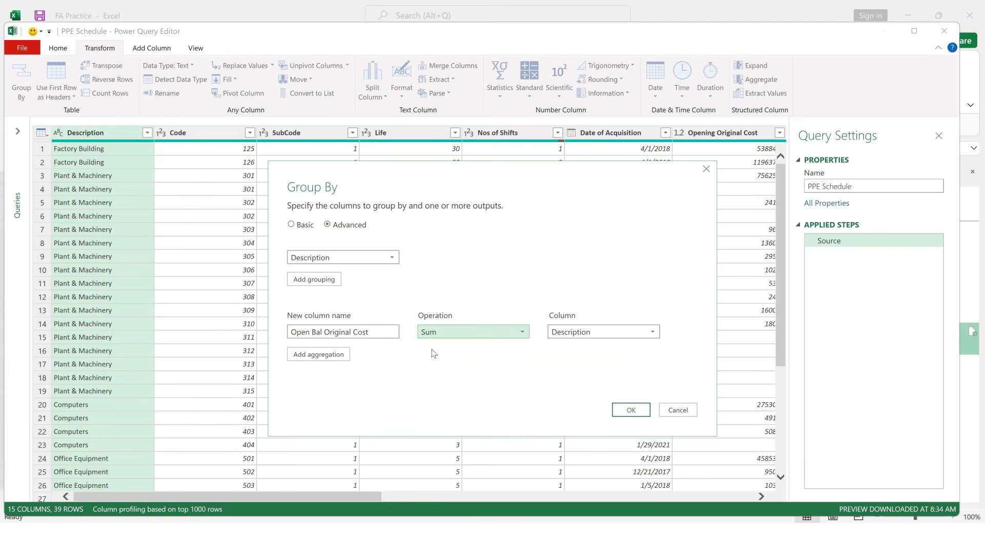
pyautogui.click(607, 337)
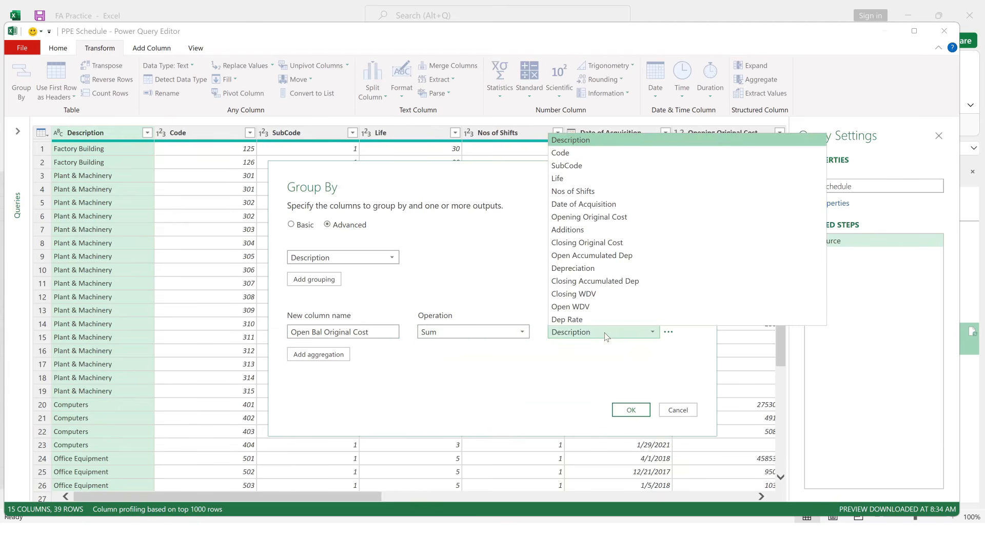
pyautogui.click(569, 217)
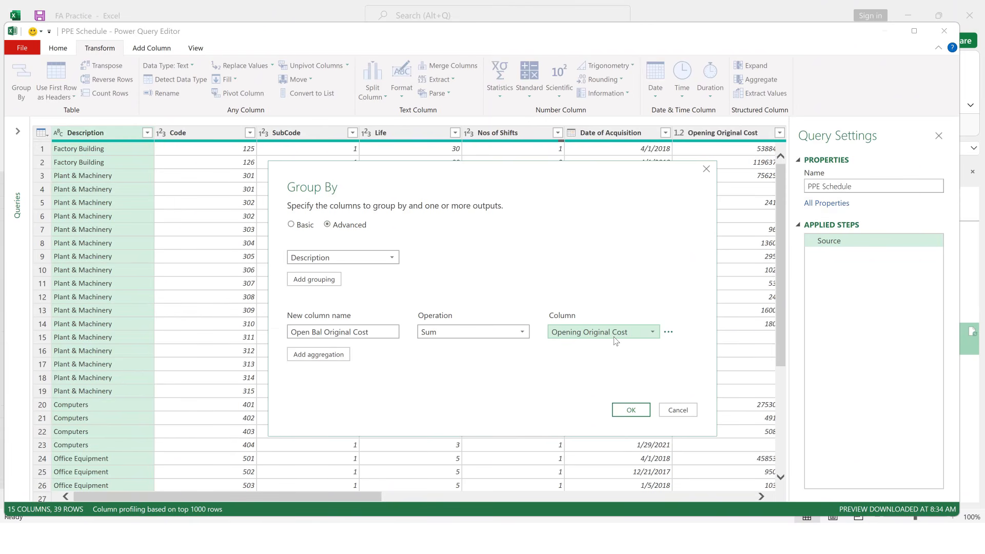
# Add a second aggregation named Additions/Deletions that sums the Additions column.
pyautogui.click(339, 358)
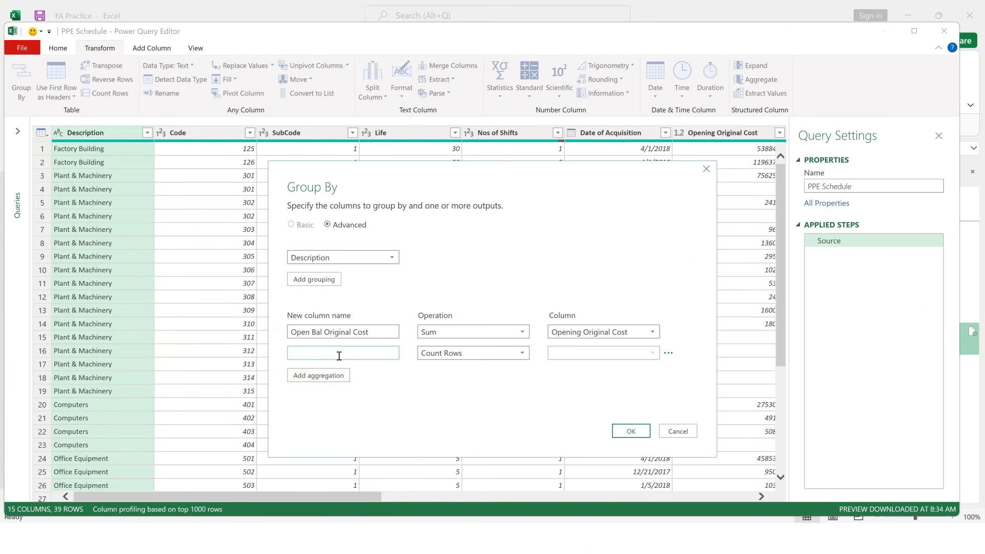
pyautogui.write('Additions/Delet')
pyautogui.press('BackSpace')
pyautogui.press('BackSpace')
pyautogui.write('tions')
pyautogui.click(453, 357)
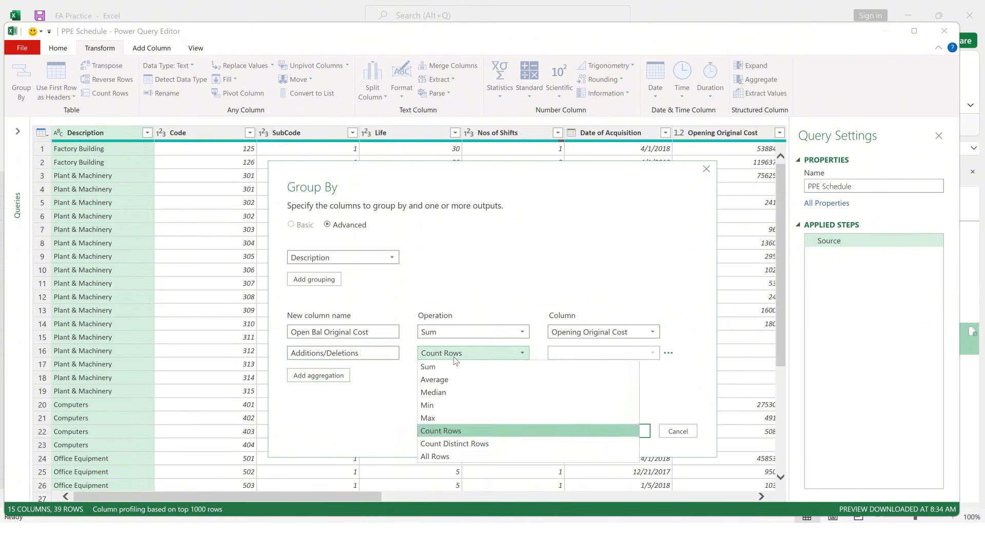
pyautogui.click(438, 365)
pyautogui.click(572, 358)
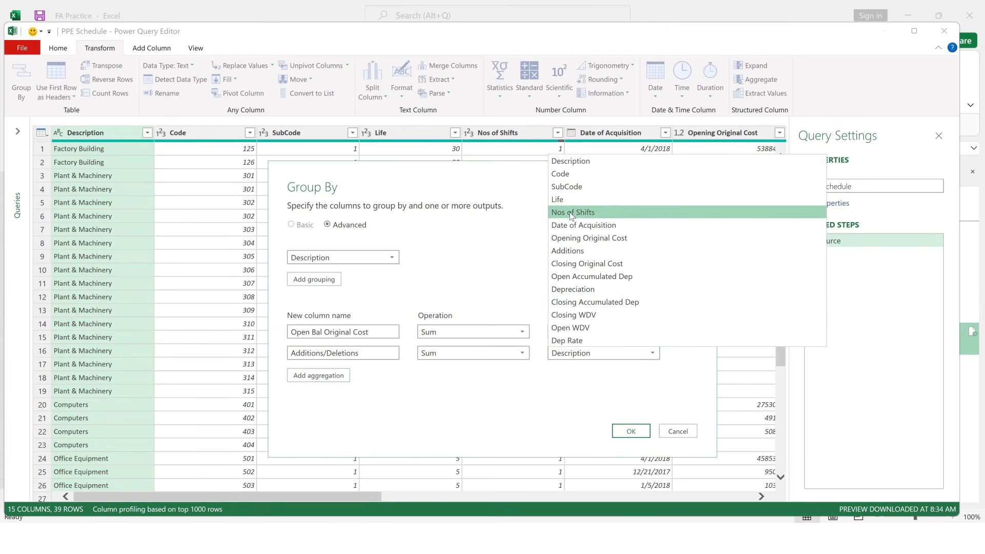
pyautogui.click(572, 250)
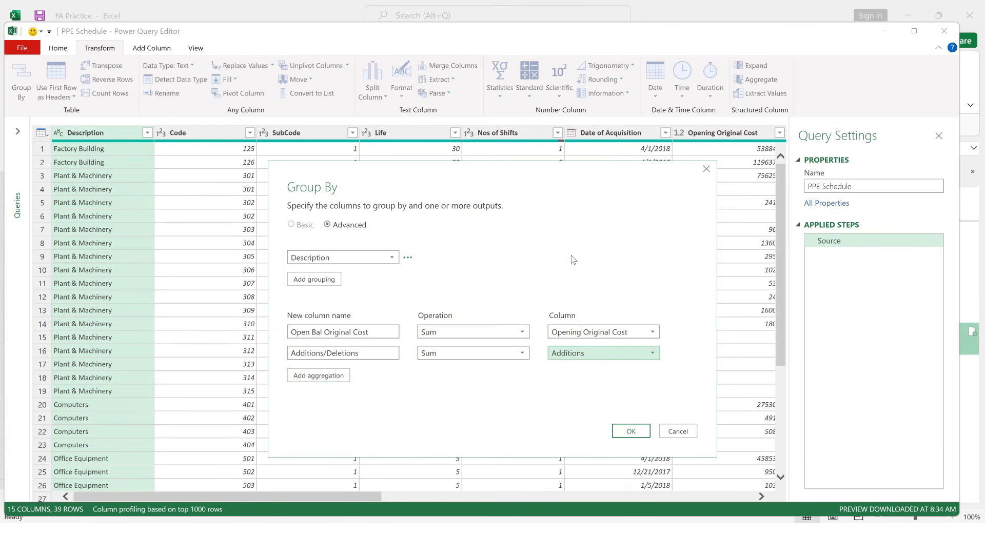
# Add a third aggregation named Closing Bal Original Cost, reusing the copied name, that sums the Closing Original Cost column.
pyautogui.click(335, 376)
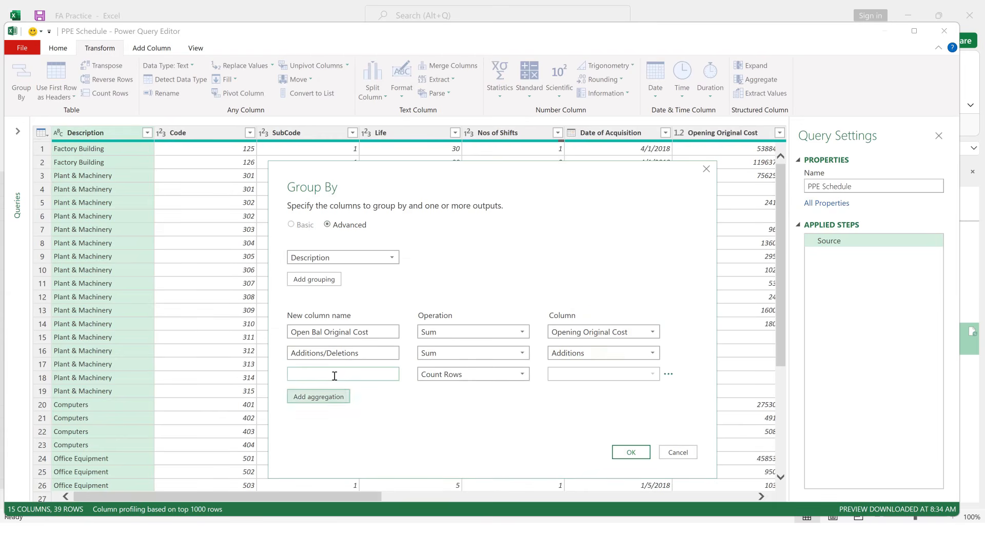
pyautogui.click(335, 376)
pyautogui.hotkey('ctrl', 'v')
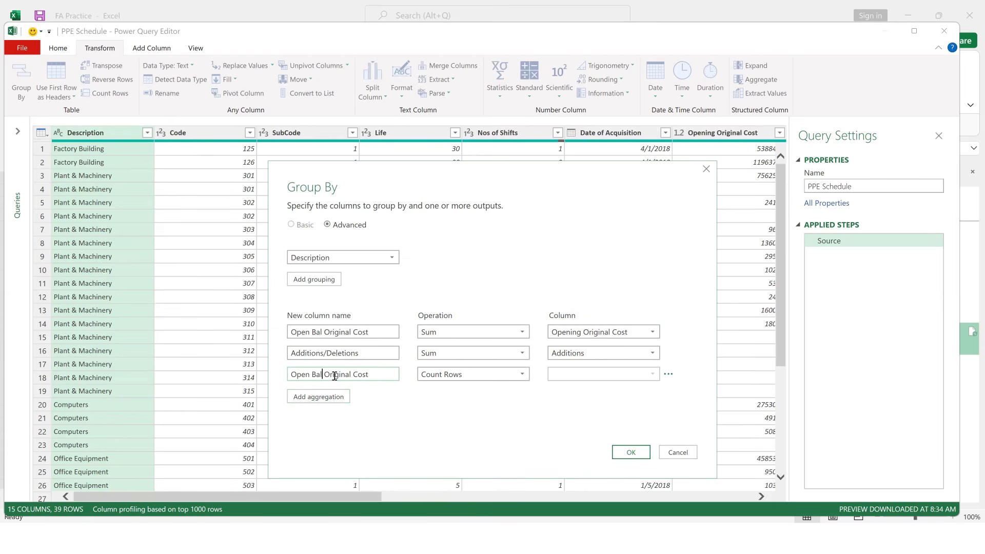
pyautogui.press('BackSpace')
pyautogui.press('BackSpace')
pyautogui.press('BackSpace')
pyautogui.press('BackSpace')
pyautogui.write('Closing')
pyautogui.click(433, 380)
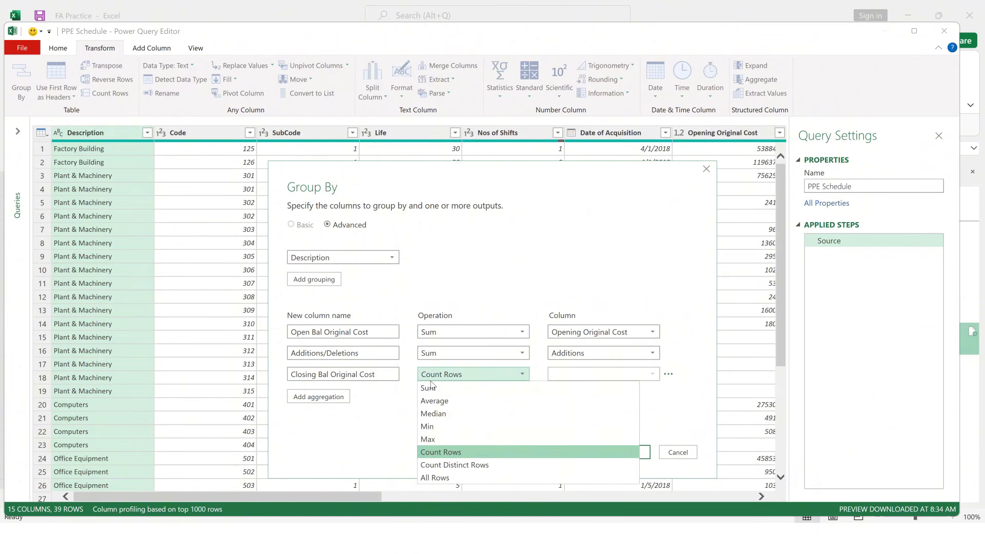
pyautogui.click(429, 388)
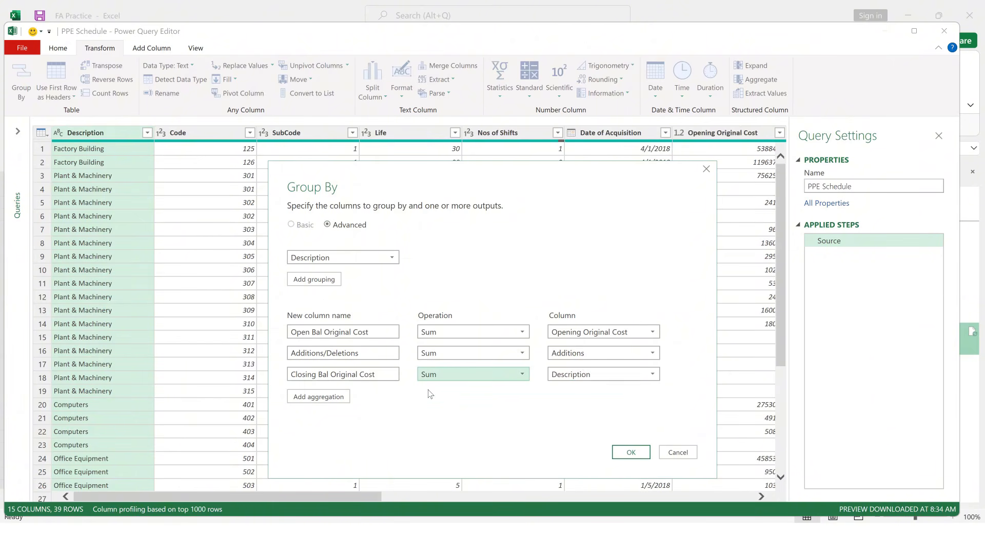
pyautogui.click(598, 375)
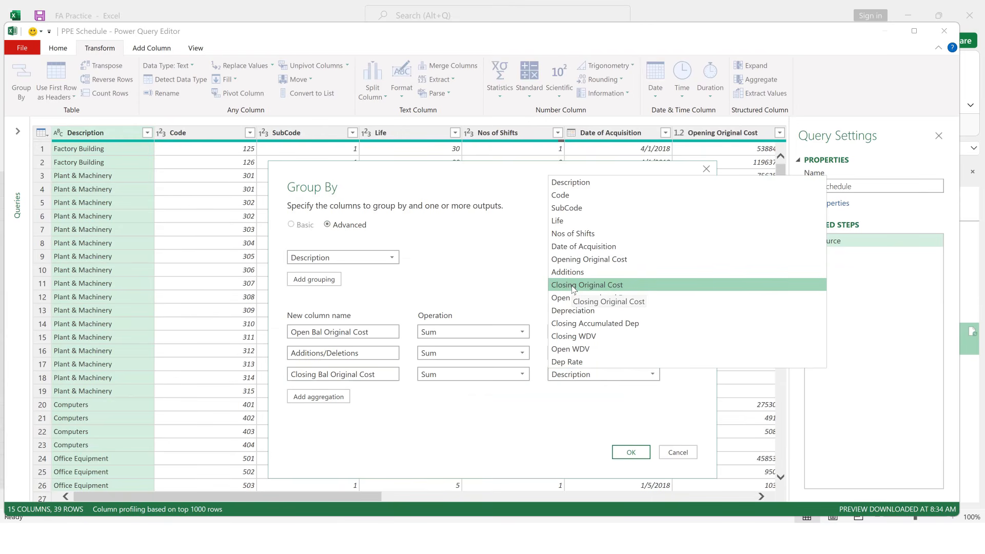
pyautogui.click(573, 285)
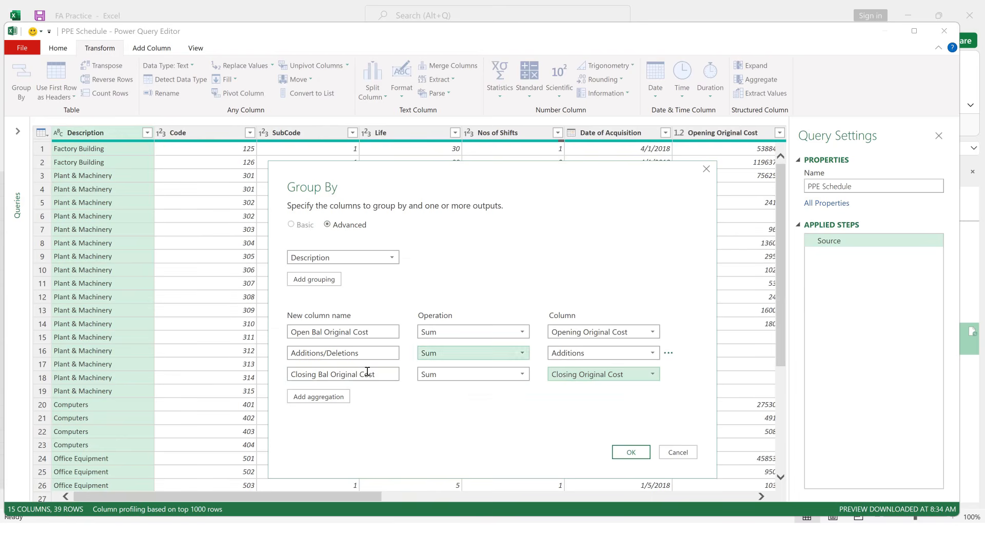
# Add a fourth aggregation named Open Acc Dep that sums the Open Accumulated Dep column.
pyautogui.click(297, 401)
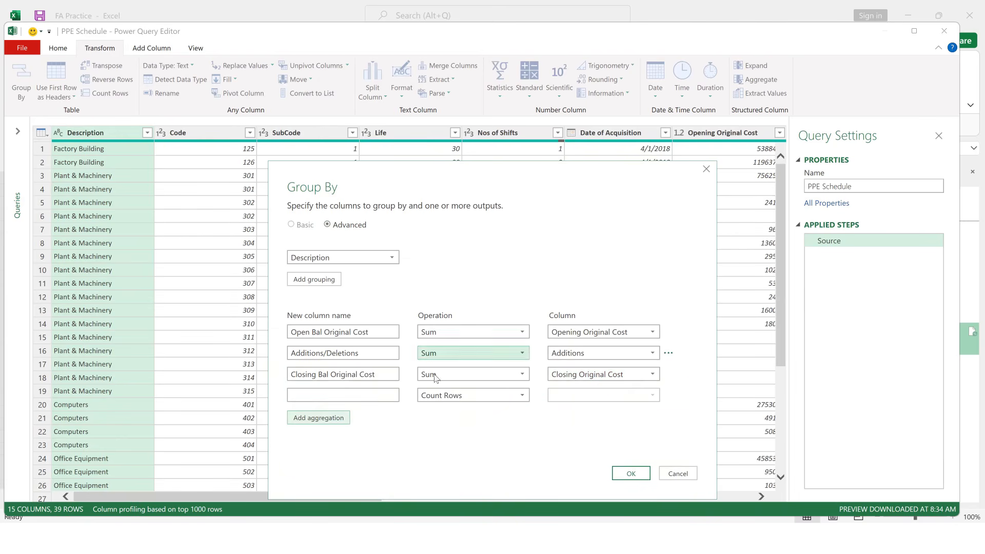
pyautogui.click(321, 392)
pyautogui.write('Open Acc')
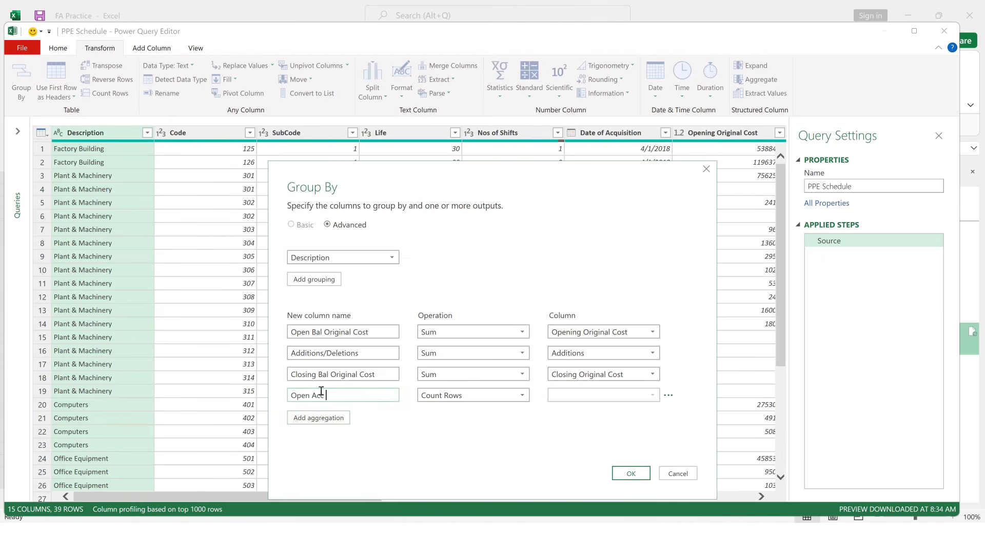
pyautogui.write(' Dep')
pyautogui.click(422, 400)
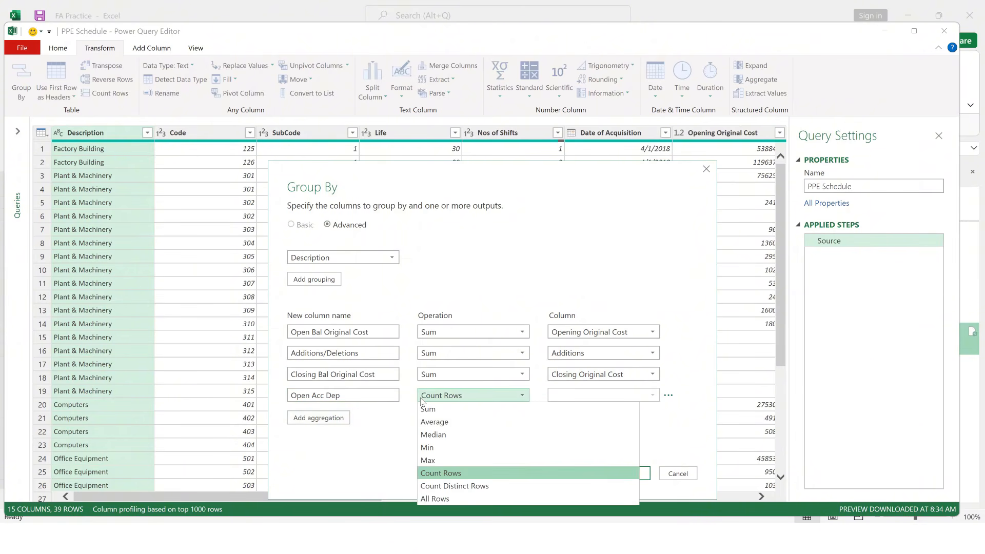
pyautogui.click(428, 409)
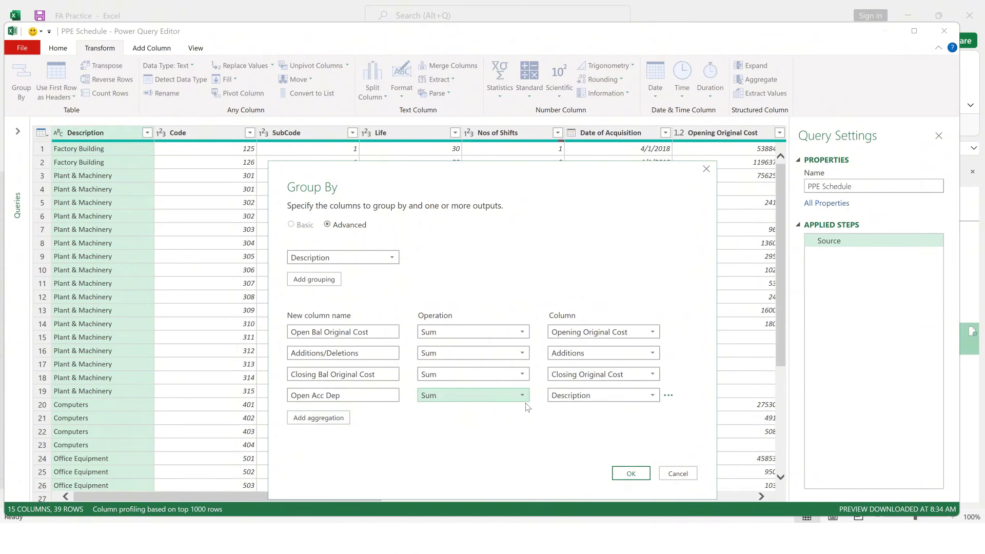
pyautogui.click(563, 399)
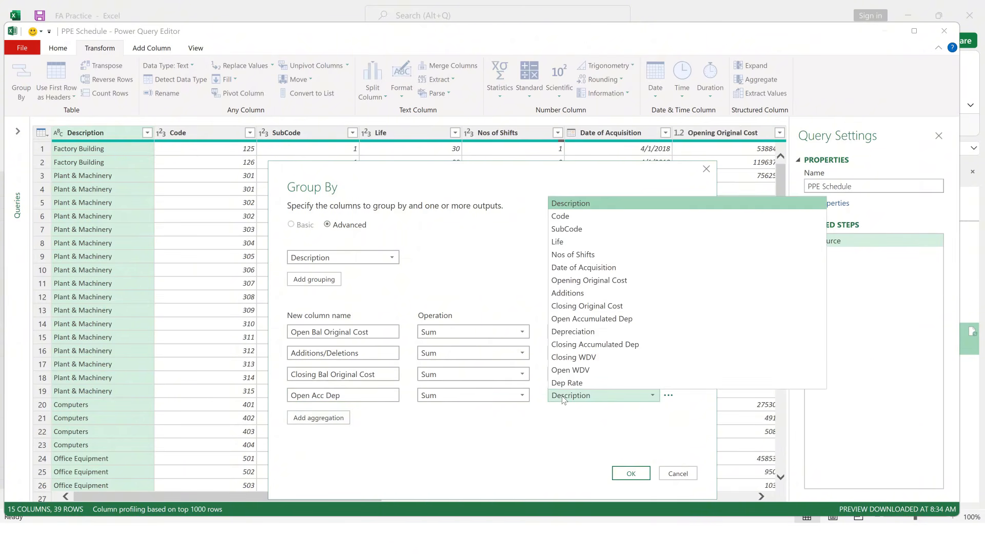
pyautogui.click(572, 319)
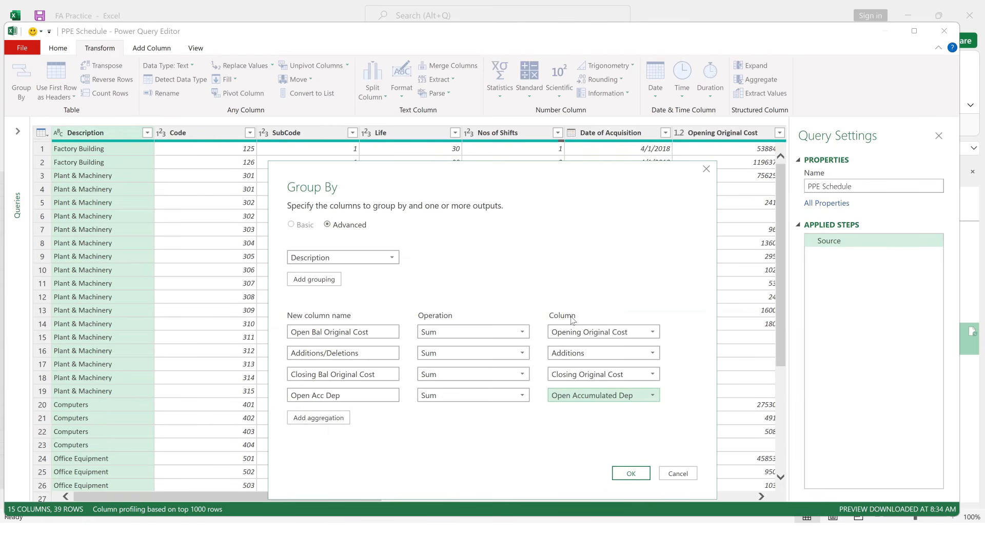
# Add a fifth aggregation named Depreciation For The Year that sums the Depreciation column.
pyautogui.click(327, 424)
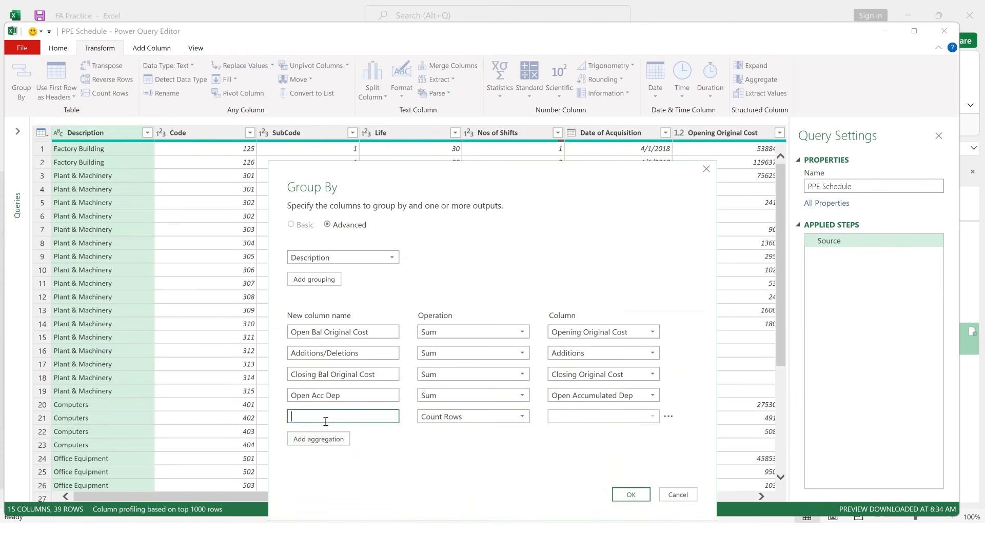
pyautogui.write('Dep')
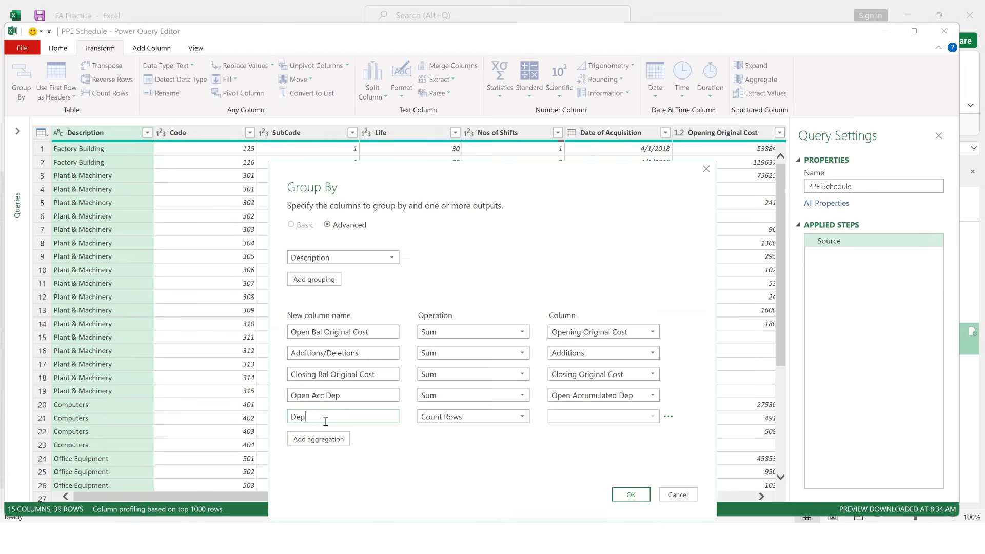
pyautogui.write('reciation For The Year')
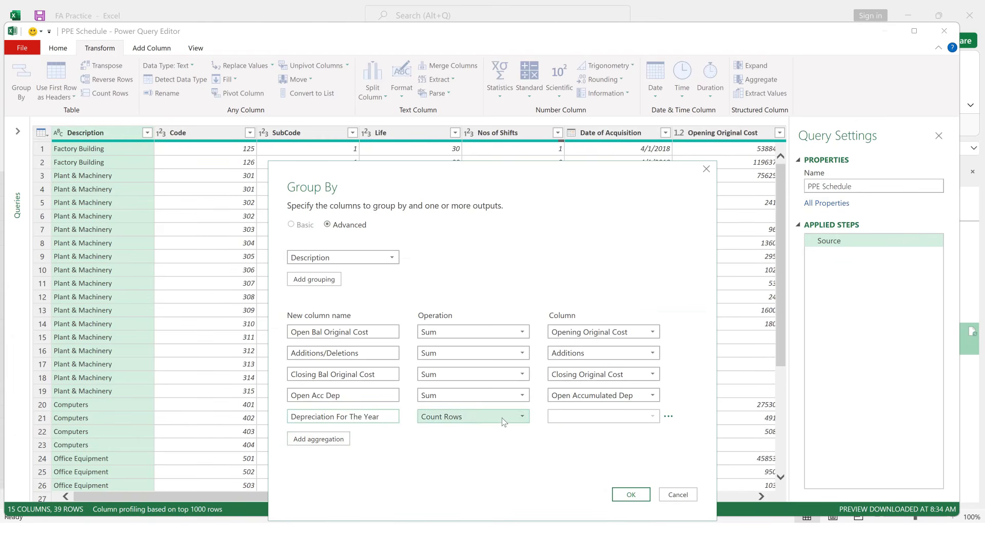
pyautogui.click(450, 419)
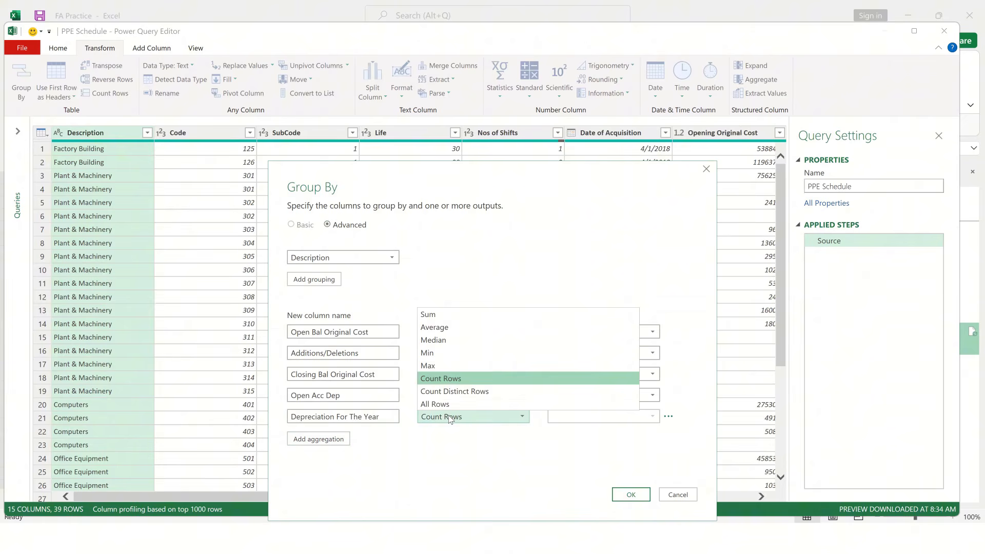
pyautogui.click(428, 317)
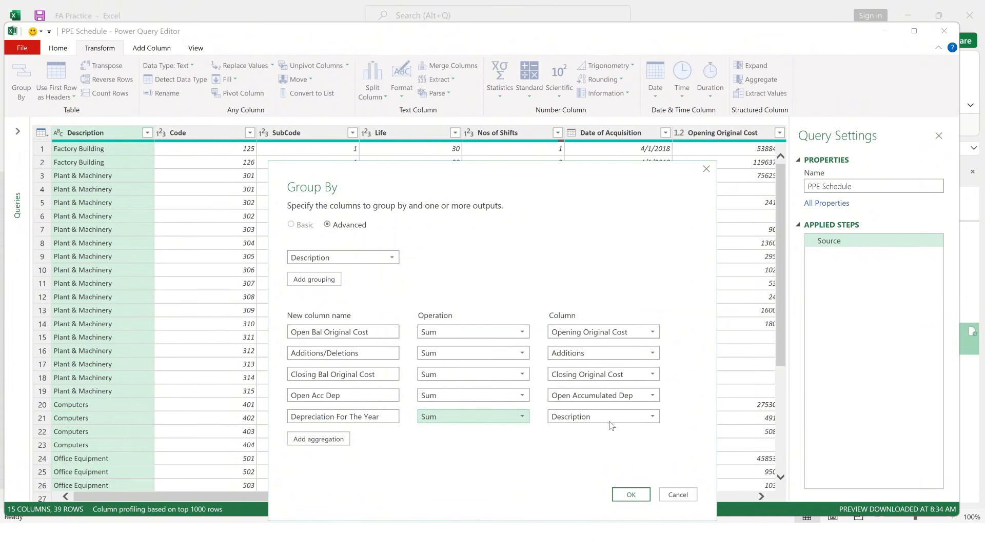
pyautogui.click(609, 419)
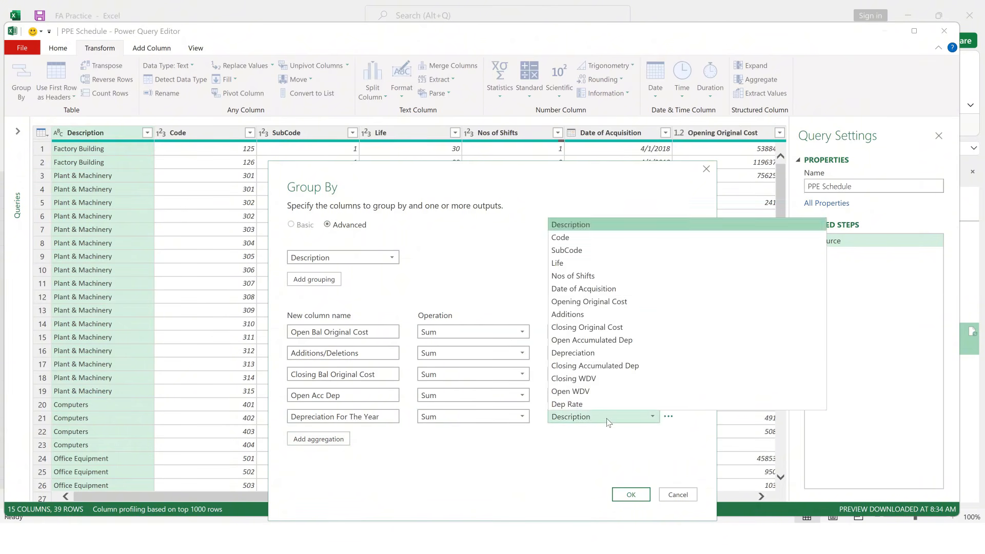
pyautogui.click(587, 354)
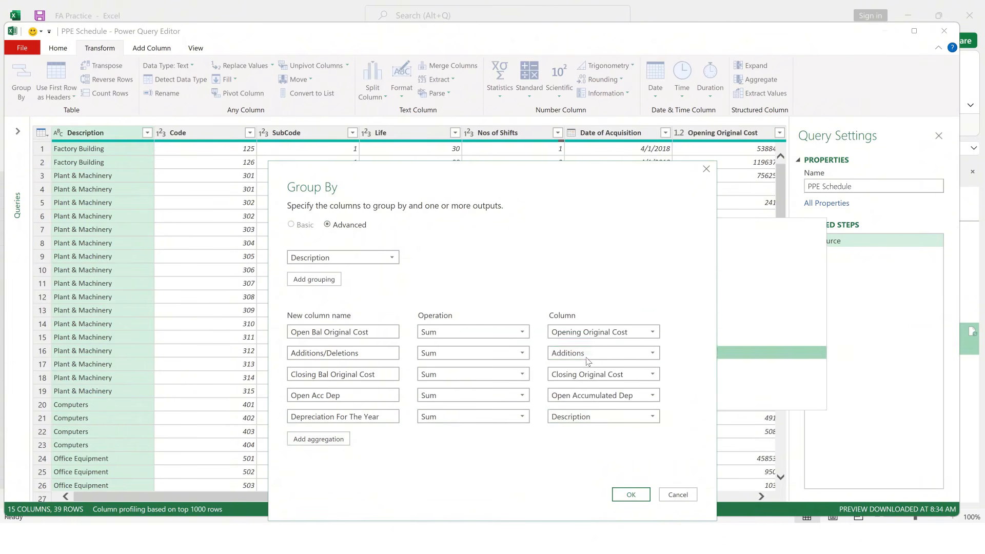
# Add a sixth aggregation named Closing Acc Dep that sums the Closing Accumulated Dep column.
pyautogui.click(319, 440)
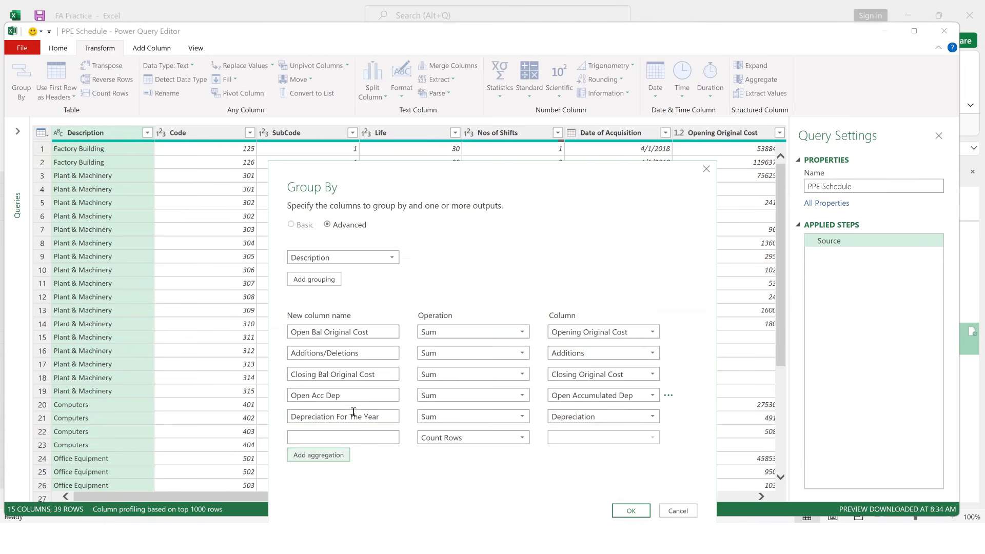
pyautogui.click(330, 434)
pyautogui.write('Closing A')
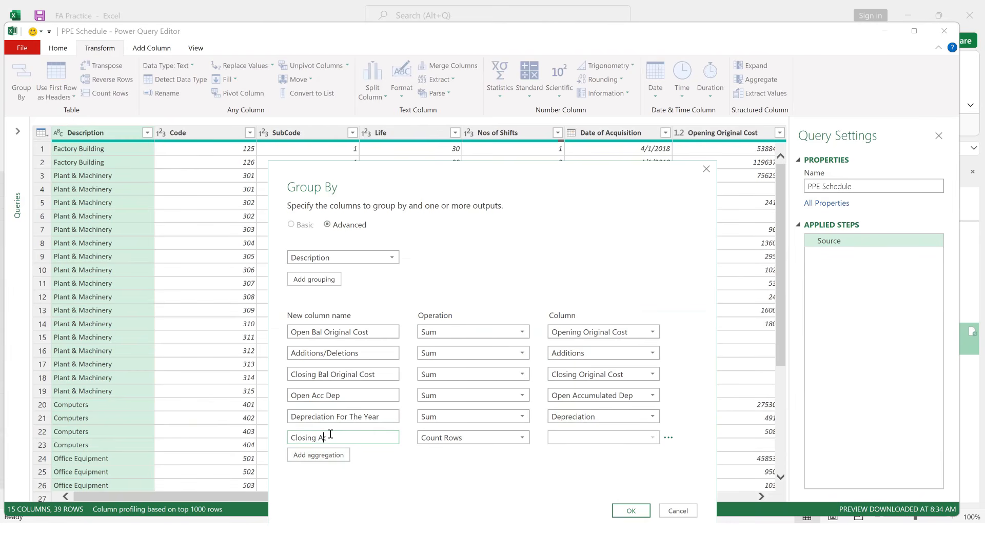
pyautogui.write('cc Dep')
pyautogui.click(429, 441)
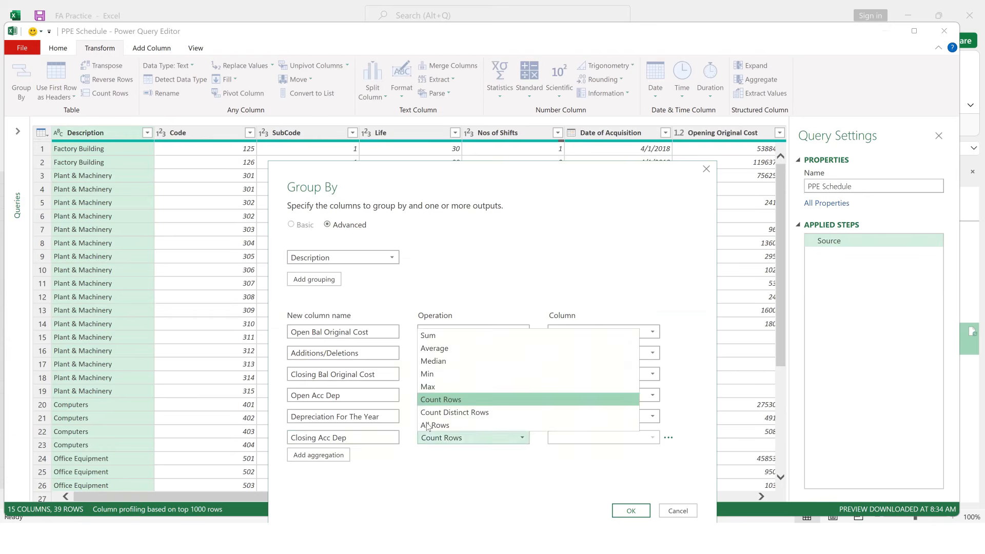
pyautogui.click(429, 336)
pyautogui.click(570, 440)
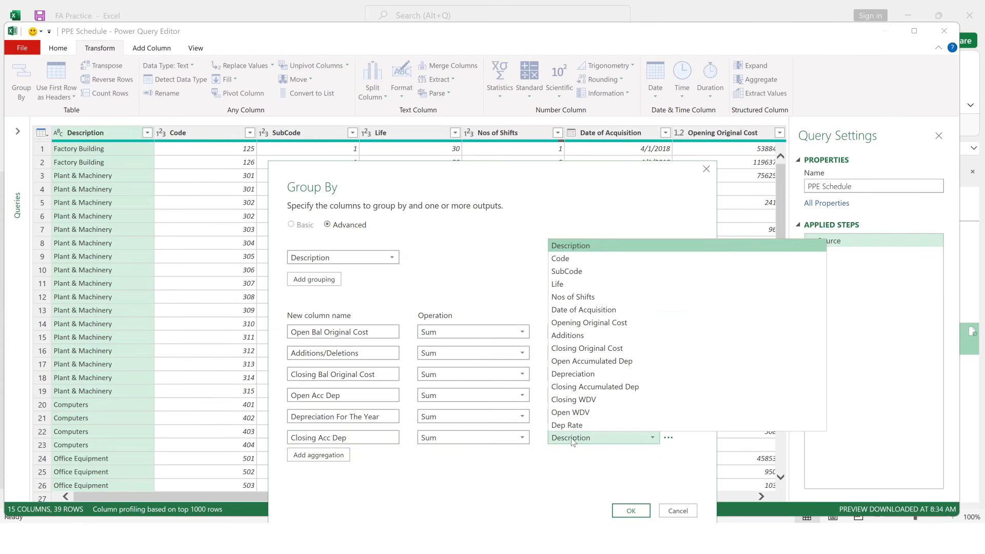
pyautogui.click(574, 388)
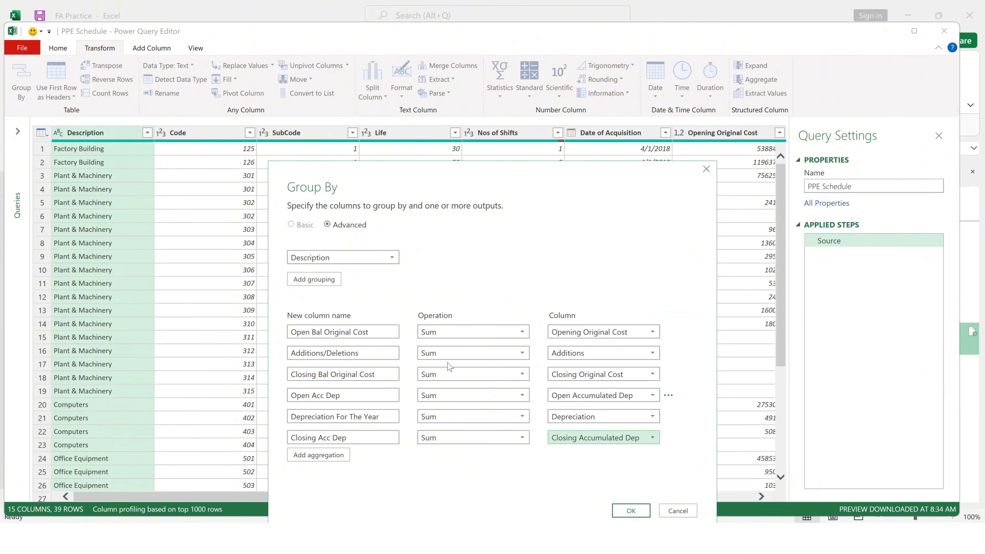
# Add two more aggregation rows and define the first as Closing WDV, summing the Closing WDV column.
pyautogui.click(303, 458)
pyautogui.click(302, 458)
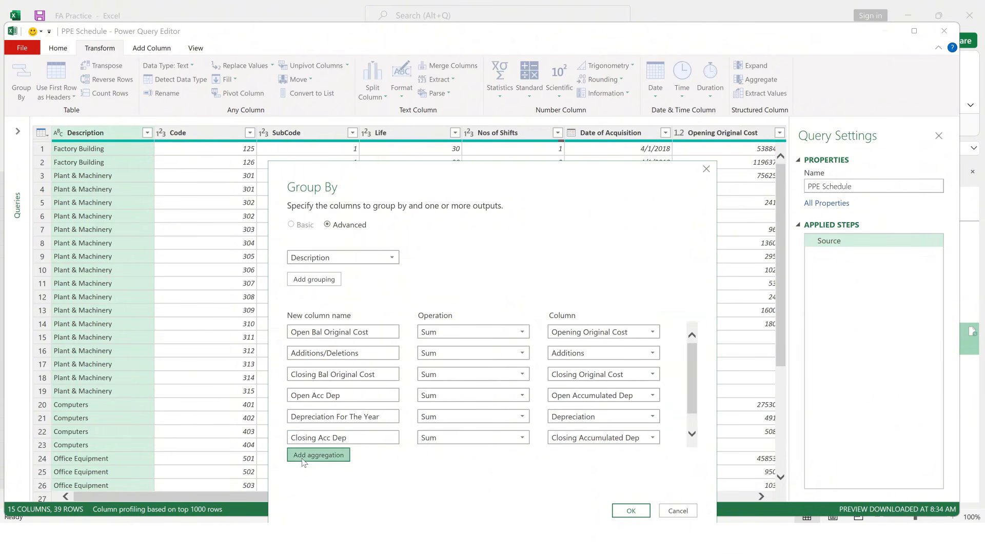
pyautogui.scroll(-2, 452, 358)
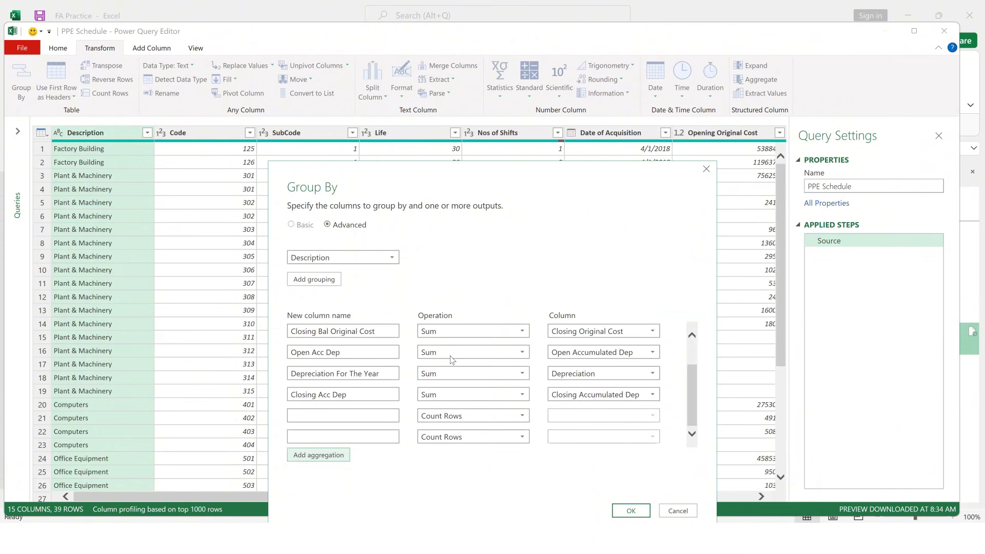
pyautogui.click(341, 416)
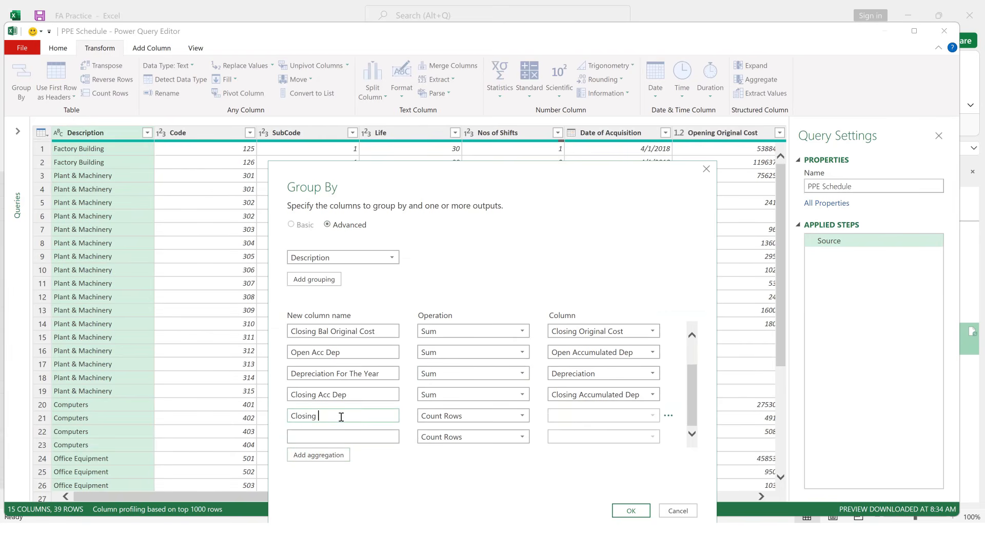
pyautogui.click(436, 417)
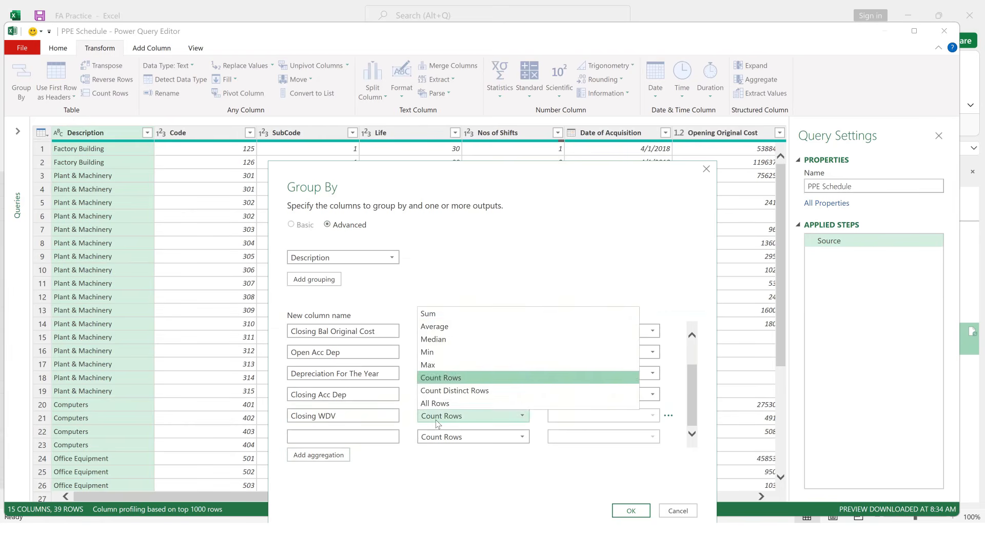
pyautogui.click(429, 314)
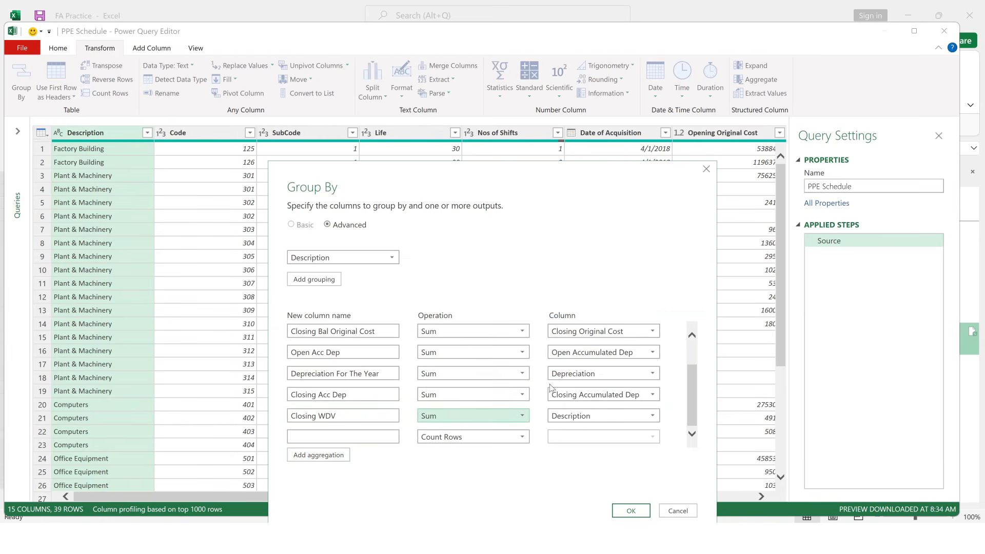
pyautogui.click(568, 420)
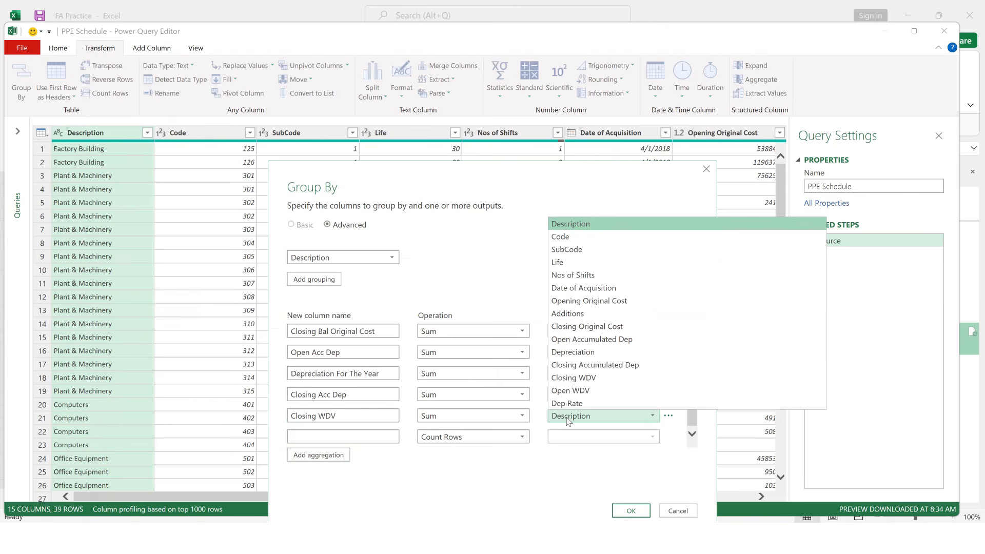
pyautogui.click(575, 386)
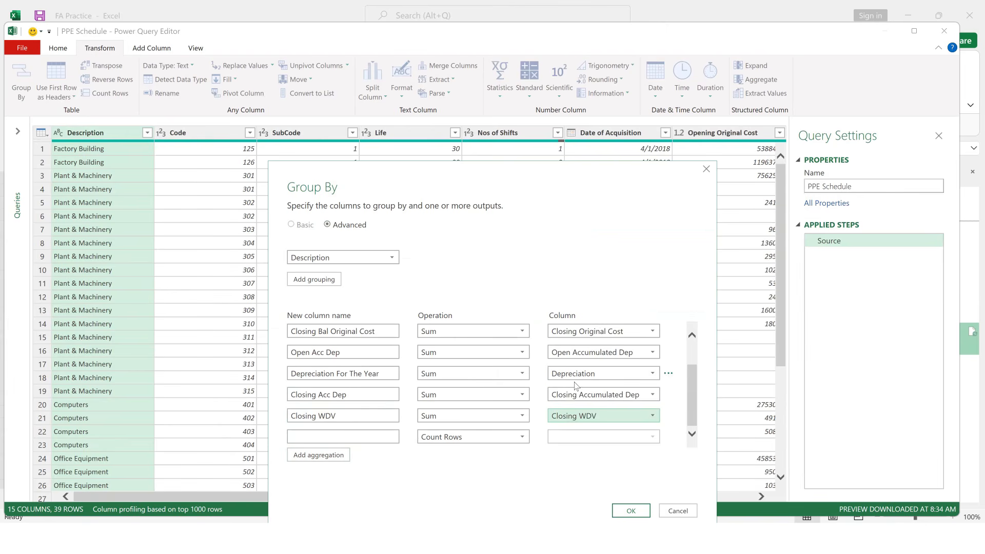
# Define the last aggregation as Opening WDV, summing the Open WDV column.
pyautogui.click(384, 434)
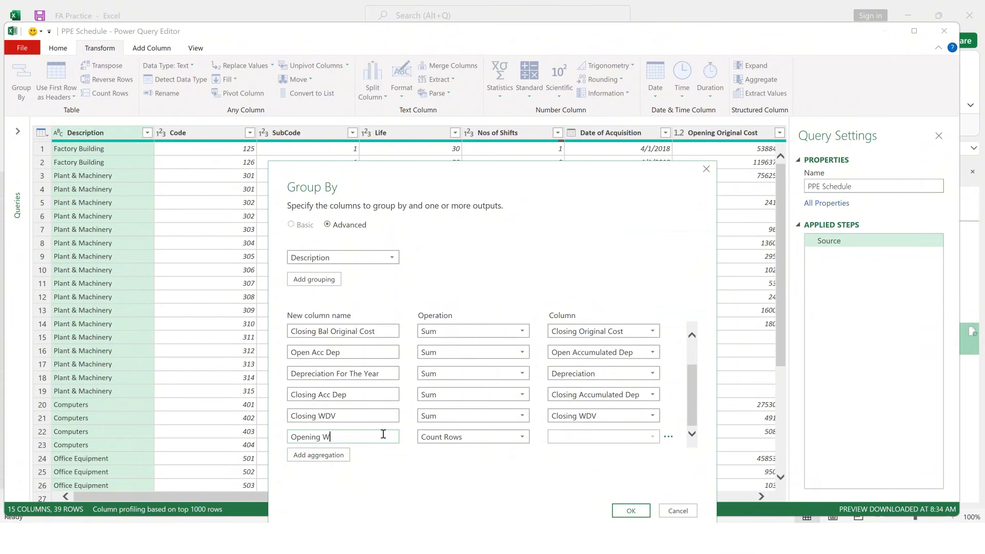
pyautogui.click(430, 441)
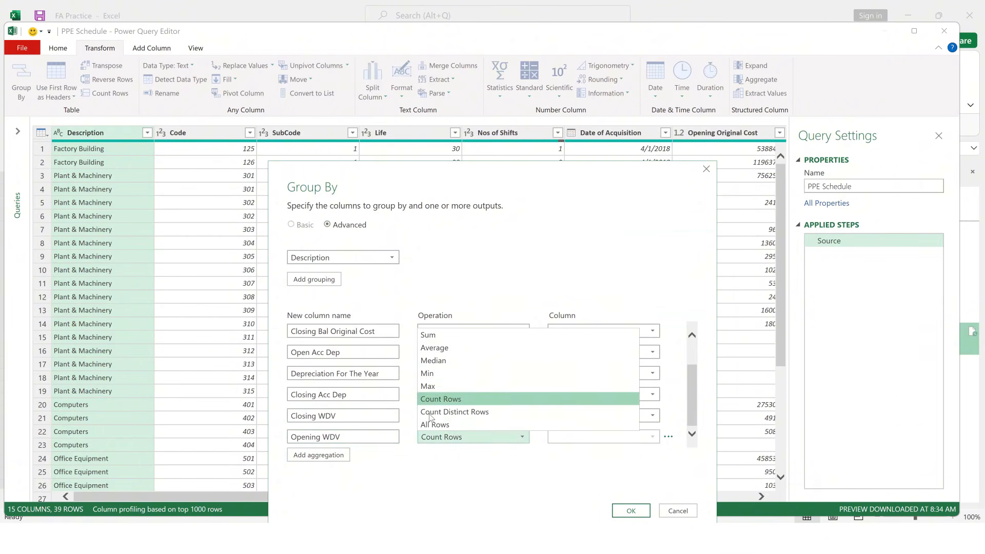
pyautogui.click(430, 334)
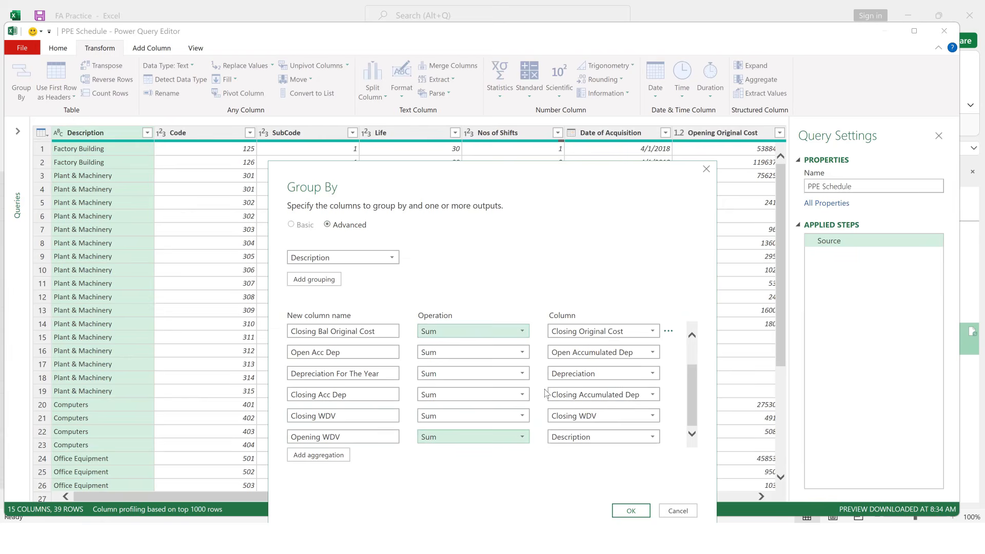
pyautogui.click(588, 443)
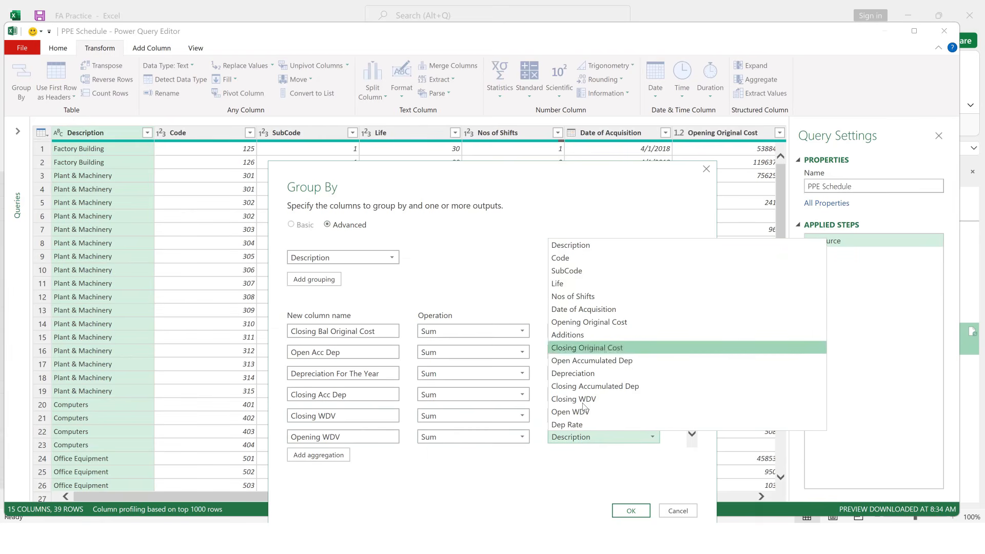
pyautogui.click(568, 413)
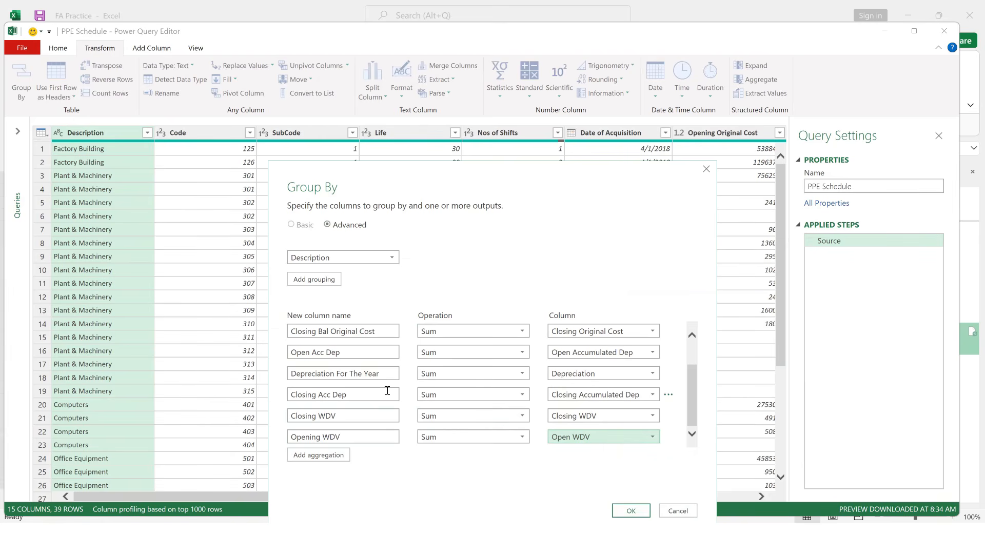
# Review the full list of aggregations and apply the grouping by Description.
pyautogui.scroll(2, 372, 378)
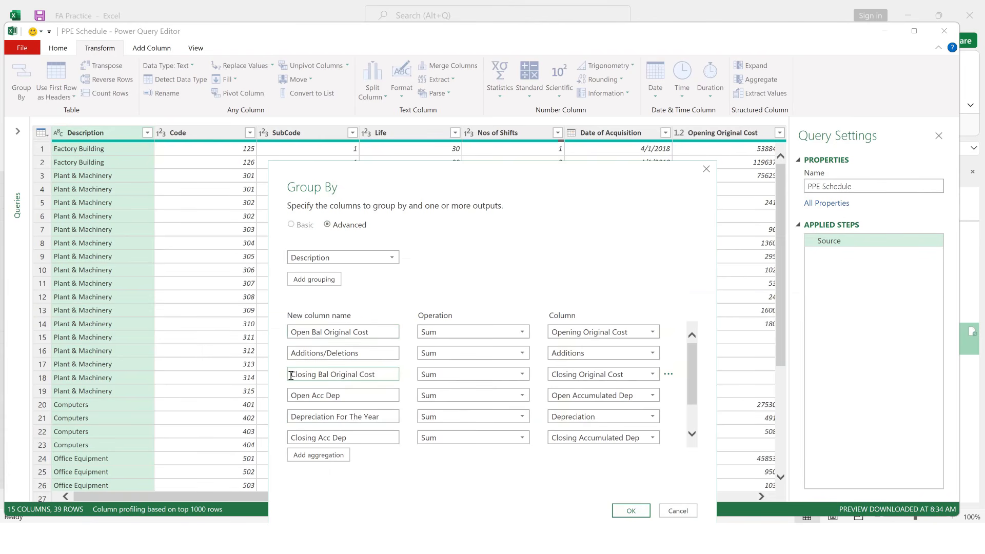
pyautogui.scroll(-1, 295, 377)
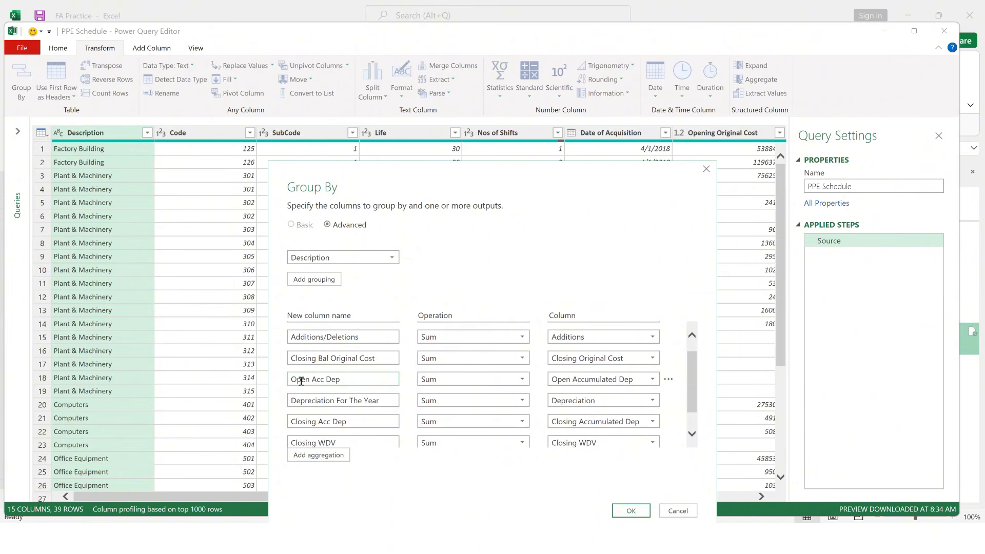
pyautogui.scroll(-1, 302, 421)
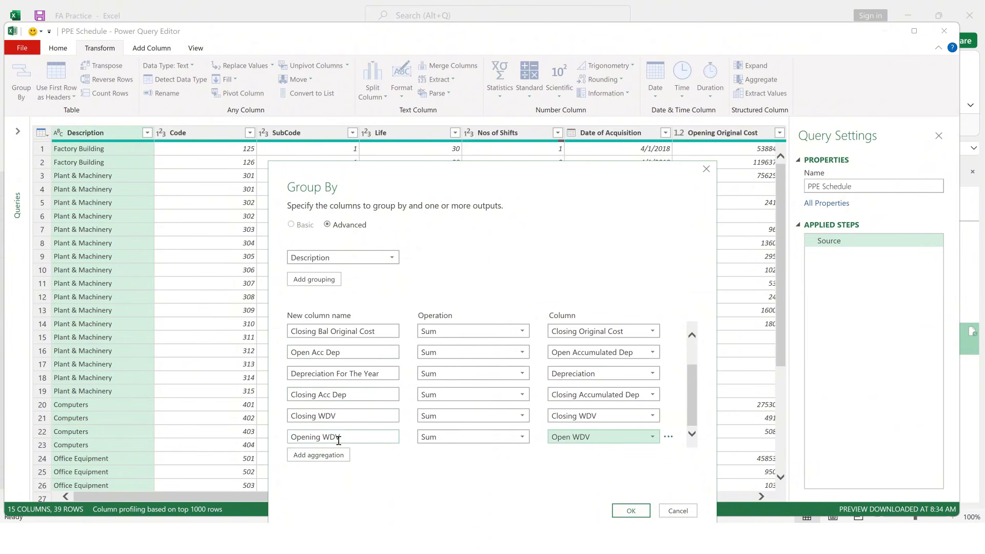
pyautogui.click(631, 510)
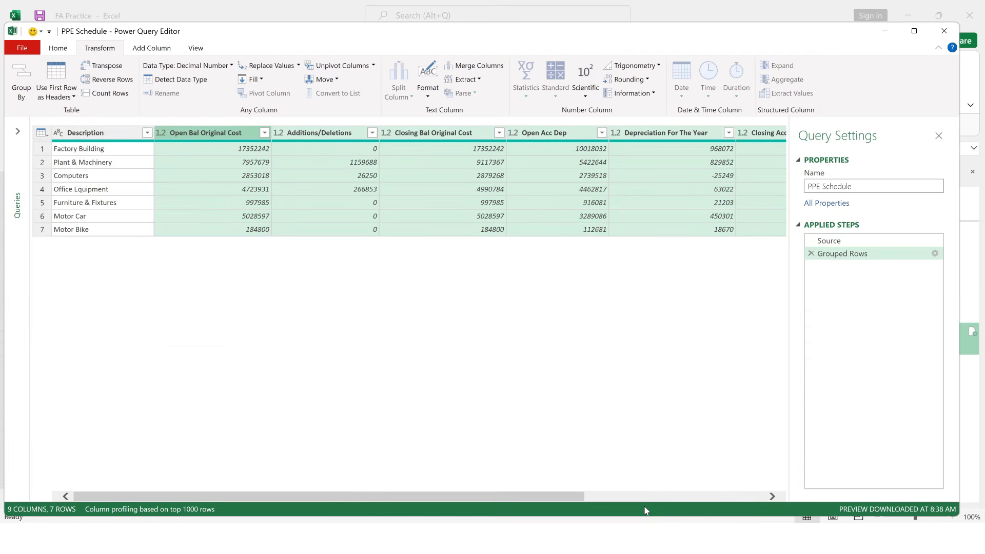
# Close the query editor and load the PPE Schedule query as a table on a new worksheet.
pyautogui.click(21, 50)
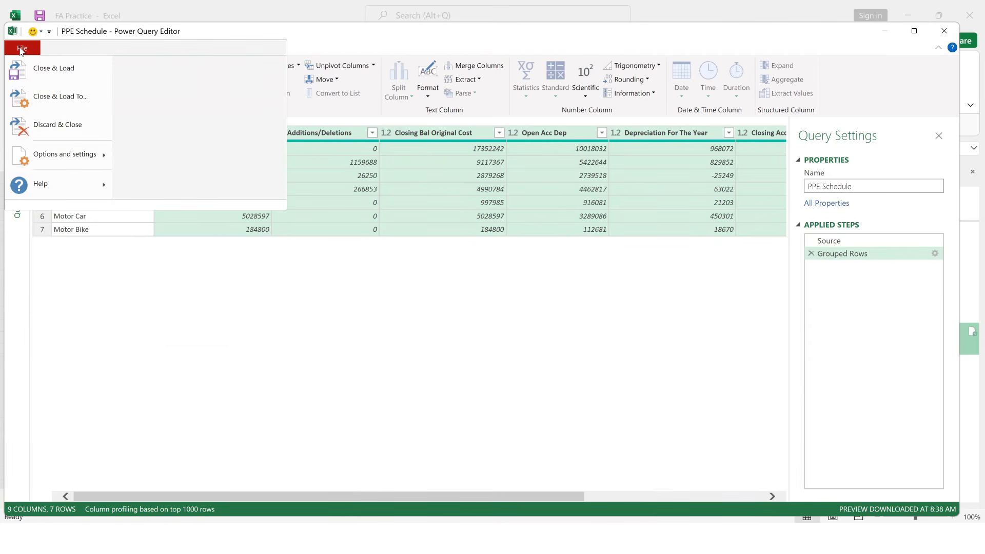
pyautogui.click(55, 97)
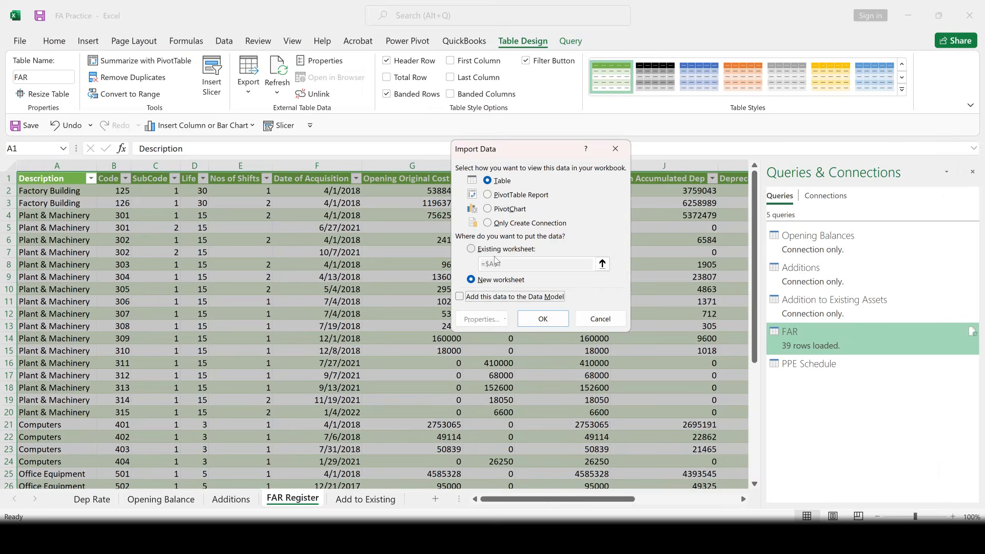
pyautogui.click(543, 317)
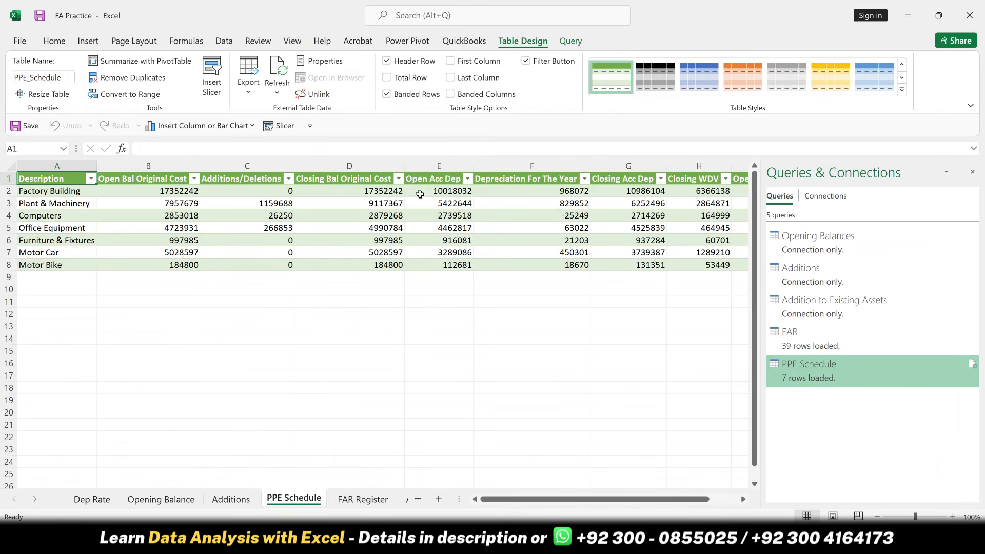
# Format all the PPE Schedule amounts in B2:I8 with comma style and no decimal places.
pyautogui.click(264, 183)
pyautogui.press('Down')
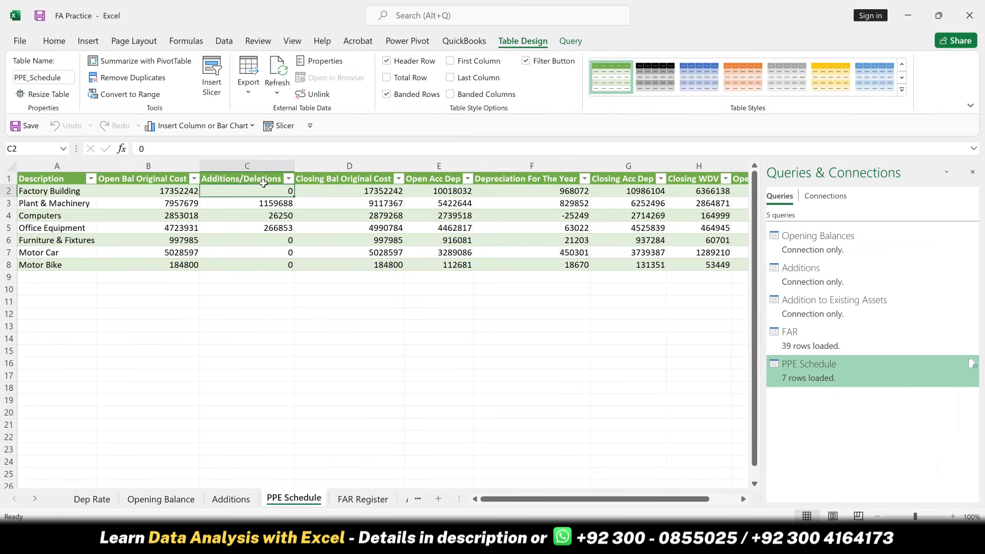
pyautogui.press('Left')
pyautogui.hotkey('ctrl', 'shift', 'Right')
pyautogui.hotkey('ctrl', 'shift', 'Down')
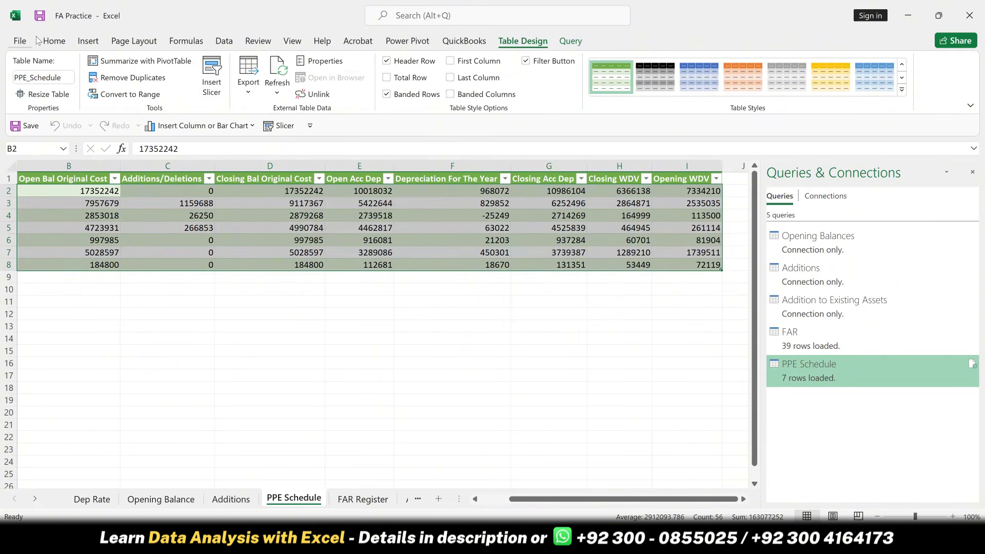
pyautogui.click(21, 40)
pyautogui.click(18, 38)
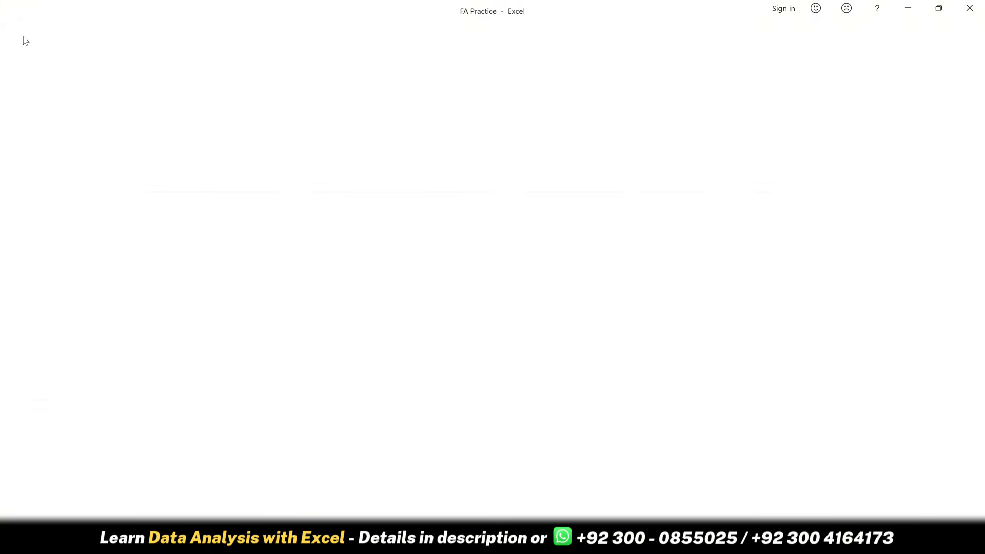
pyautogui.click(59, 41)
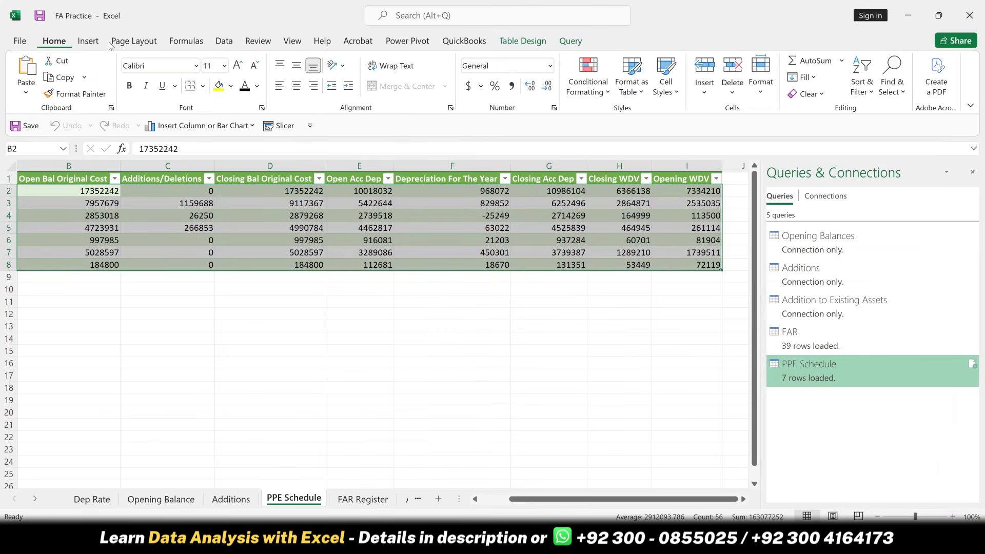
pyautogui.click(511, 86)
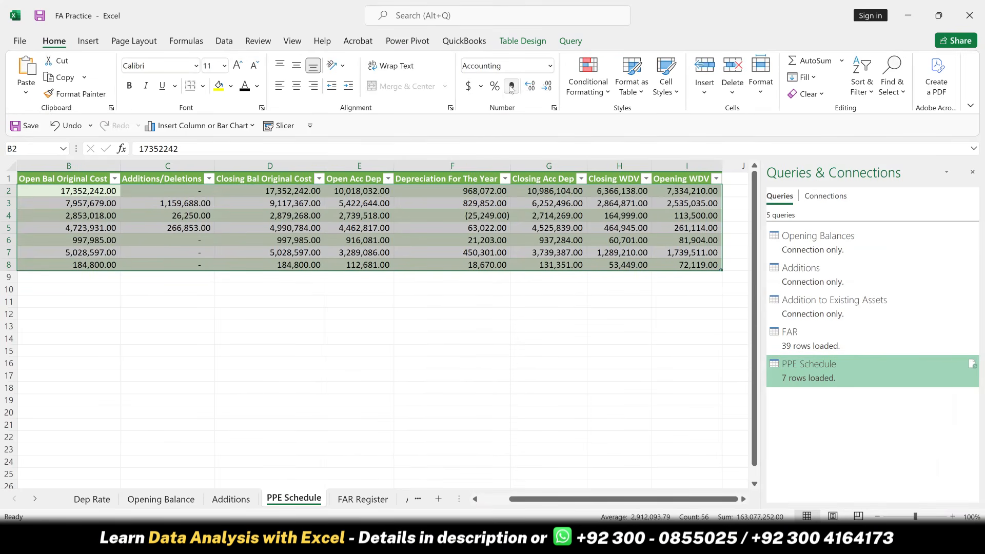
pyautogui.click(548, 85)
pyautogui.click(548, 85)
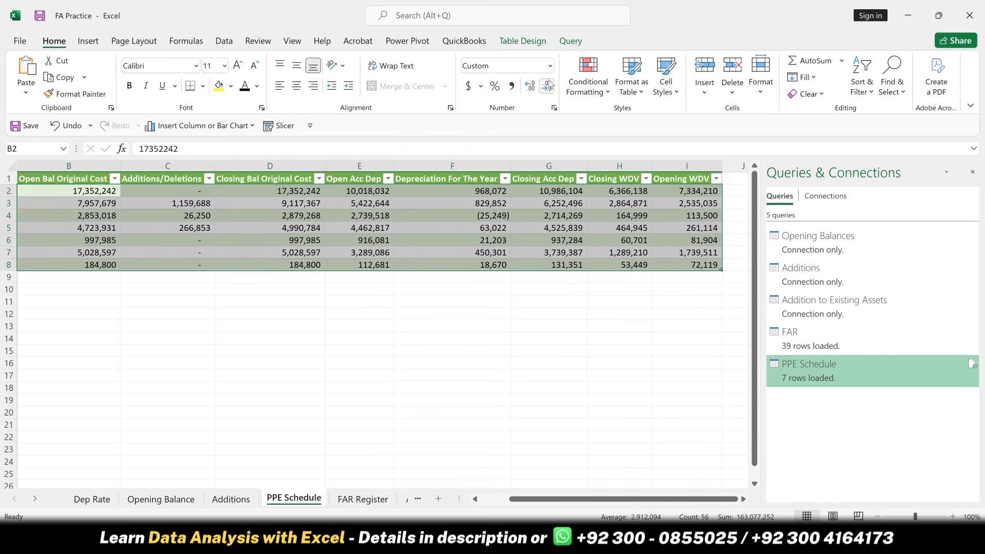
# Add a total row to the PPE Schedule table and total the Open Bal Original Cost column with Sum.
pyautogui.click(444, 212)
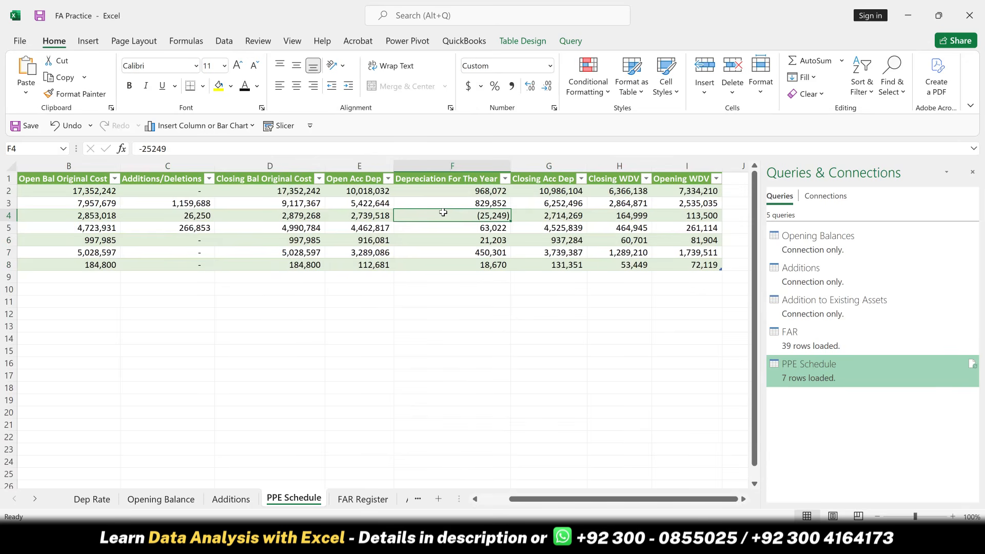
pyautogui.click(517, 44)
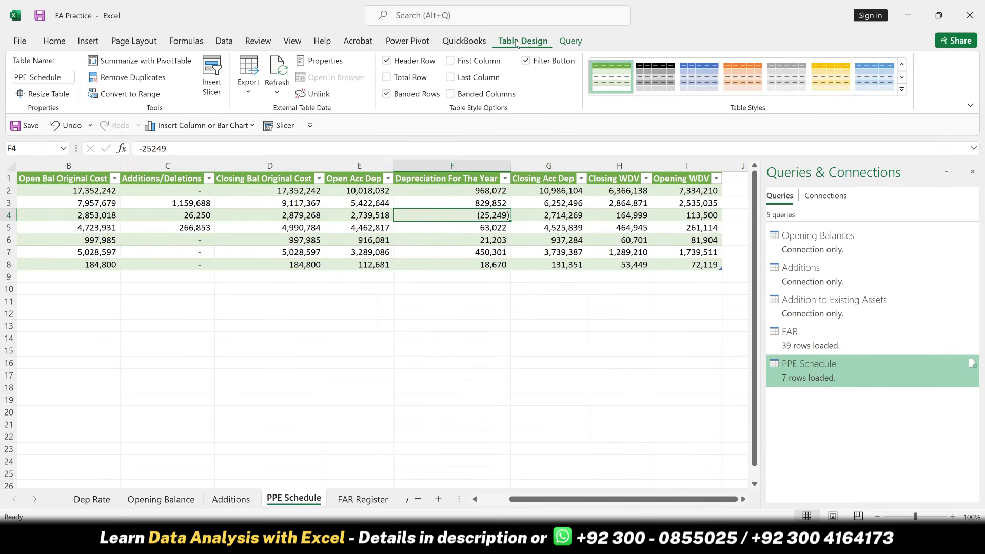
pyautogui.click(387, 78)
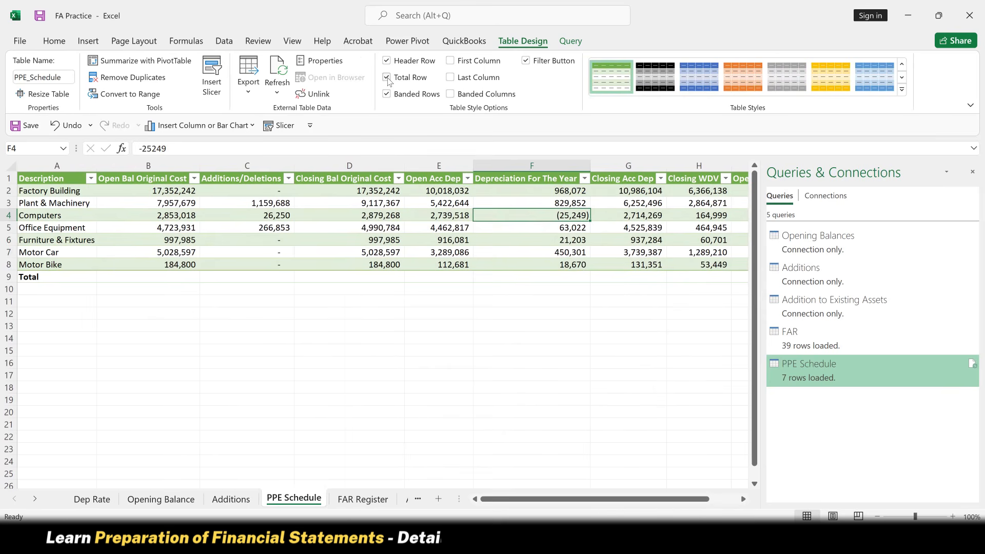
pyautogui.click(162, 277)
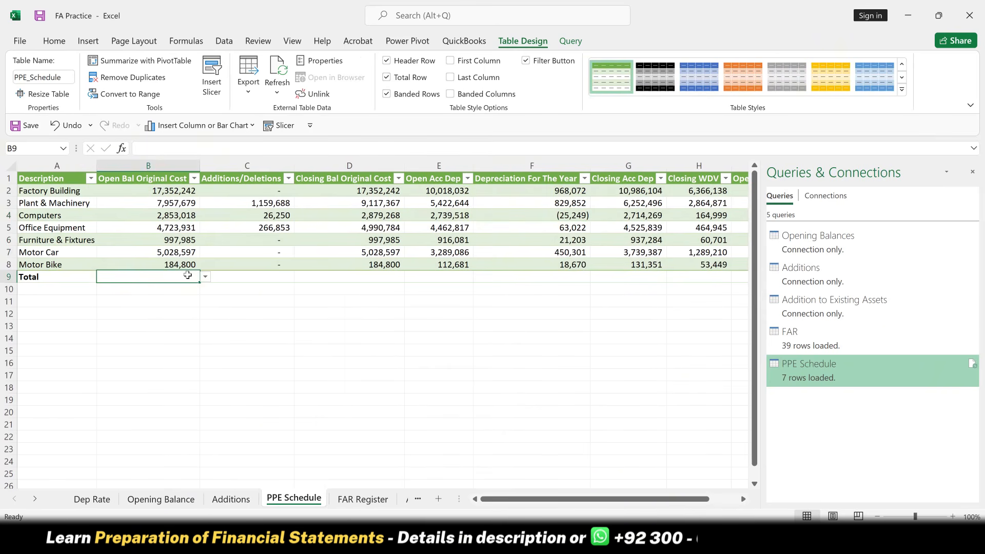
pyautogui.click(204, 277)
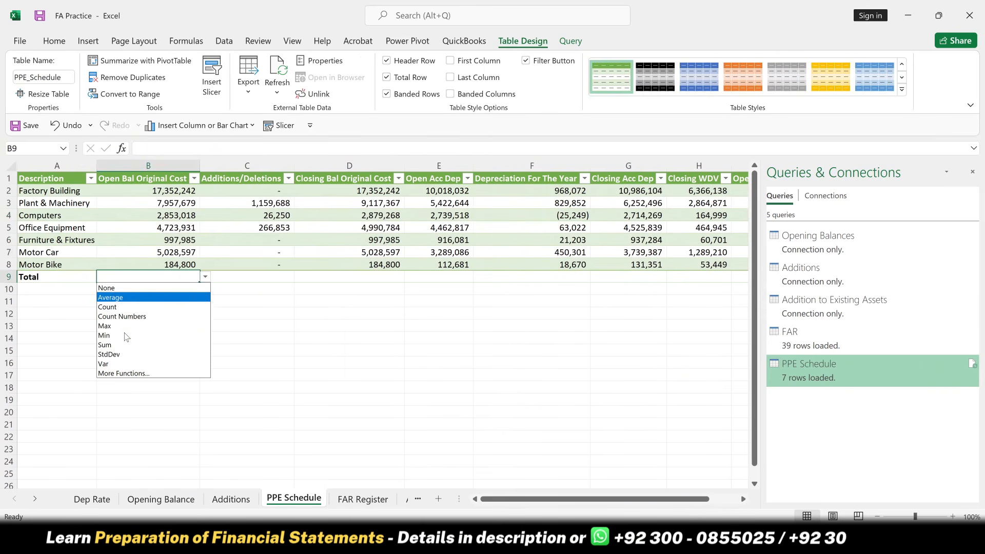
pyautogui.click(107, 345)
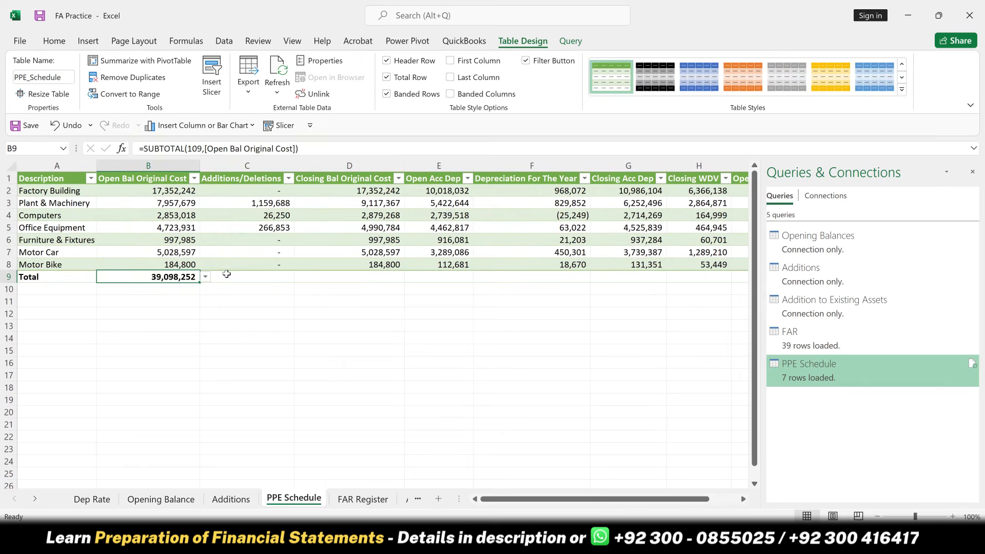
# Set the total-row function of the Additions/Deletions column to Max.
pyautogui.click(269, 276)
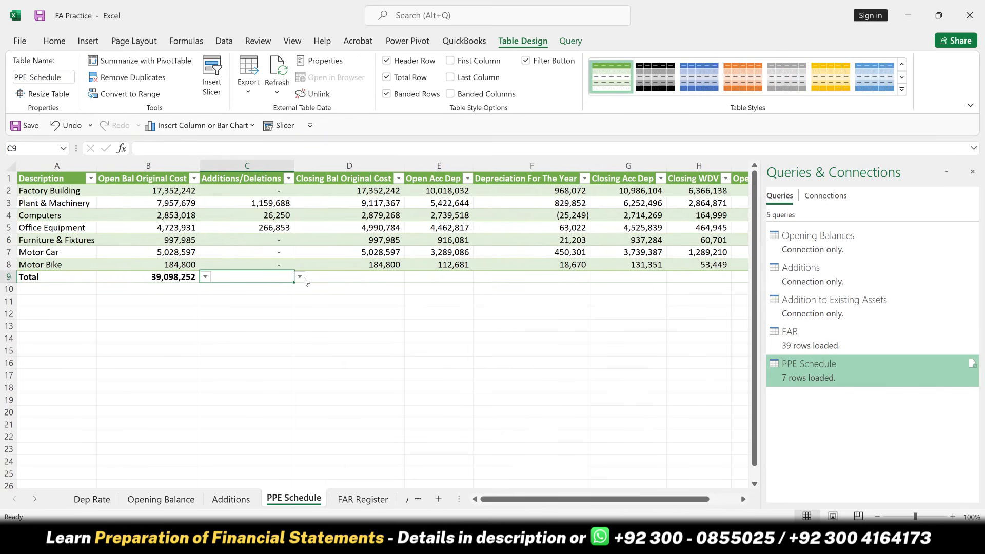
pyautogui.click(300, 277)
pyautogui.click(233, 329)
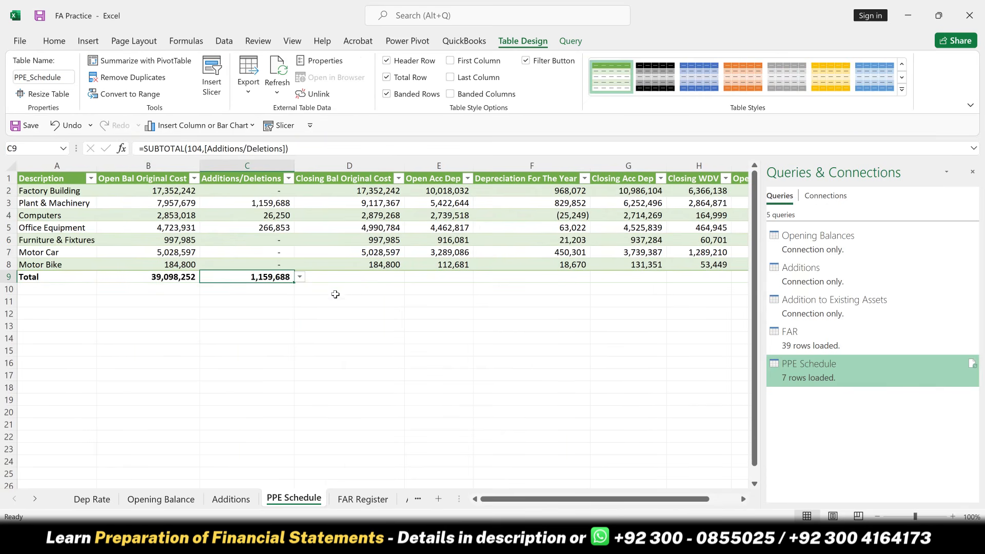
# Set the total-row function of the Closing Bal Original Cost column to Sum.
pyautogui.click(378, 279)
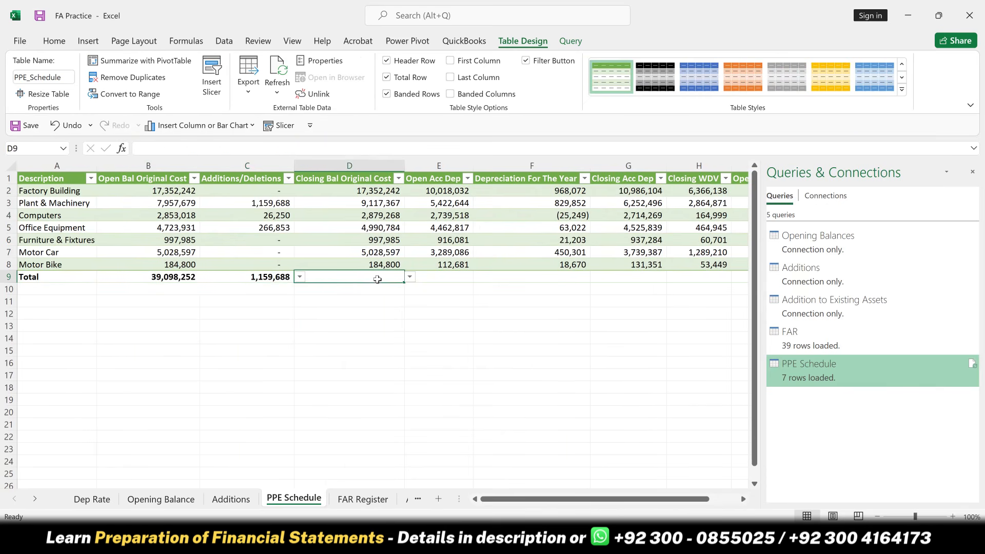
pyautogui.click(410, 277)
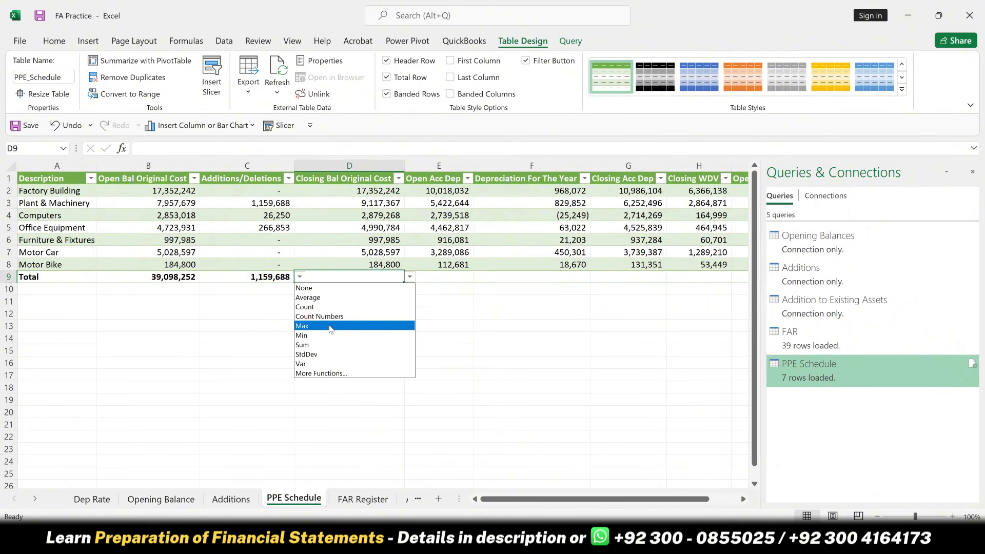
pyautogui.press('Escape')
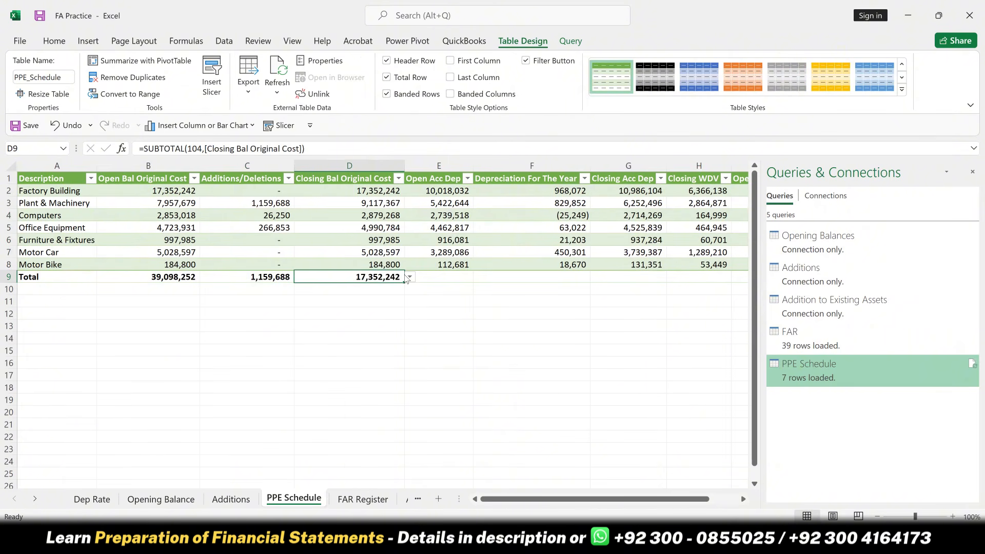
pyautogui.click(409, 278)
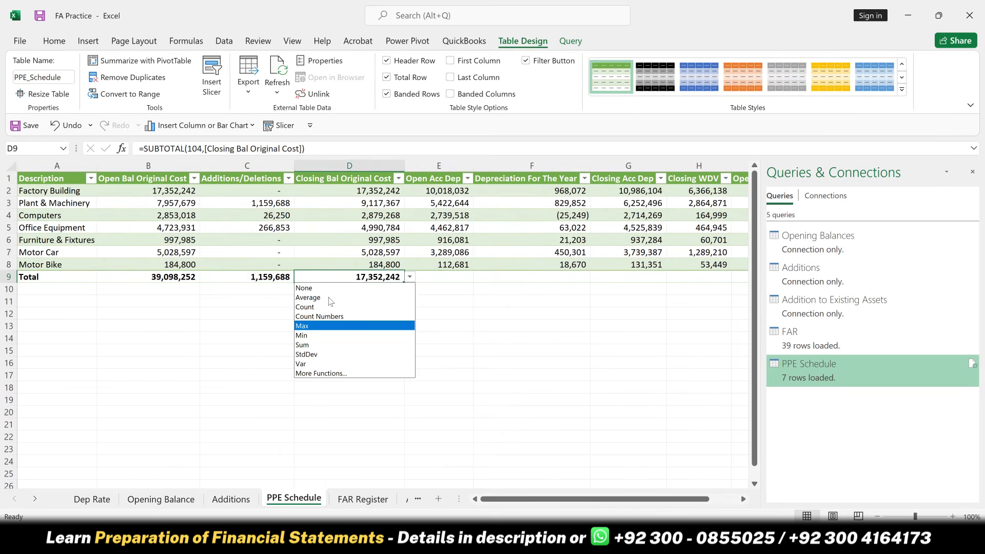
pyautogui.click(308, 345)
# Total the Open Acc Dep and Depreciation For The Year columns with Sum in the total row.
pyautogui.click(466, 282)
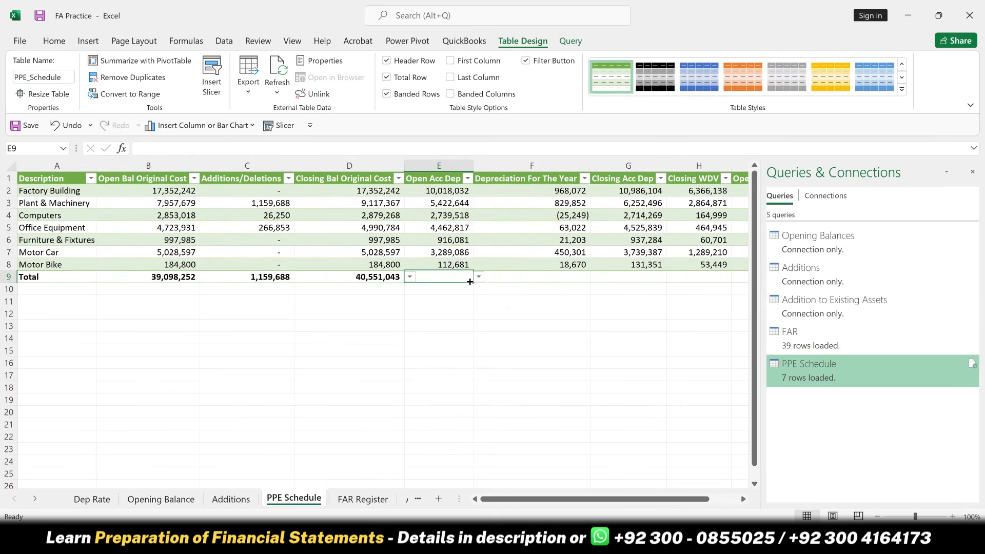
pyautogui.click(478, 277)
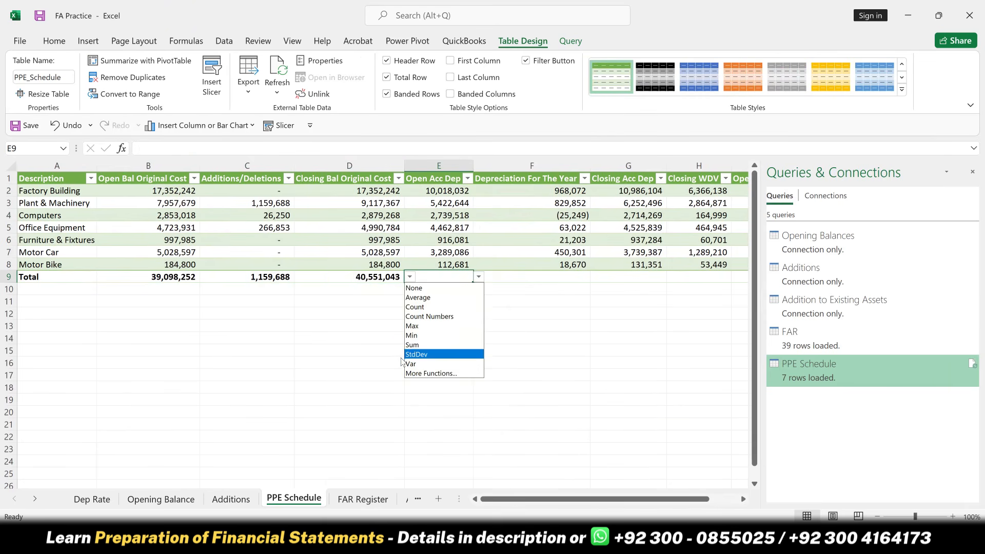
pyautogui.click(411, 345)
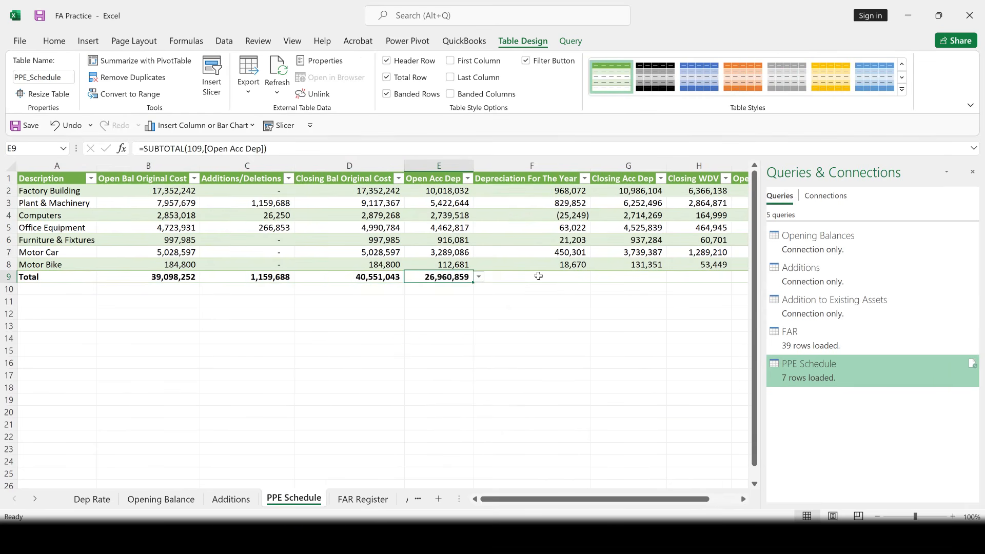
pyautogui.click(543, 276)
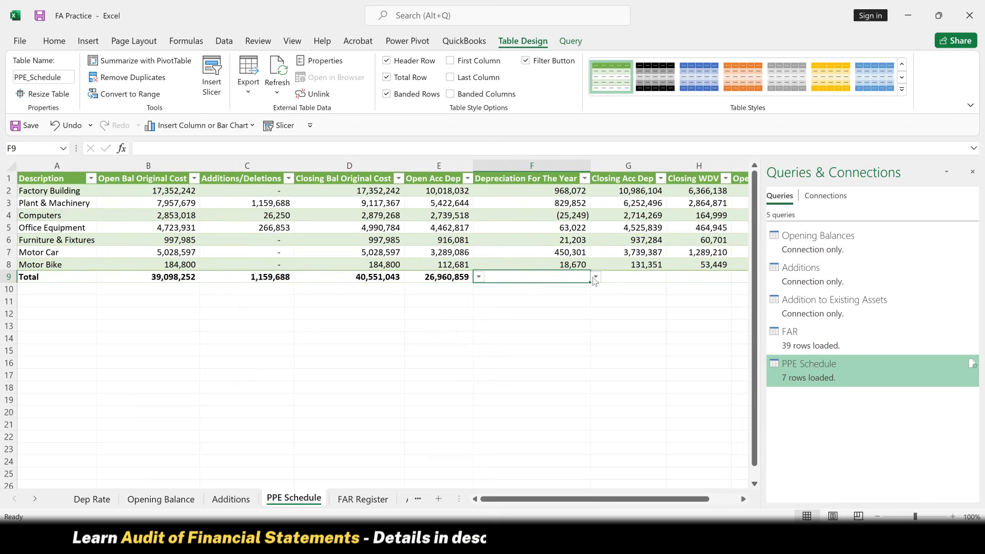
pyautogui.click(595, 277)
pyautogui.click(487, 345)
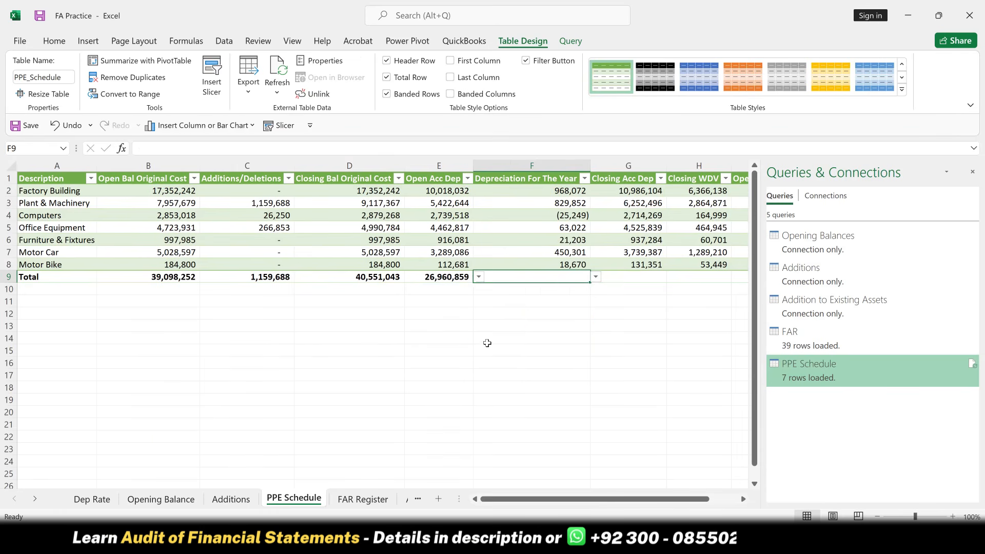
# Total the Closing Acc Dep and Closing WDV columns with Sum in the total row.
pyautogui.click(653, 277)
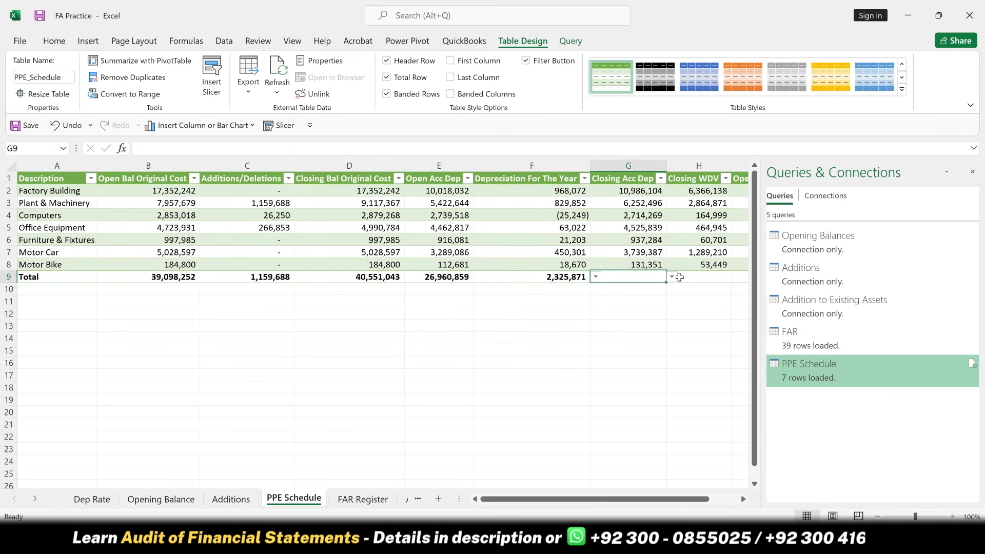
pyautogui.click(672, 276)
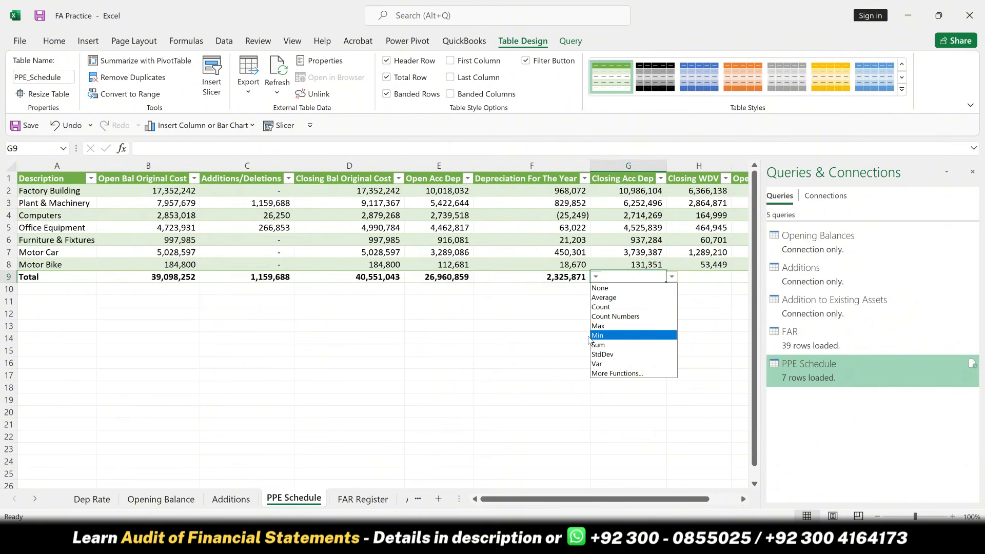
pyautogui.click(597, 345)
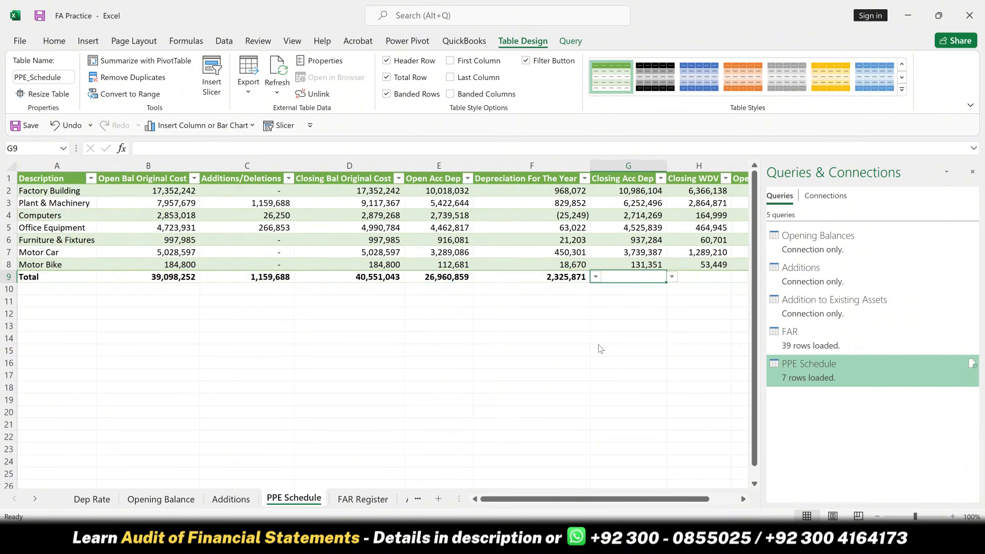
pyautogui.click(712, 277)
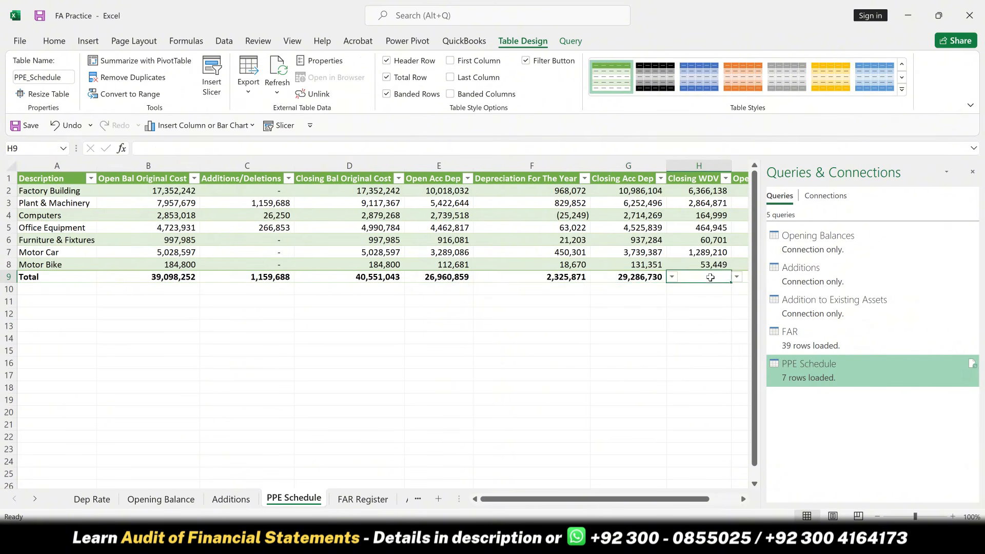
pyautogui.click(737, 278)
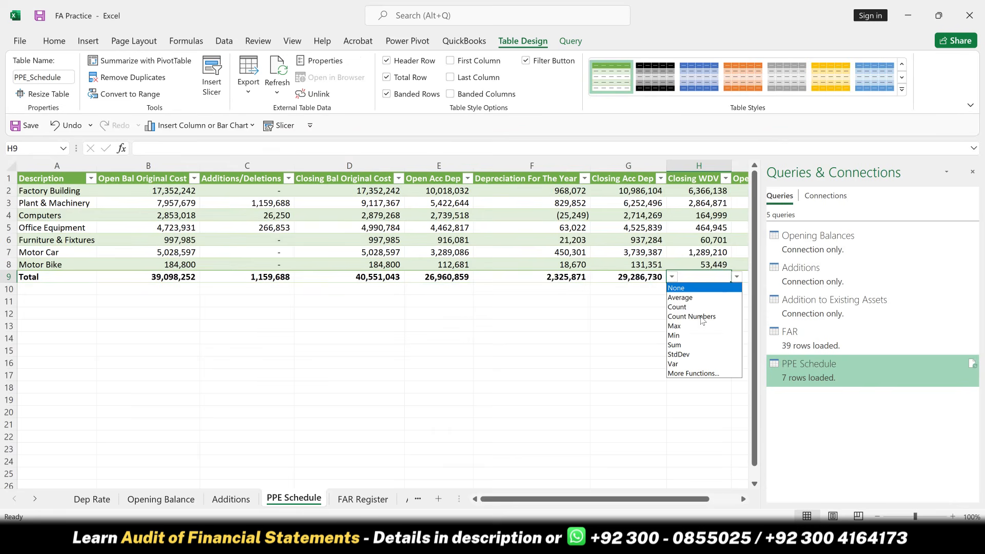
pyautogui.click(676, 345)
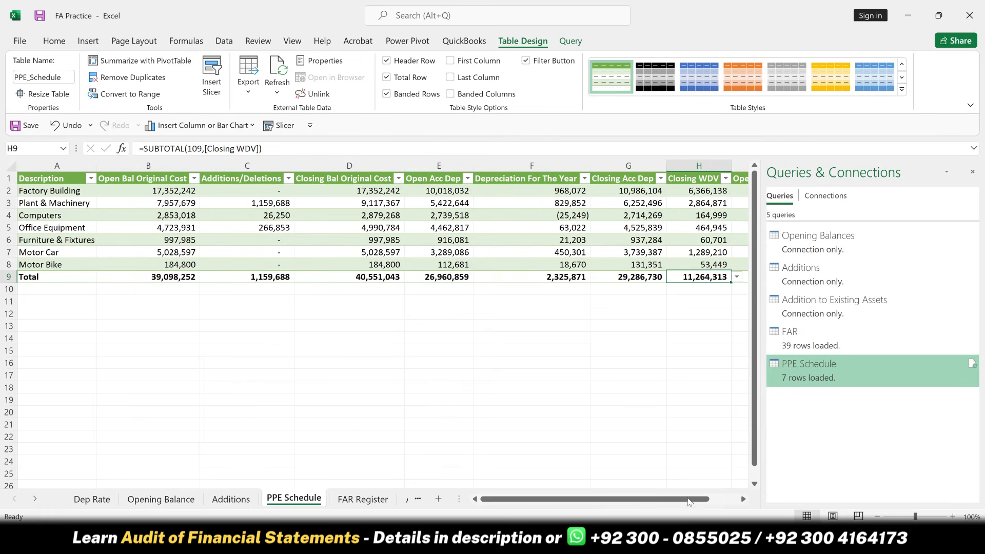
# Give columns B to I one uniform width slightly above 12 and center their header cells horizontally and vertically.
pyautogui.click(743, 498)
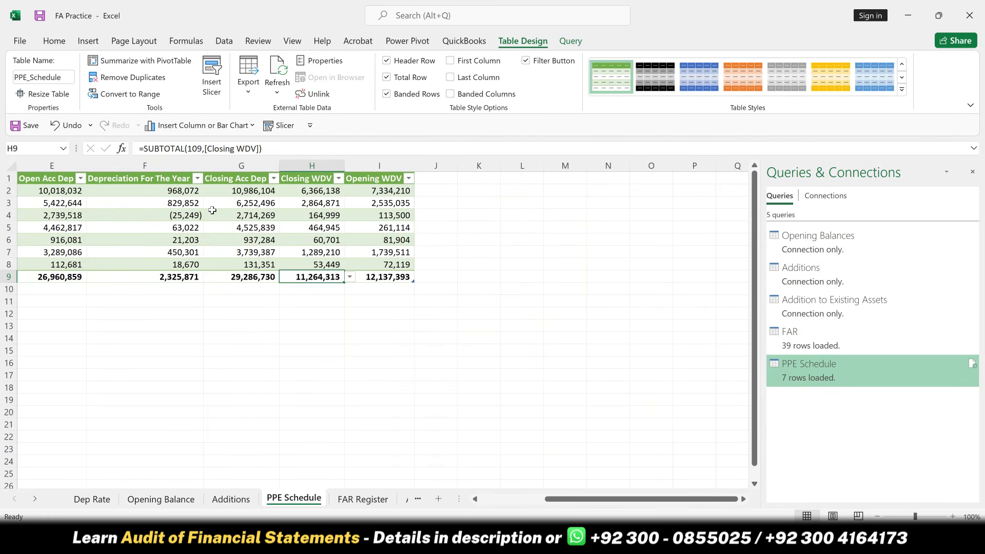
pyautogui.click(211, 210)
pyautogui.press('Left')
pyautogui.press('Left')
pyautogui.hotkey('ctrl', 'Left')
pyautogui.press('Up')
pyautogui.press('Up')
pyautogui.press('Up')
pyautogui.hotkey('ctrl', 'shift', 'Right')
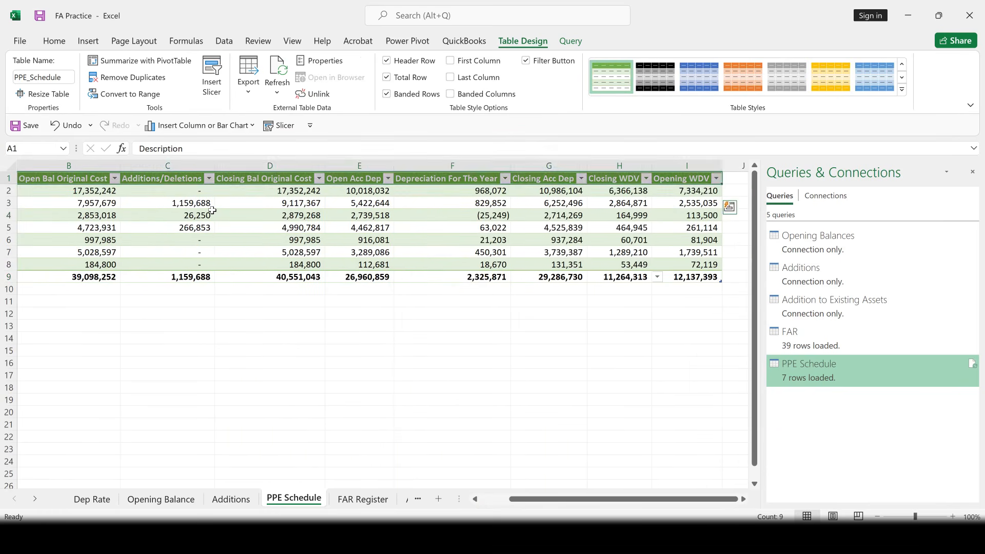
pyautogui.press('Right')
pyautogui.hotkey('ctrl', 'shift', 'Right')
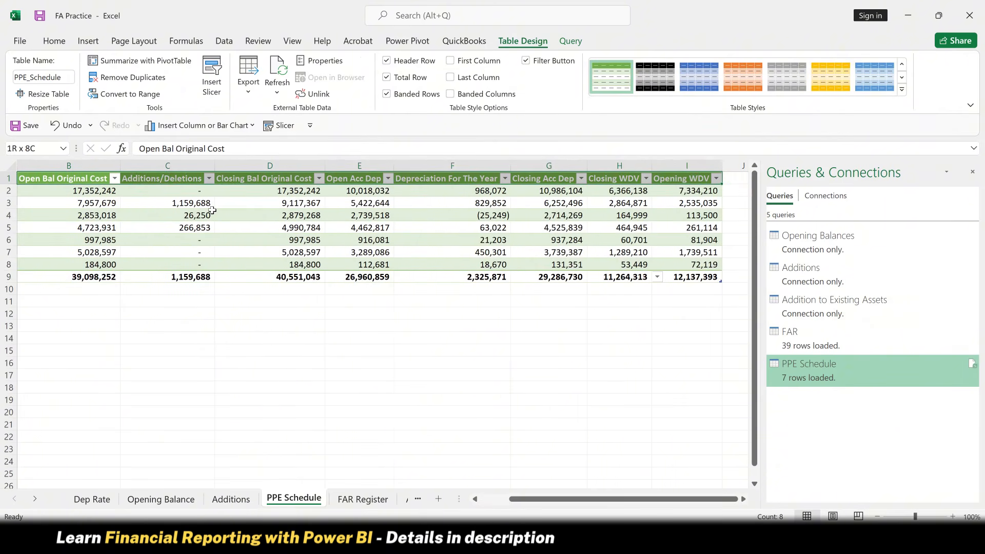
pyautogui.press('alt')
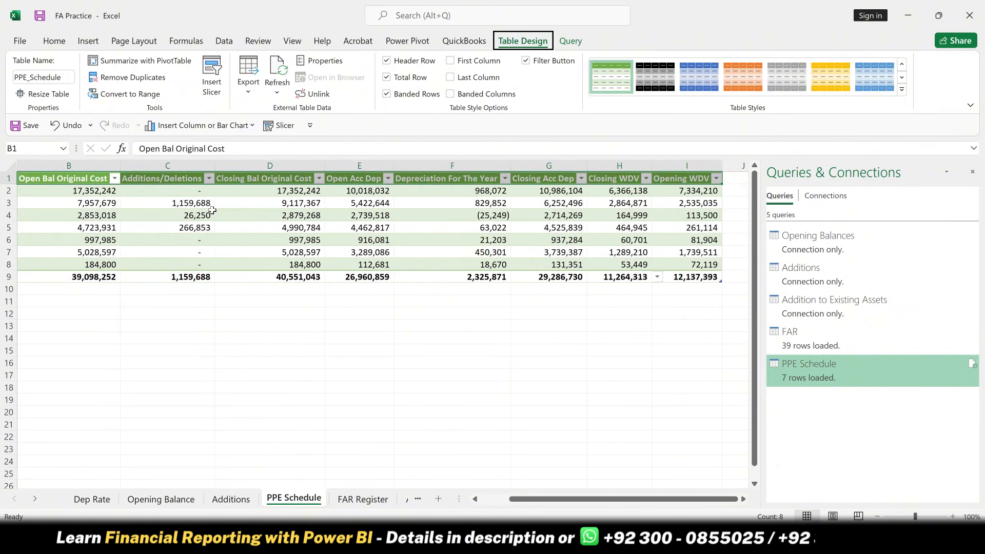
pyautogui.press('h')
pyautogui.press('o')
pyautogui.press('w')
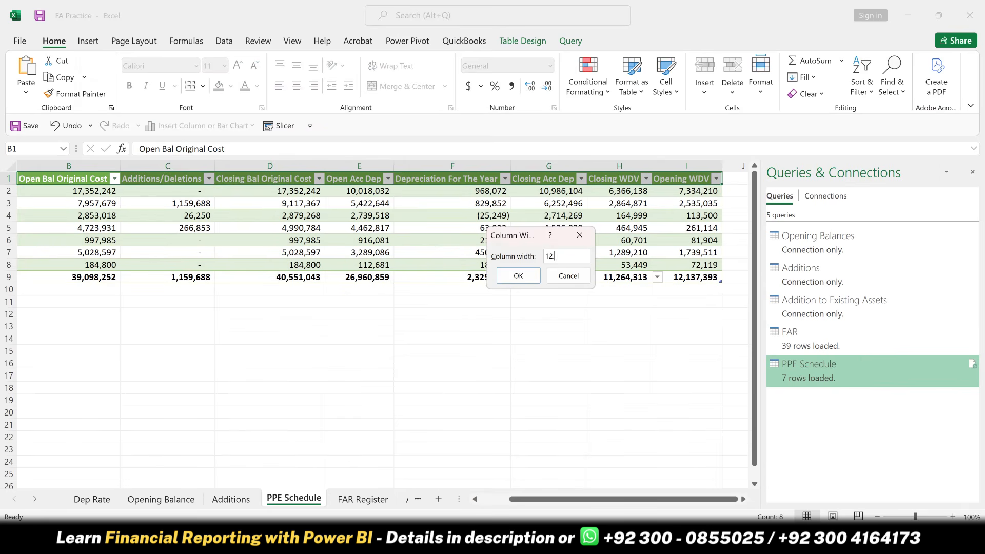
pyautogui.press('Return')
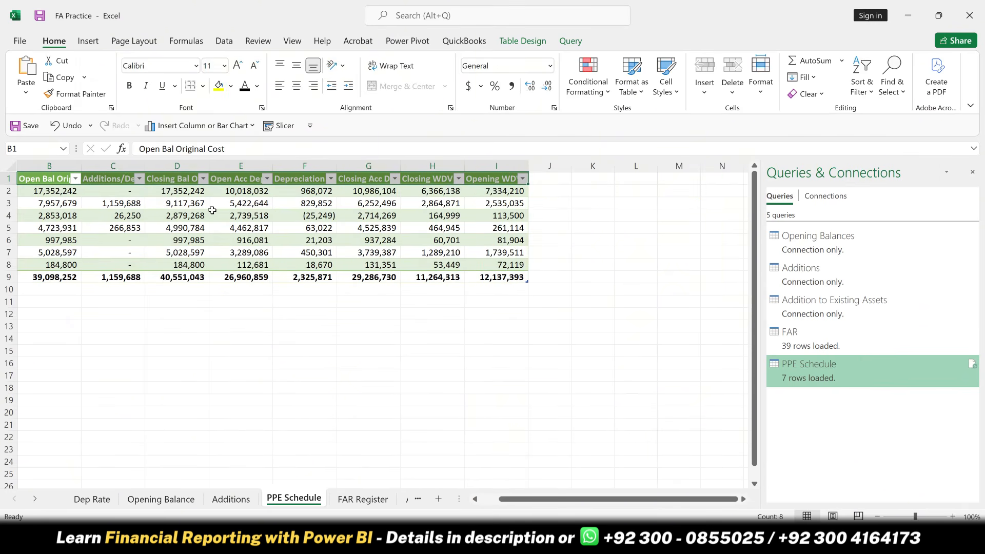
pyautogui.click(297, 82)
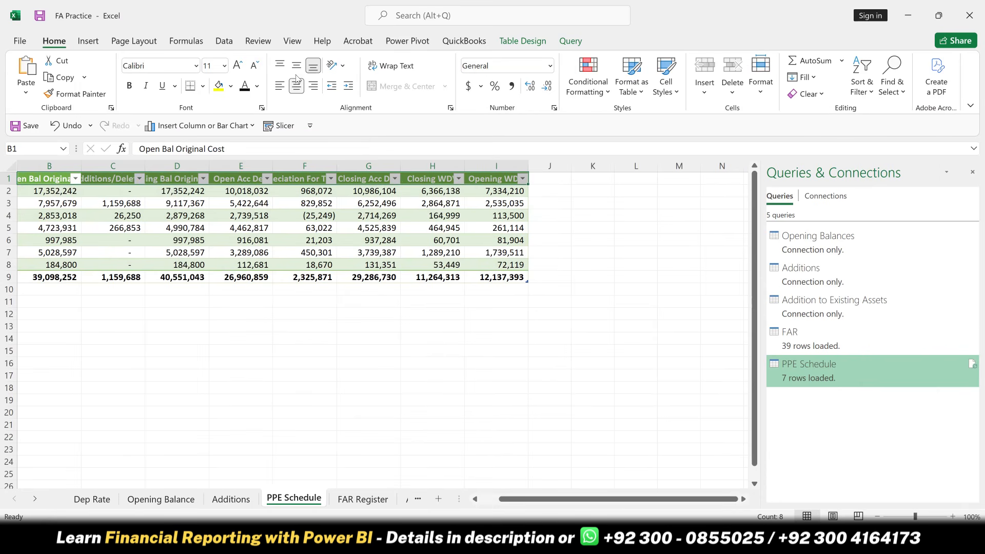
pyautogui.click(296, 65)
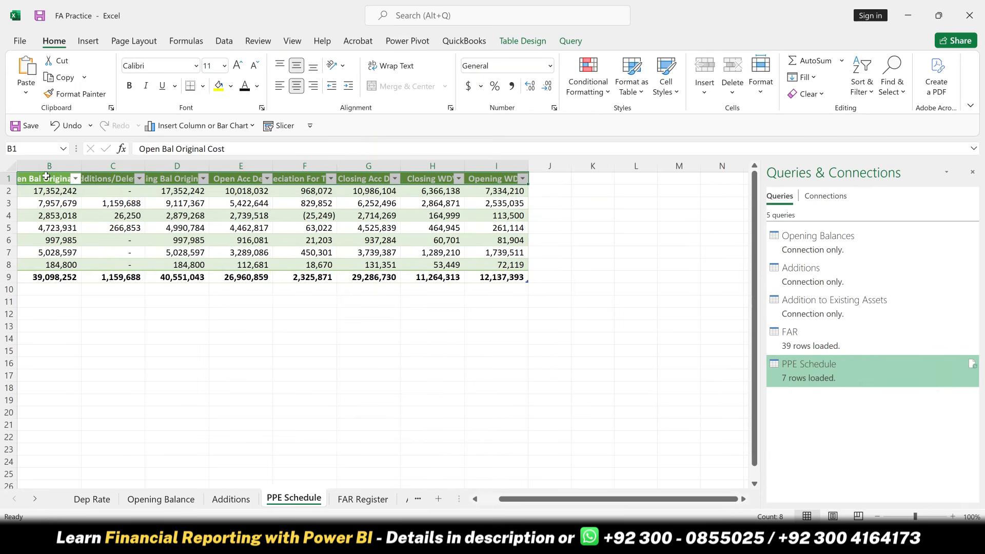
# Wrap the text of each header cell one by one, from Open Bal Original Cost in B1 to Opening WDV in I1.
pyautogui.click(46, 177)
pyautogui.hscroll(-1, 46, 176)
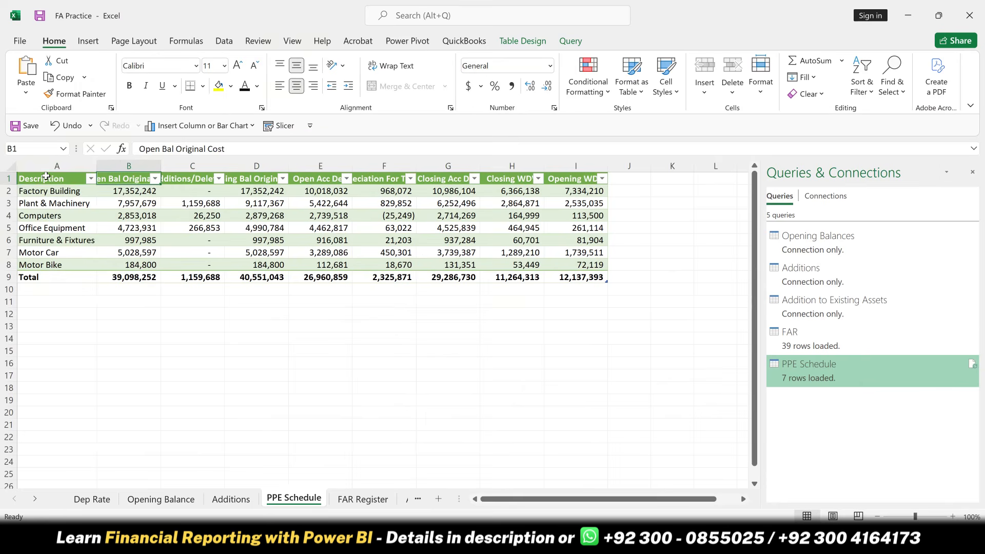
pyautogui.click(385, 70)
pyautogui.press('Right')
pyautogui.click(386, 70)
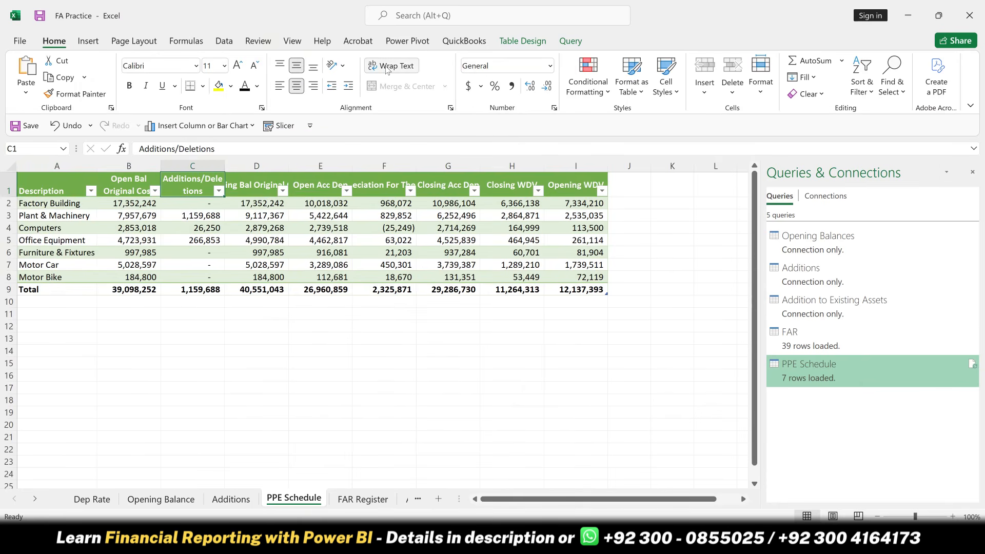
pyautogui.press('Right')
pyautogui.click(386, 70)
pyautogui.press('Right')
pyautogui.click(386, 70)
pyautogui.press('Right')
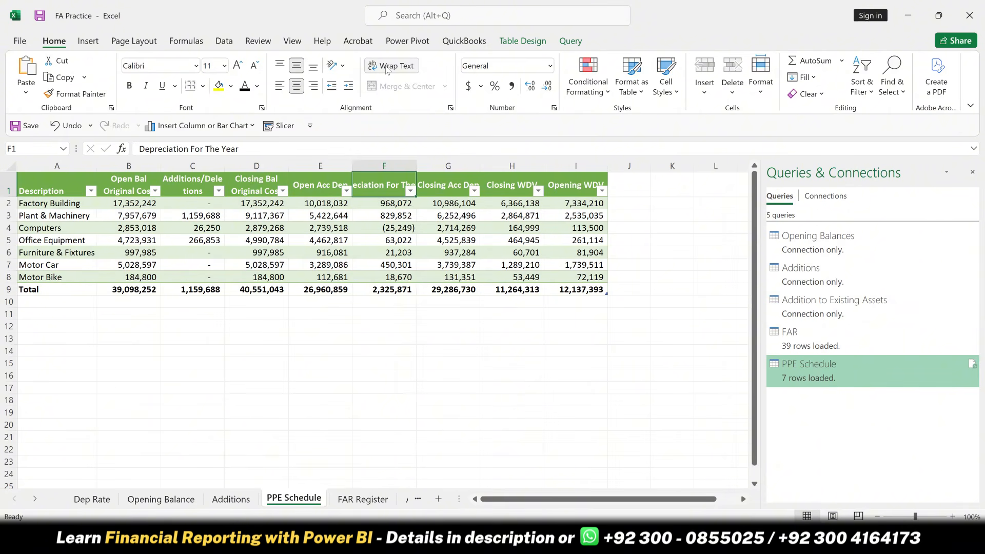
pyautogui.click(386, 70)
pyautogui.press('Right')
pyautogui.click(386, 71)
pyautogui.press('Right')
pyautogui.click(386, 71)
pyautogui.press('Right')
pyautogui.click(386, 70)
pyautogui.press('Left')
pyautogui.press('Left')
pyautogui.press('Left')
pyautogui.press('Left')
pyautogui.press('Left')
pyautogui.press('Left')
pyautogui.press('Left')
pyautogui.press('Left')
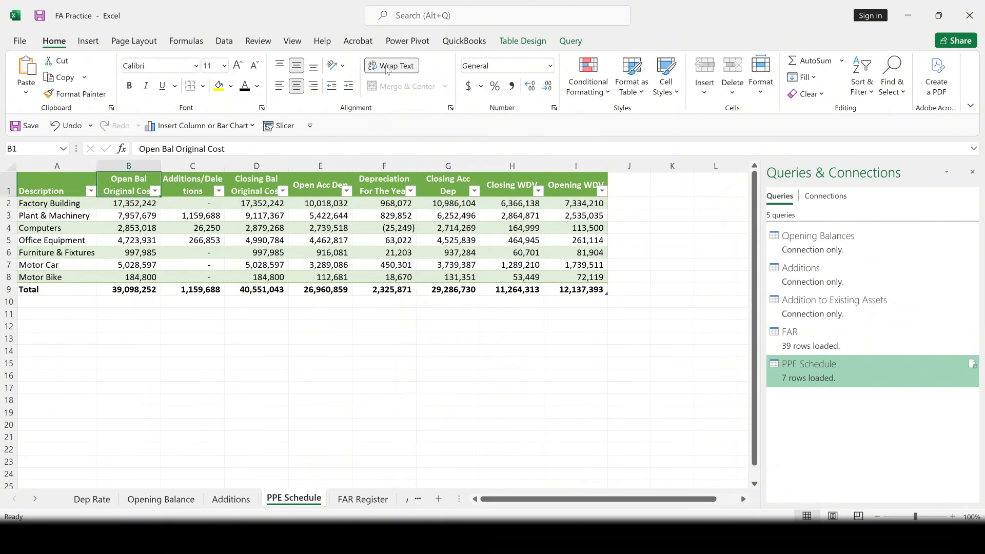
# Apply the black table style, first in the Medium group, to the whole PPE schedule table.
pyautogui.hotkey('ctrl', 'shift', 'Down')
pyautogui.hotkey('ctrl', 'shift', 'Right')
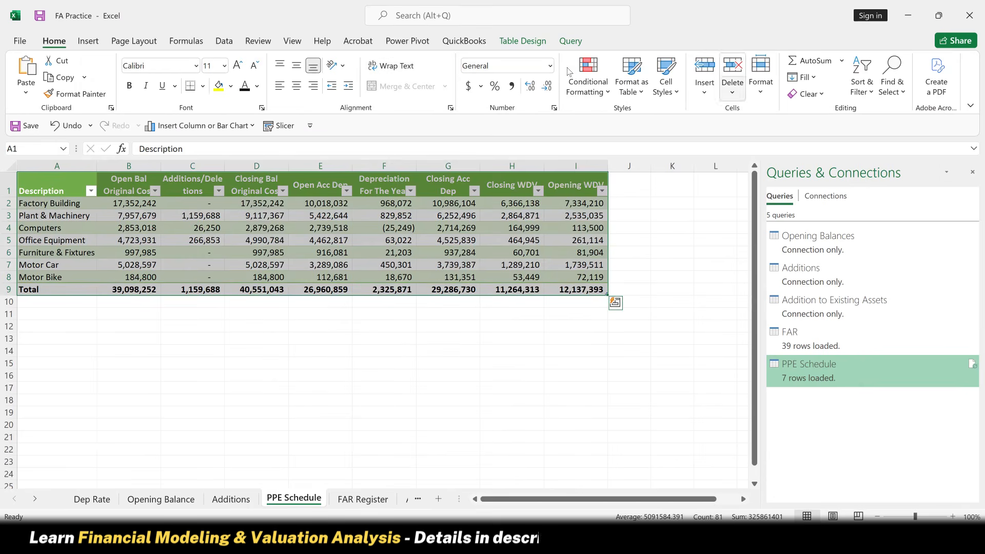
pyautogui.click(529, 42)
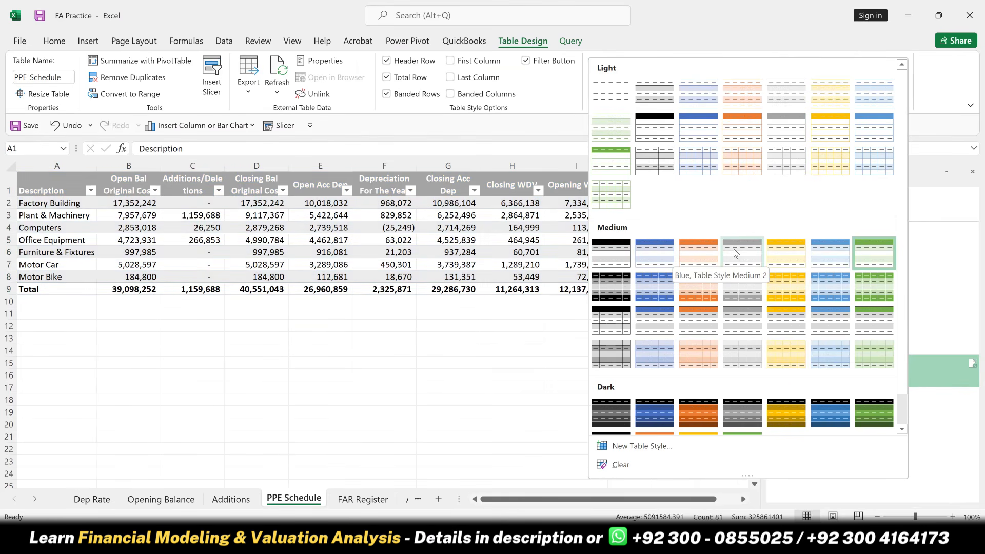
pyautogui.click(618, 262)
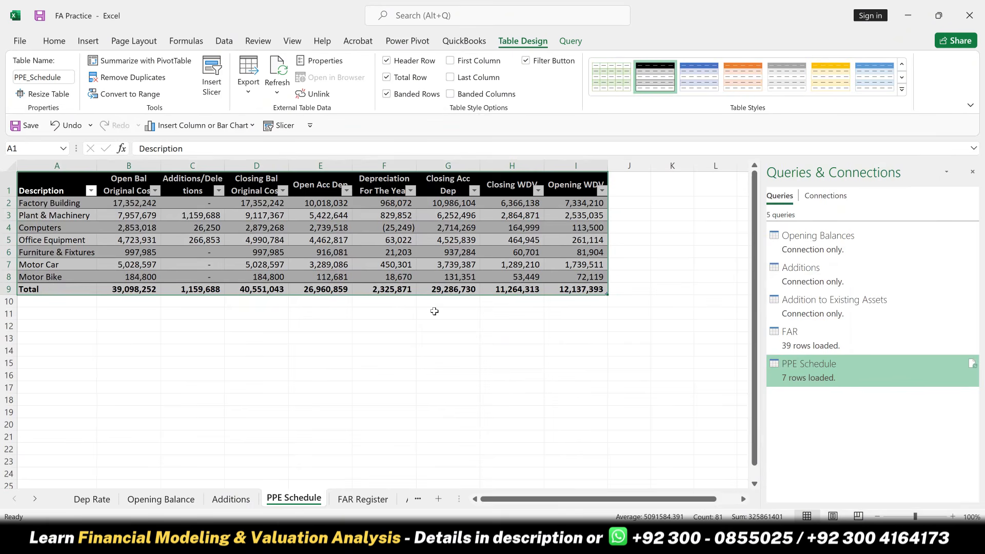
pyautogui.scroll(2, 434, 311)
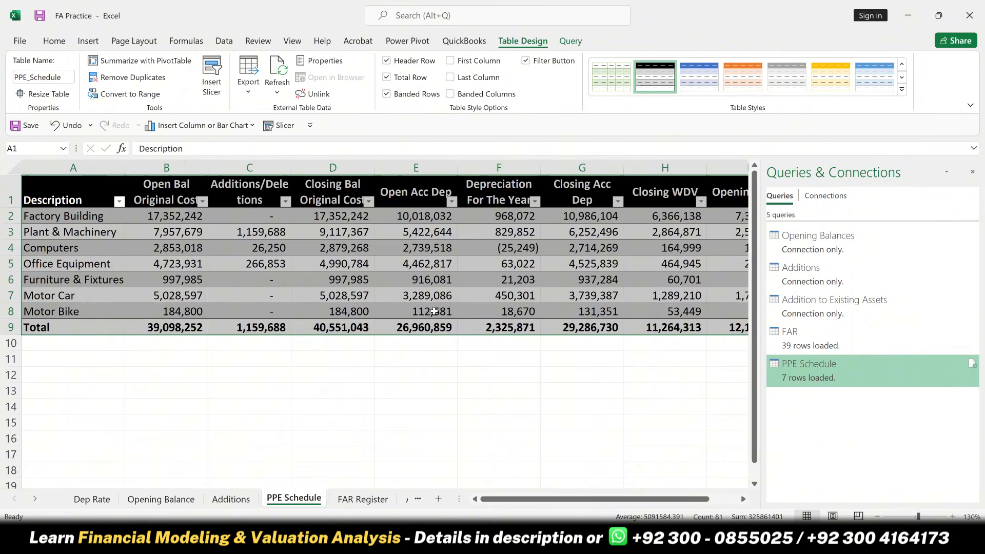
pyautogui.scroll(-1, 434, 311)
# Copy the PPE schedule totals from B9 to I9 and paste them as values starting at B13.
pyautogui.click(153, 308)
pyautogui.hotkey('shift', 'Right')
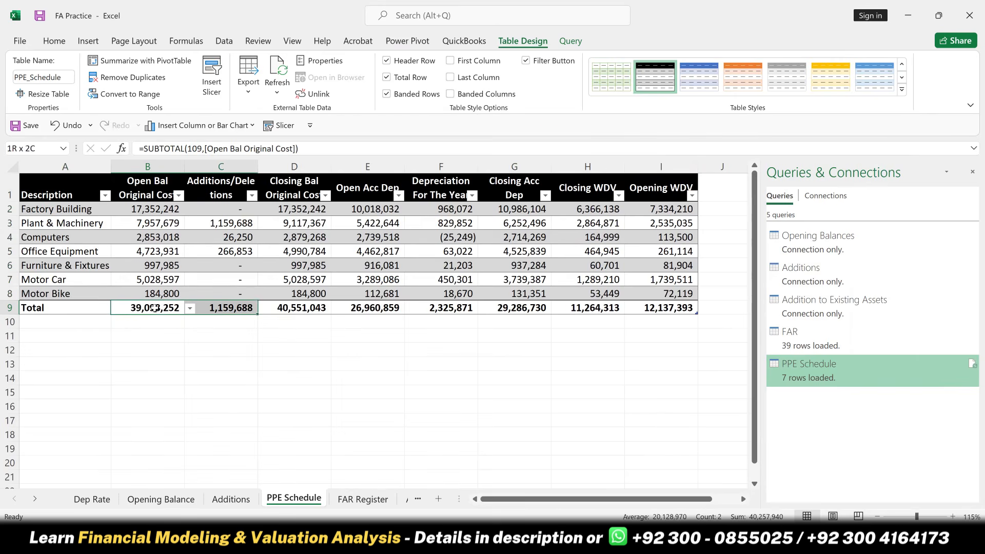
pyautogui.hotkey('shift', 'Right')
pyautogui.hotkey('shift', 'Right')
pyautogui.hotkey('shift', 'Right')
pyautogui.hotkey('shift', 'Right')
pyautogui.hotkey('shift', 'Right')
pyautogui.hotkey('shift', 'Right')
pyautogui.hotkey('ctrl', 'c')
pyautogui.press('Down')
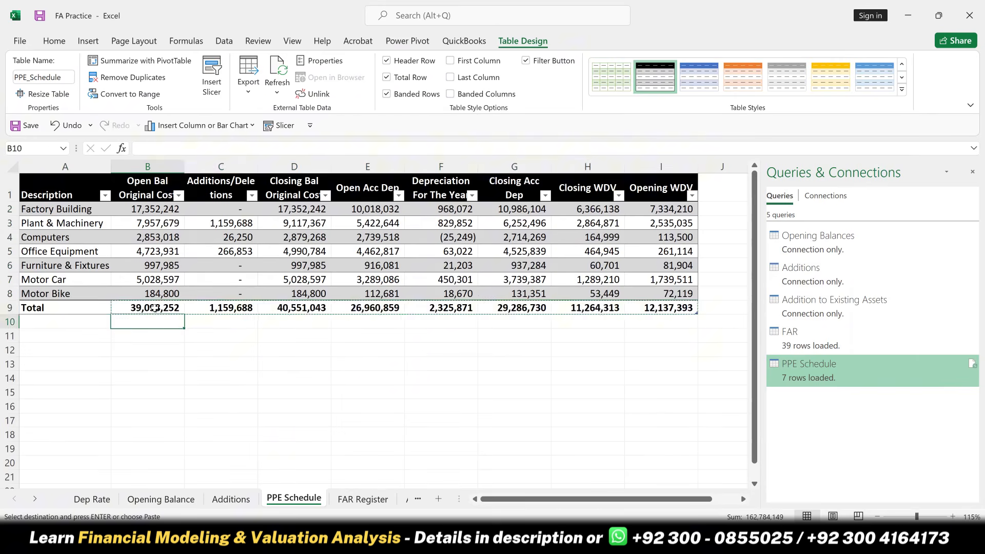
pyautogui.press('Down')
pyautogui.press('Down')
pyautogui.press('Down')
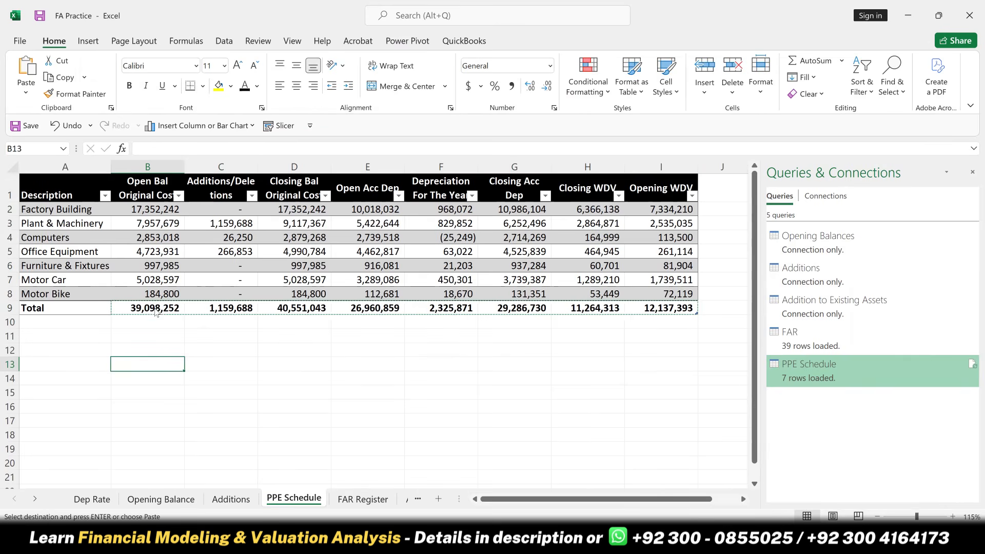
pyautogui.hotkey('ctrl', 'alt', 'v')
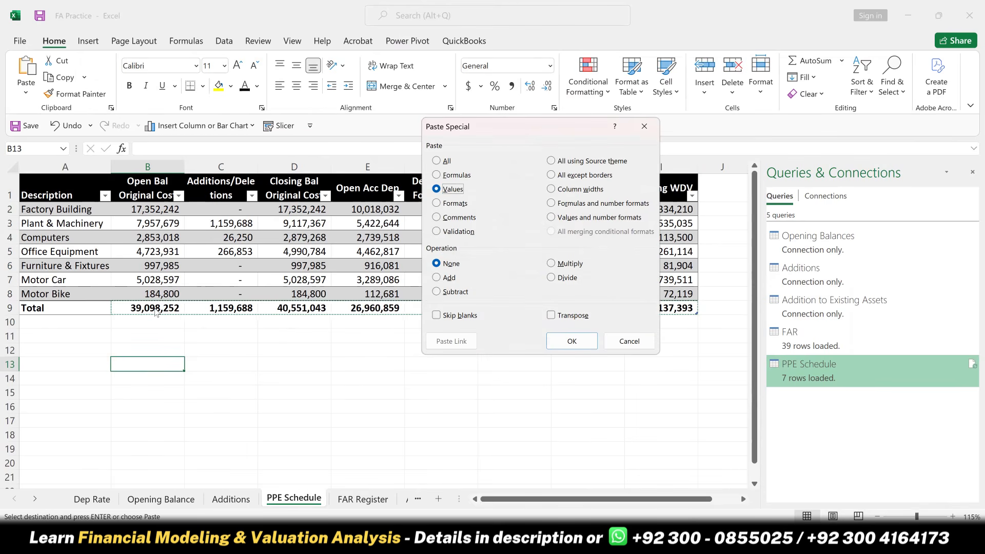
pyautogui.press('Return')
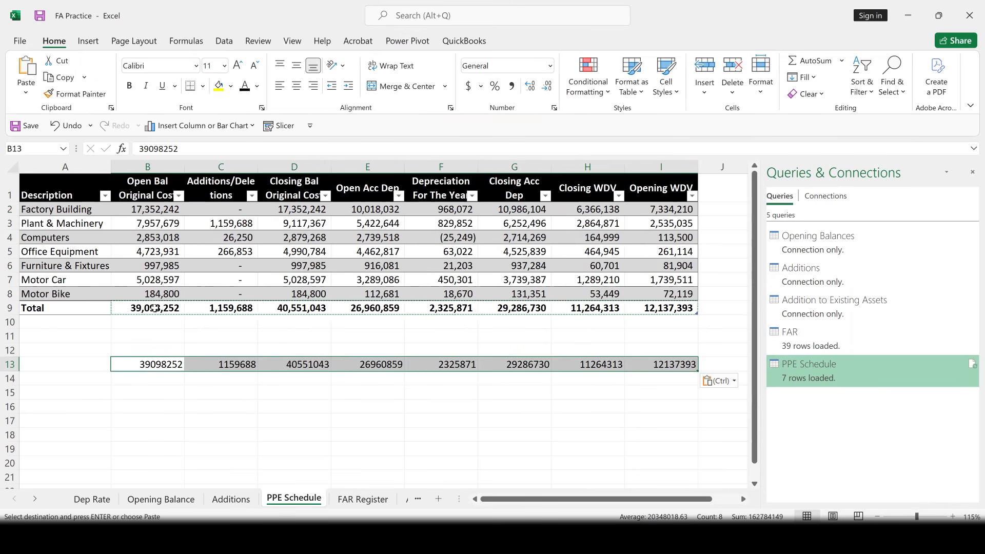
# Make the pasted totals in row 13 bold with thousands separators and no decimals.
pyautogui.hotkey('ctrl', 'b')
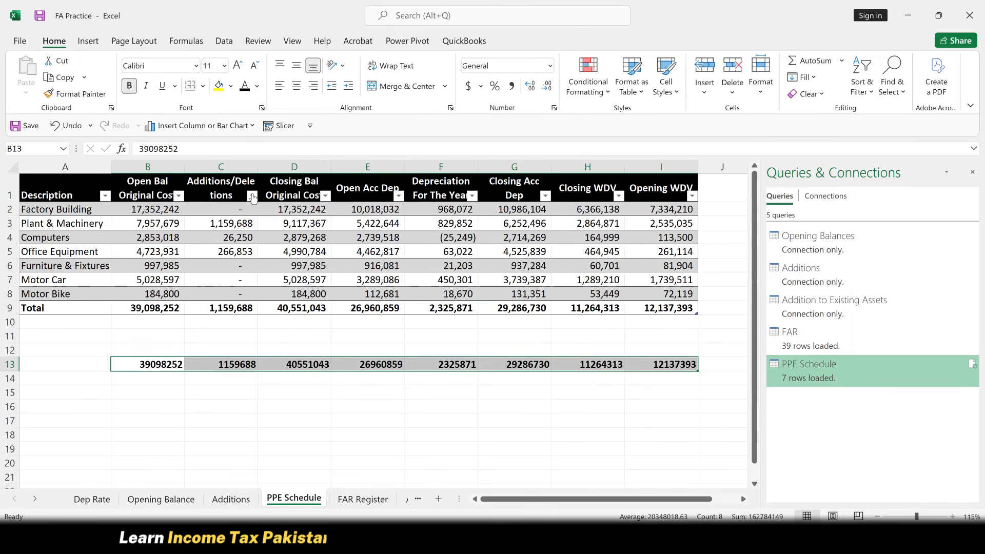
pyautogui.click(511, 87)
pyautogui.doubleClick(547, 86)
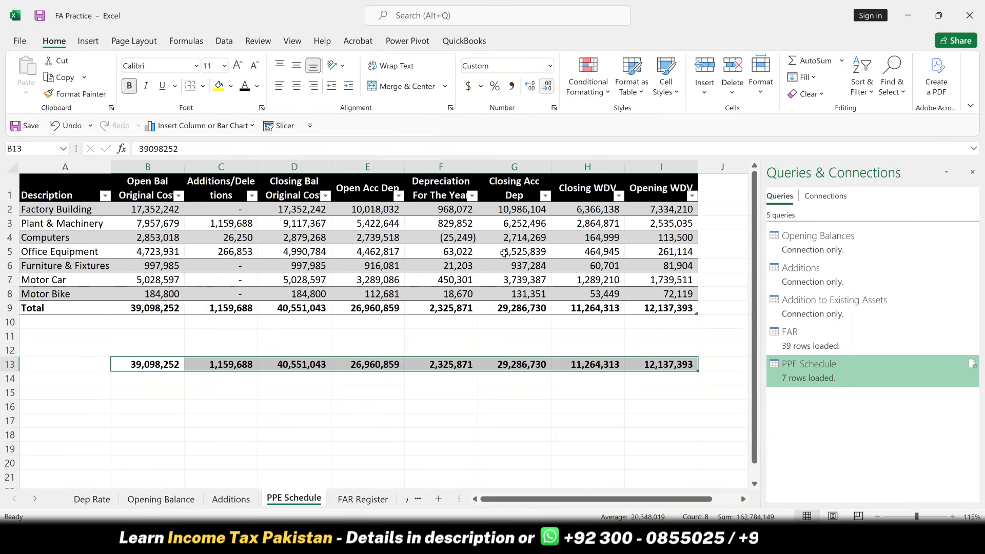
# In the Opening Balance sheet, copy the Office Equipment rows 501 and 502 across all nine columns and paste them below the table at A34.
pyautogui.click(161, 499)
pyautogui.click(68, 248)
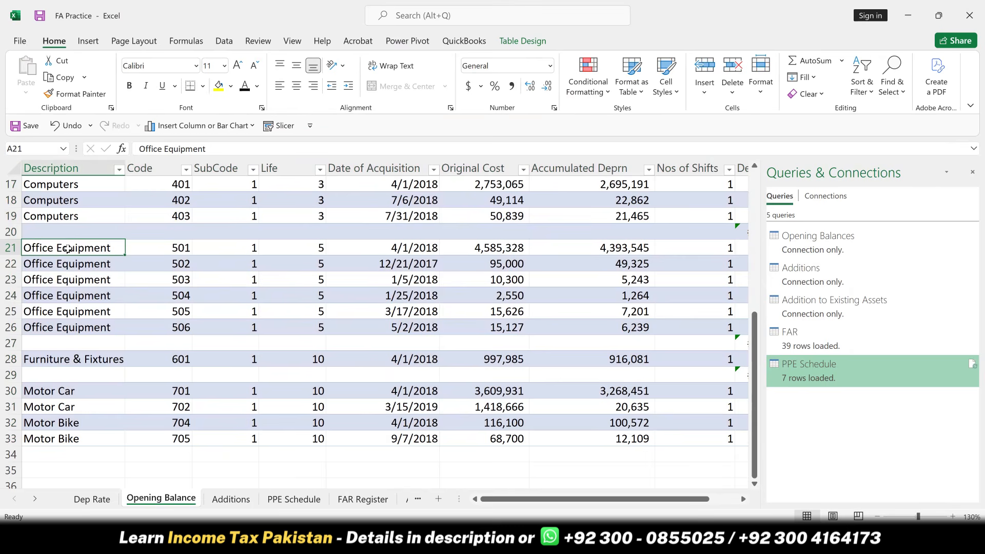
pyautogui.hotkey('shift', 'Down')
pyautogui.hotkey('shift', 'Down')
pyautogui.hotkey('shift', 'Down')
pyautogui.hotkey('shift', 'Down')
pyautogui.hotkey('shift', 'Down')
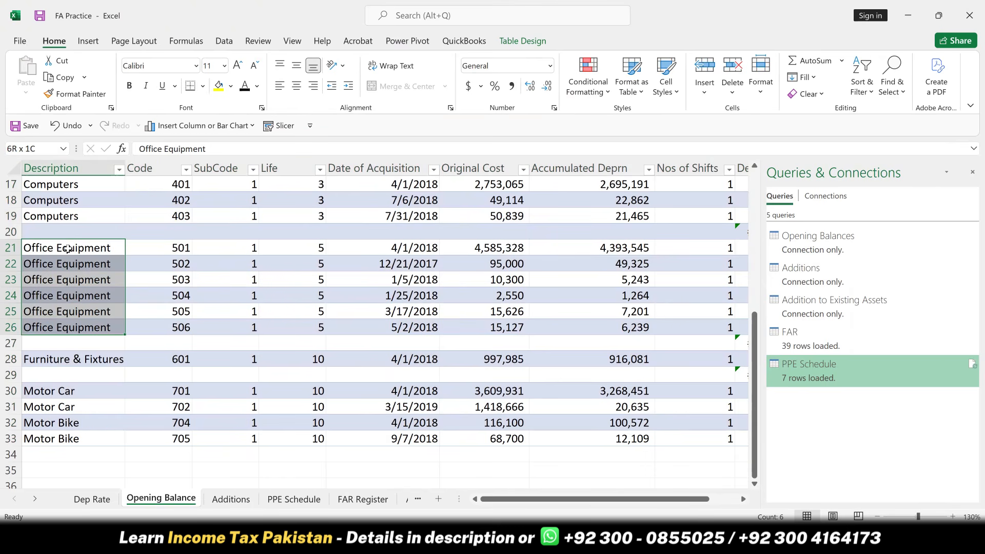
pyautogui.hotkey('shift', 'Up')
pyautogui.hotkey('shift', 'Up')
pyautogui.hotkey('shift', 'Up')
pyautogui.hotkey('shift', 'Up')
pyautogui.hotkey('shift', 'Up')
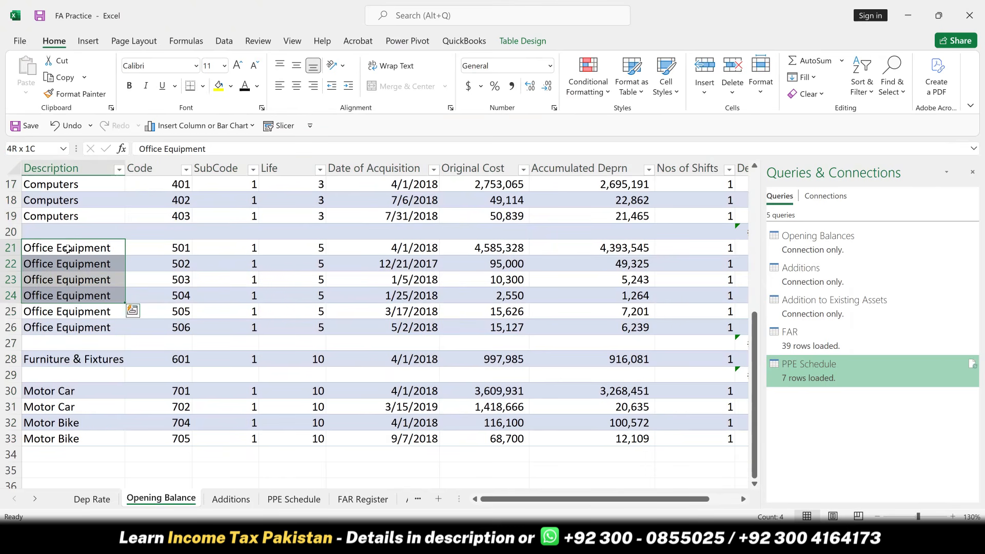
pyautogui.hotkey('shift', 'Right')
pyautogui.hotkey('shift', 'Right')
pyautogui.hotkey('shift', 'Right')
pyautogui.hotkey('shift', 'Right')
pyautogui.hotkey('shift', 'Right')
pyautogui.hotkey('shift', 'Right')
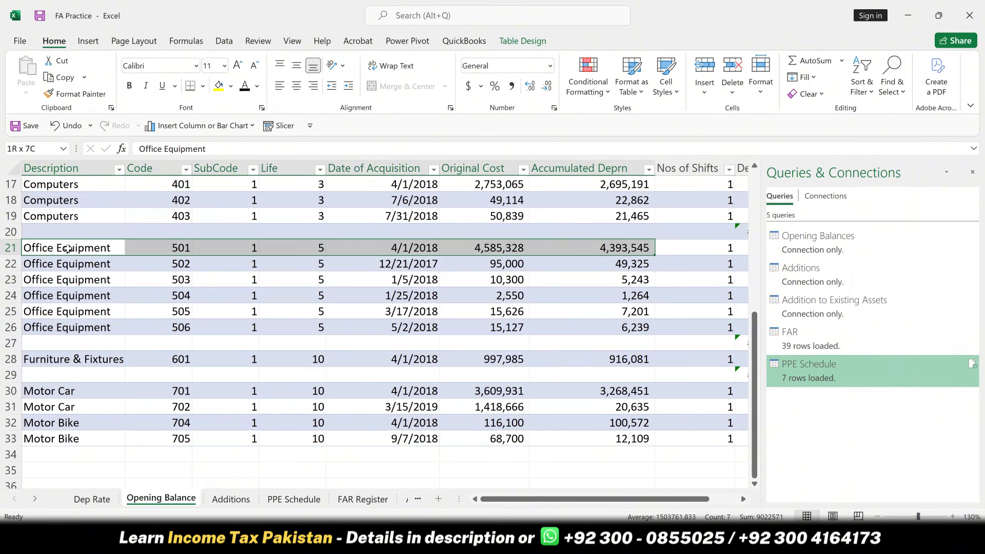
pyautogui.hotkey('shift', 'Down')
pyautogui.hotkey('shift', 'Right')
pyautogui.hotkey('shift', 'Right')
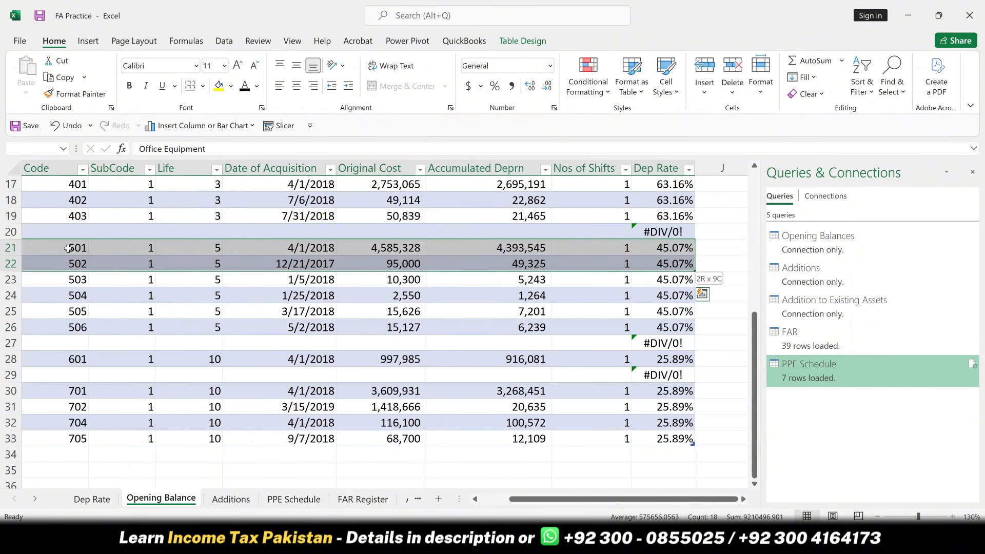
pyautogui.hotkey('ctrl', 'c')
pyautogui.press('Down')
pyautogui.press('Down')
pyautogui.press('Down')
pyautogui.press('Down')
pyautogui.press('Down')
pyautogui.press('Down')
pyautogui.press('Down')
pyautogui.press('Down')
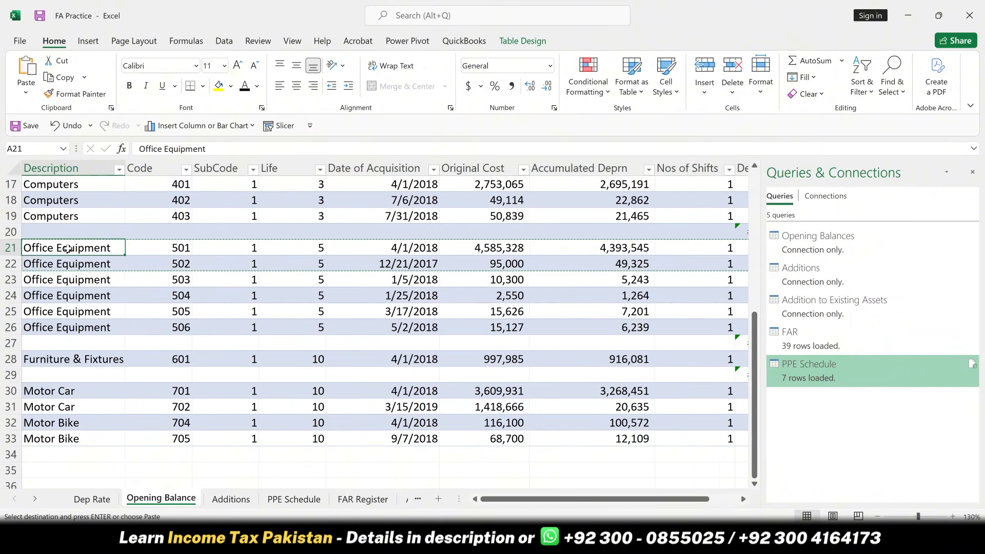
pyautogui.press('Down')
pyautogui.press('Down')
pyautogui.press('Down')
pyautogui.press('Down')
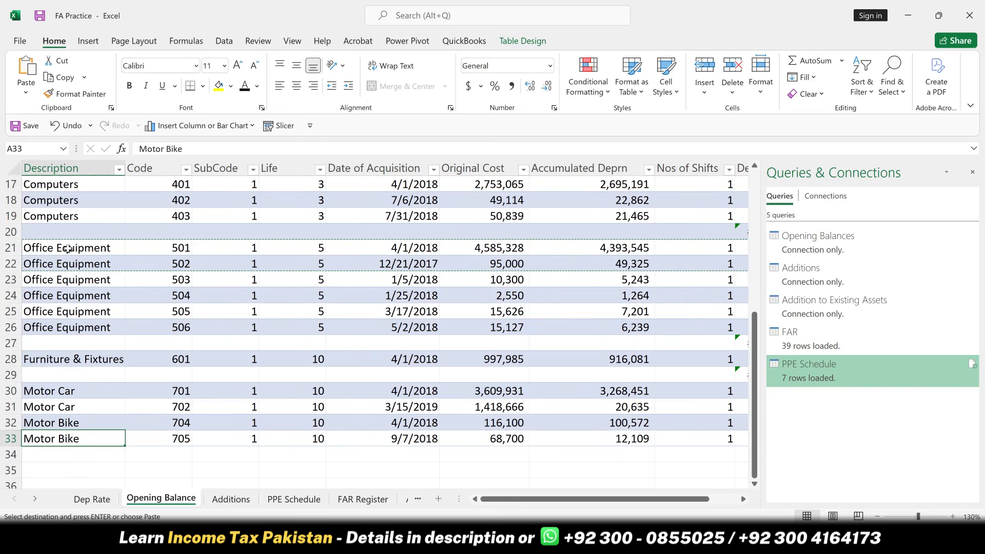
pyautogui.press('Down')
pyautogui.hotkey('ctrl', 'v')
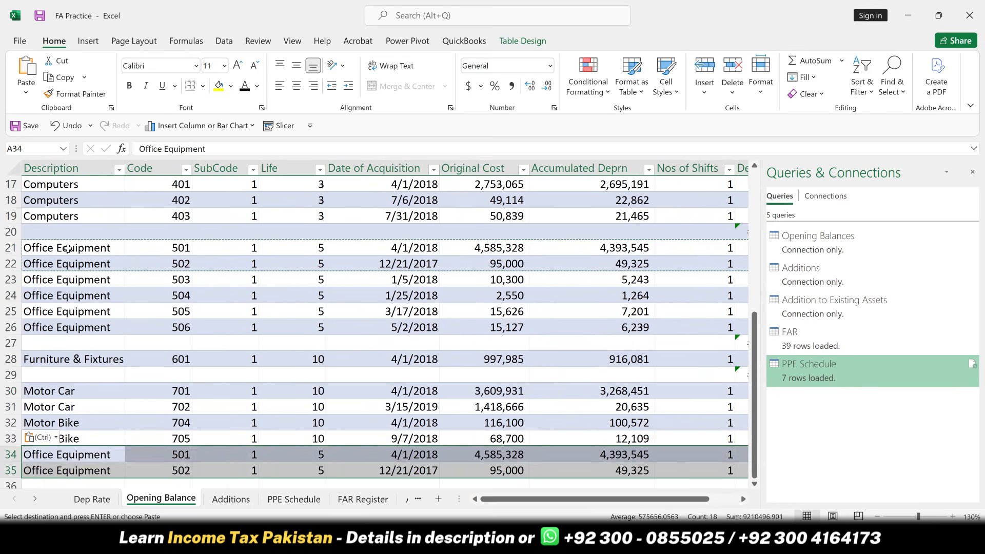
# Copy the Motor Car rows 701 and 702 across all nine columns and paste them below the new Office Equipment rows at A36.
pyautogui.press('Up')
pyautogui.press('Up')
pyautogui.press('Up')
pyautogui.press('Up')
pyautogui.hotkey('shift', 'Down')
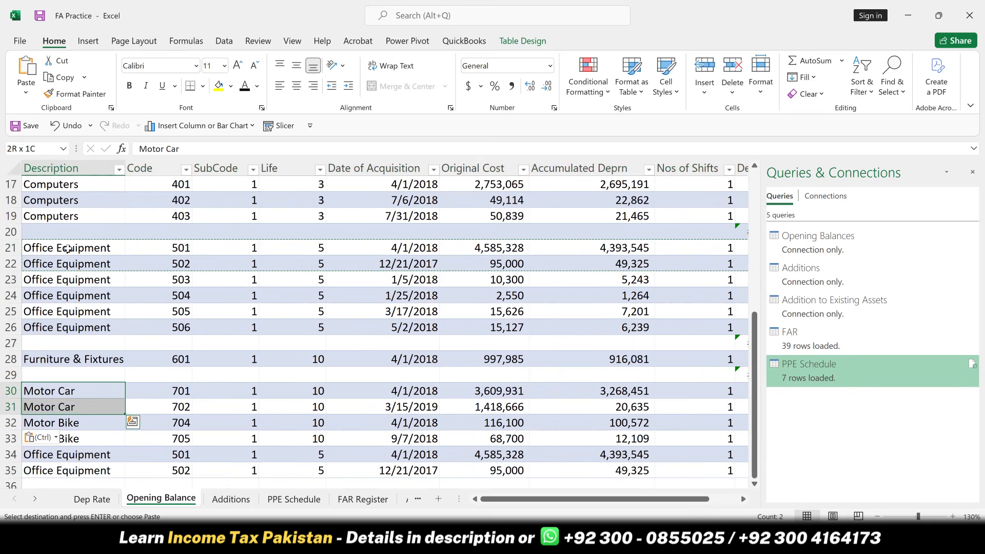
pyautogui.hotkey('shift', 'Right')
pyautogui.hotkey('shift', 'Right')
pyautogui.hotkey('shift', 'Right')
pyautogui.hotkey('shift', 'Right')
pyautogui.hotkey('shift', 'Right')
pyautogui.hotkey('shift', 'Right')
pyautogui.hotkey('shift', 'Right')
pyautogui.hotkey('shift', 'Right')
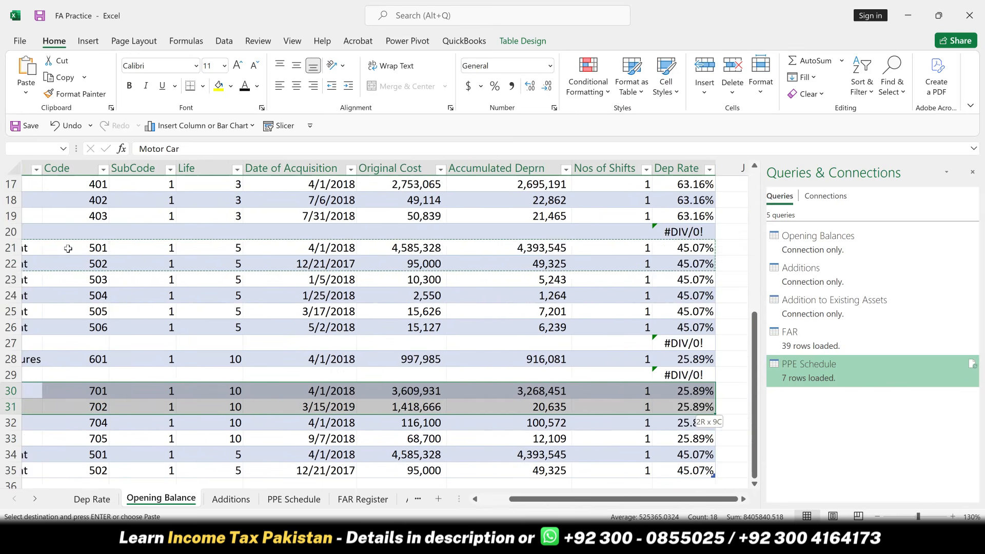
pyautogui.hotkey('ctrl', 'c')
pyautogui.press('Down')
pyautogui.press('Down')
pyautogui.press('Down')
pyautogui.press('Down')
pyautogui.press('Down')
pyautogui.press('Down')
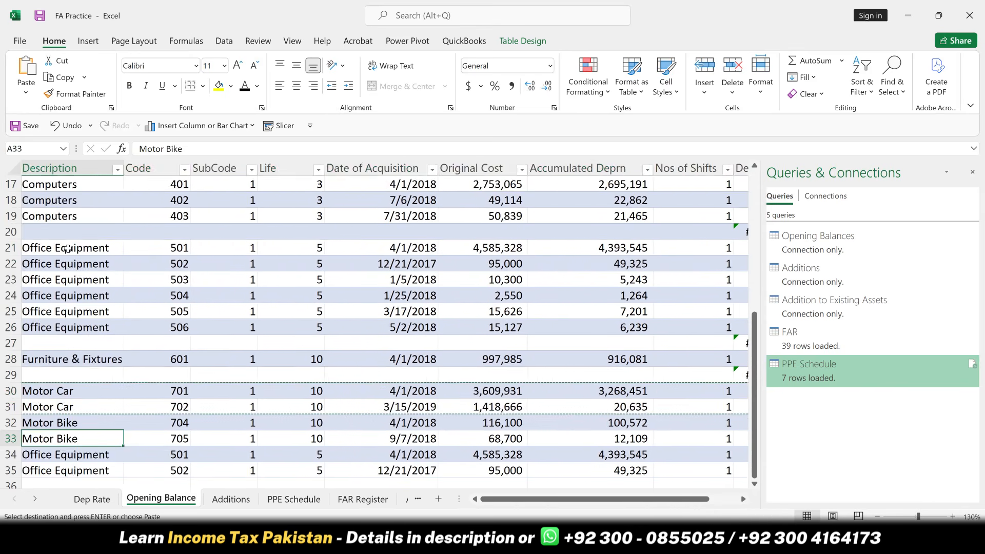
pyautogui.hotkey('ctrl', 'v')
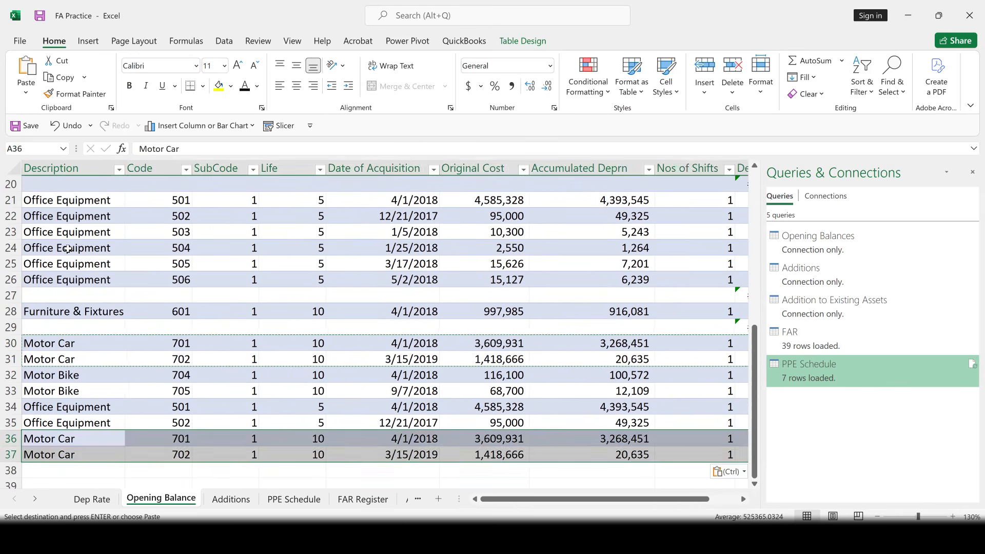
# Enter =E33+70 as the Date of Acquisition in E34 and fill the formula down to E37.
pyautogui.press('Up')
pyautogui.press('Up')
pyautogui.press('Right')
pyautogui.press('Right')
pyautogui.press('Right')
pyautogui.press('Right')
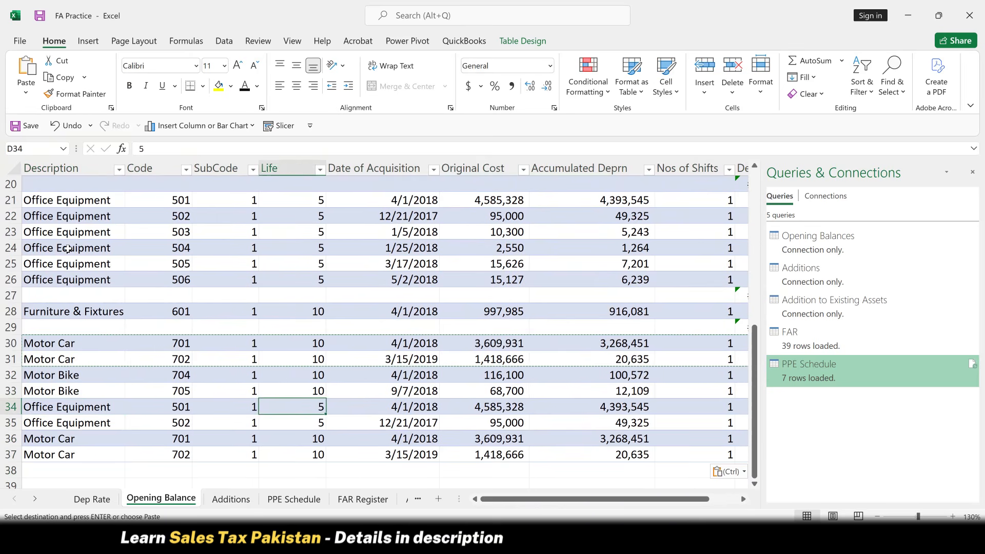
pyautogui.write('=')
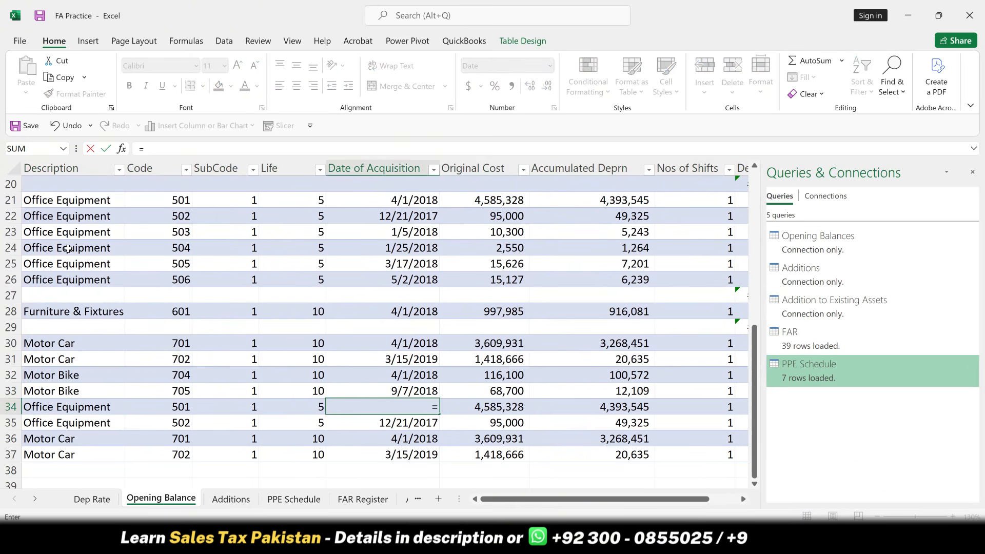
pyautogui.press('Up')
pyautogui.write('+70')
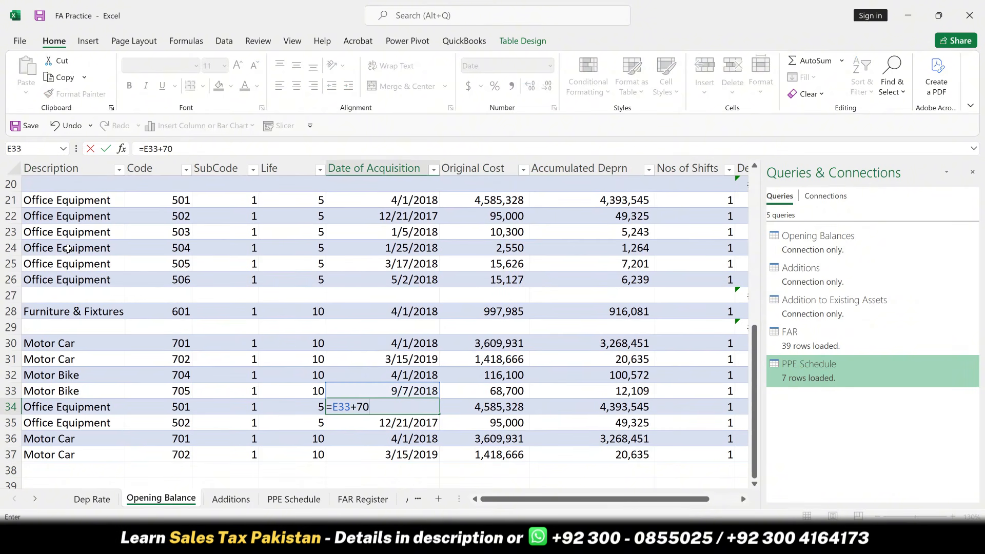
pyautogui.hotkey('ctrl', 'Return')
pyautogui.hotkey('shift', 'Down')
pyautogui.hotkey('shift', 'Down')
pyautogui.hotkey('shift', 'Down')
pyautogui.hotkey('ctrl', 'd')
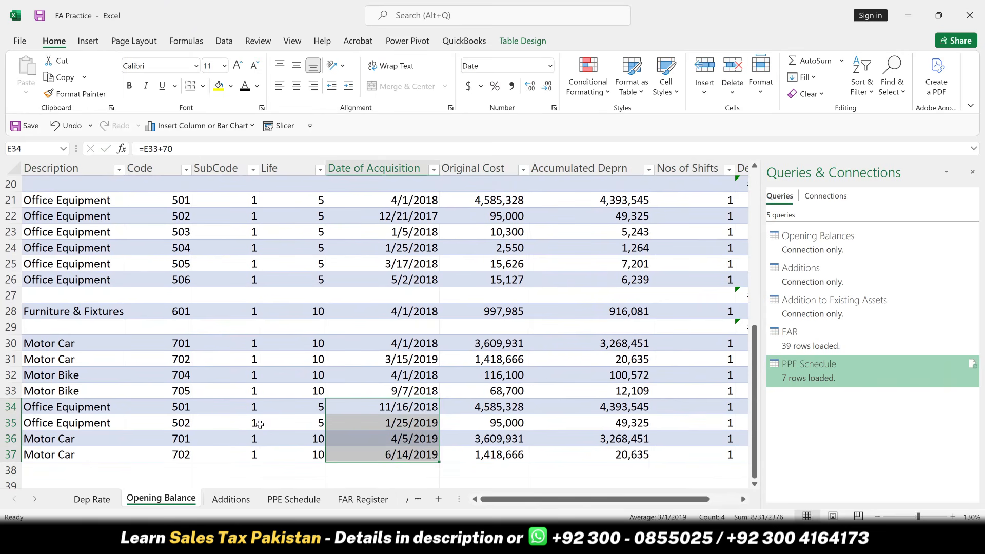
# Refresh the PPE Schedule table from its query to bring in the added opening balance rows.
pyautogui.click(294, 499)
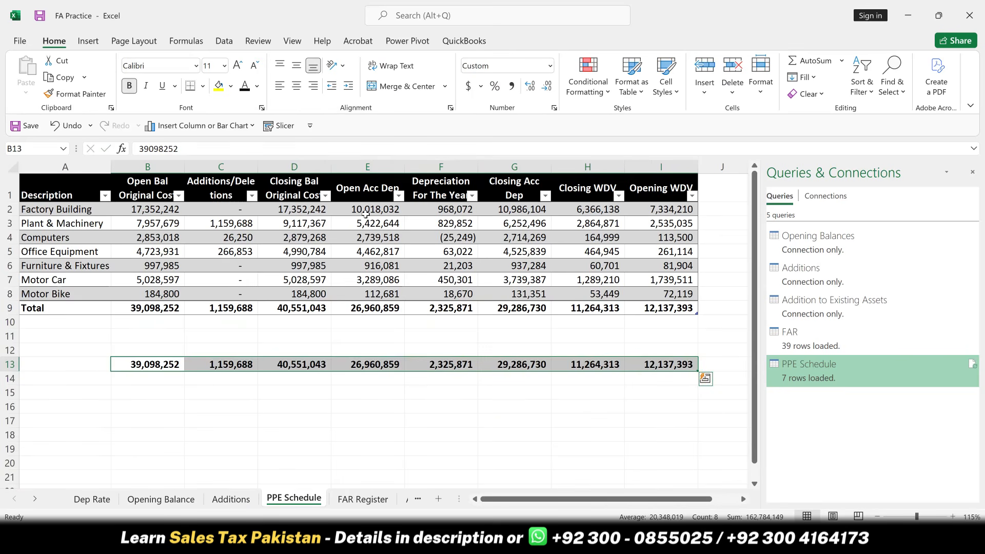
pyautogui.click(363, 236)
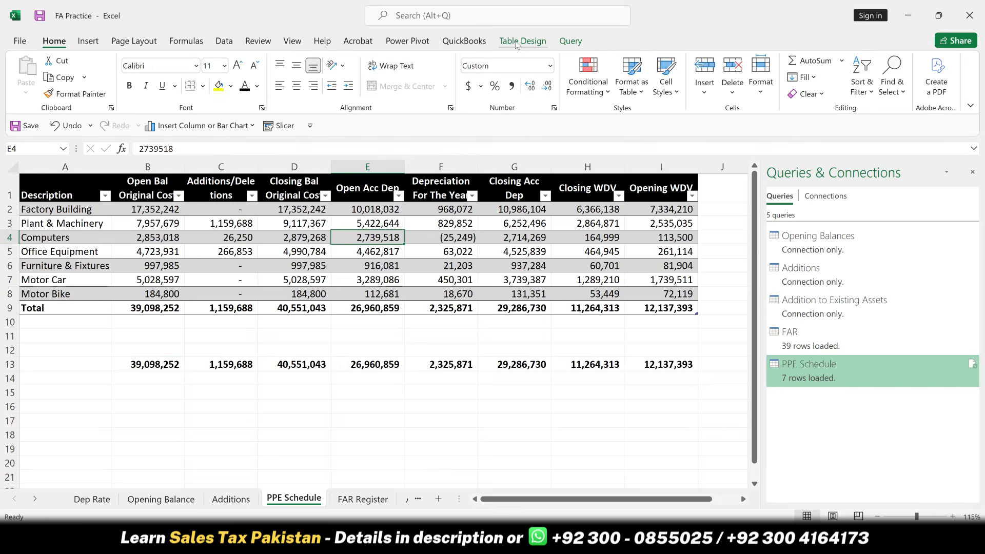
pyautogui.click(517, 42)
pyautogui.click(279, 71)
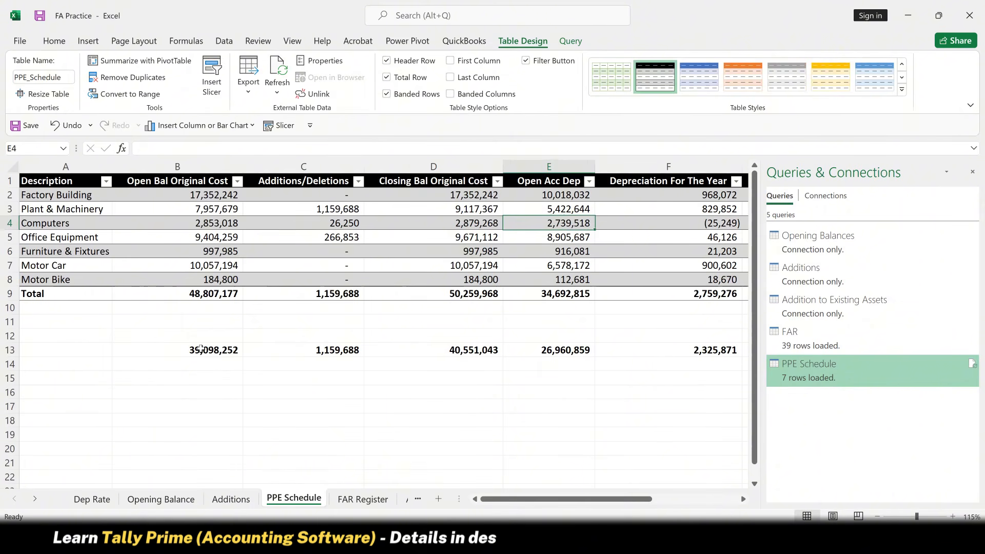
pyautogui.click(211, 349)
pyautogui.click(218, 417)
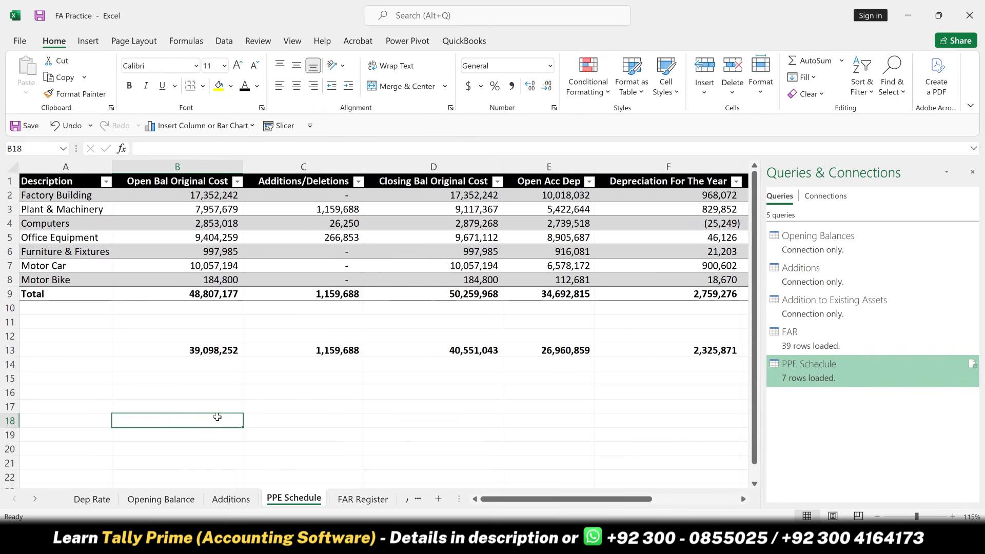
# Give columns B to I of the PPE schedule one uniform, narrower width.
pyautogui.click(138, 185)
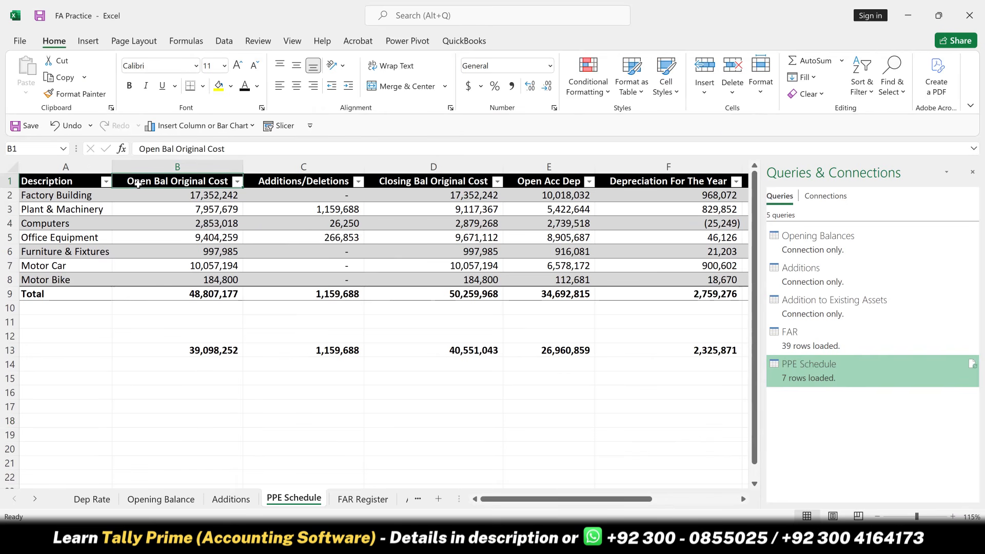
pyautogui.hotkey('ctrl', 'shift', 'Right')
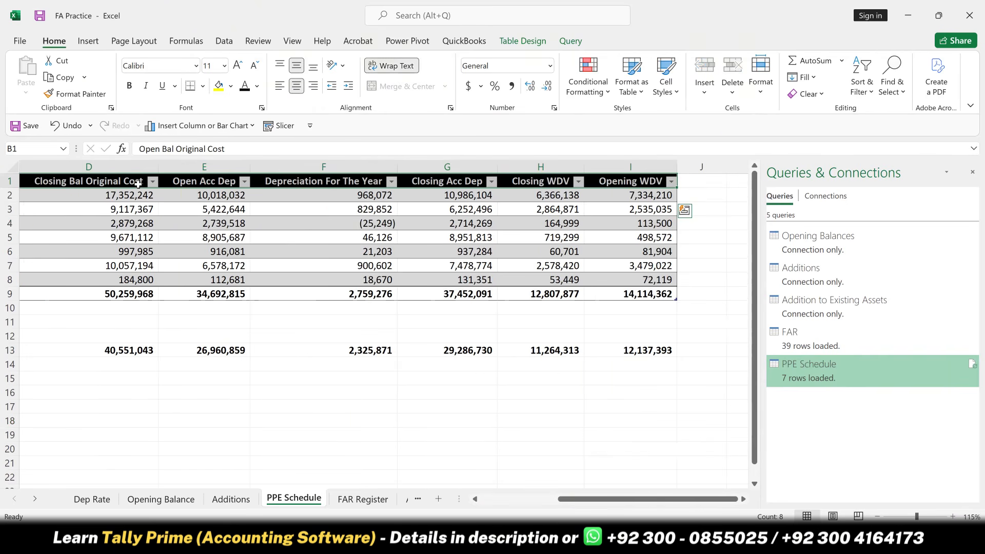
pyautogui.press('alt')
pyautogui.press('h')
pyautogui.press('o')
pyautogui.press('w')
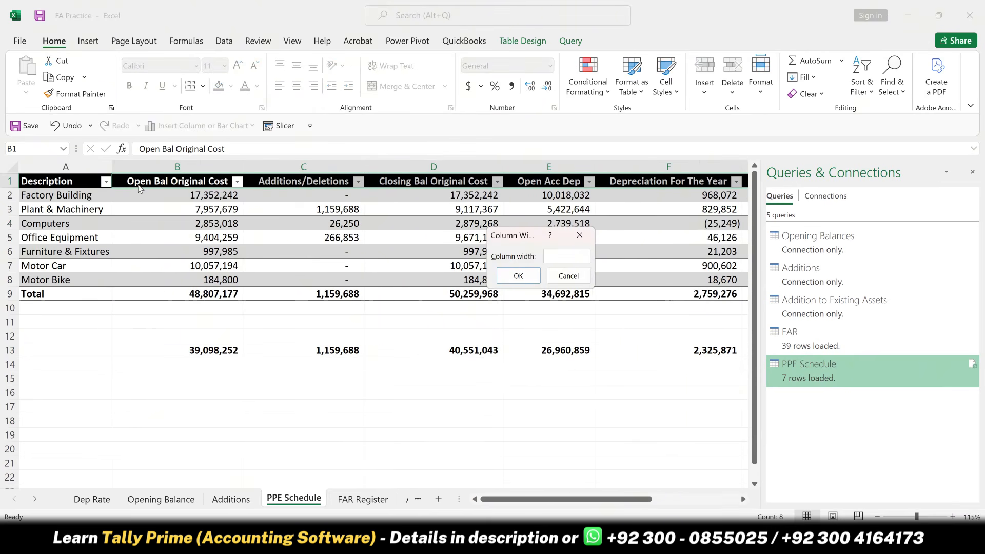
pyautogui.press('Return')
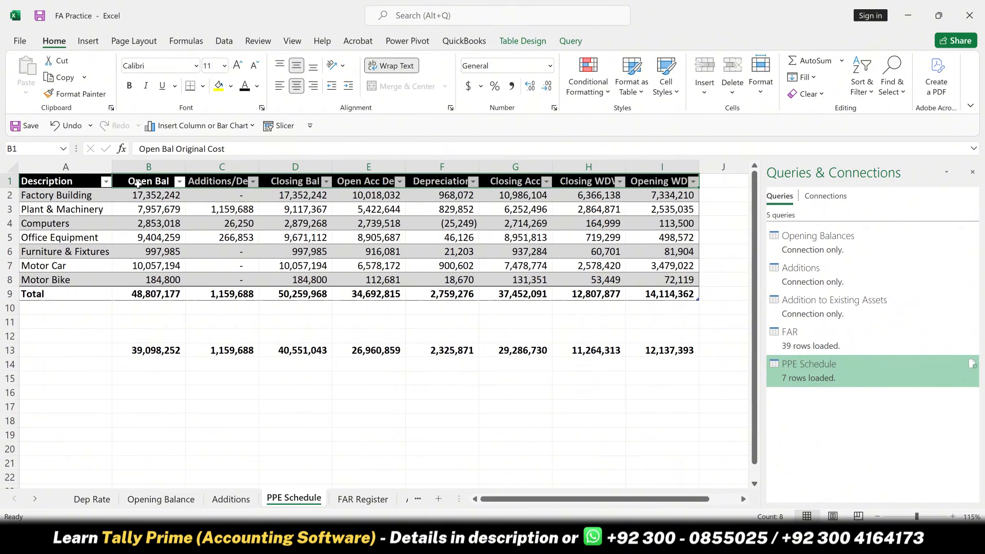
# Review the FAR Register from first to last row, check the Dep Rate and Opening Balance sheets, and return to the PPE Schedule.
pyautogui.click(356, 499)
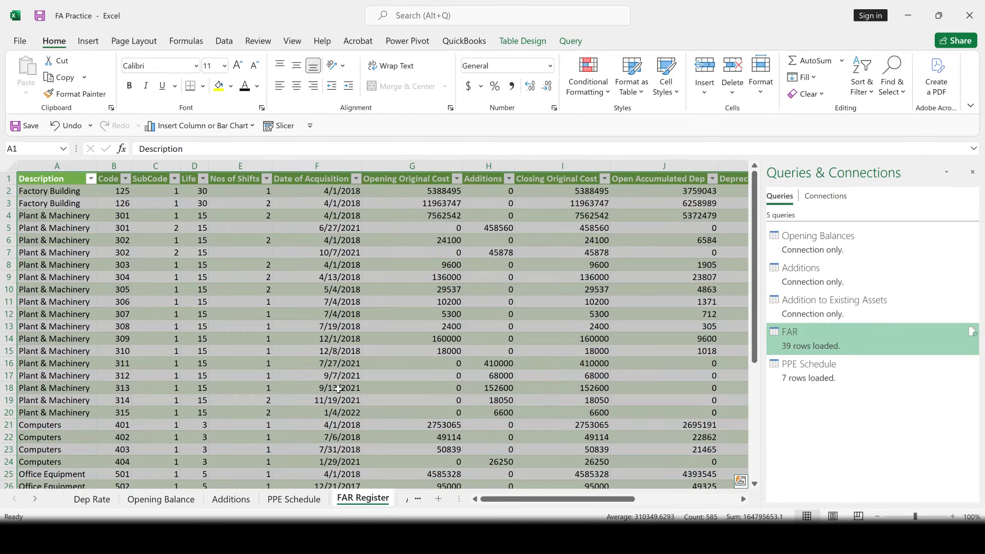
pyautogui.scroll(-8, 338, 389)
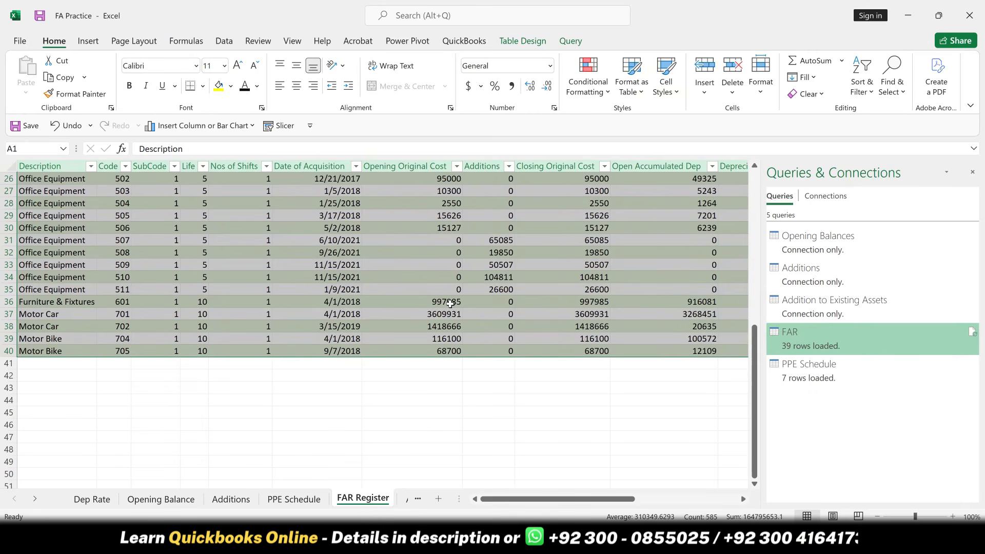
pyautogui.scroll(8, 450, 303)
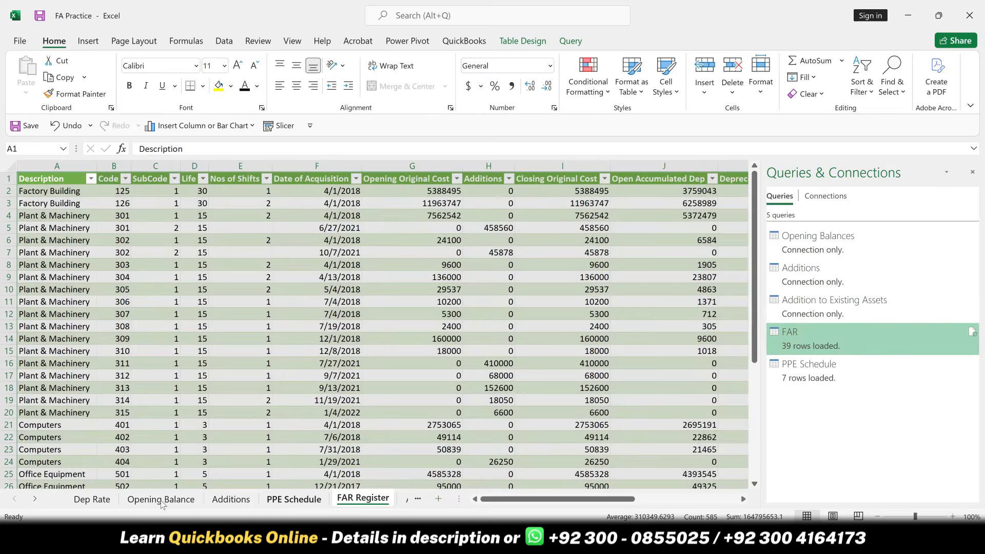
pyautogui.hotkey('ctrl', 'pageup')
pyautogui.click(103, 502)
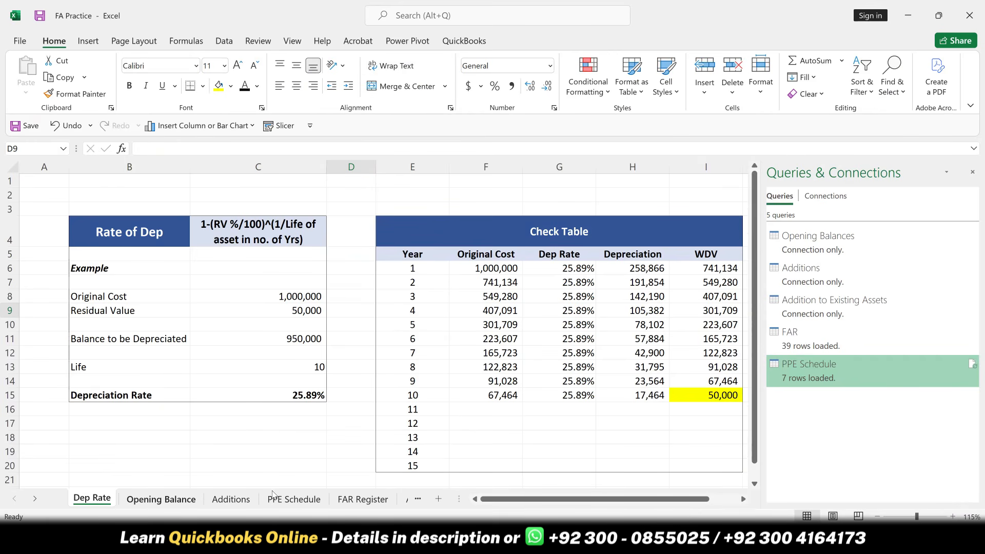
pyautogui.click(174, 499)
pyautogui.click(290, 501)
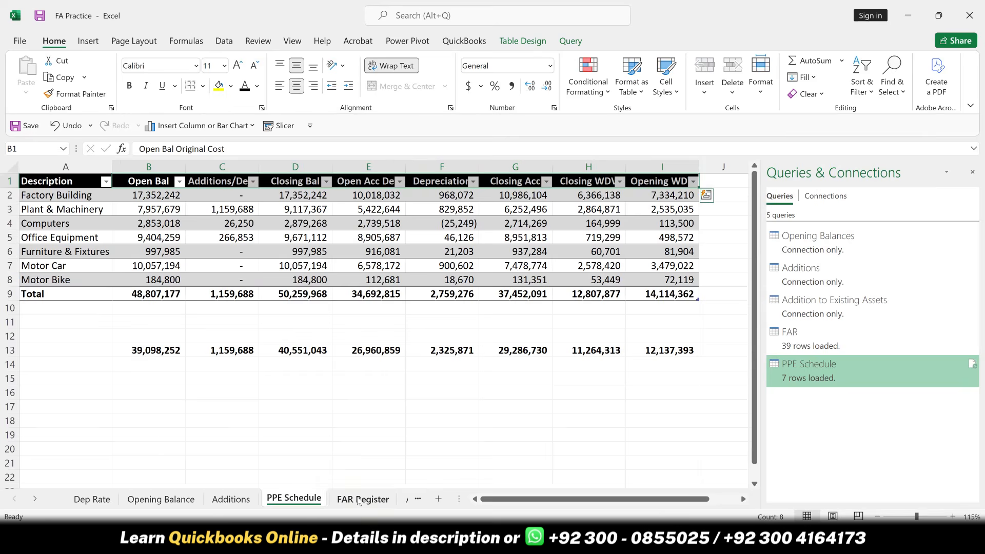
pyautogui.click(359, 500)
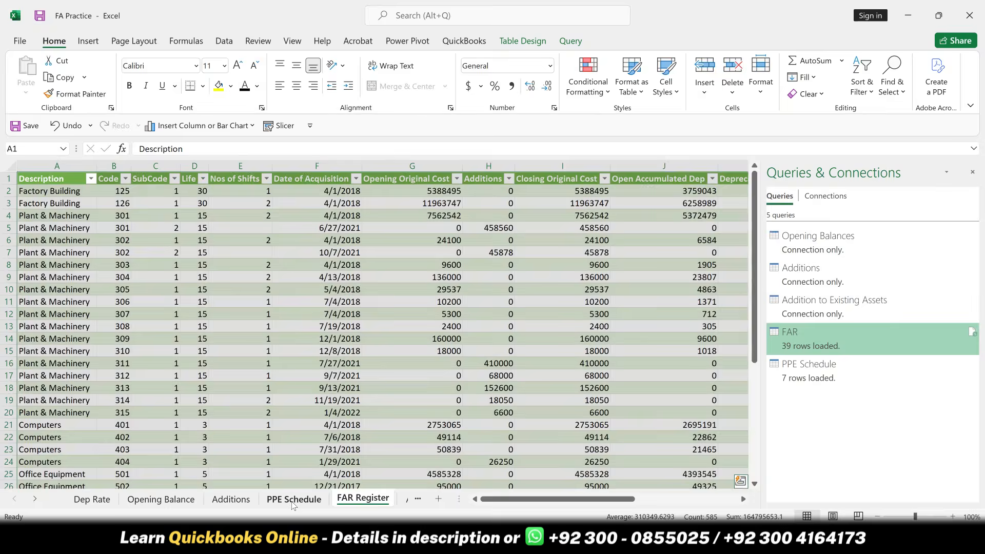
pyautogui.click(292, 502)
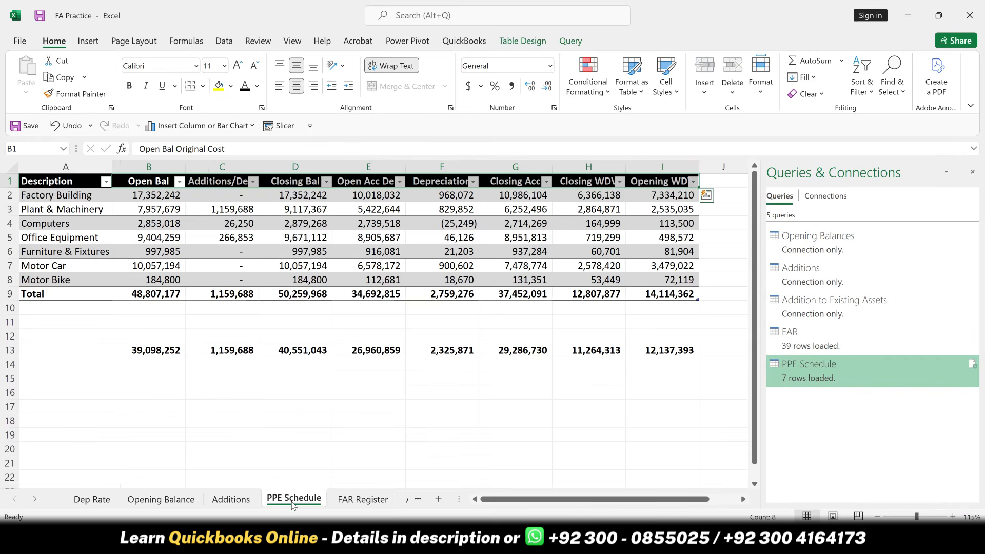